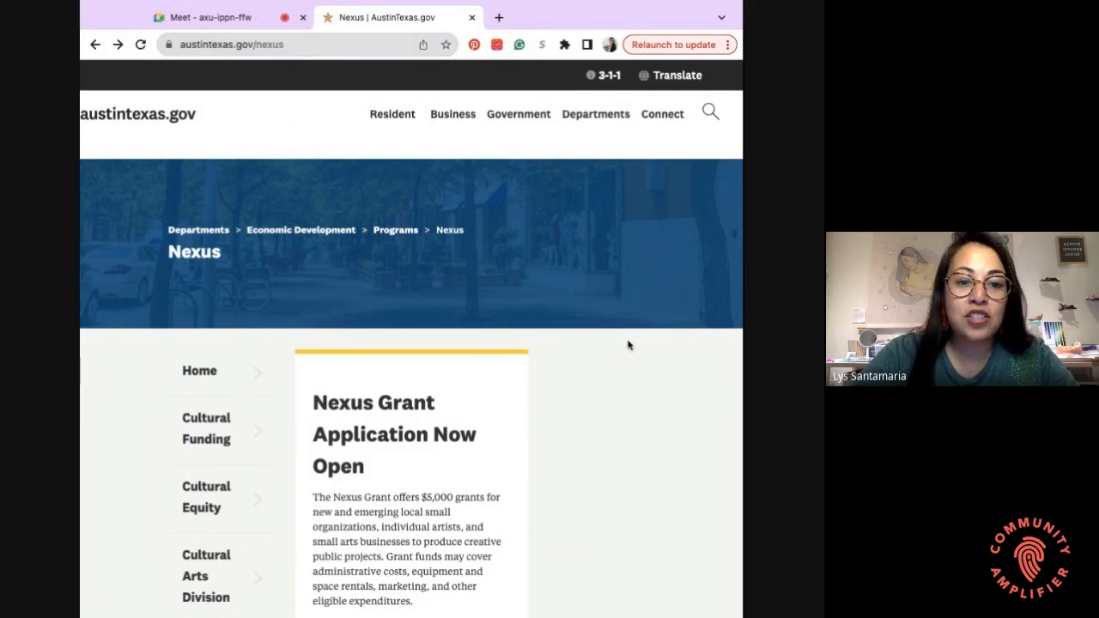
- Scroll the Nexus page and follow 'Submit Your Application Here' to the Nexus Grant Application page
scroll(627, 345, "down", 2)
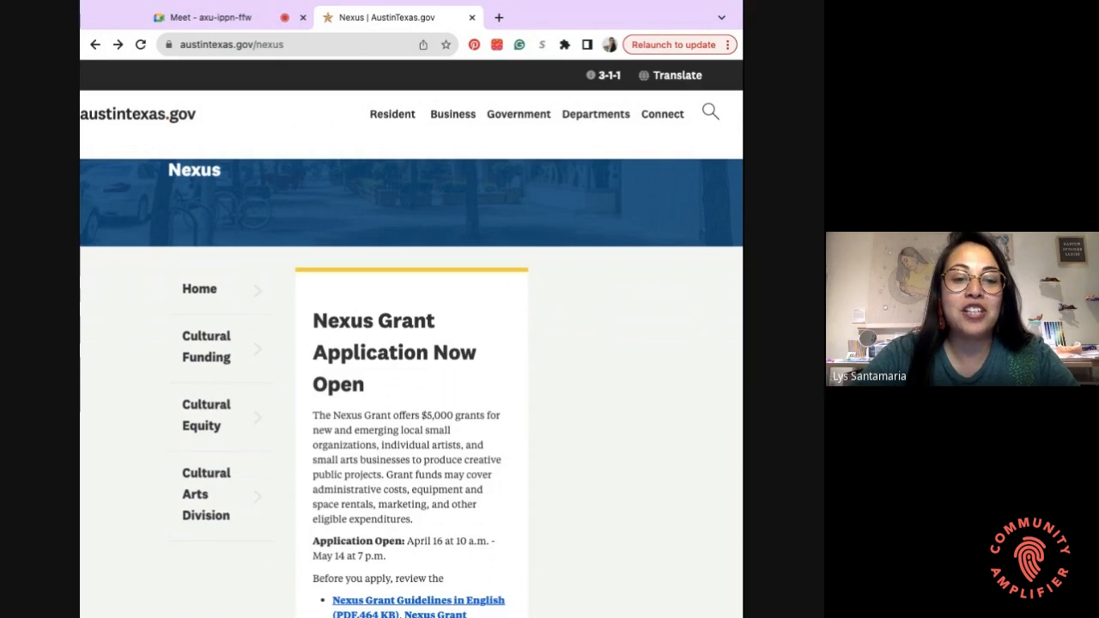
scroll(549, 400, "down", 2)
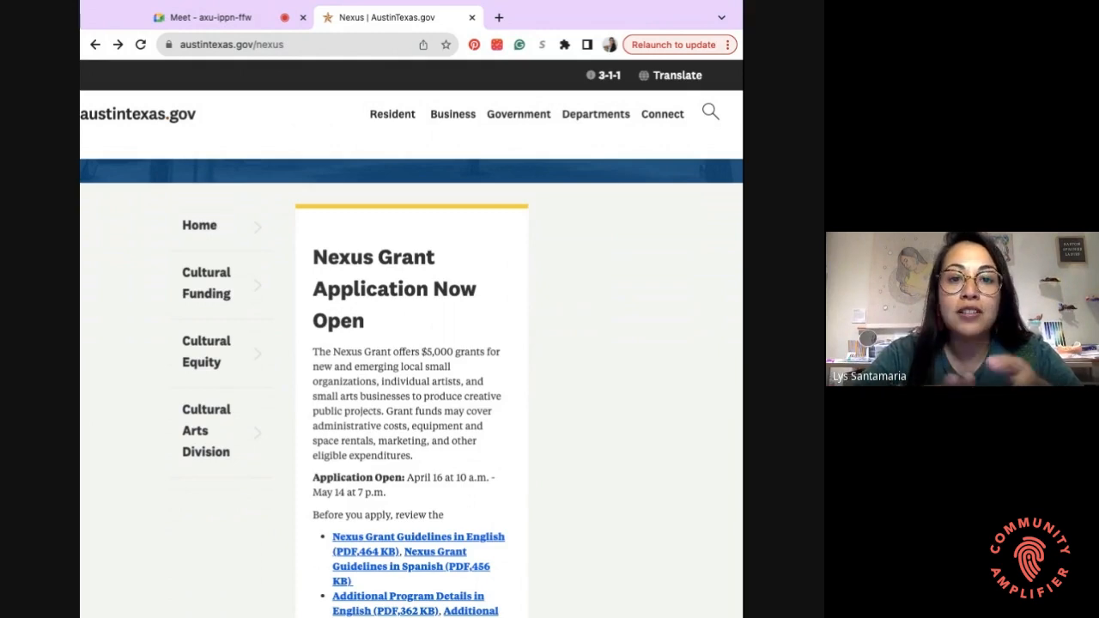
scroll(412, 386, "down", 3)
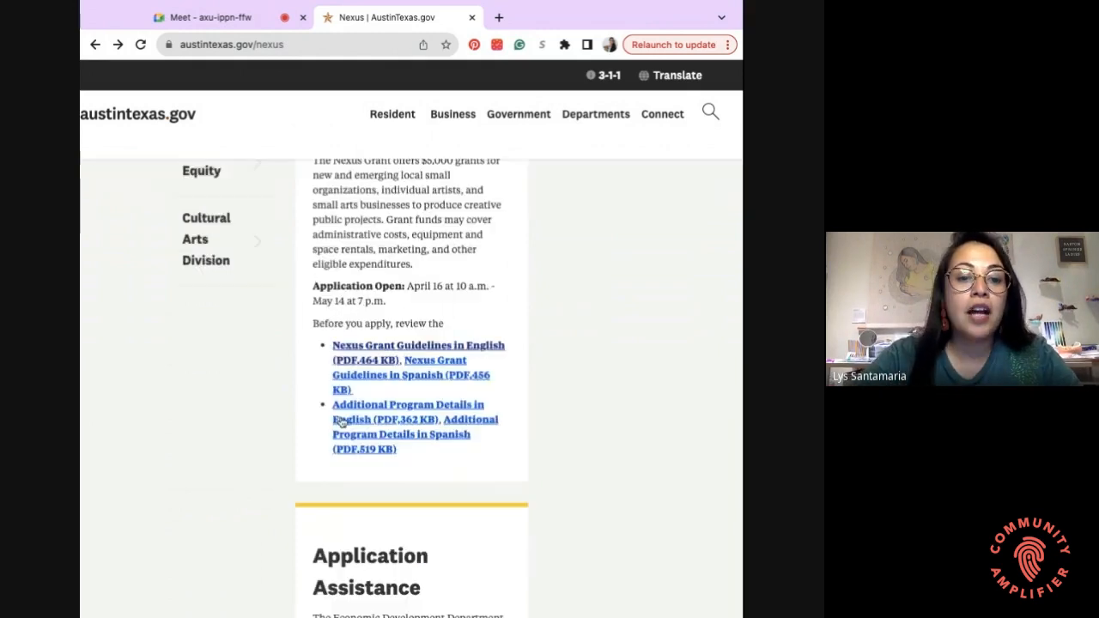
scroll(385, 455, "down", 2)
scroll(385, 456, "down", 5)
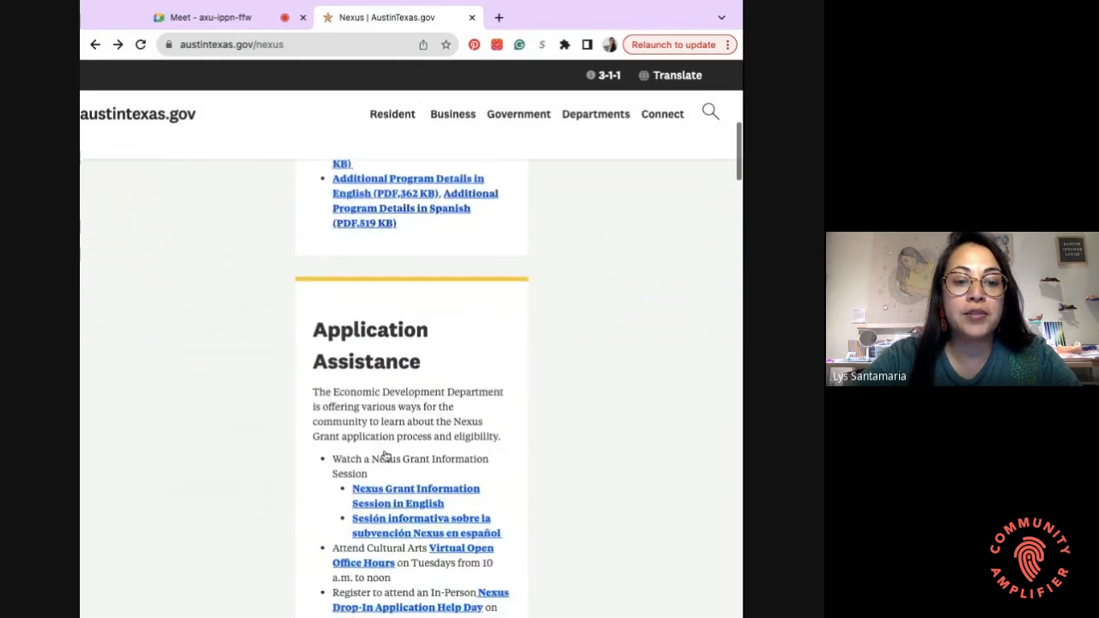
scroll(386, 429, "down", 4)
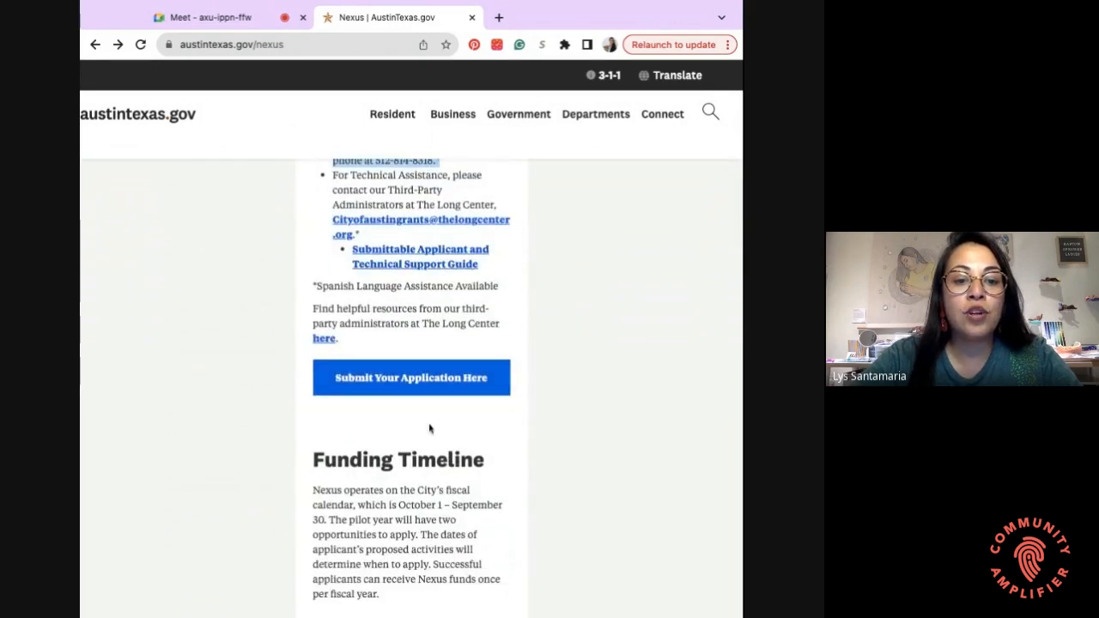
left_click(503, 387)
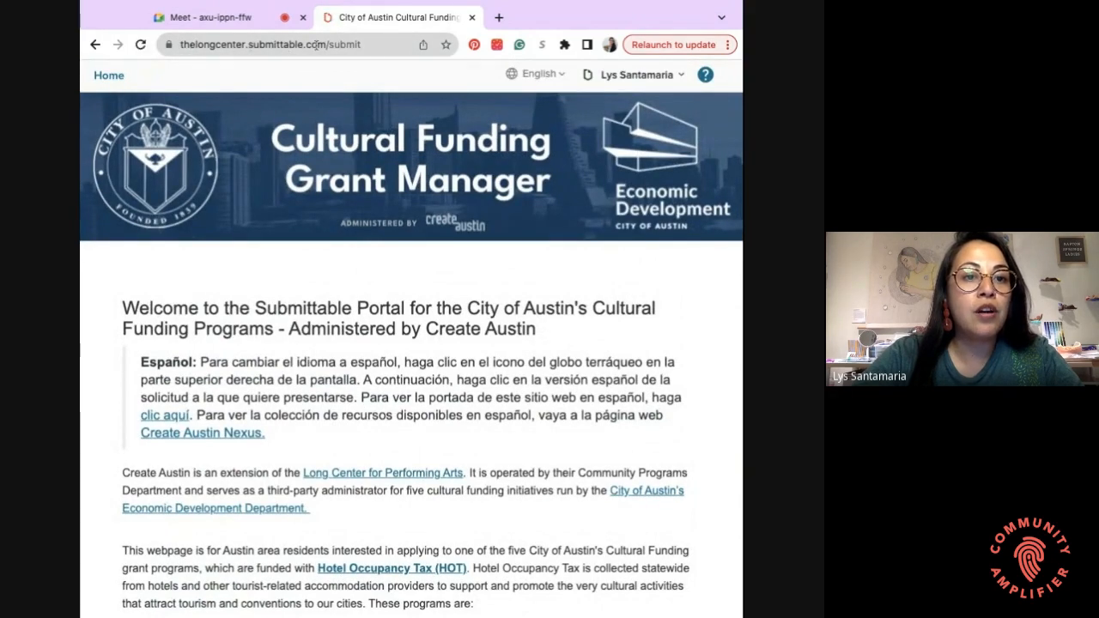
- Apply to the 'Nexus Grant - Summer 2024' listing in the Cultural Funding portal
scroll(364, 350, "down", 1)
scroll(364, 351, "down", 1)
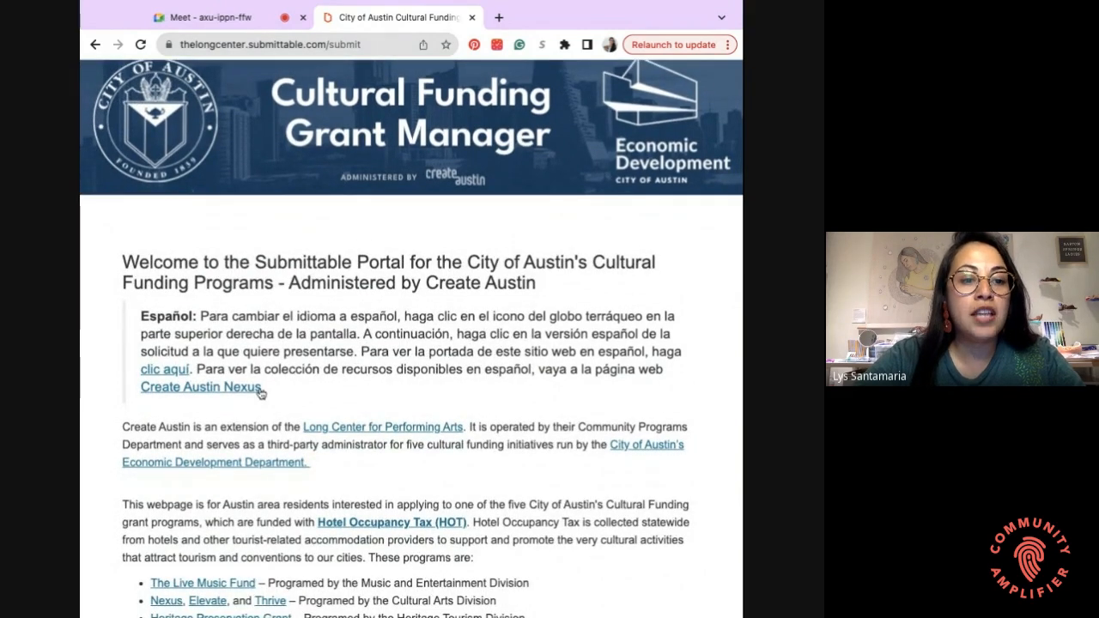
scroll(262, 393, "down", 10)
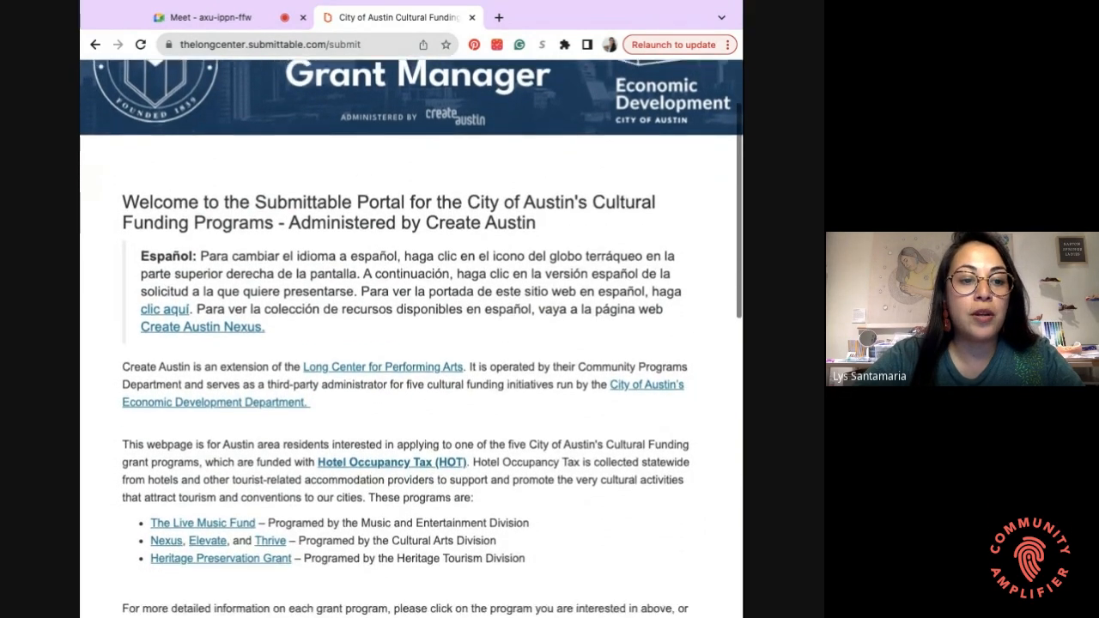
scroll(262, 393, "down", 1)
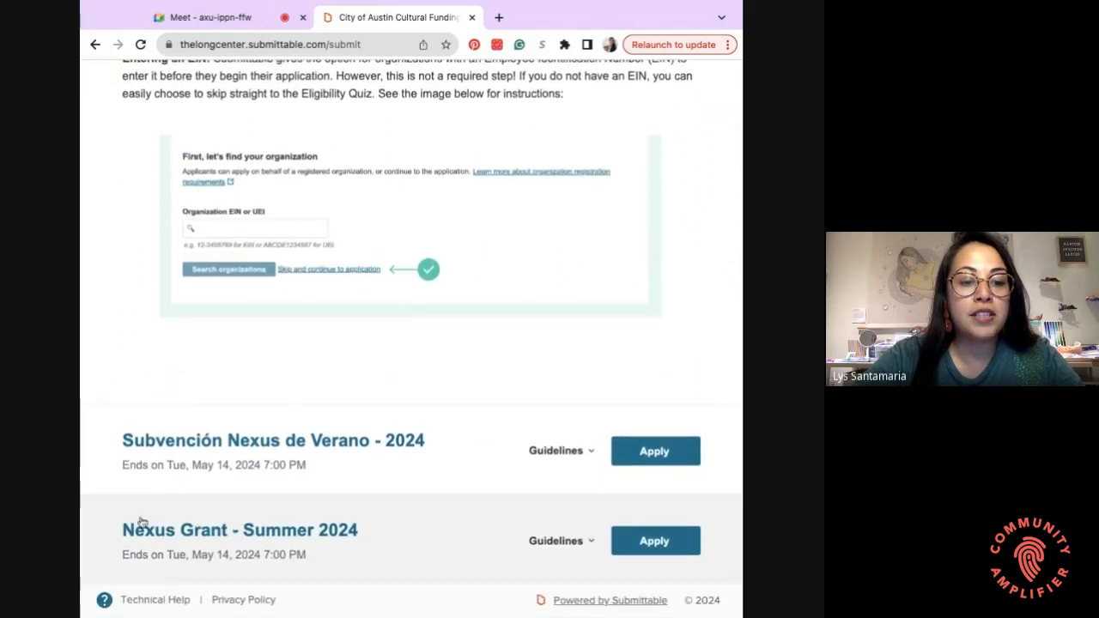
left_click(654, 542)
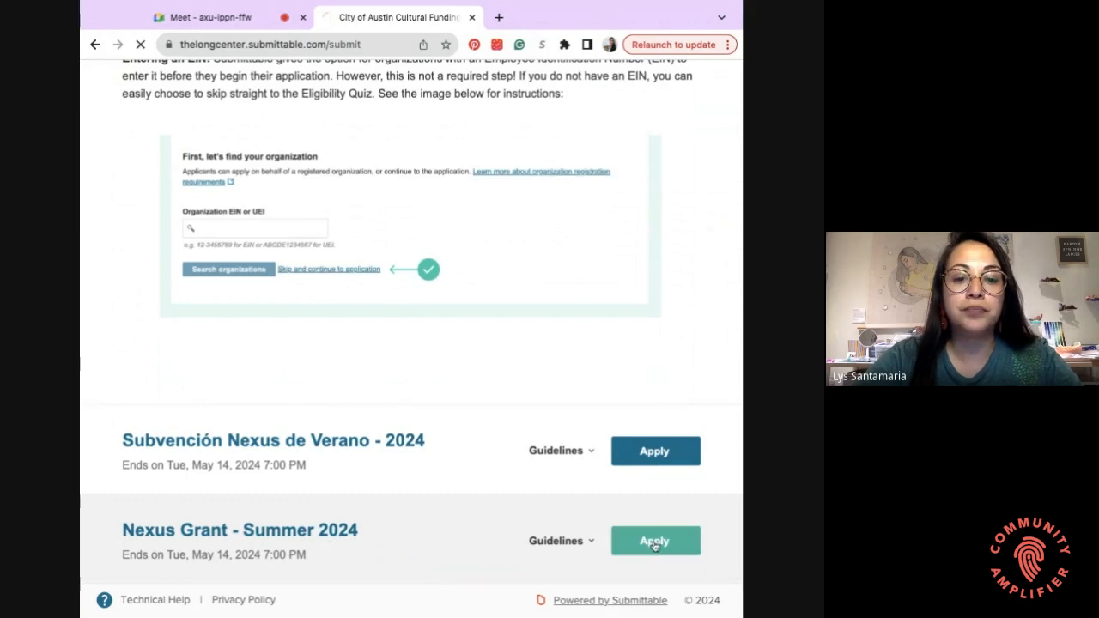
- Skip the organization lookup with 'Skip and continue to application'
scroll(373, 326, "down", 1)
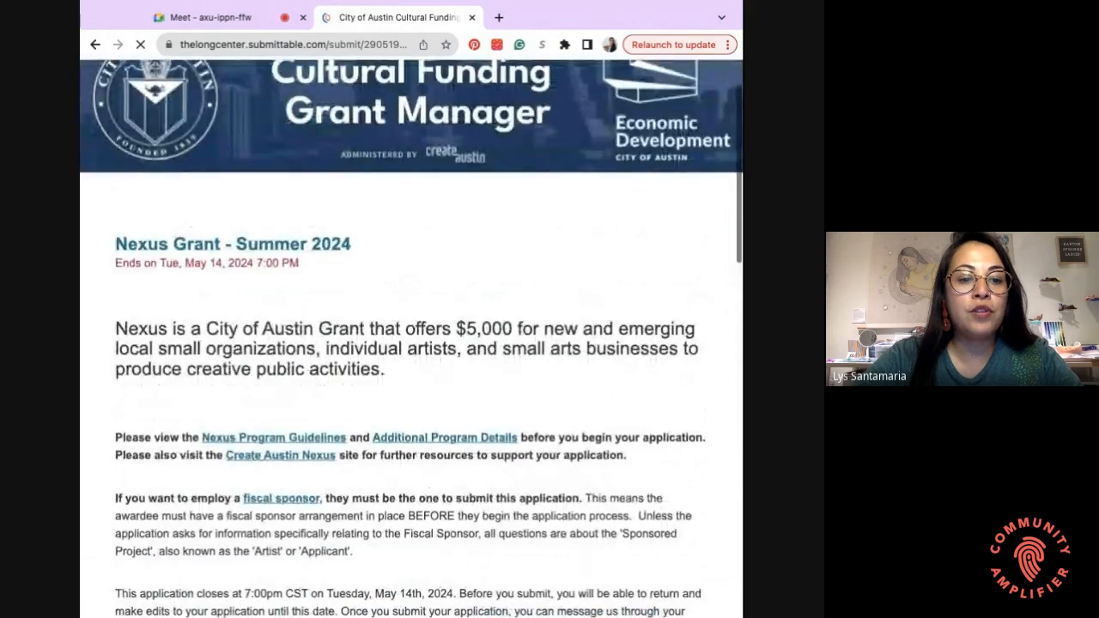
scroll(412, 343, "down", 6)
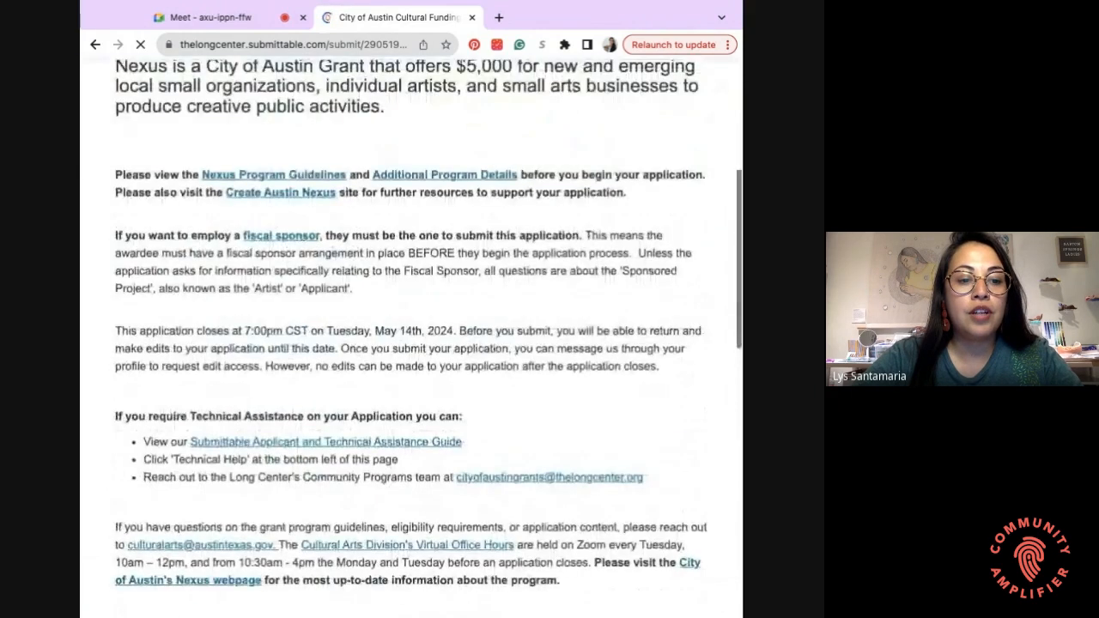
scroll(412, 343, "down", 3)
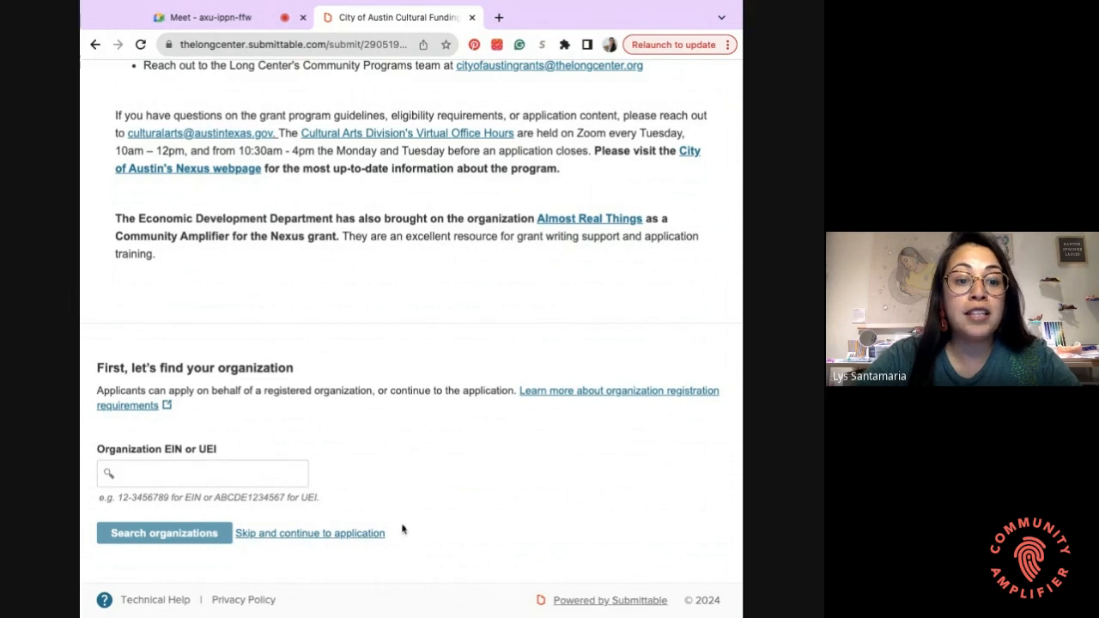
left_click(305, 533)
- Answer No to the Delinquent Status question
scroll(274, 386, "down", 1)
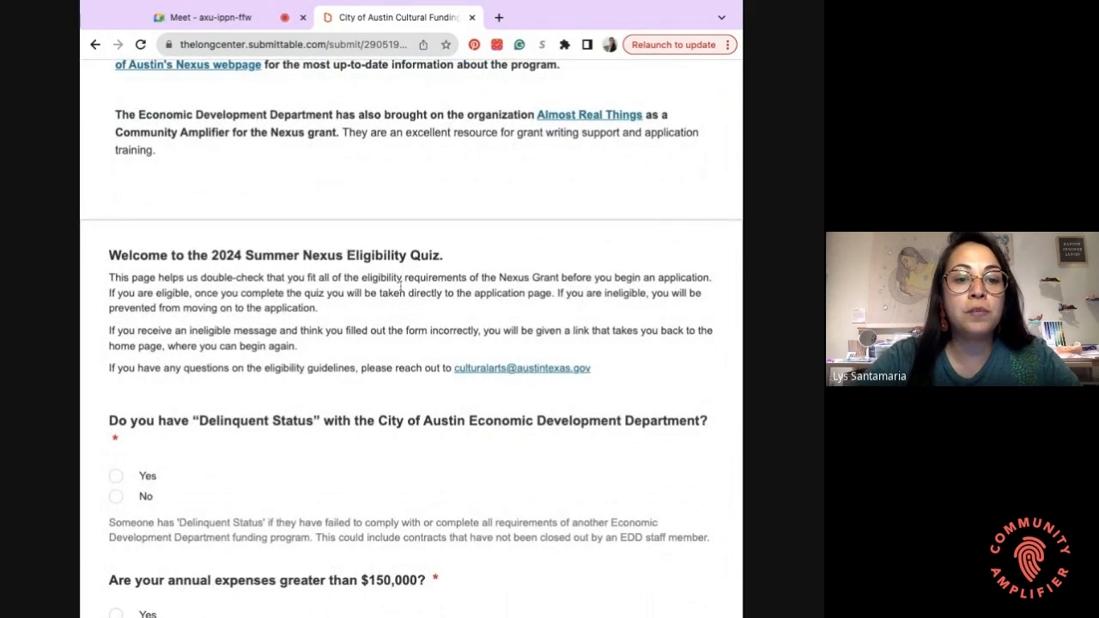
scroll(378, 410, "down", 1)
scroll(379, 410, "down", 2)
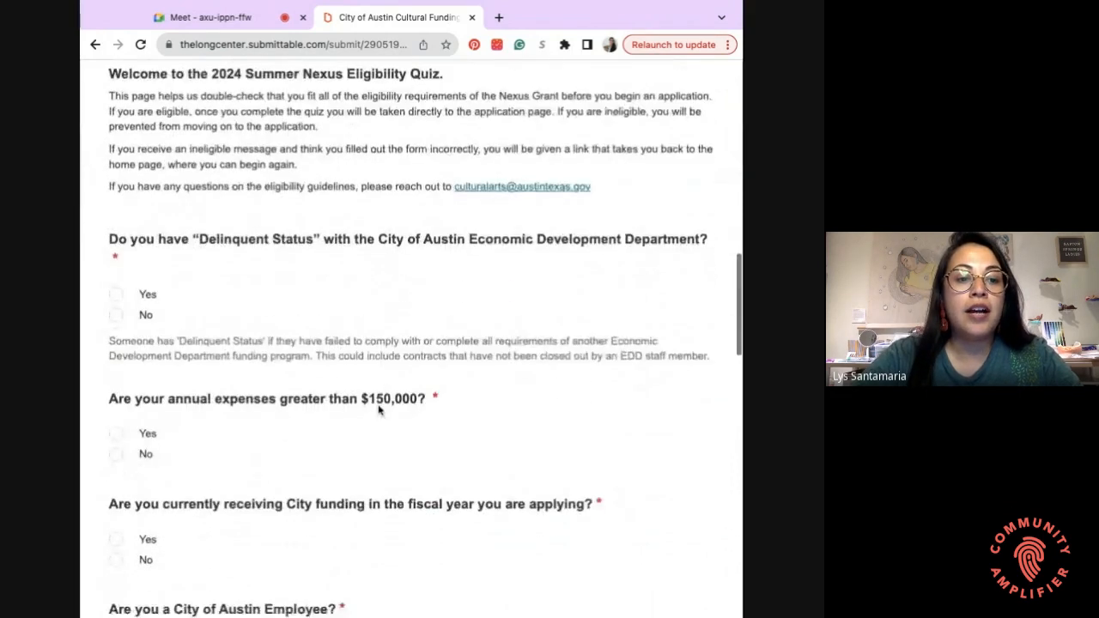
scroll(379, 410, "up", 1)
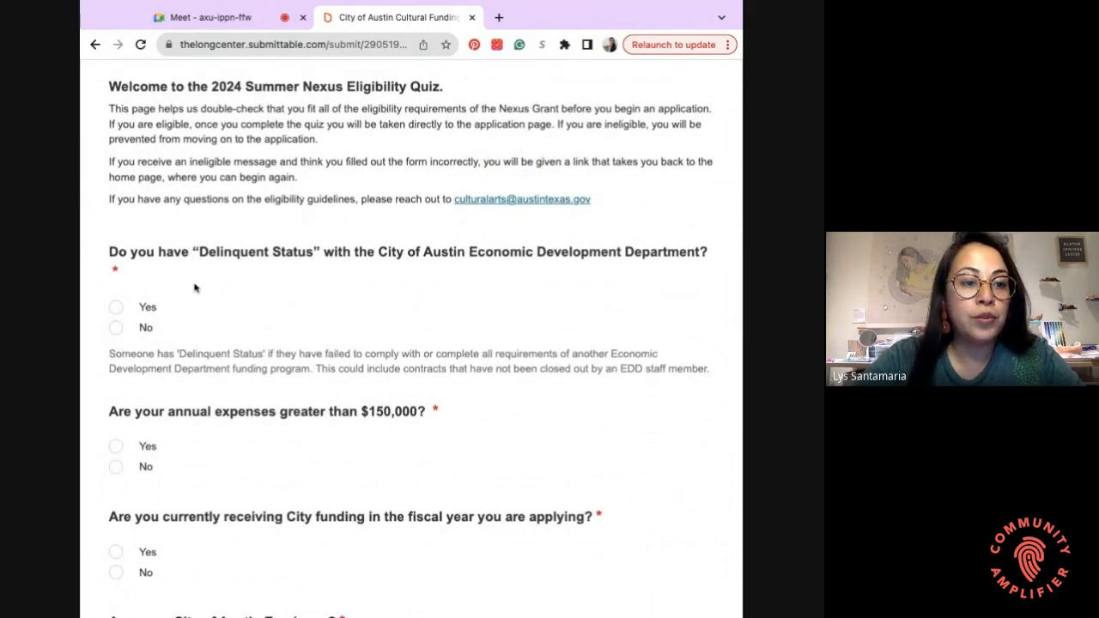
scroll(157, 282, "down", 1)
scroll(157, 281, "up", 7)
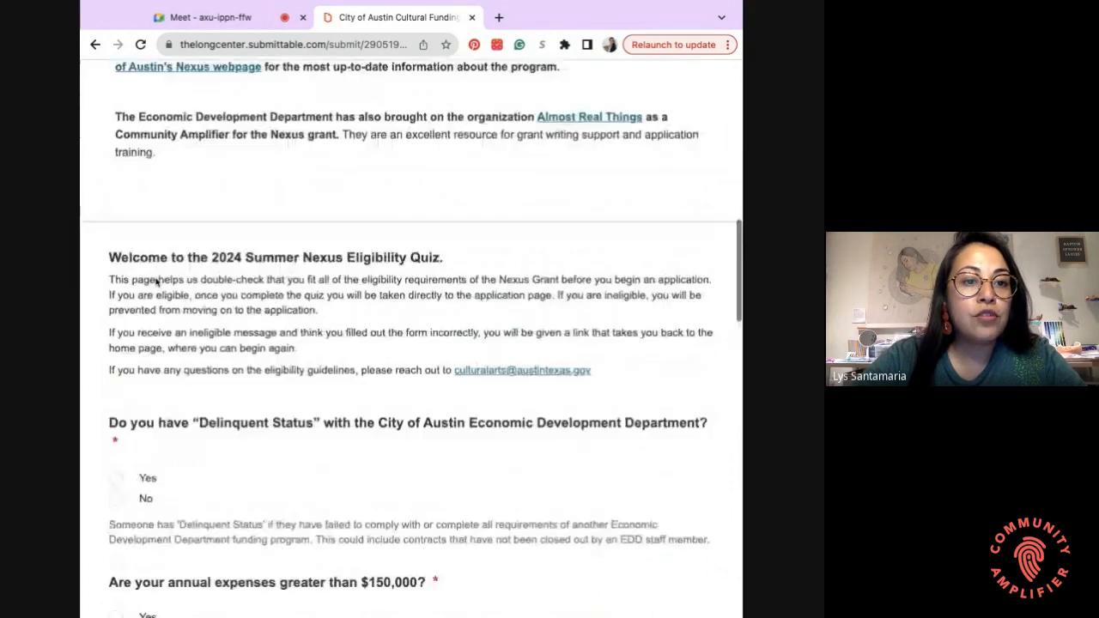
scroll(157, 282, "down", 3)
scroll(412, 343, "down", 5)
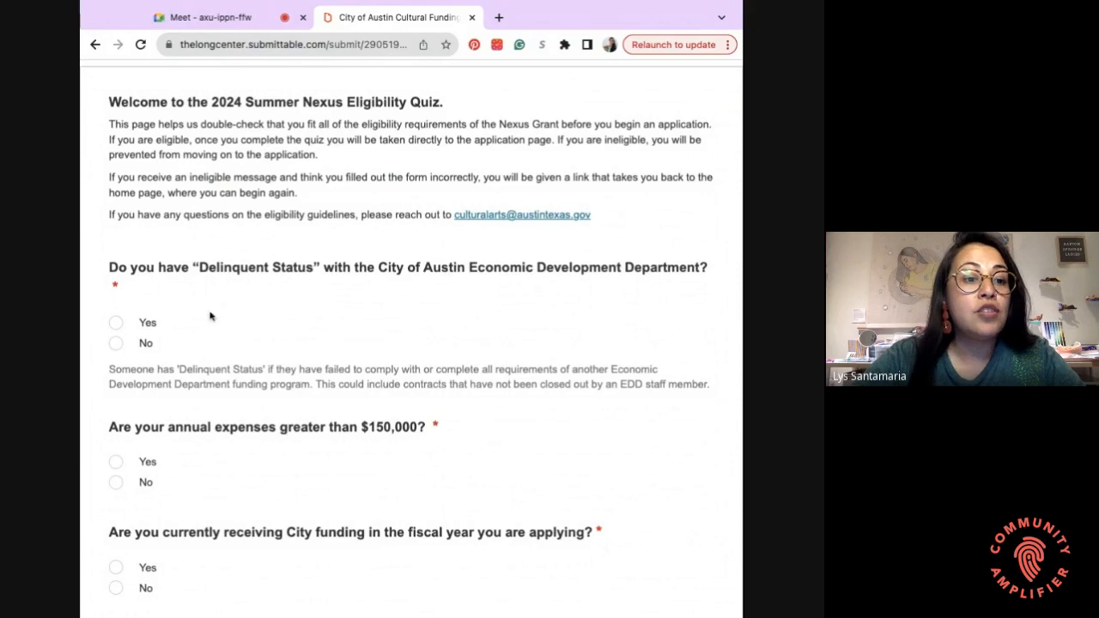
left_click(115, 344)
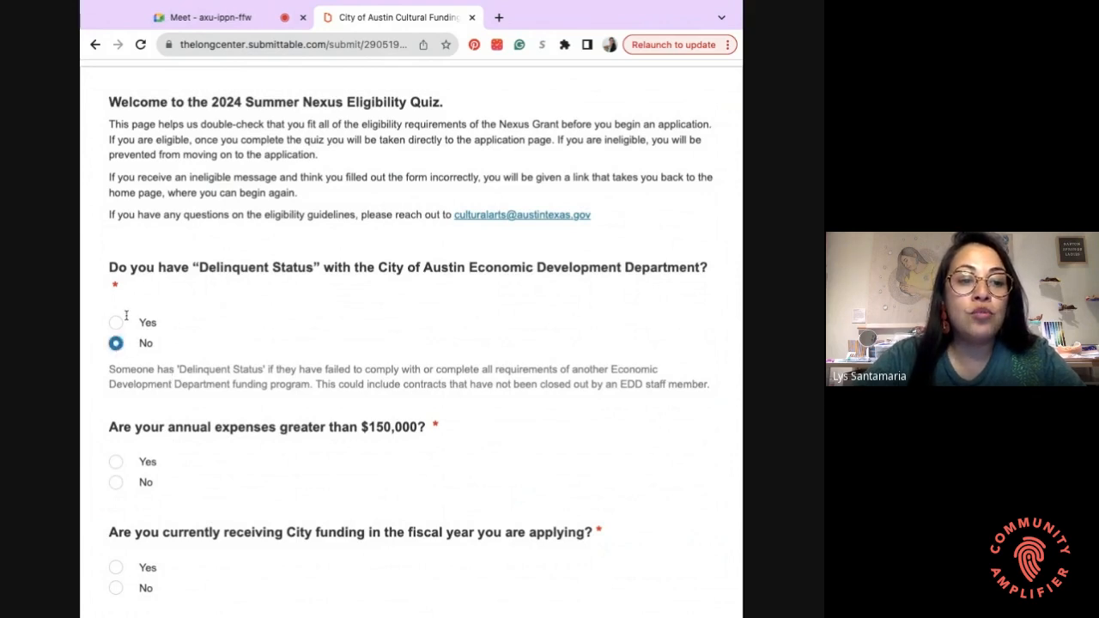
- Answer No to having annual expenses over $150,000
scroll(220, 340, "down", 2)
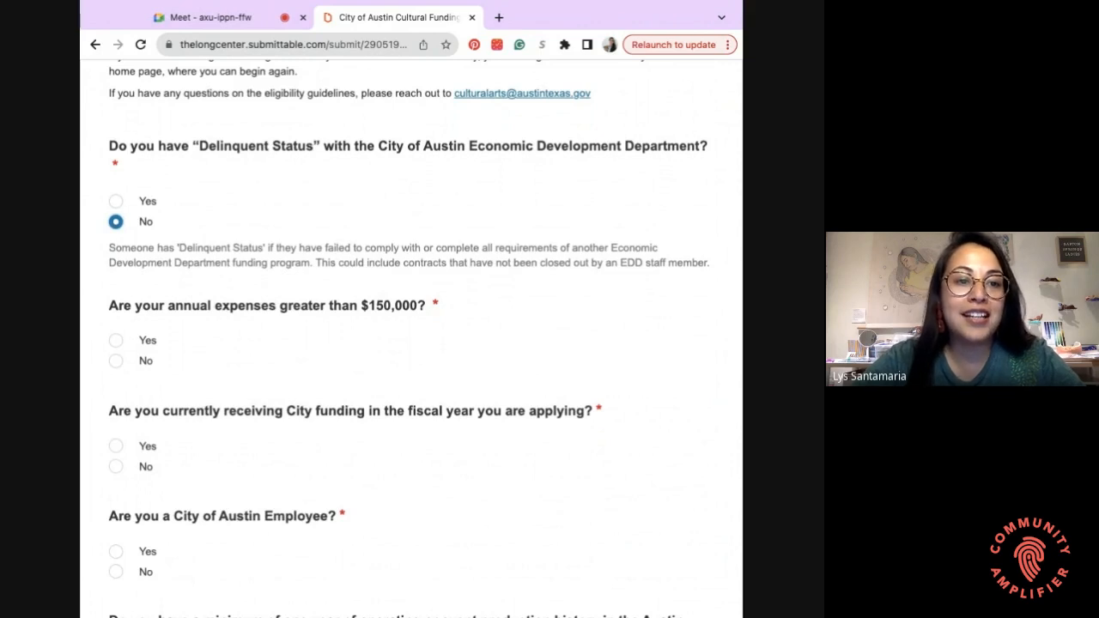
scroll(157, 335, "down", 1)
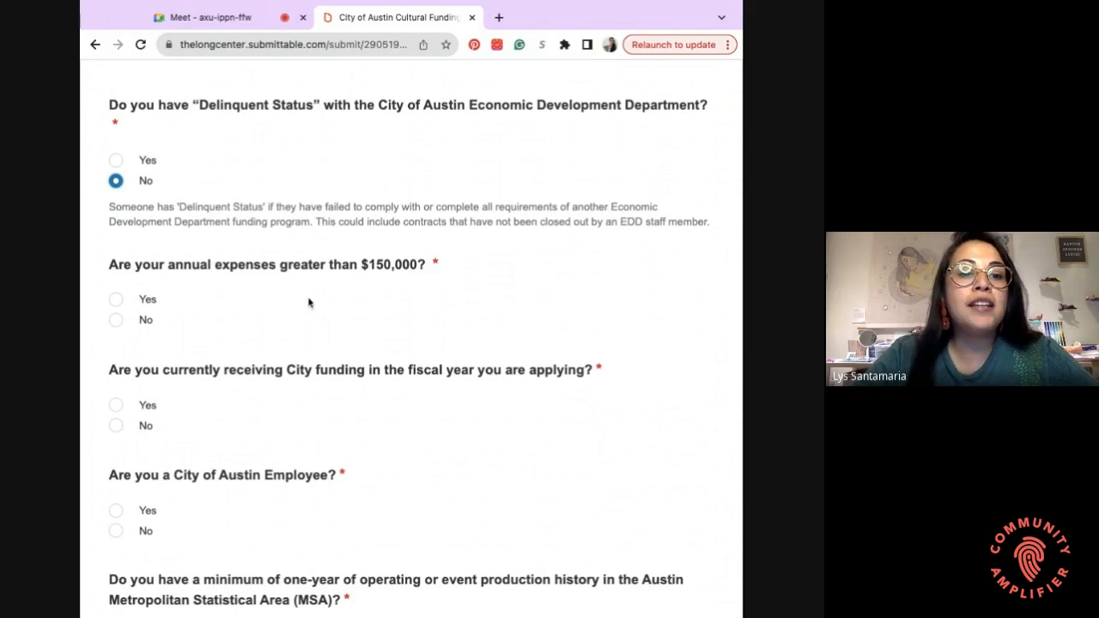
left_click(115, 321)
- Answer No to currently receiving City funding and to being a City of Austin employee
scroll(191, 343, "down", 2)
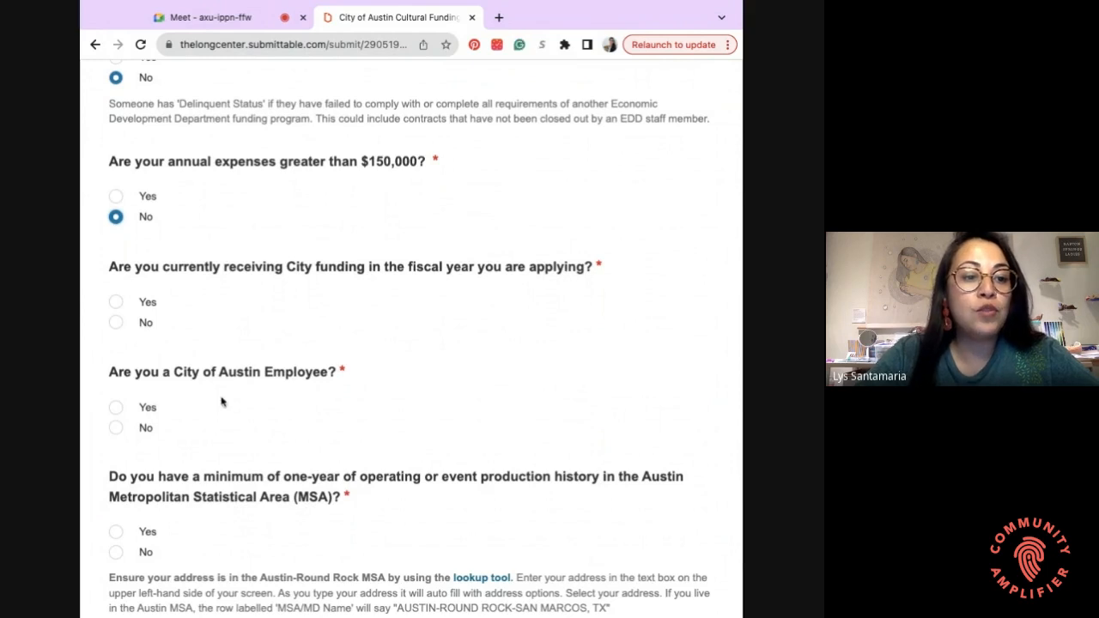
left_click(132, 322)
scroll(191, 386, "down", 1)
scroll(191, 387, "down", 1)
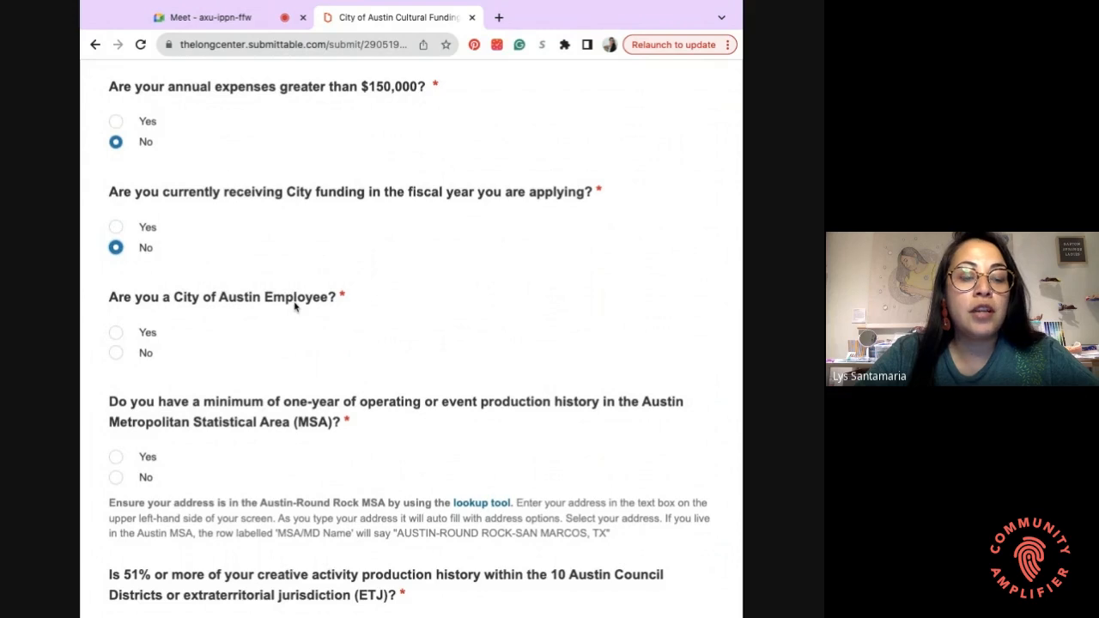
left_click(116, 353)
- Answer Yes to one year of Austin MSA history and 51% activity within council districts
scroll(220, 404, "down", 2)
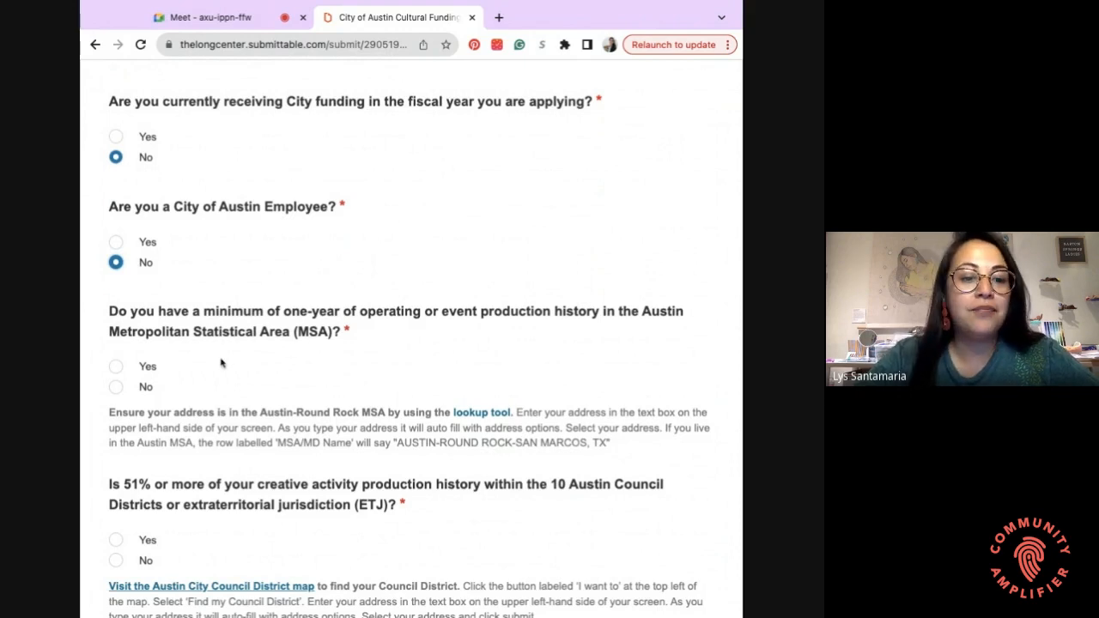
left_click(116, 367)
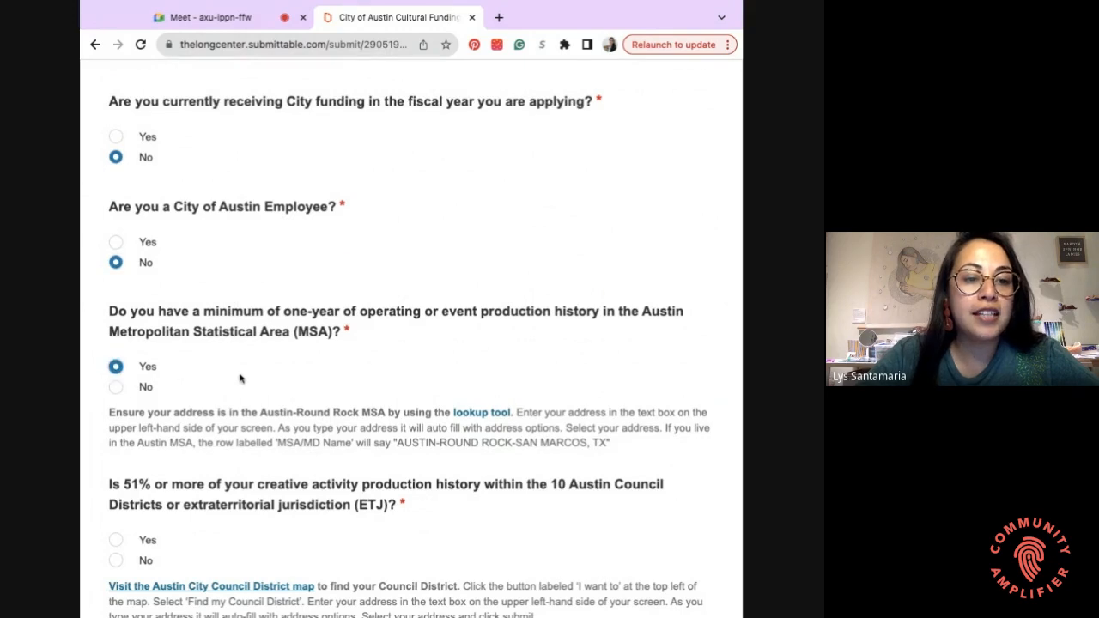
scroll(236, 377, "down", 3)
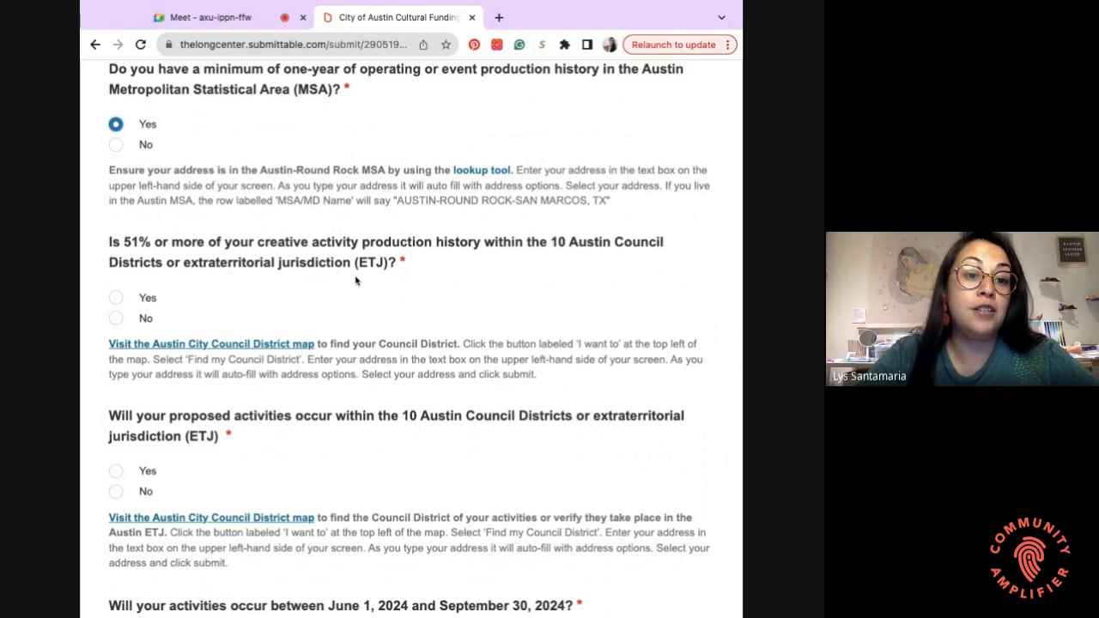
left_click(117, 297)
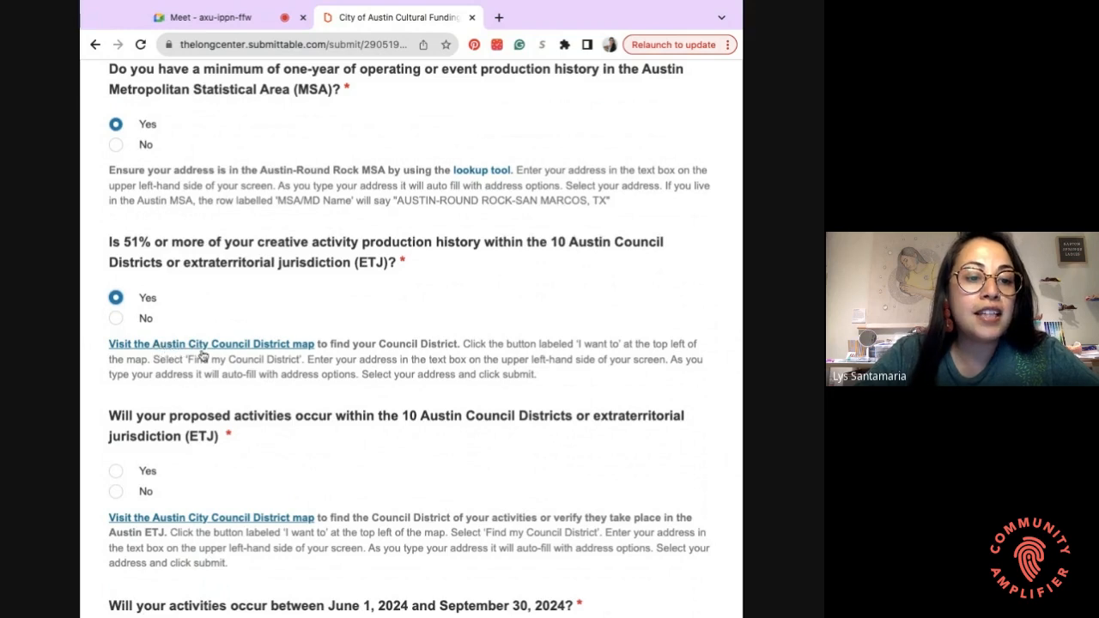
- Open the Austin City Council District map and choose to find a district by address
left_click(202, 352)
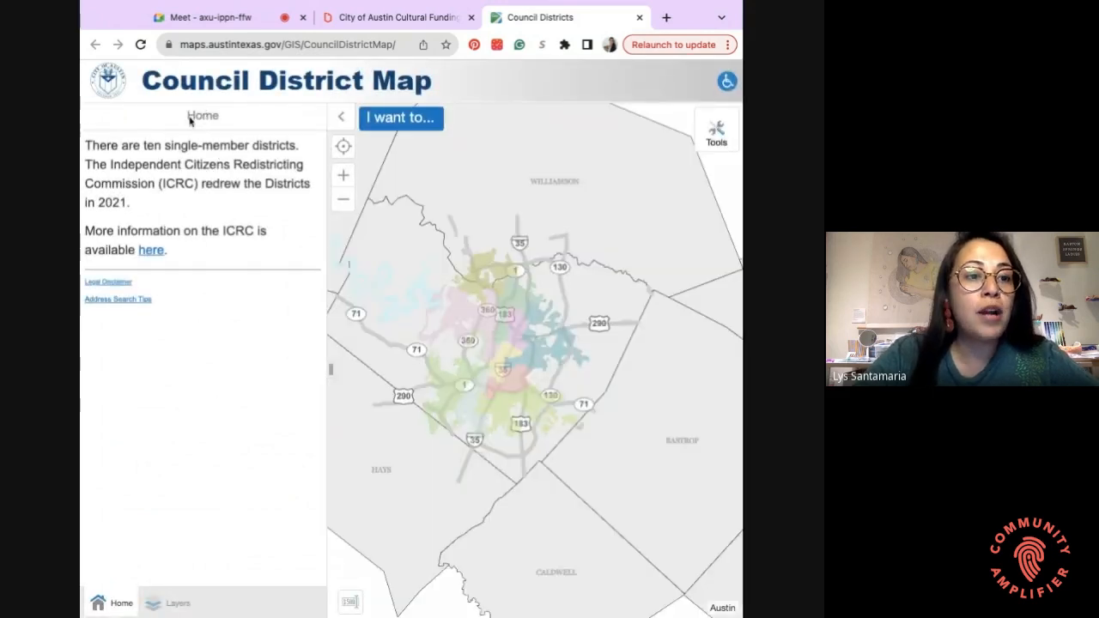
left_click(399, 120)
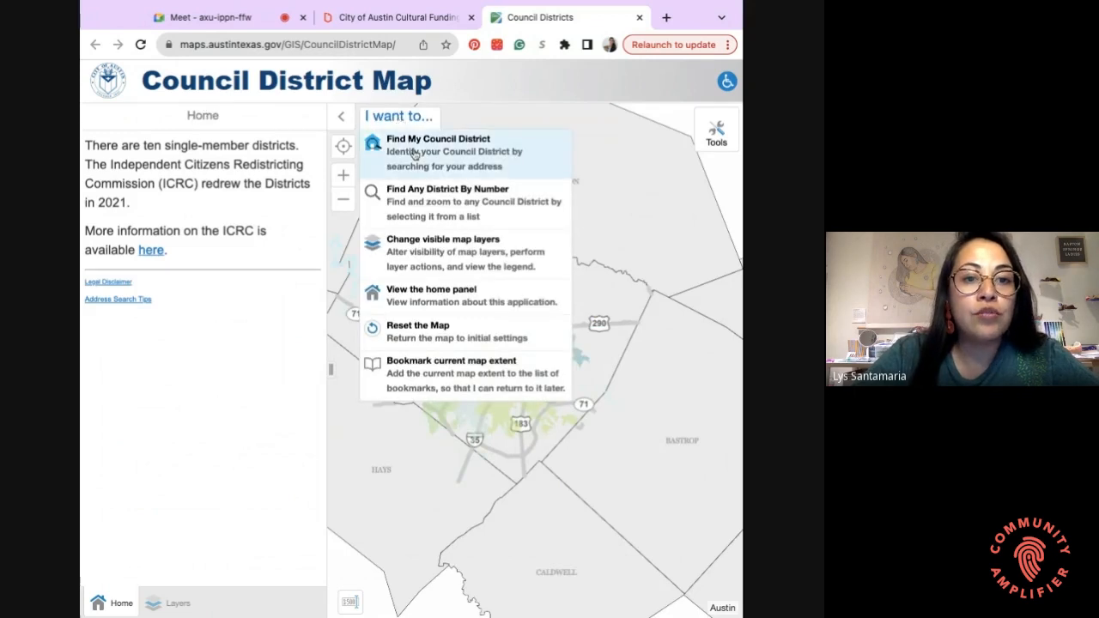
left_click(414, 154)
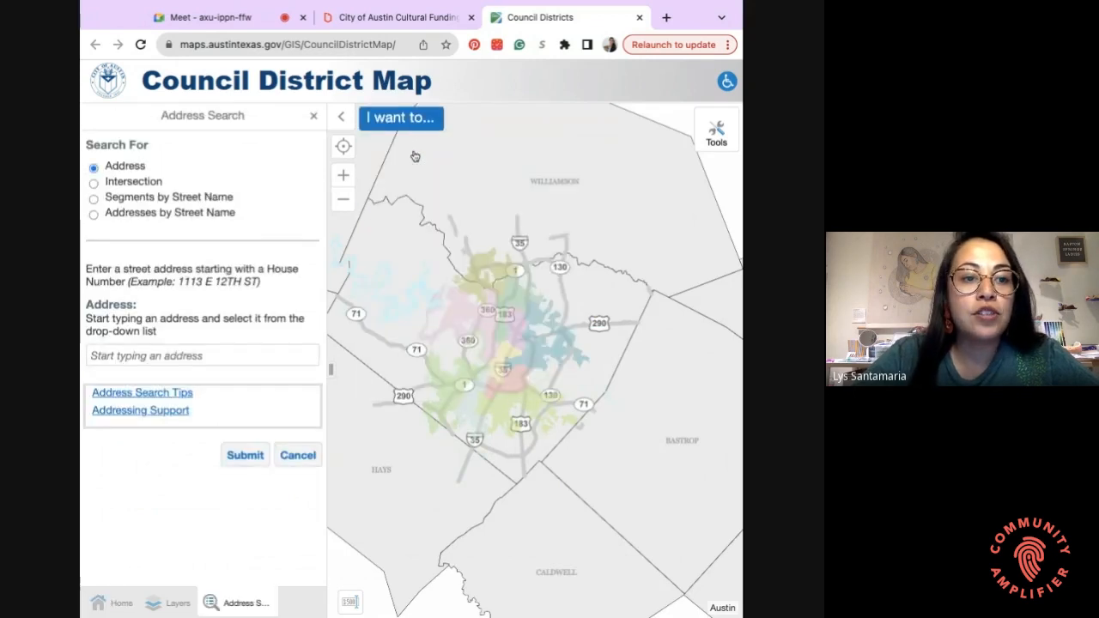
left_click(135, 350)
left_click(183, 381)
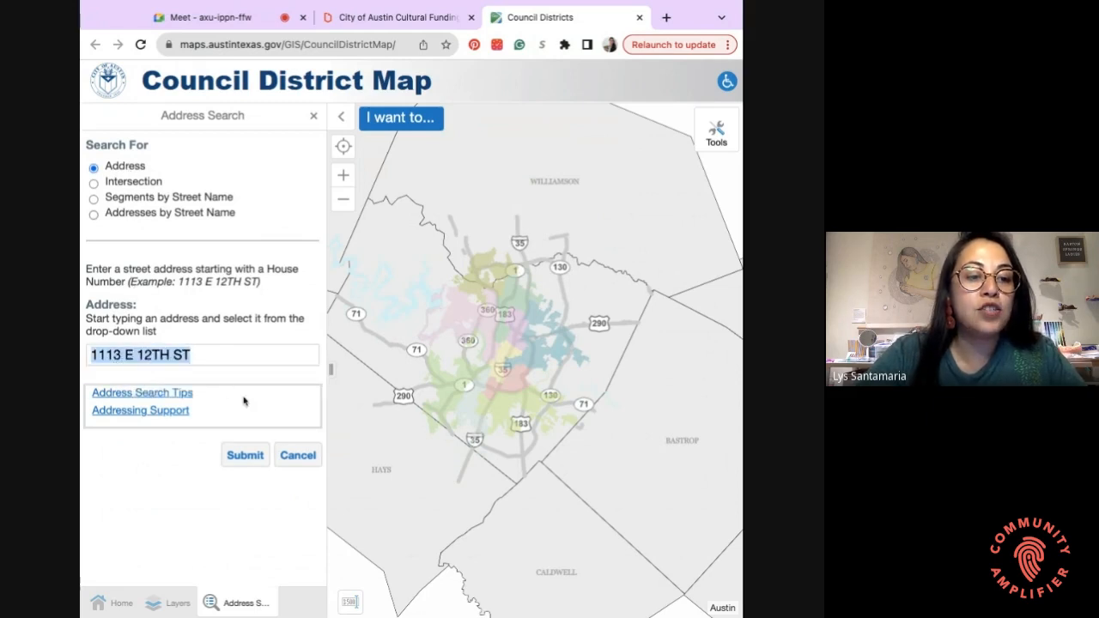
left_click(257, 456)
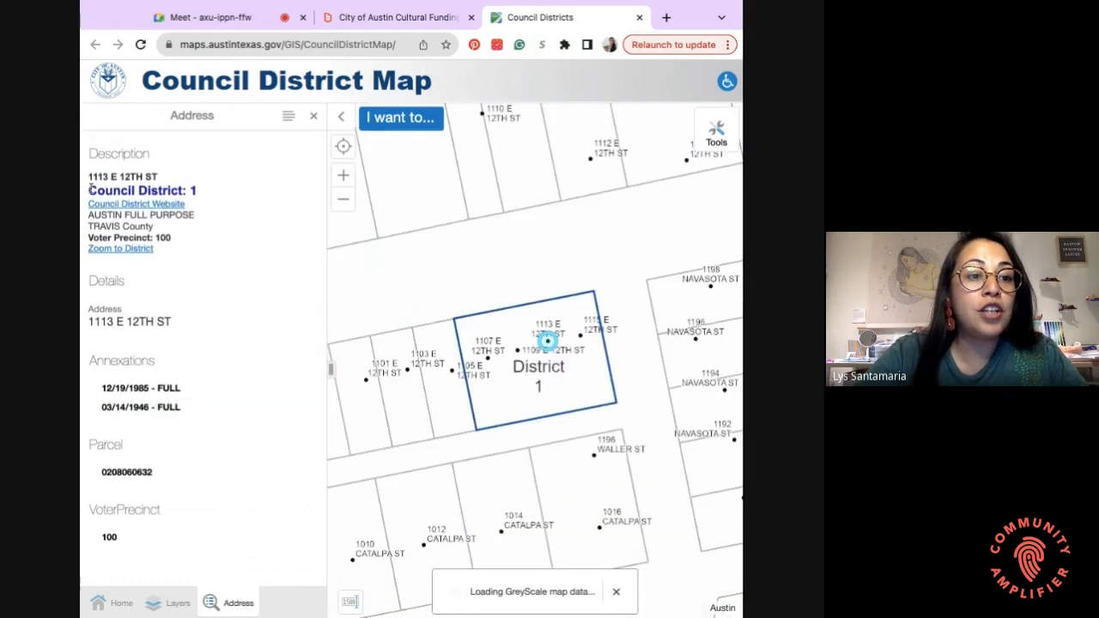
left_click_drag(88, 189, 196, 189)
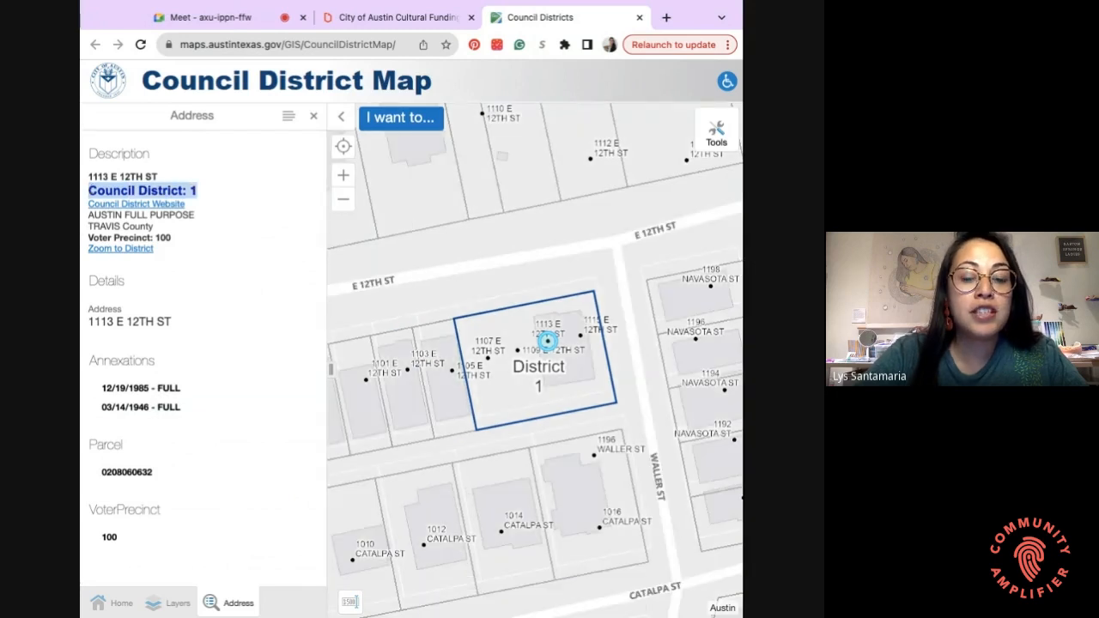
left_click(398, 23)
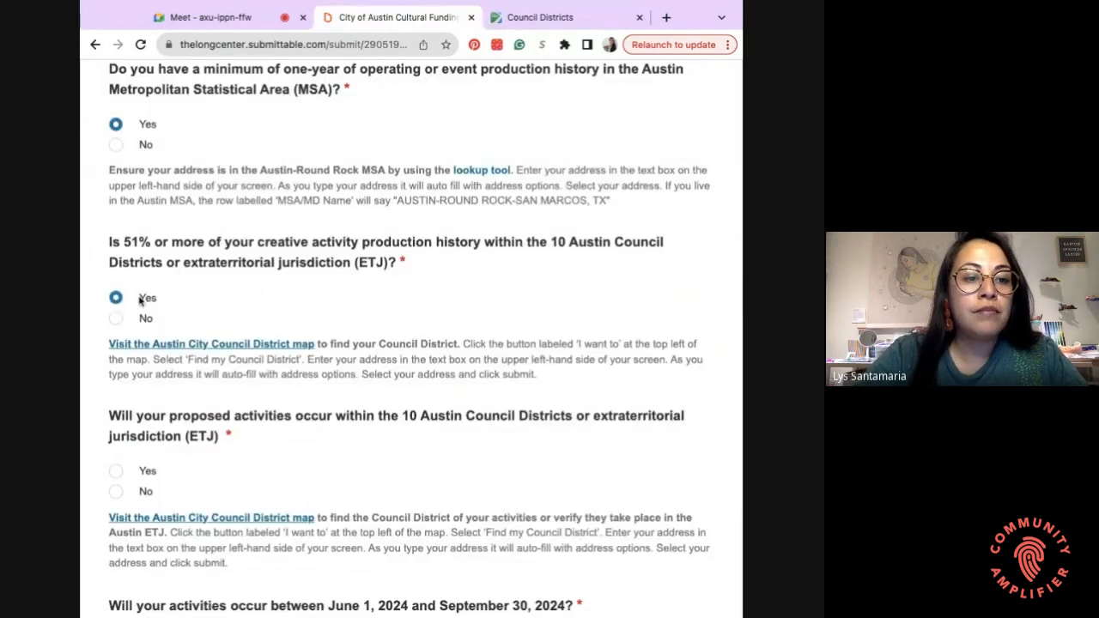
- Answer Yes to activities taking place within the Austin Council Districts or ETJ
scroll(201, 312, "down", 3)
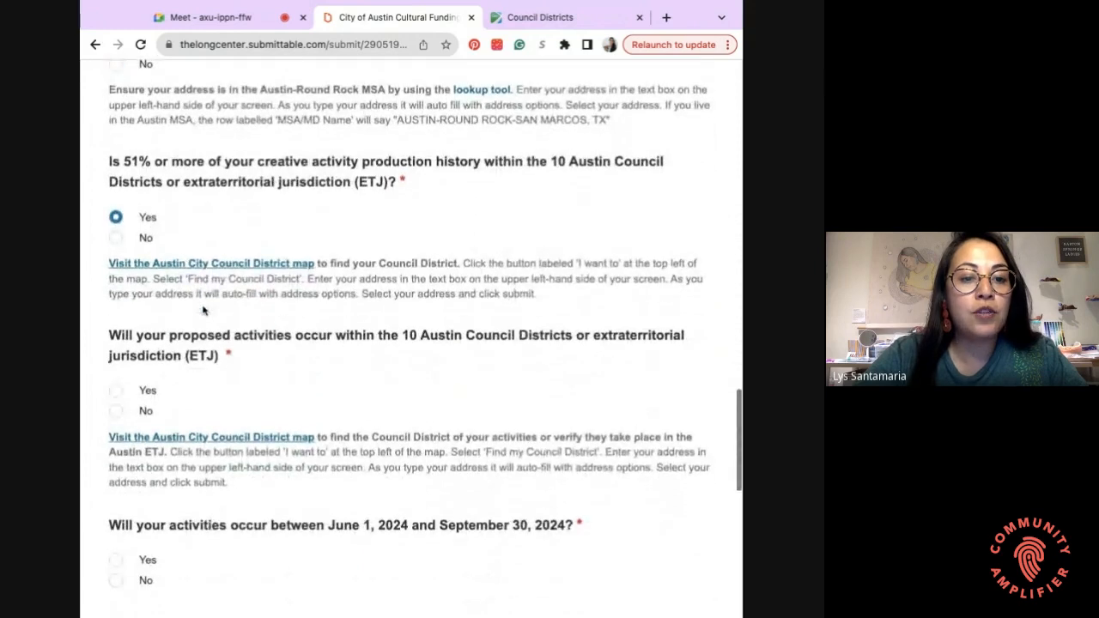
scroll(203, 311, "down", 1)
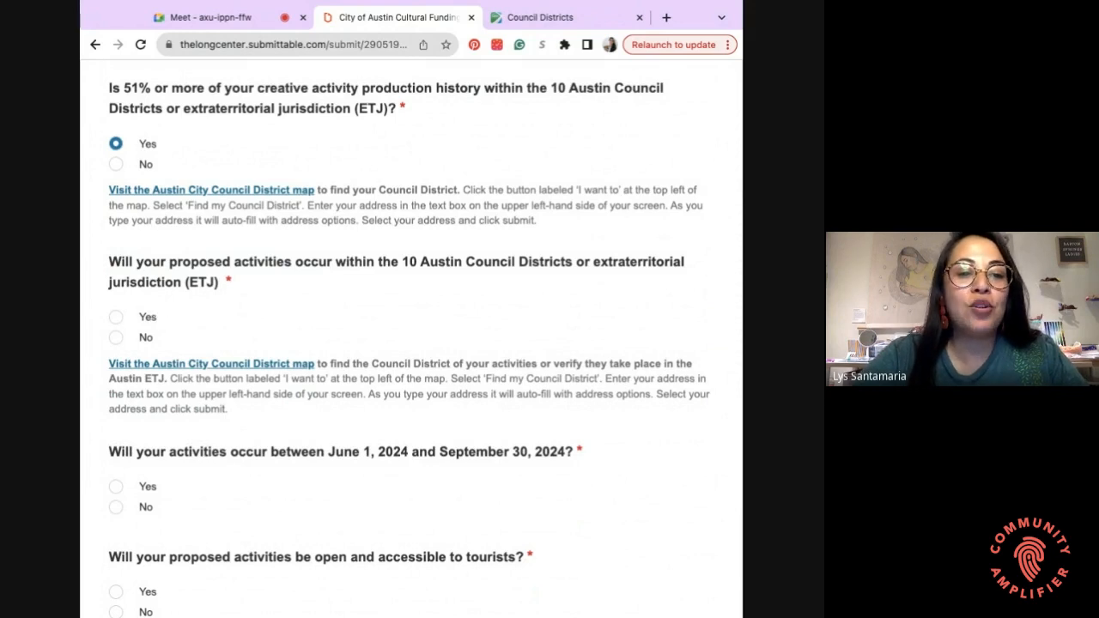
left_click(115, 316)
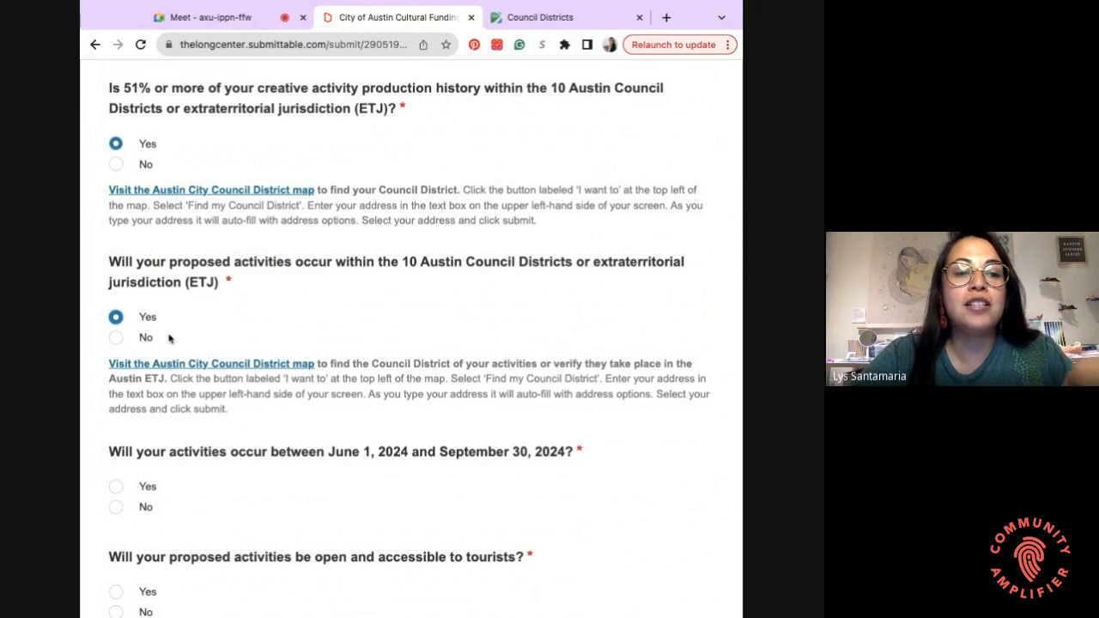
- Answer Yes to activities occurring between June 1 and September 30, 2024
scroll(196, 326, "down", 2)
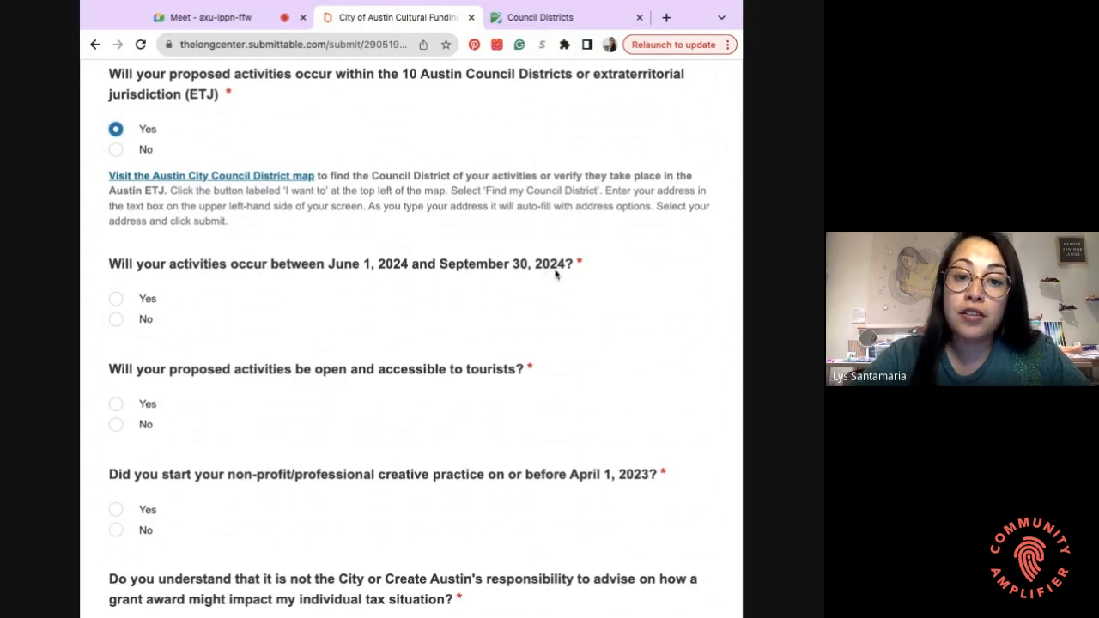
left_click(117, 302)
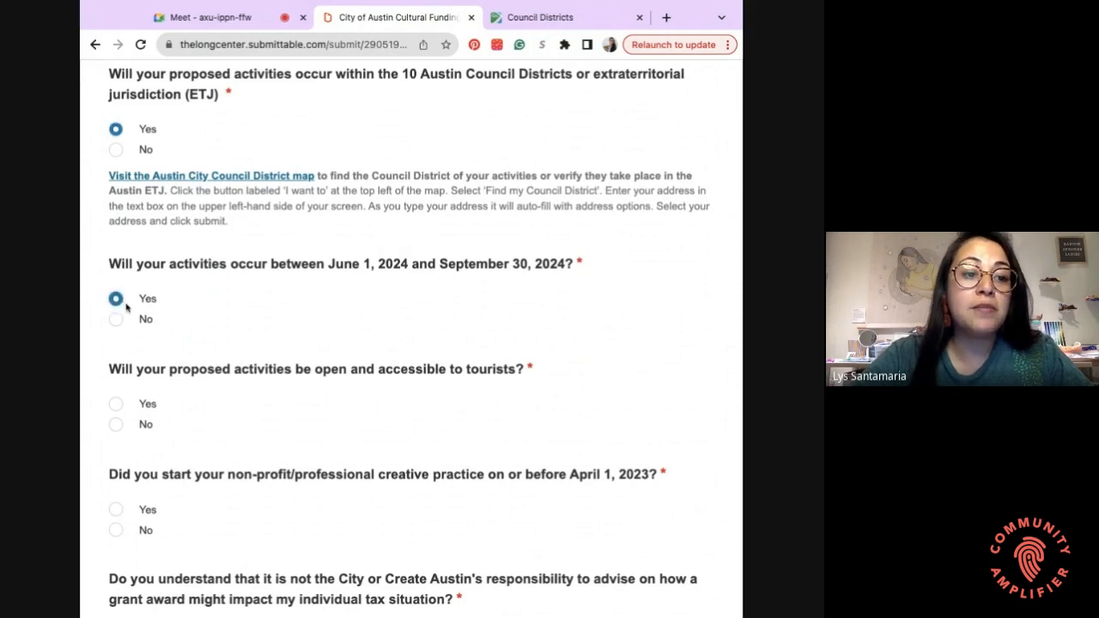
scroll(211, 321, "down", 1)
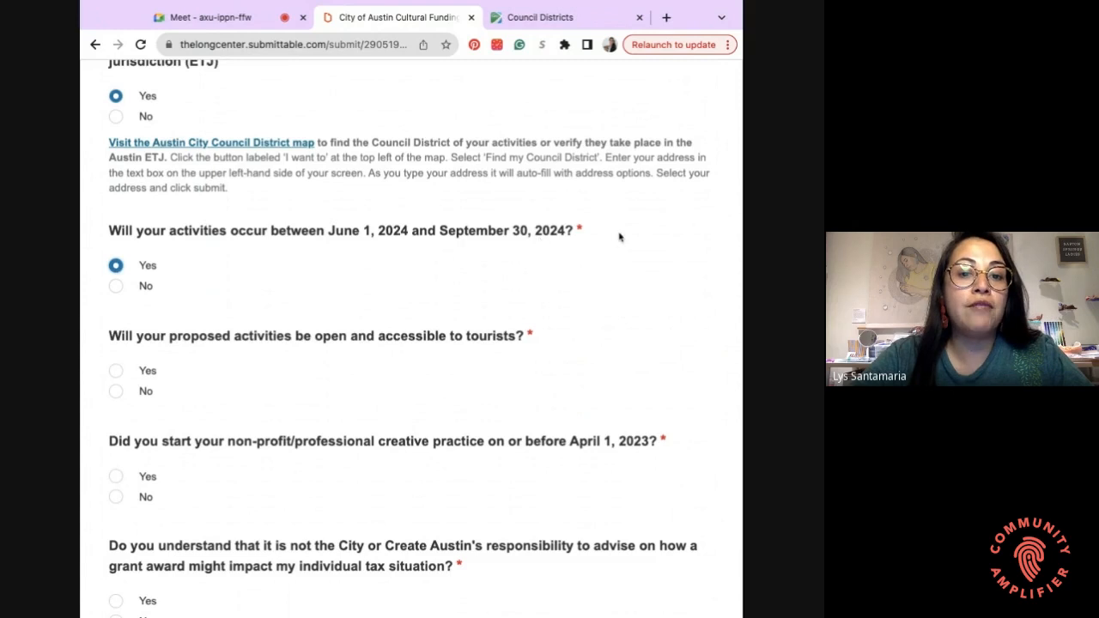
scroll(362, 240, "down", 3)
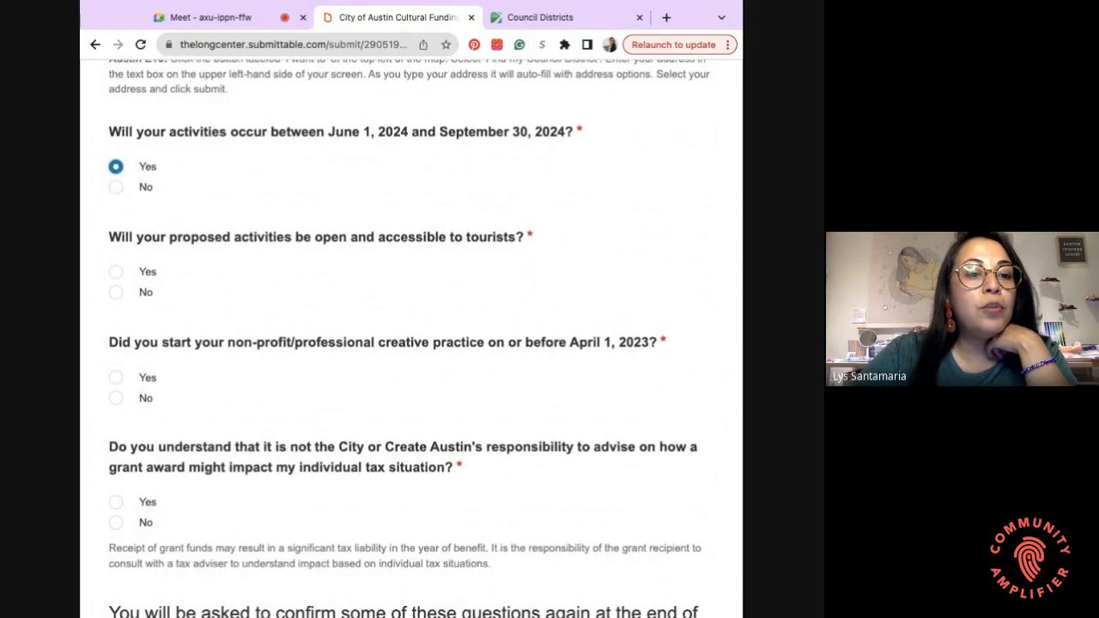
scroll(410, 338, "down", 1)
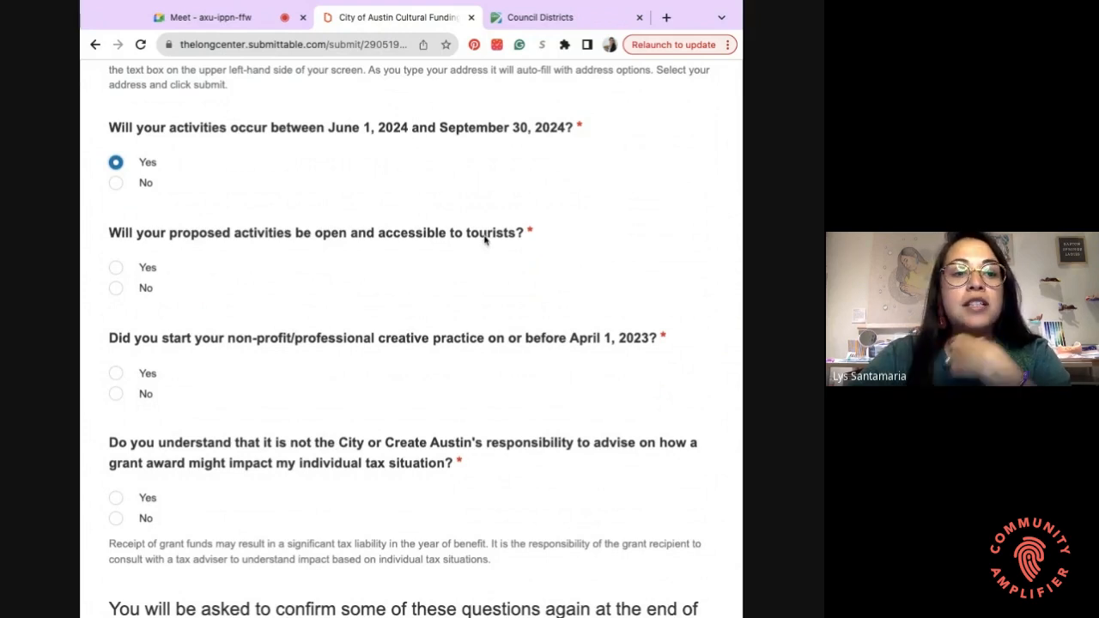
- Answer Yes to activities being open to tourists and starting practice by April 1, 2023
left_click(115, 267)
scroll(247, 206, "down", 2)
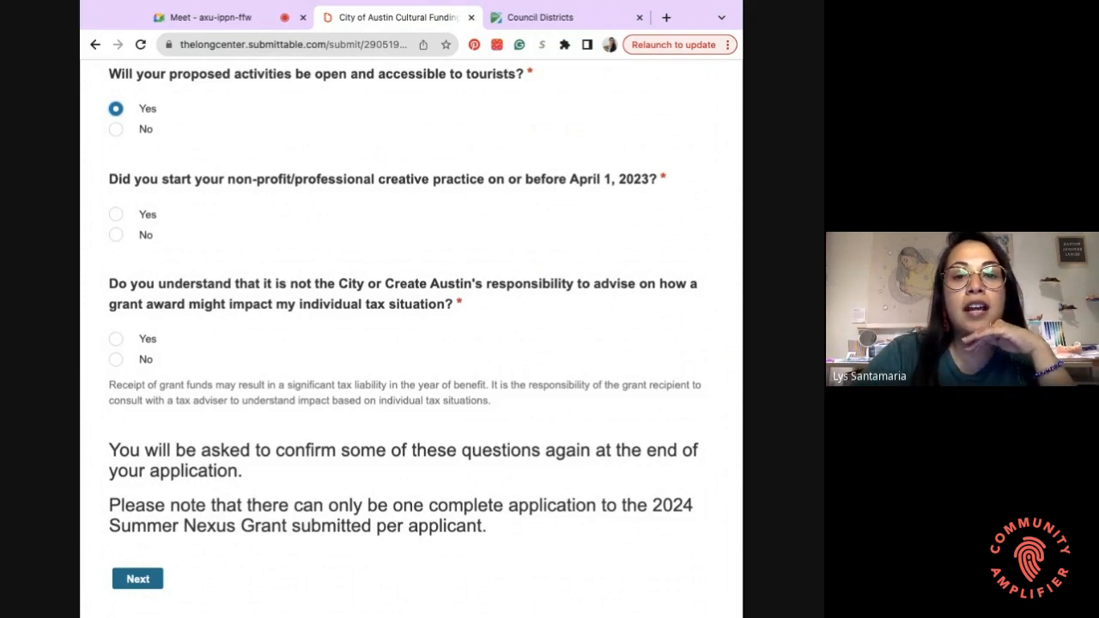
left_click(142, 215)
- Acknowledge with Yes that tax advice is not the City's responsibility
scroll(220, 355, "down", 1)
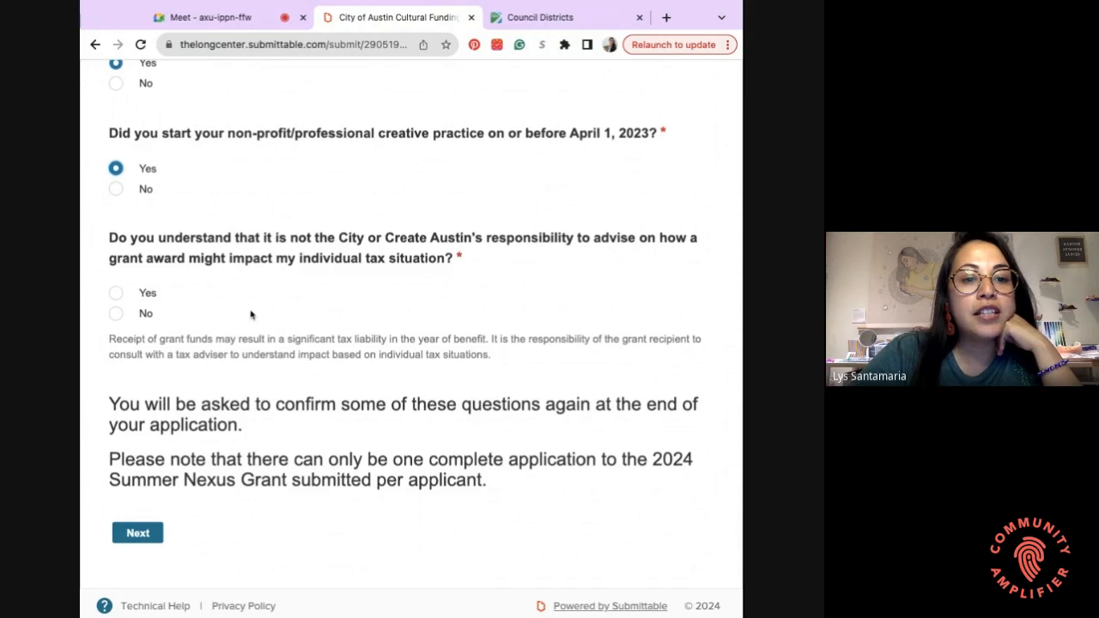
scroll(250, 314, "down", 1)
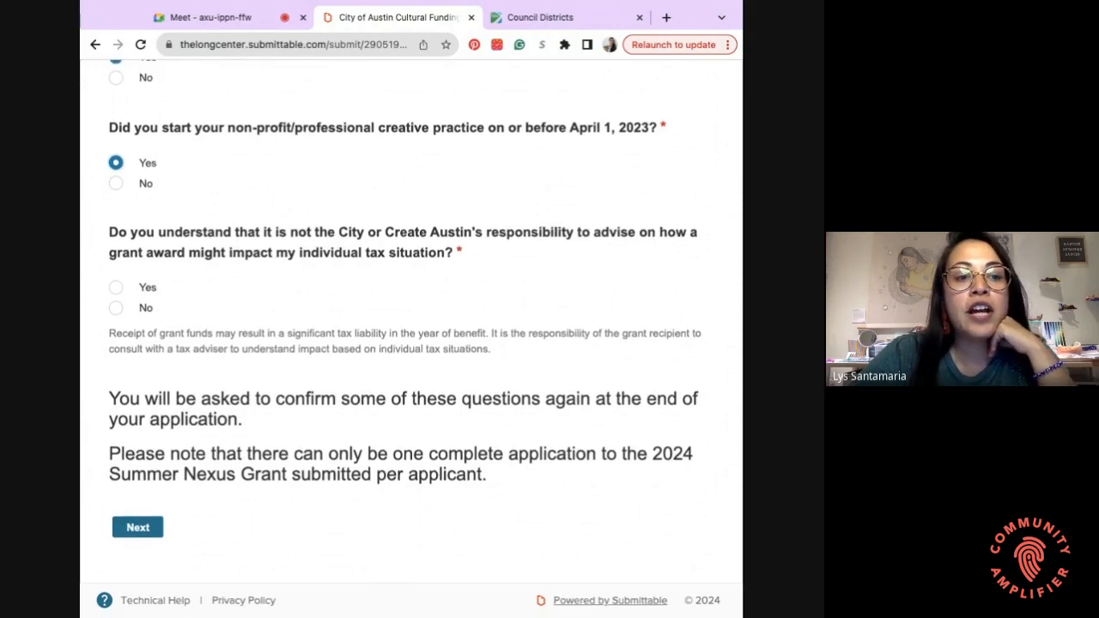
scroll(411, 338, "up", 1)
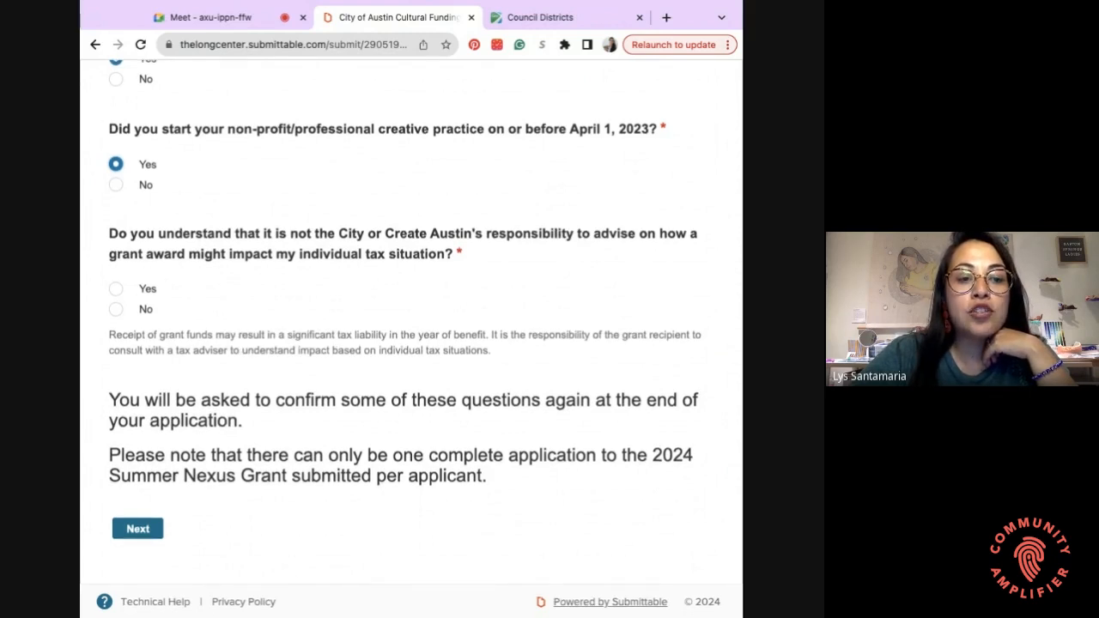
left_click(117, 290)
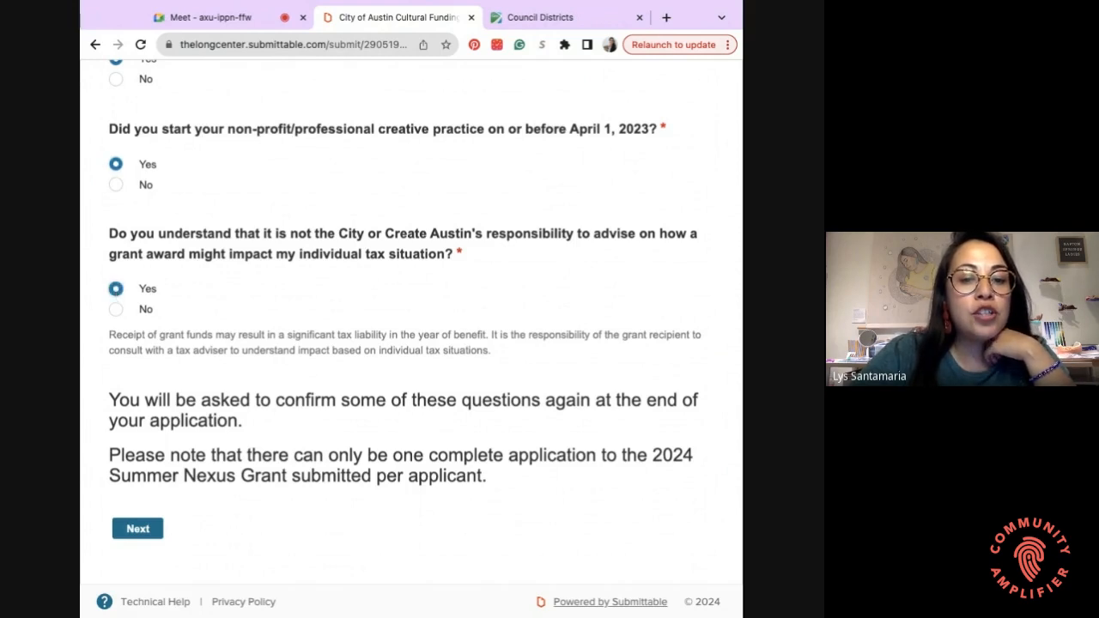
scroll(412, 343, "down", 1)
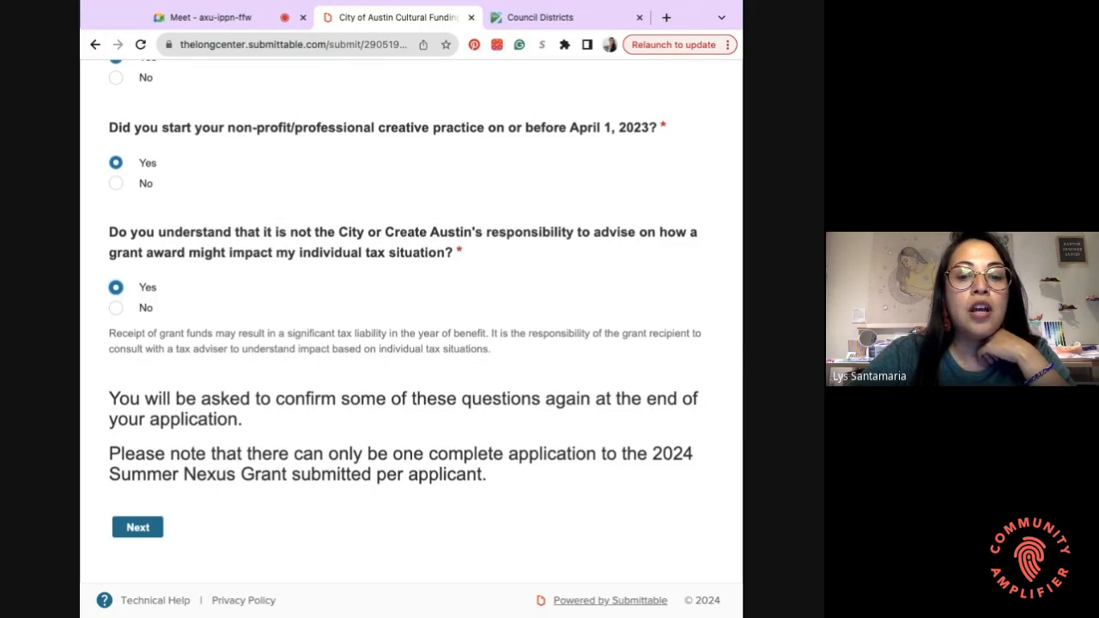
- Continue past the eligibility quiz to Section 1: Contact Details and Activity Information
left_click(140, 527)
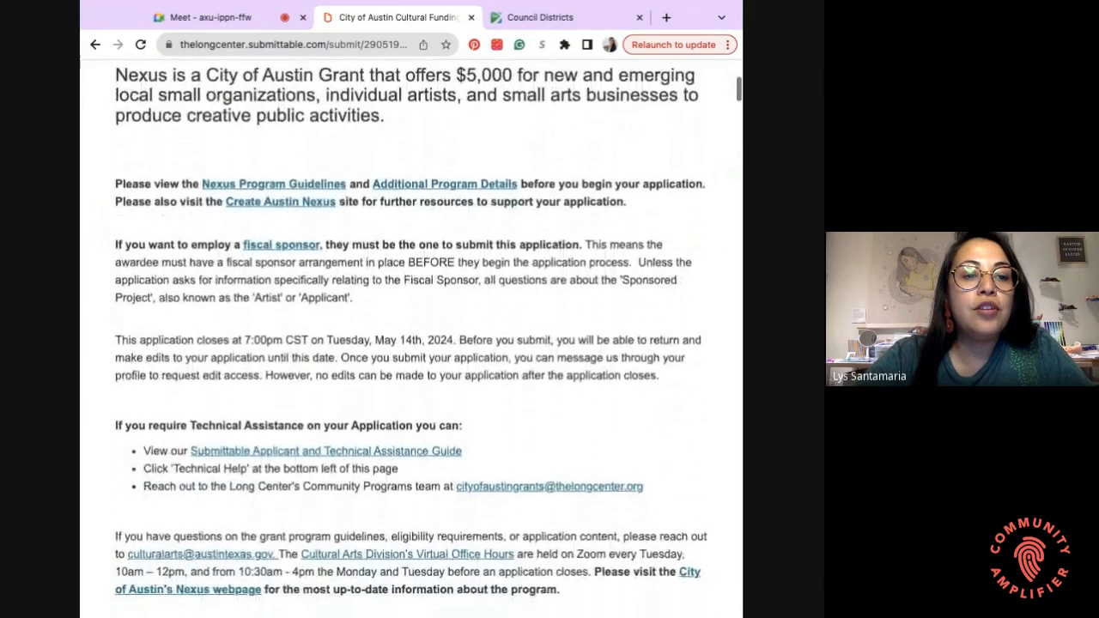
scroll(343, 215, "down", 1)
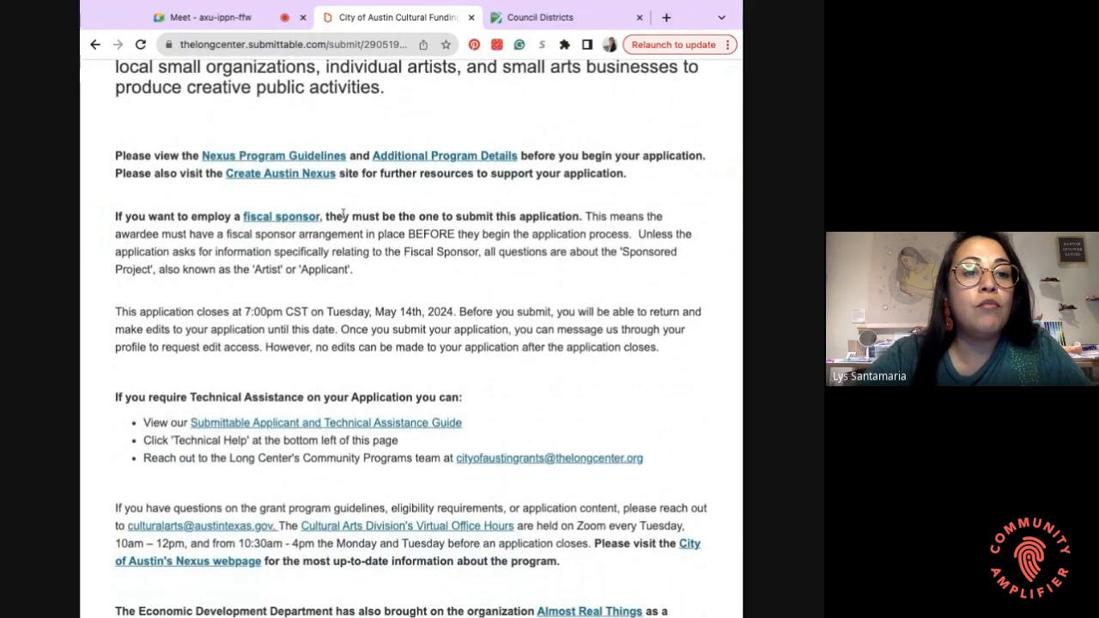
scroll(344, 214, "up", 2)
scroll(343, 214, "down", 10)
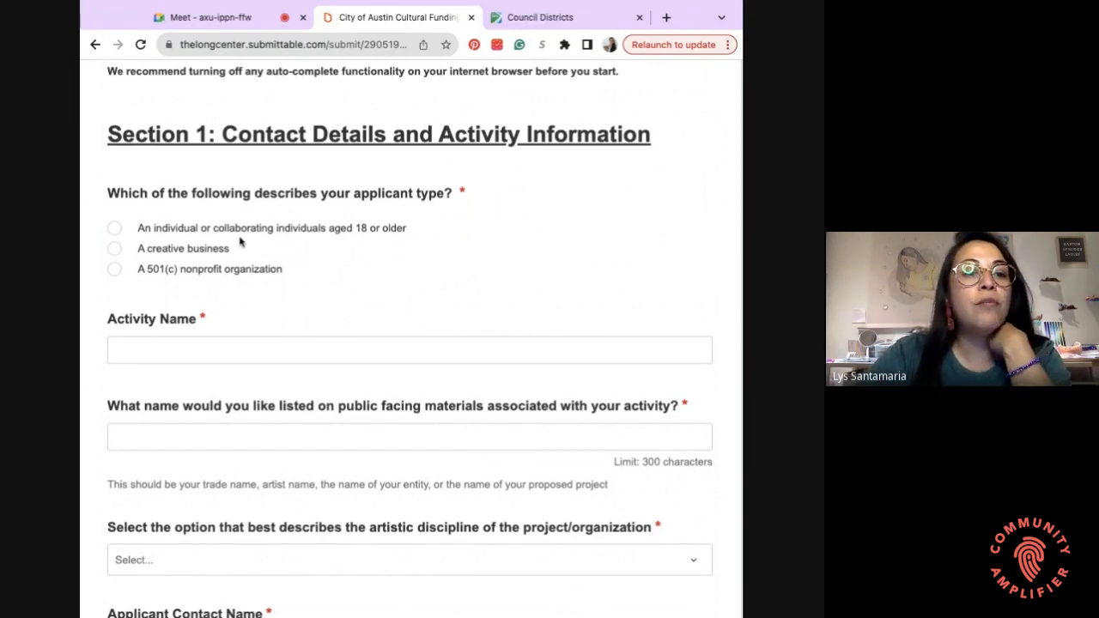
- Choose 'An individual or collaborating individuals aged 18 or older' as the applicant type
scroll(241, 242, "down", 1)
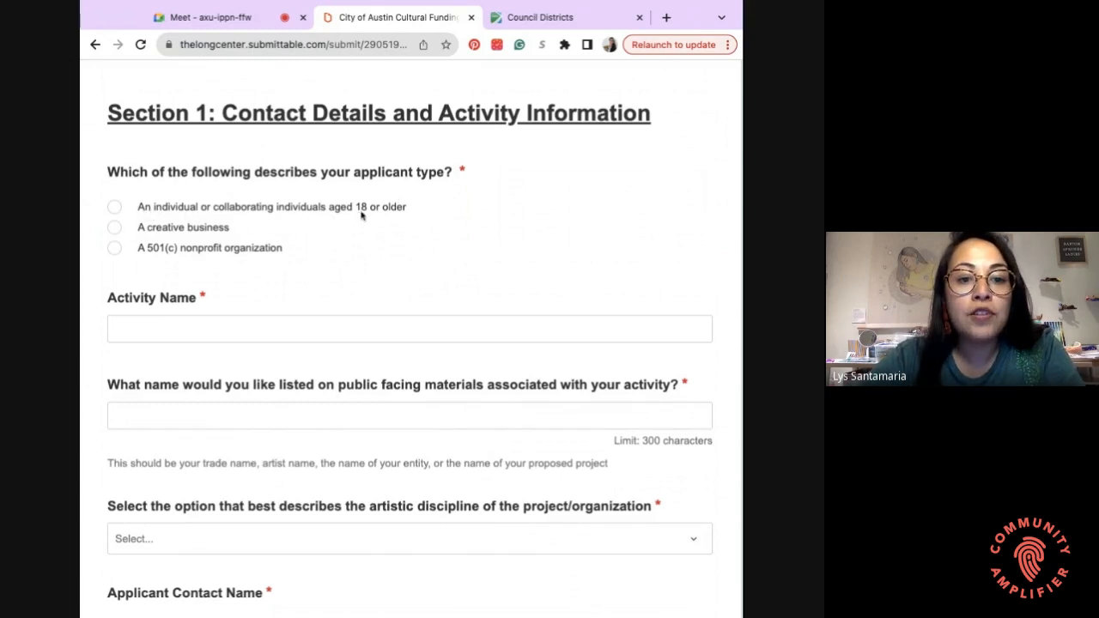
left_click(114, 208)
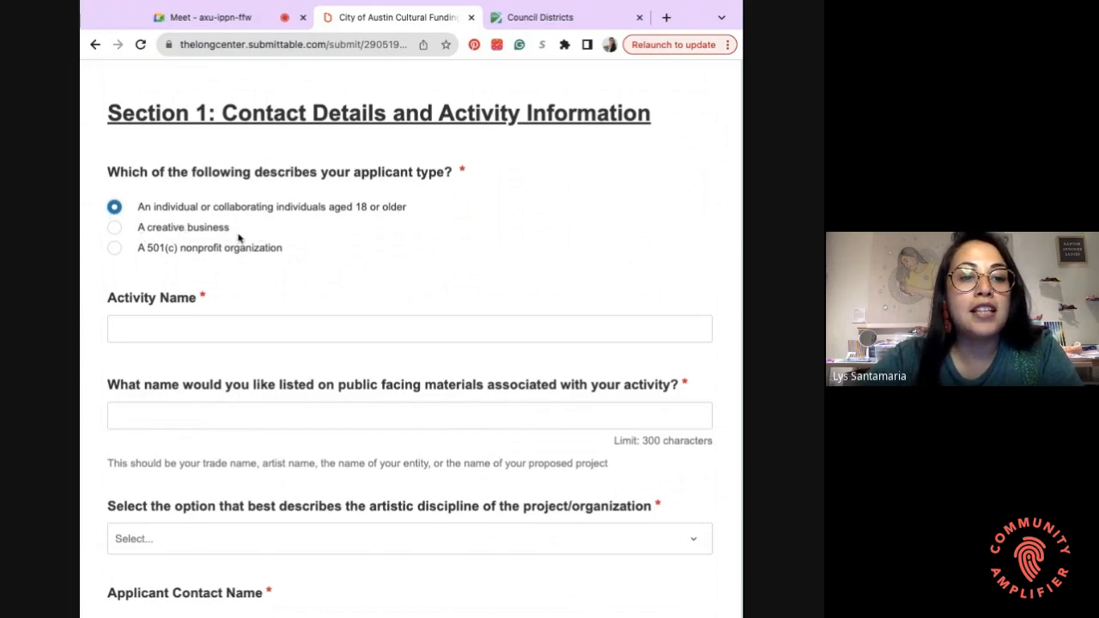
scroll(238, 238, "down", 1)
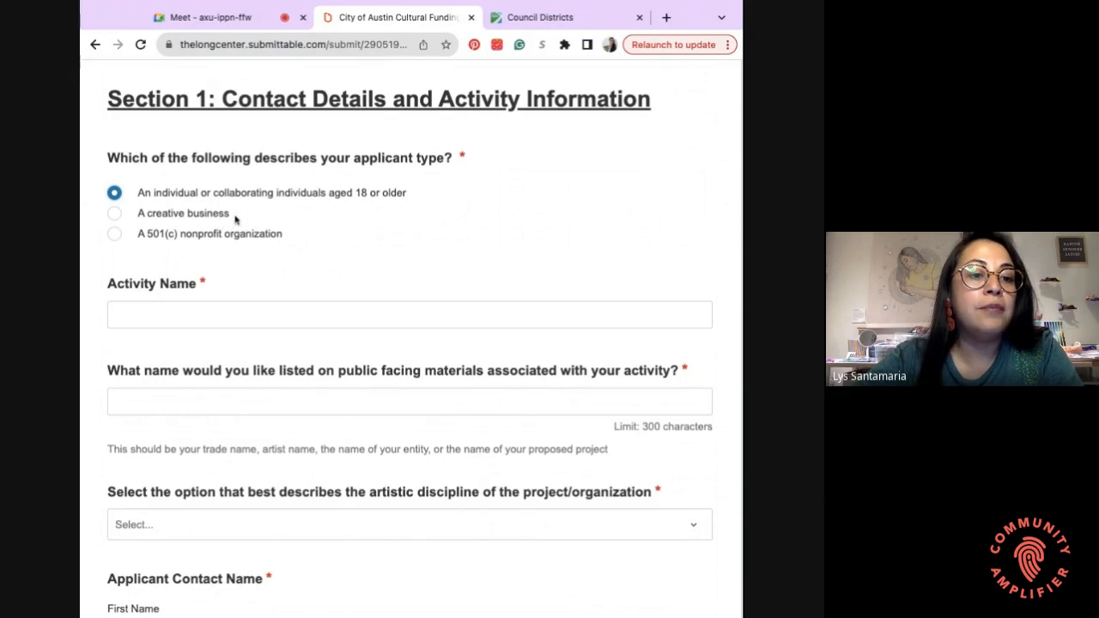
scroll(233, 224, "down", 1)
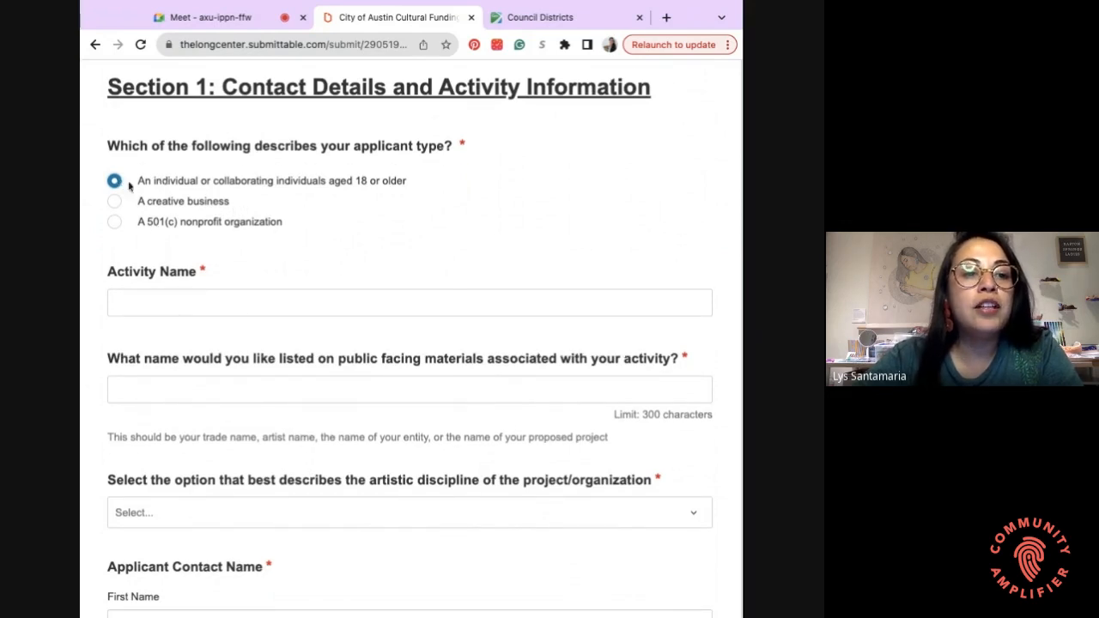
scroll(220, 189, "down", 1)
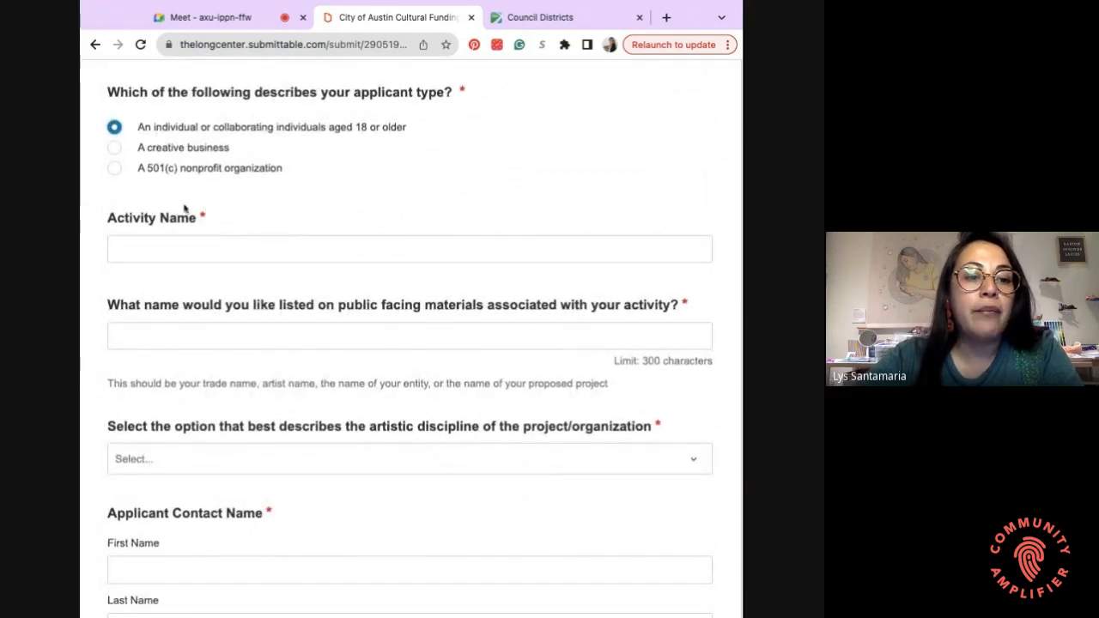
scroll(174, 247, "down", 1)
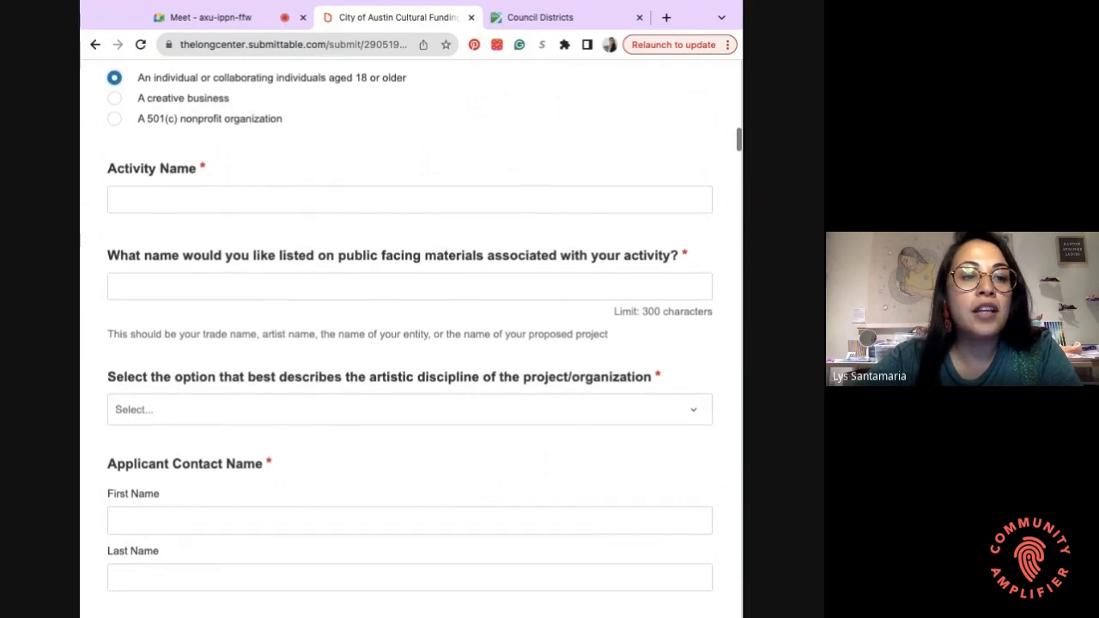
scroll(410, 339, "down", 1)
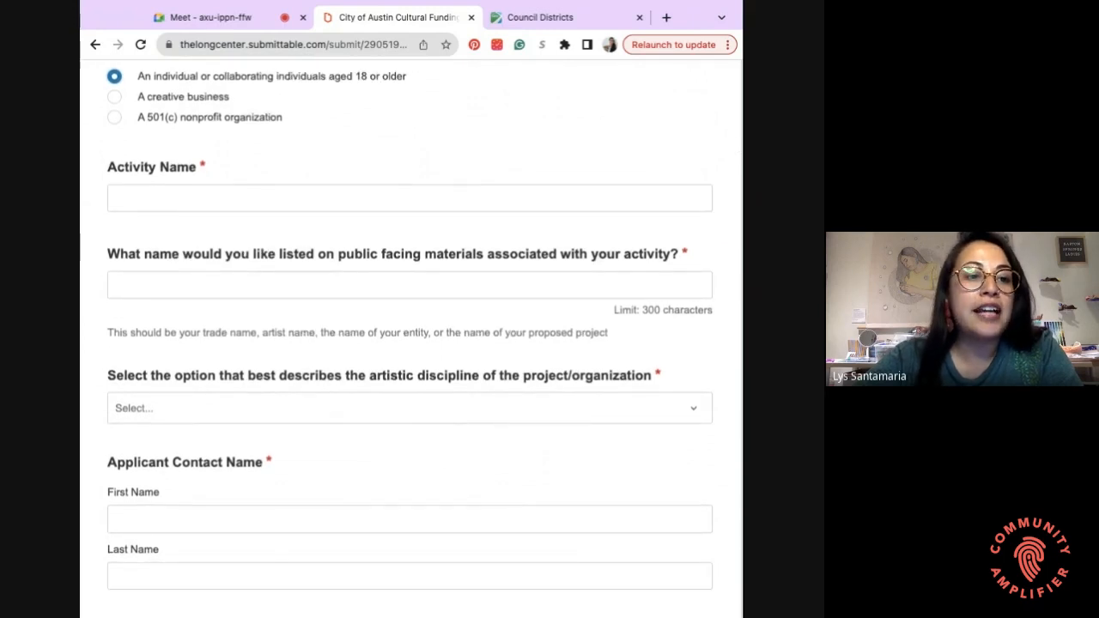
- Enter 'Awesome Art Show' as the Activity Name
left_click(190, 195)
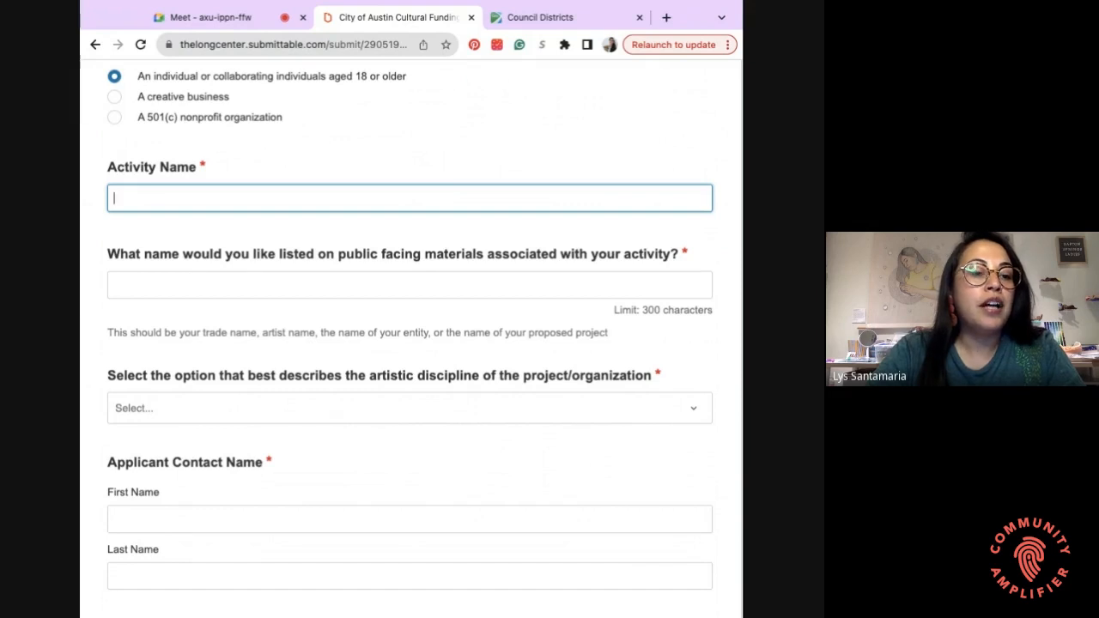
type("Awesomem A")
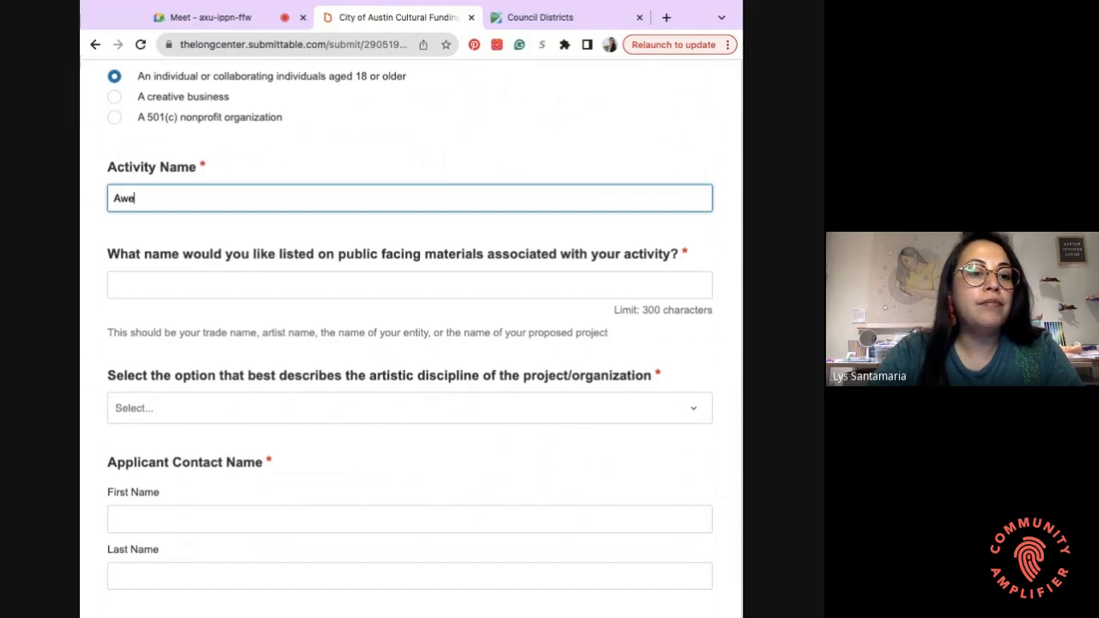
key("BackSpace")
key("BackSpace")
key("BackSpace")
type("Art Show")
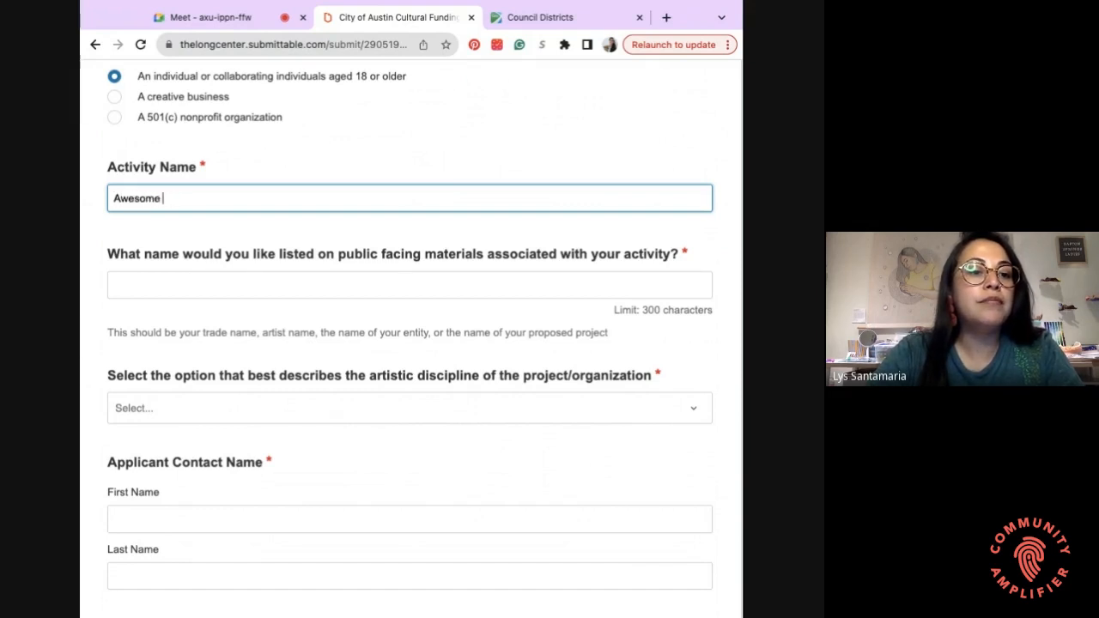
- Enter 'Awesome Art Show' as the public-facing name as well
left_click(182, 279)
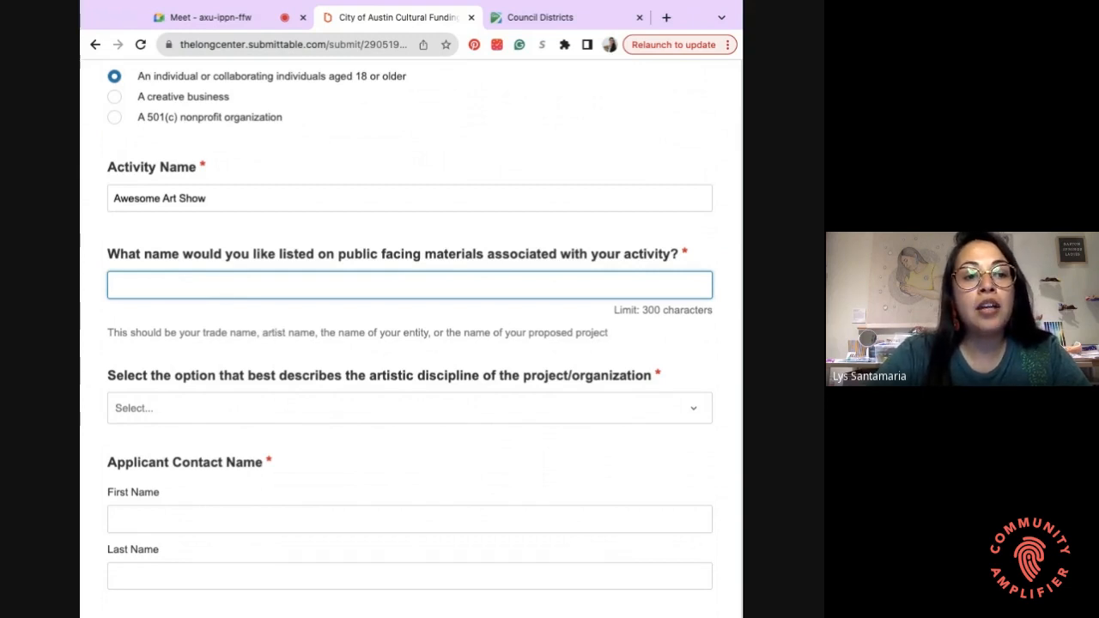
type("Awes")
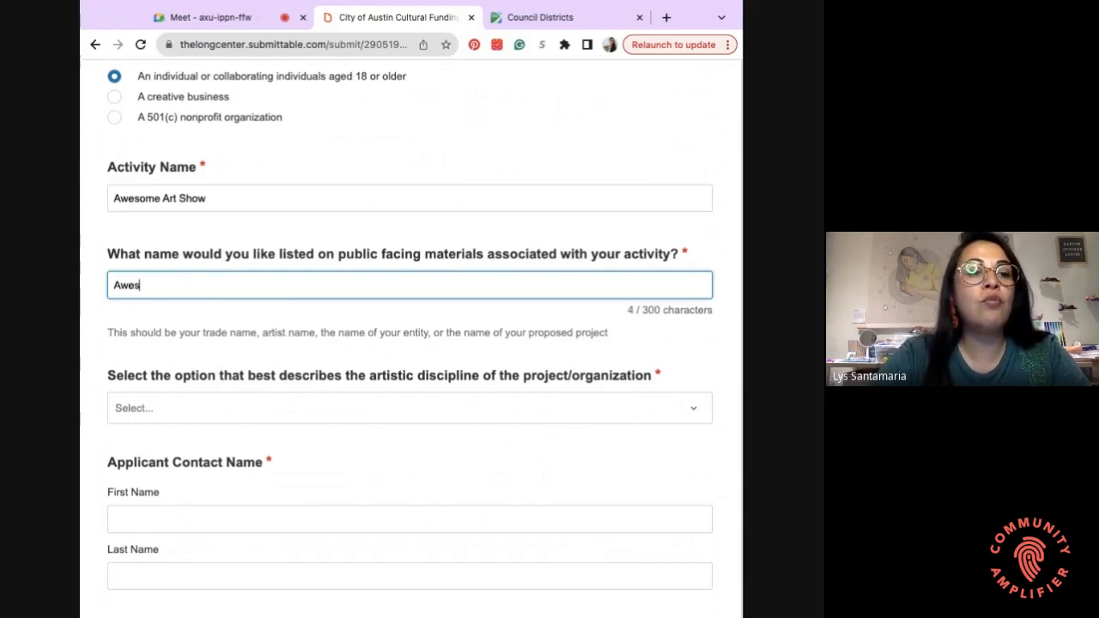
type("ome Art")
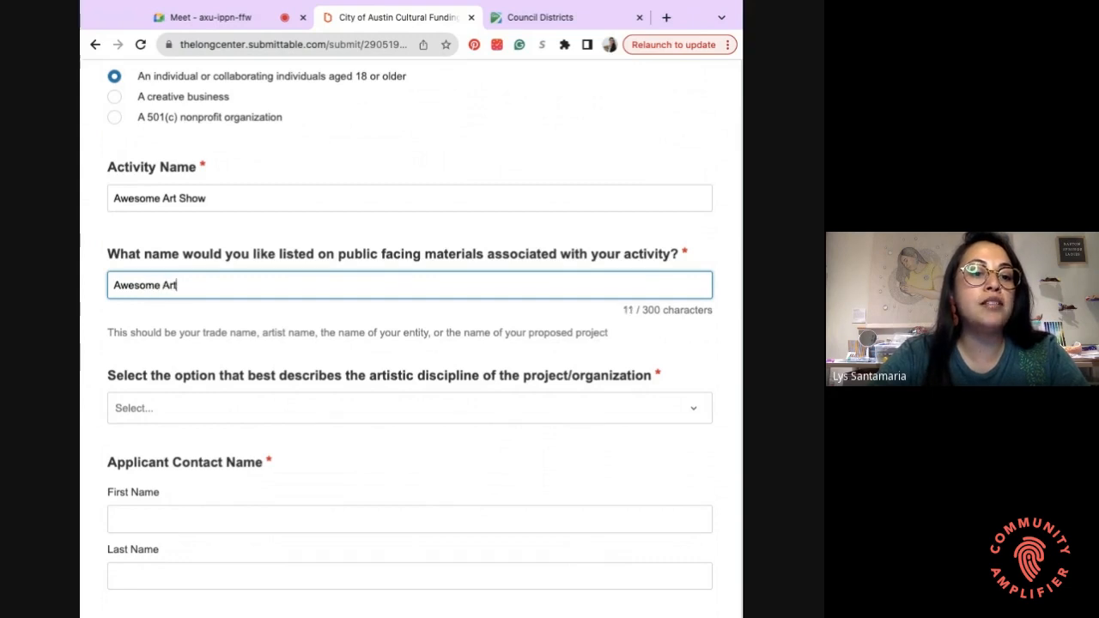
type(" A")
key("BackSpace")
key("BackSpace")
type("Show")
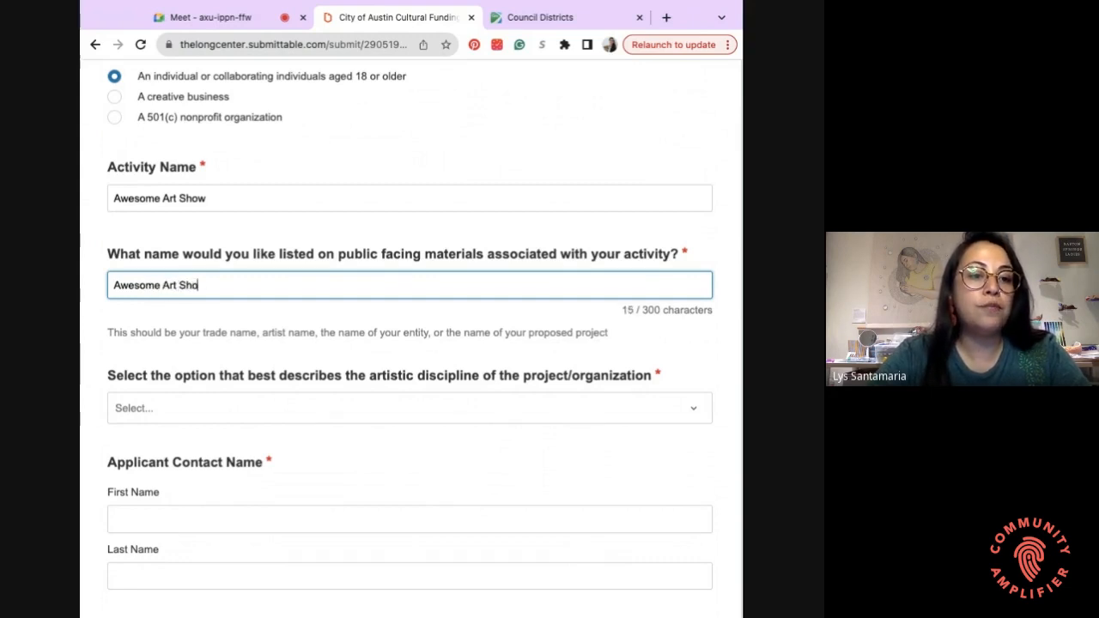
scroll(163, 236, "down", 2)
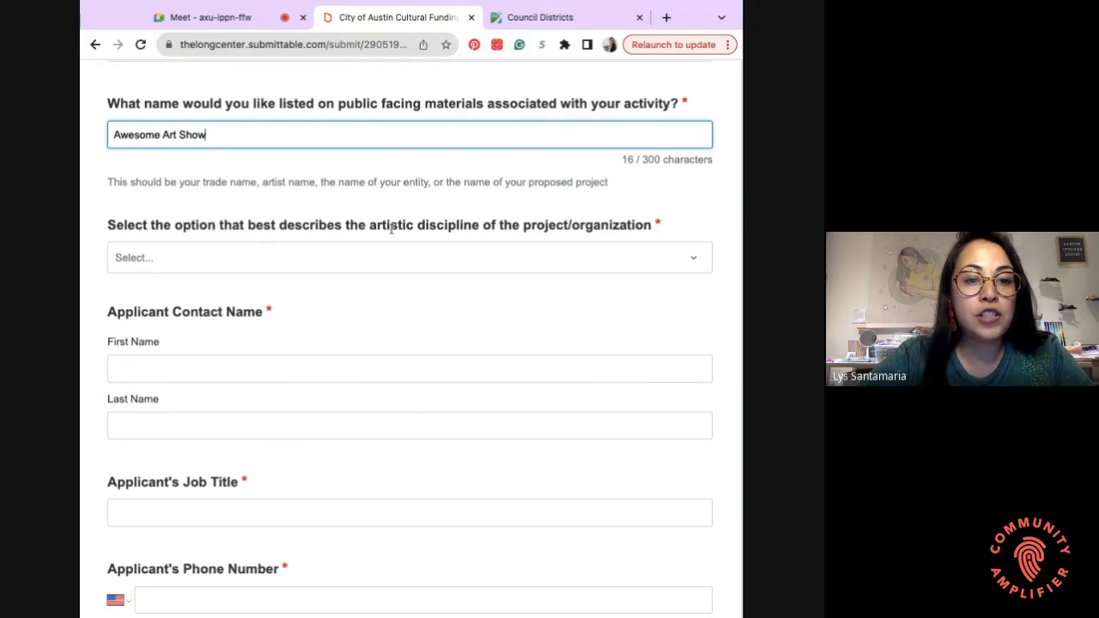
- Choose 'Visual Arts (2D, 3D, Curator, etc.)' as the artistic discipline
left_click(581, 269)
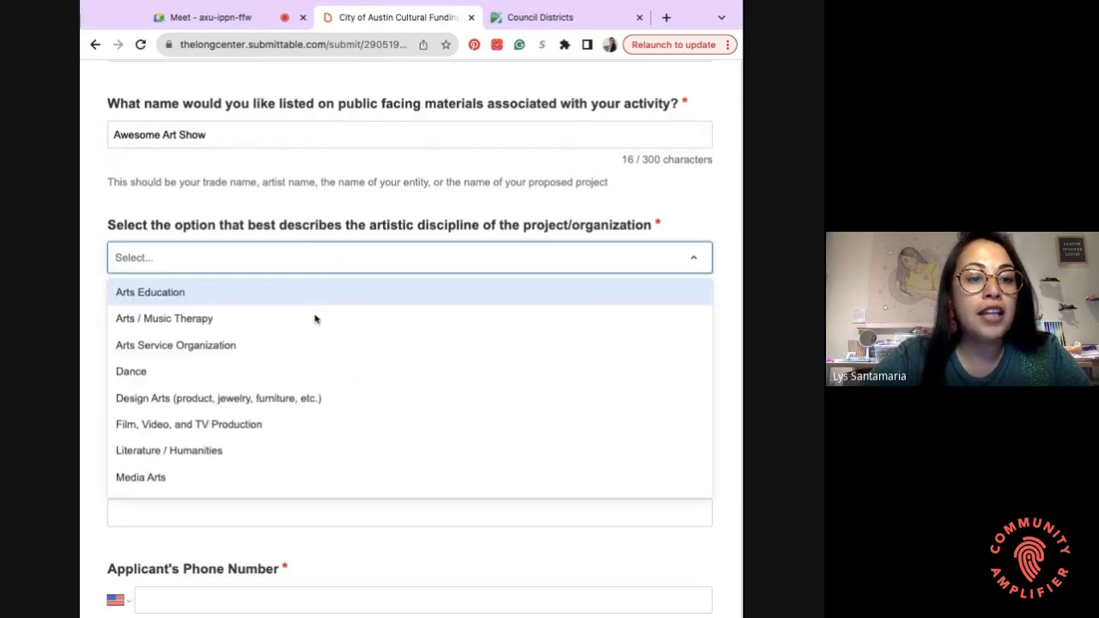
scroll(314, 317, "down", 1)
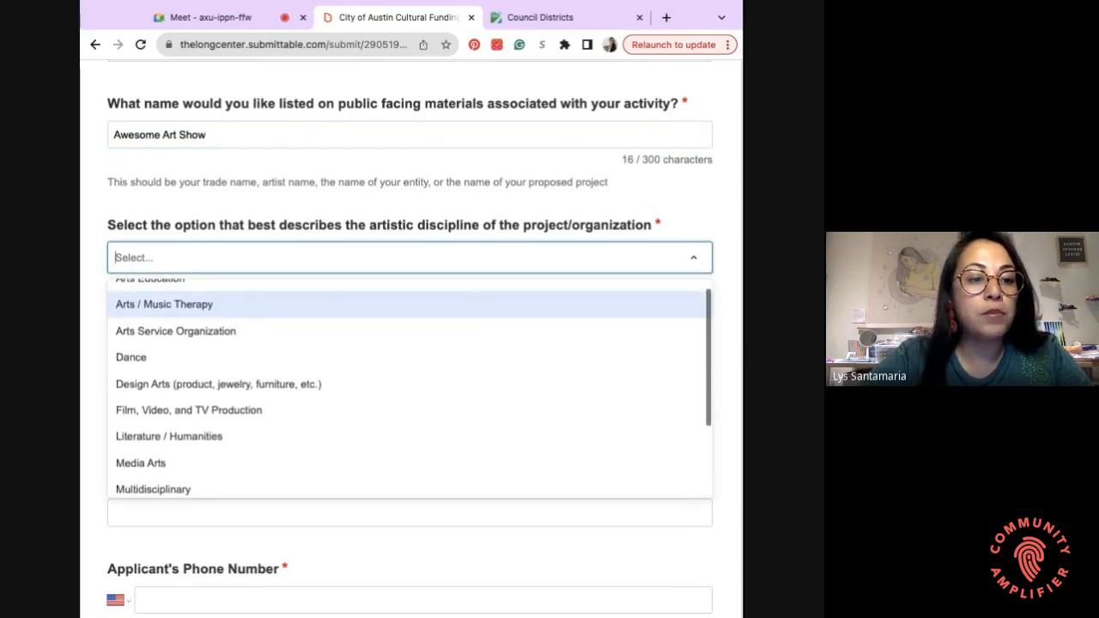
scroll(301, 363, "down", 4)
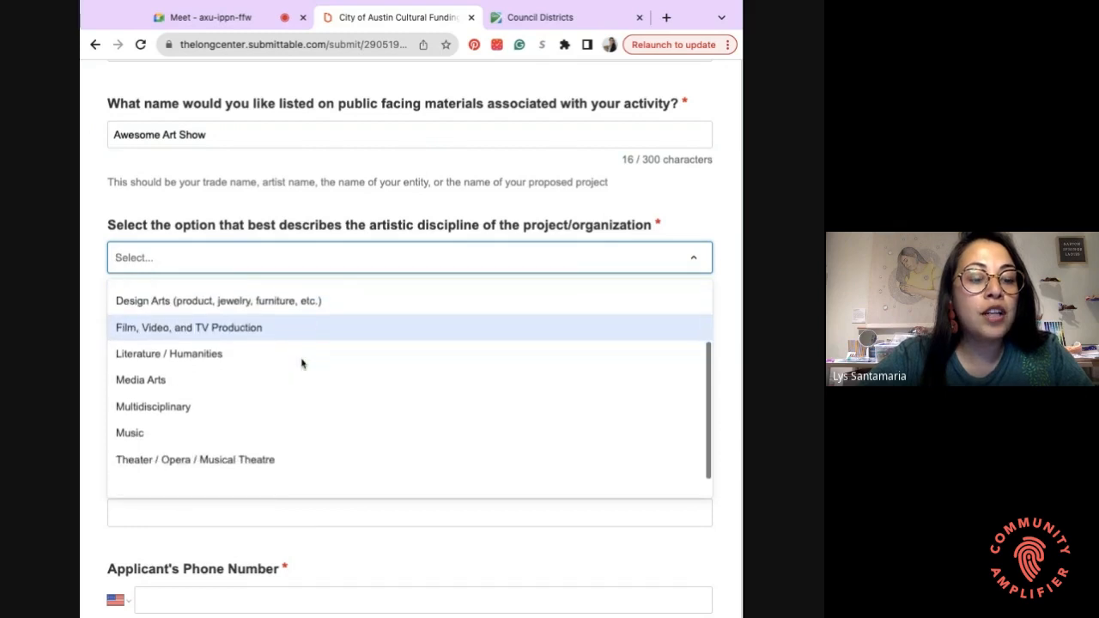
scroll(302, 363, "down", 2)
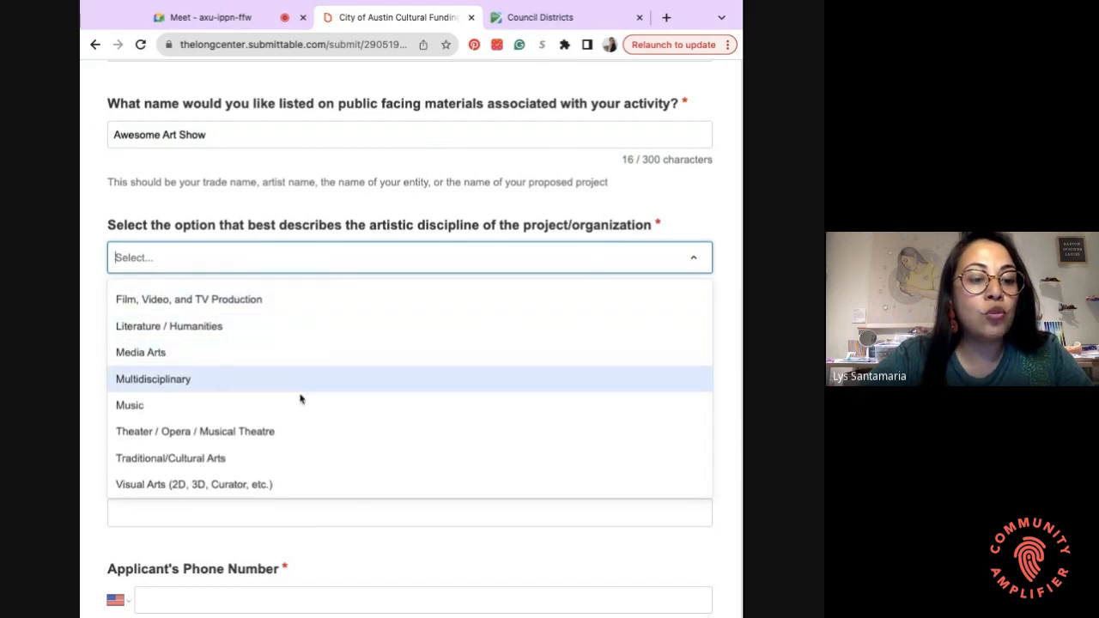
scroll(301, 398, "up", 3)
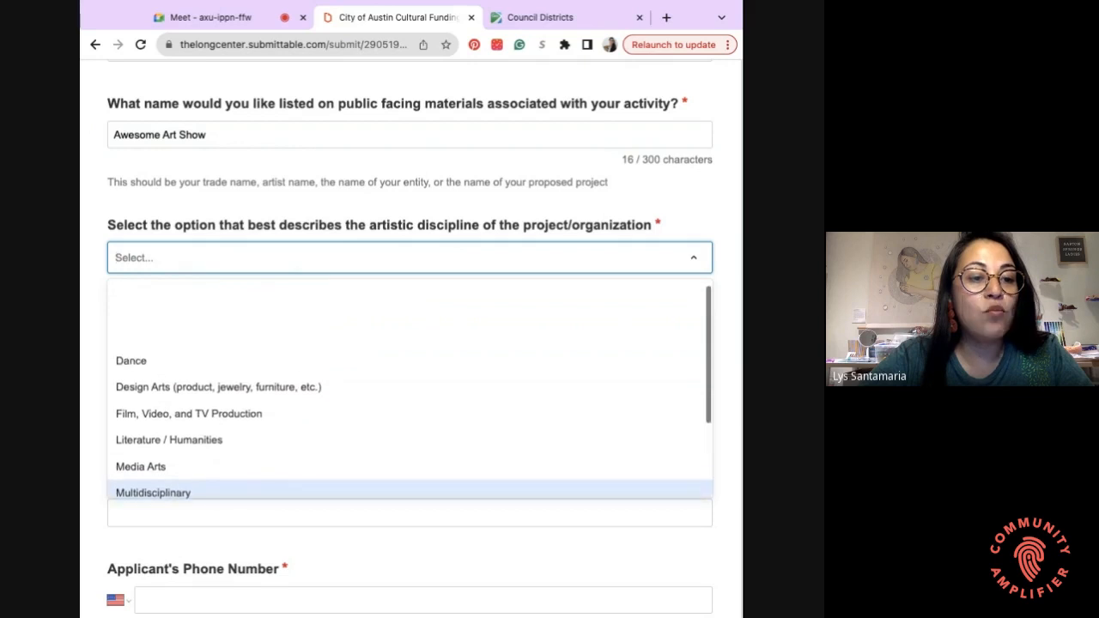
scroll(301, 399, "up", 1)
scroll(300, 402, "down", 3)
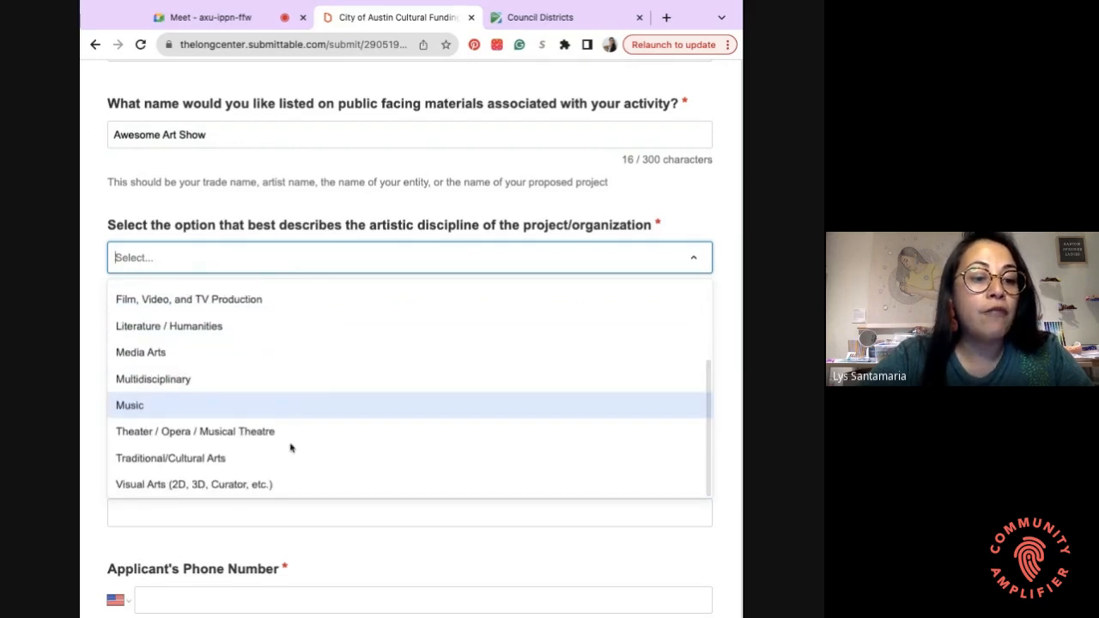
left_click(172, 486)
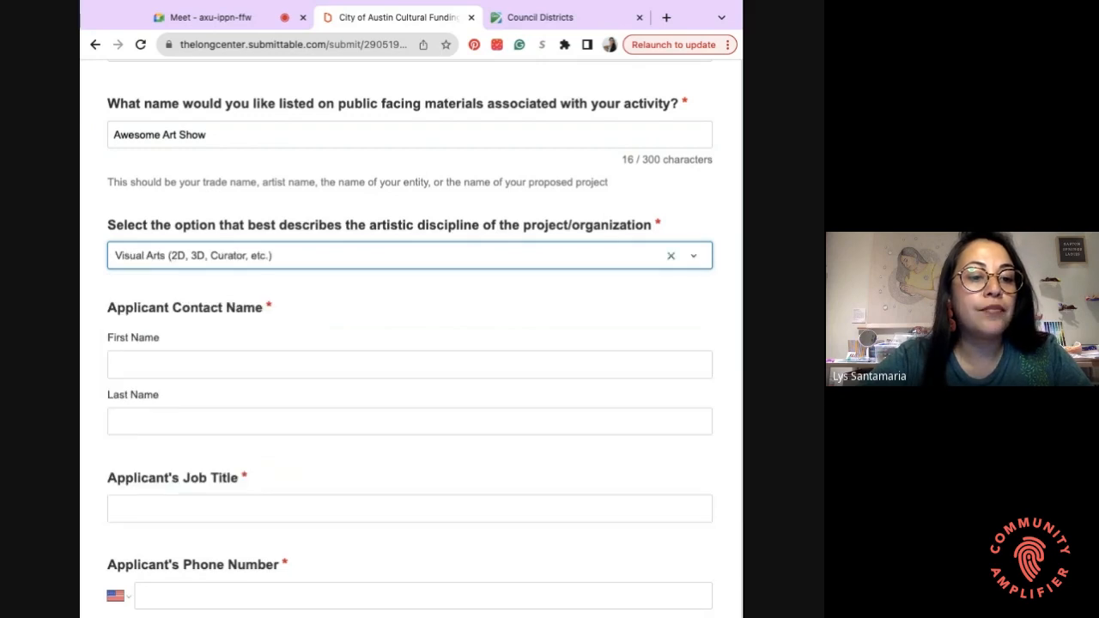
- Select the contact's first-name field and continue down the form
left_click(172, 367)
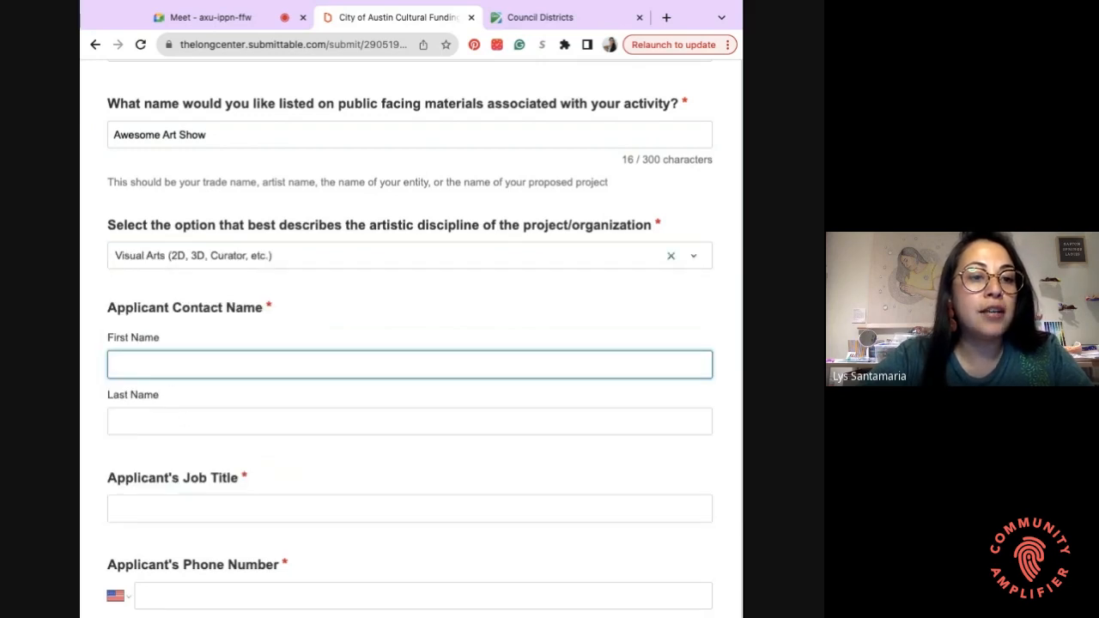
left_click(207, 284)
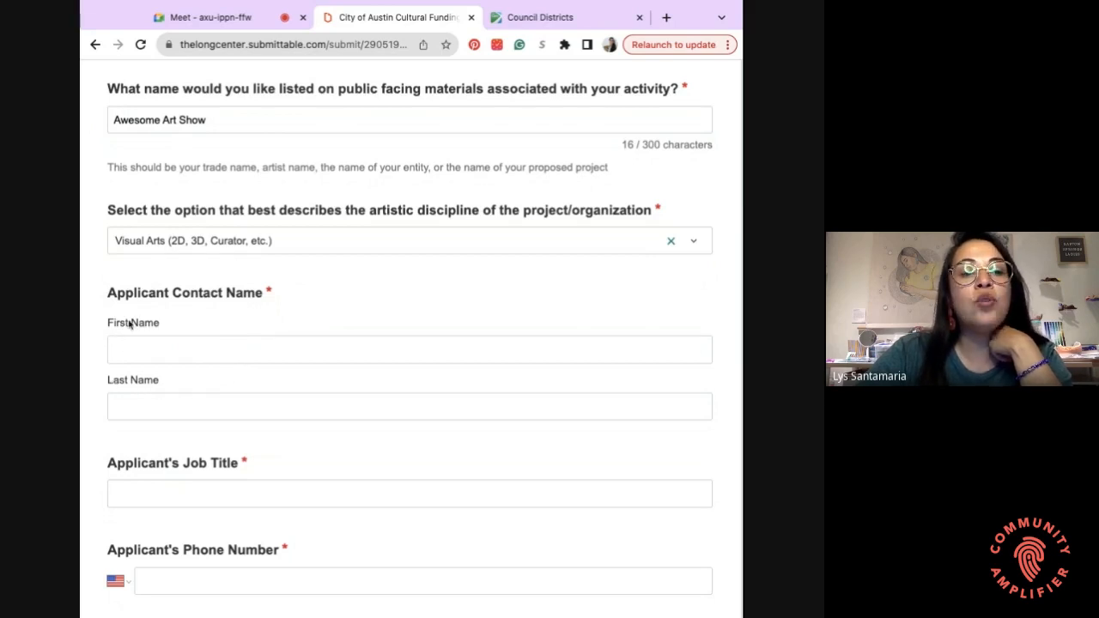
scroll(133, 325, "down", 1)
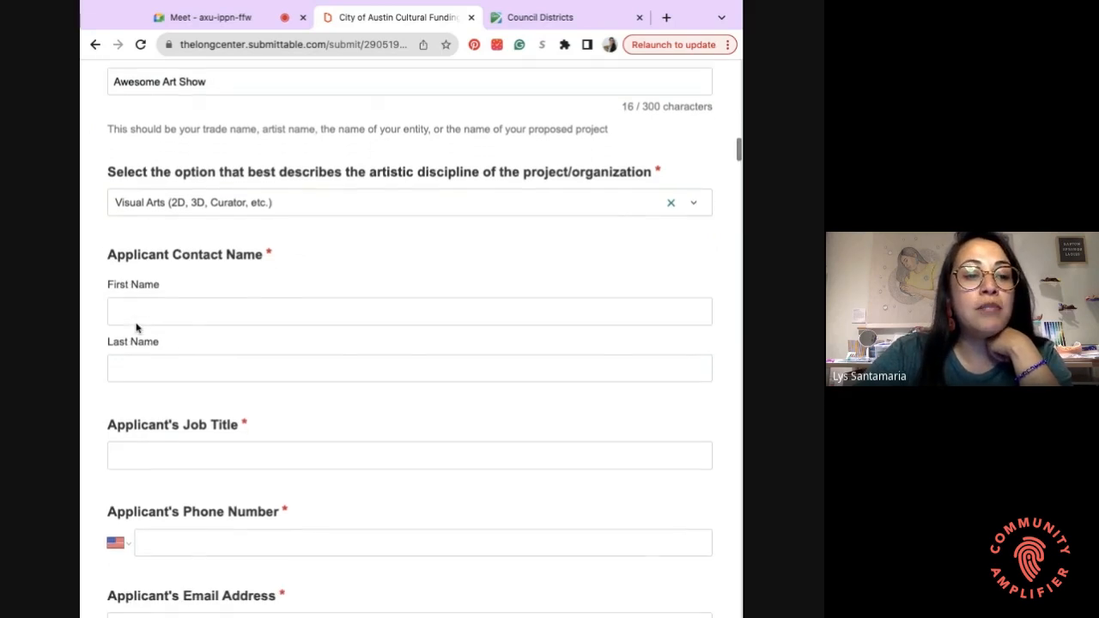
scroll(133, 348, "down", 2)
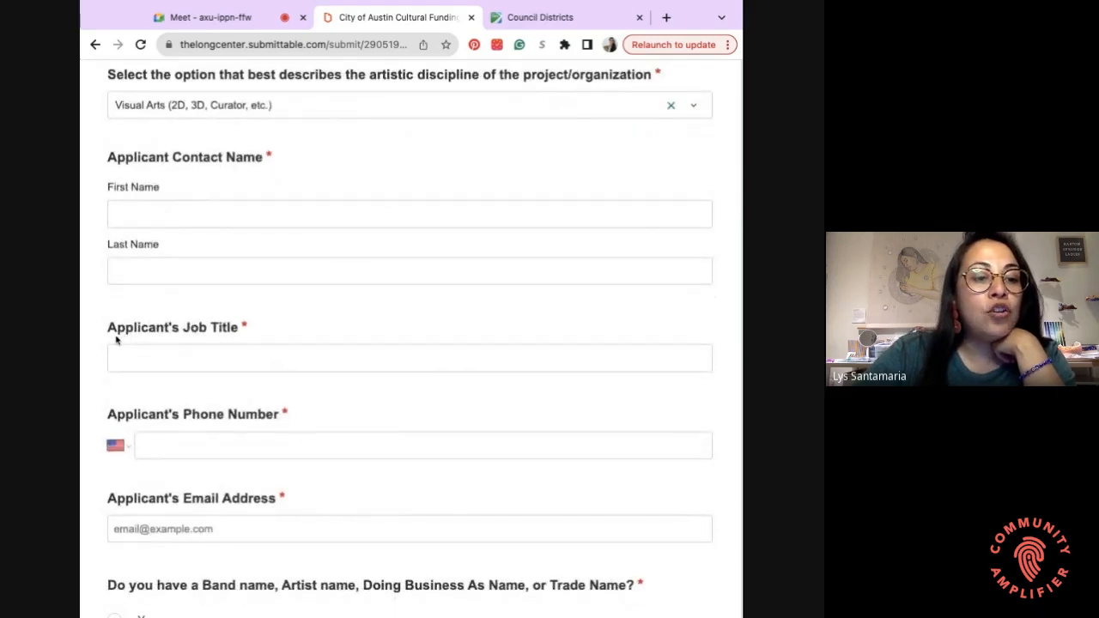
- Enter 'Artist' as the applicant's job title
left_click(212, 357)
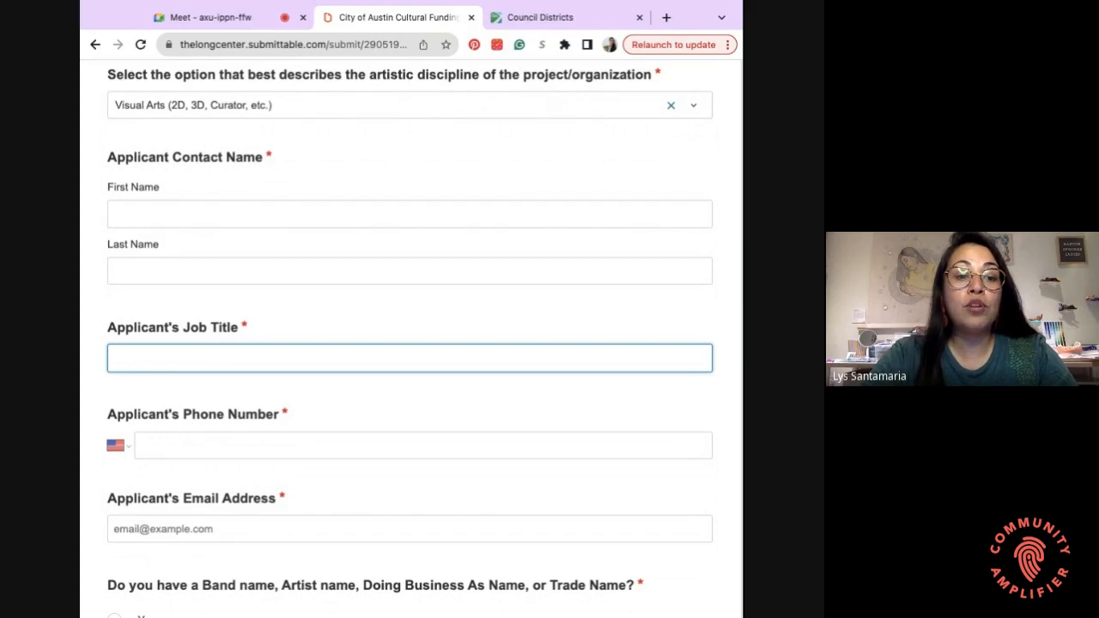
type("Artist")
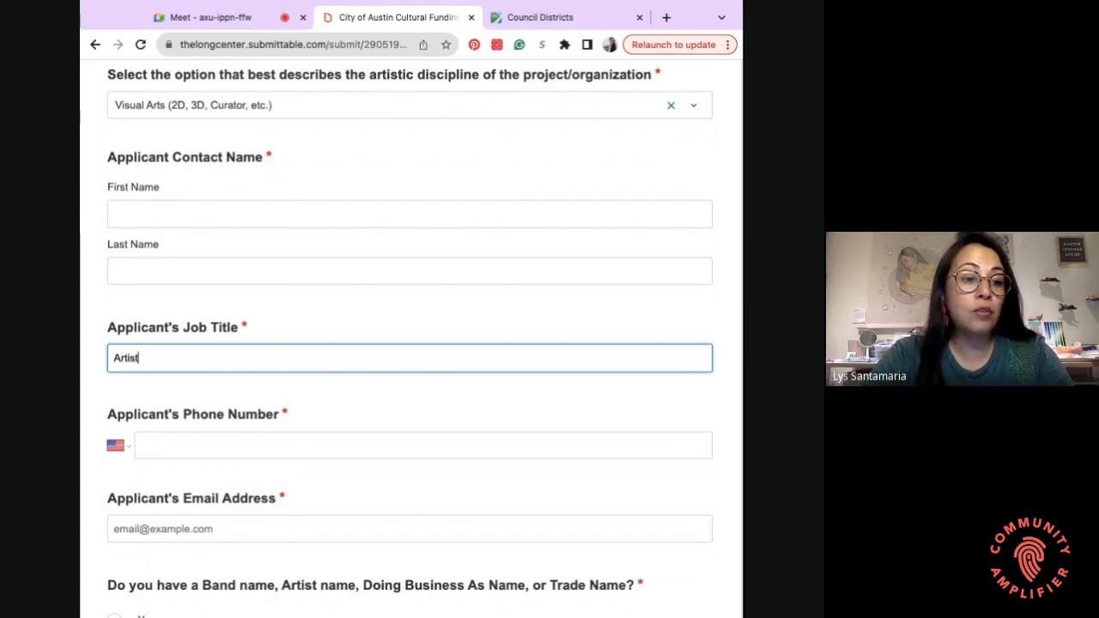
left_click(150, 393)
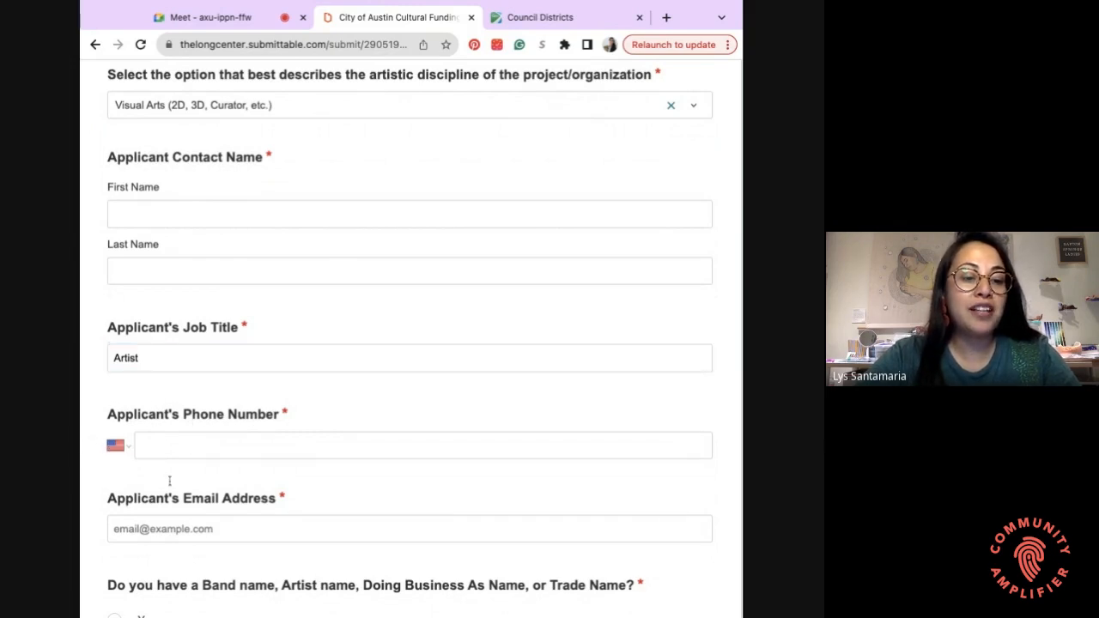
scroll(165, 481, "down", 1)
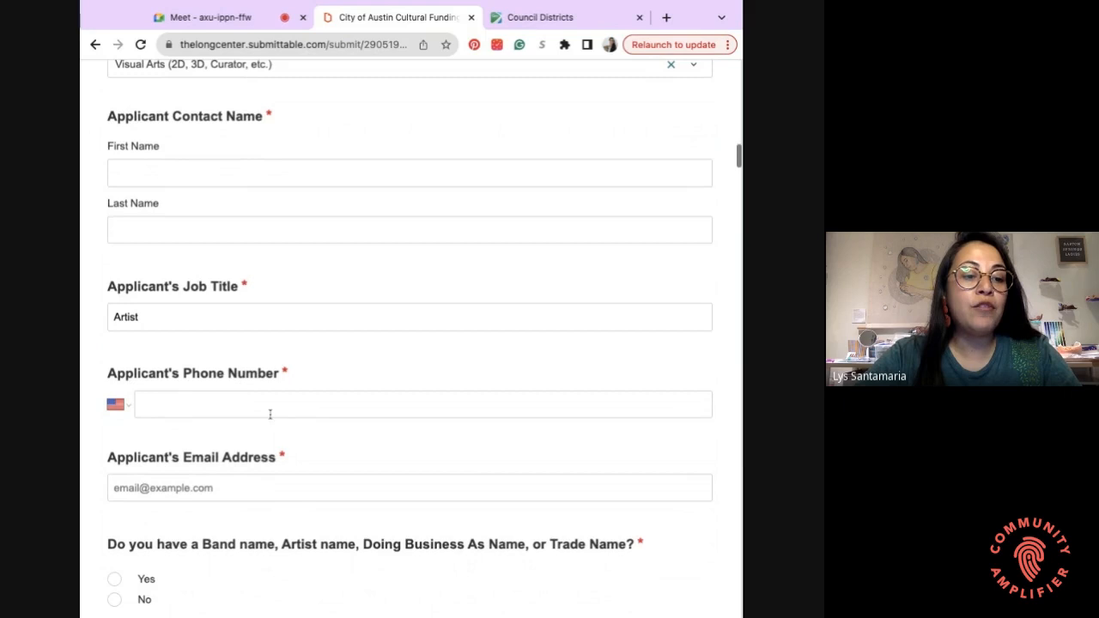
scroll(302, 409, "down", 1)
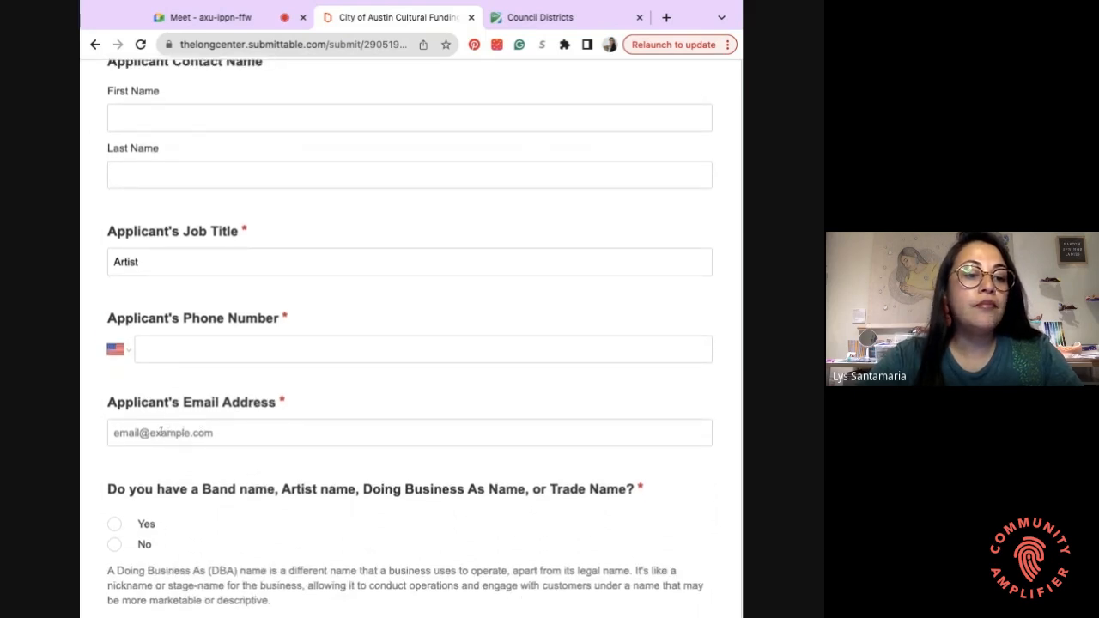
scroll(160, 432, "down", 2)
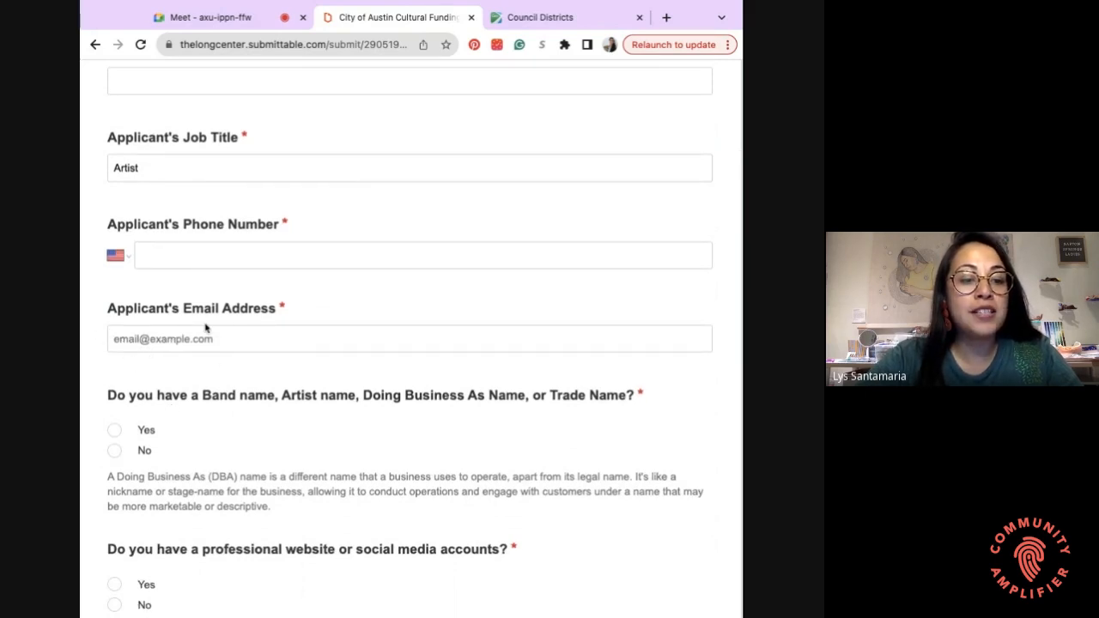
scroll(205, 327, "down", 3)
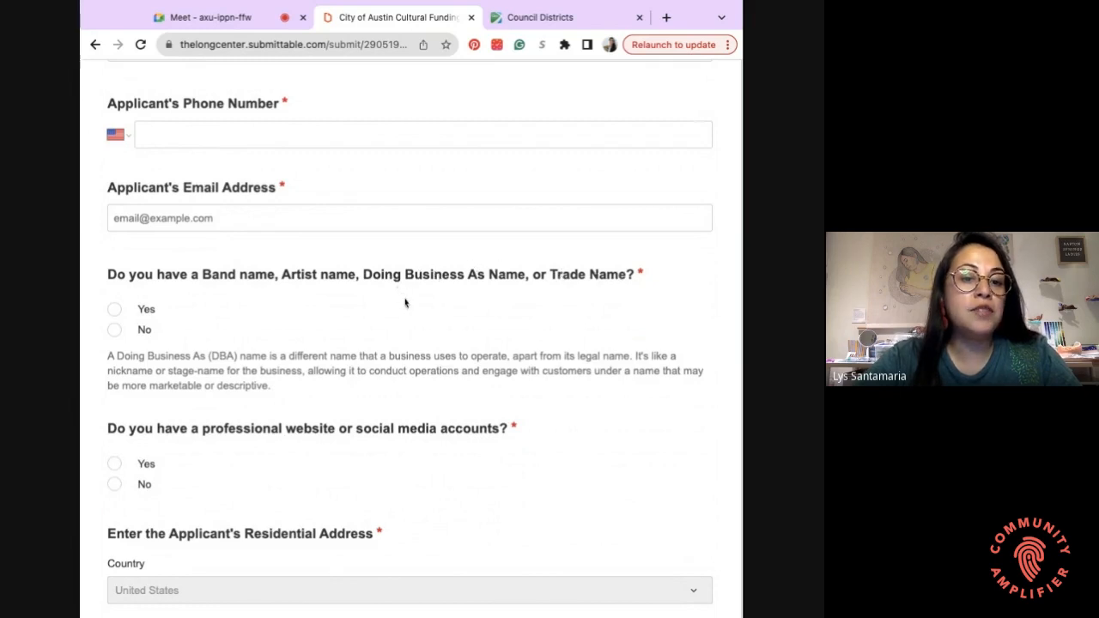
scroll(405, 303, "down", 1)
scroll(405, 302, "down", 1)
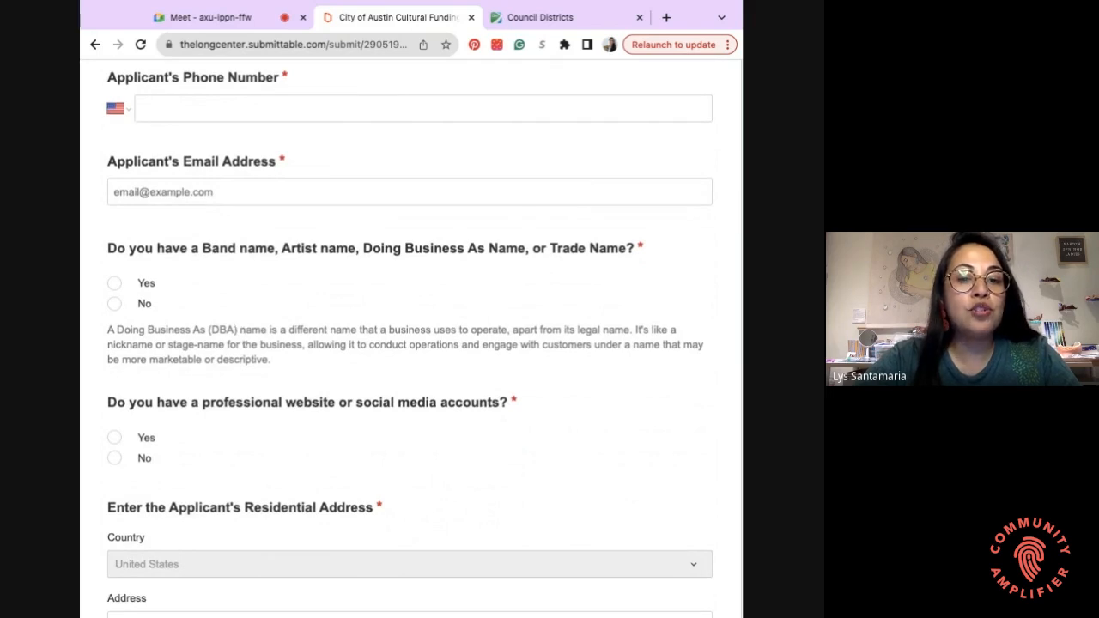
- Answer Yes to the band name, DBA or trade name question
left_click(115, 285)
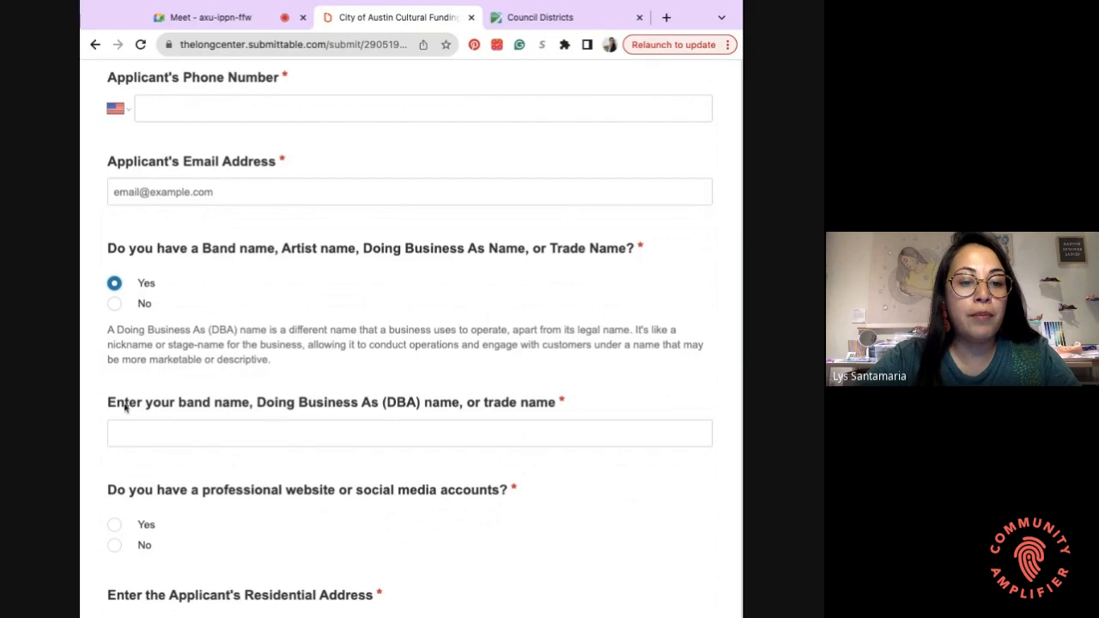
scroll(105, 408, "down", 1)
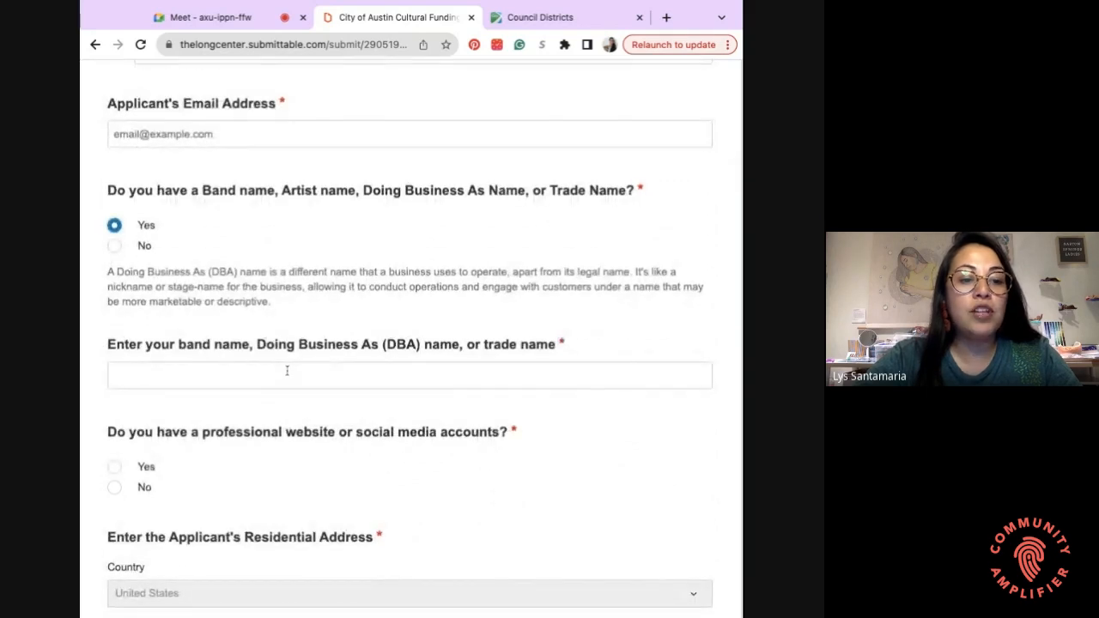
scroll(284, 369, "down", 3)
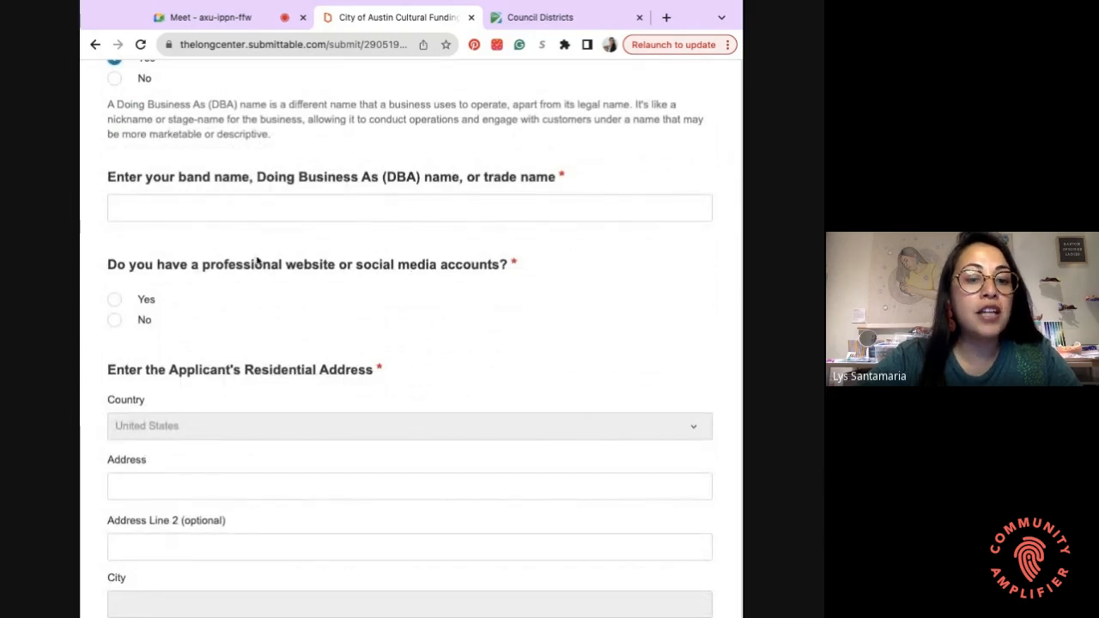
scroll(169, 262, "down", 1)
scroll(168, 261, "down", 1)
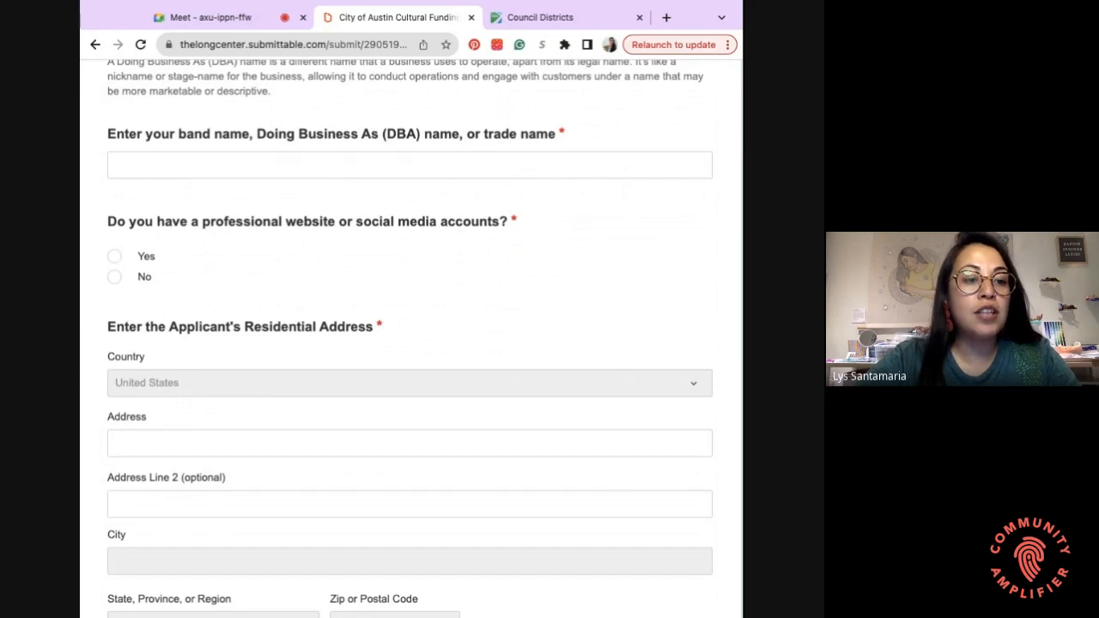
- Mark No for having a professional website or social media accounts
left_click(114, 256)
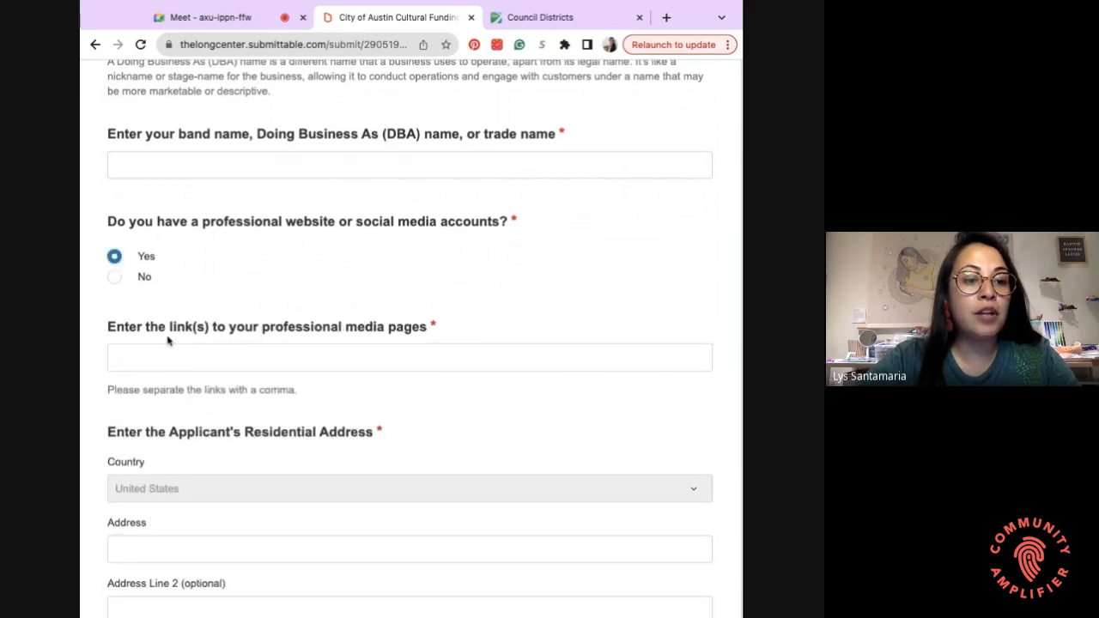
left_click(114, 277)
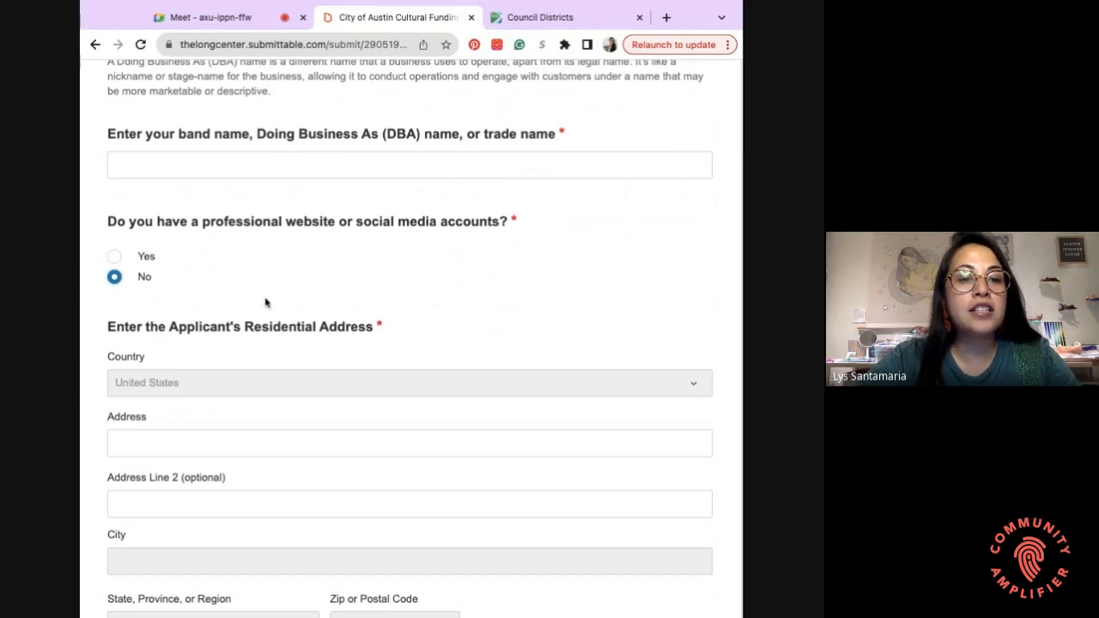
scroll(265, 302, "down", 1)
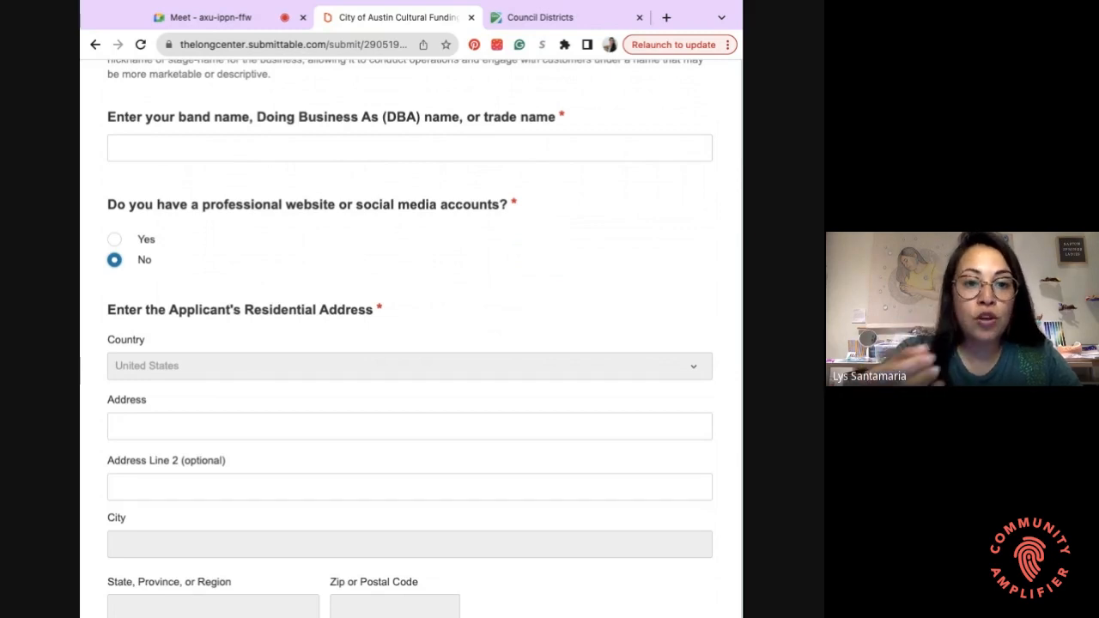
scroll(268, 283, "down", 3)
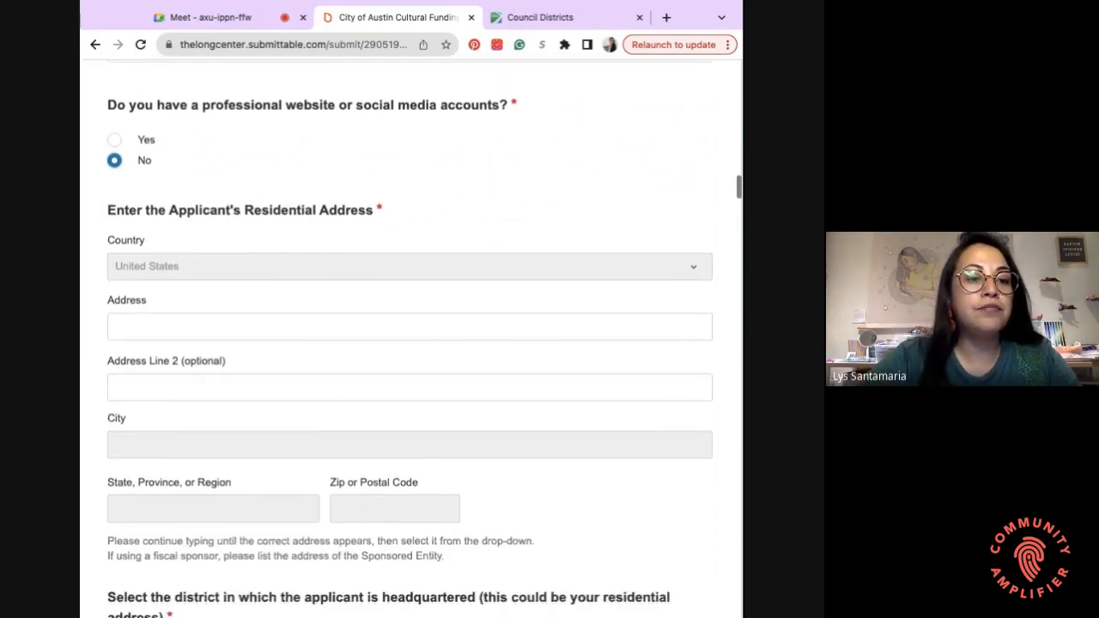
scroll(268, 283, "down", 1)
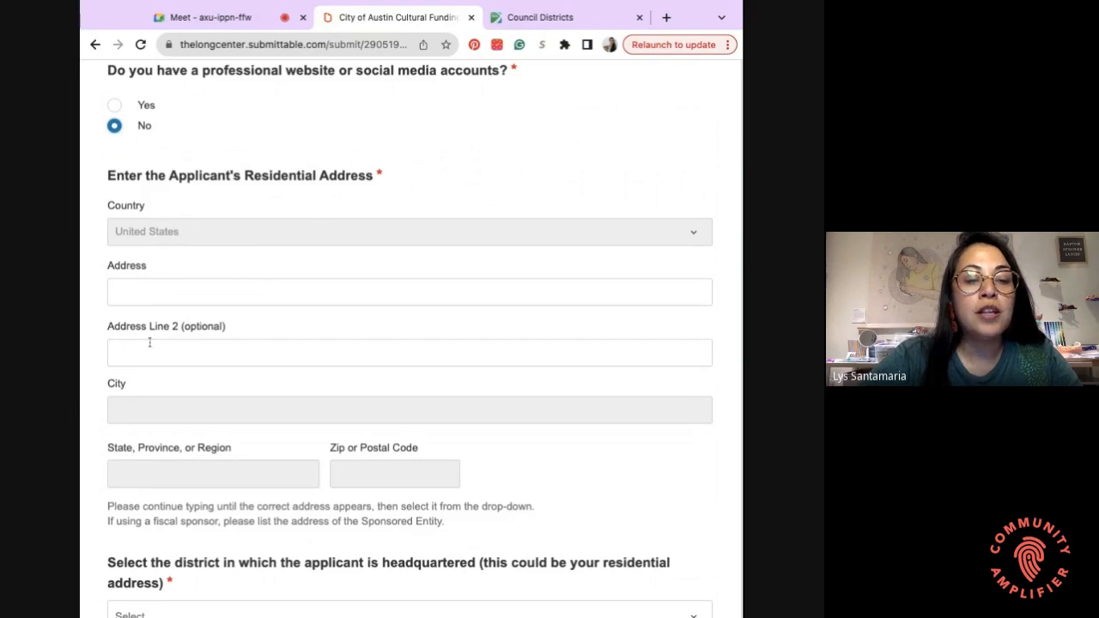
scroll(198, 350, "down", 2)
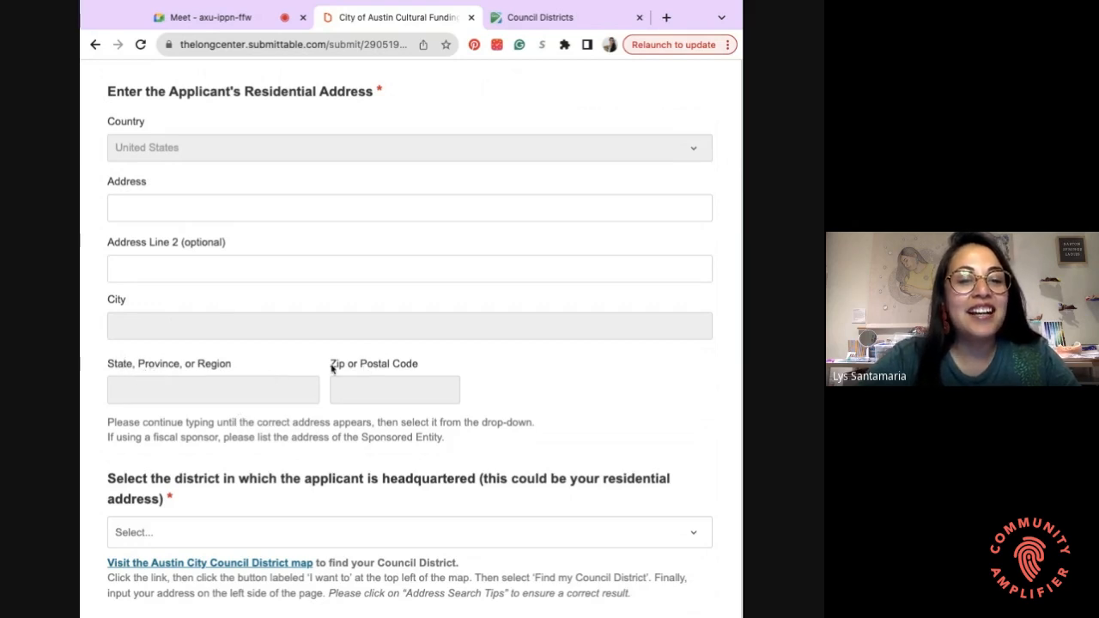
- Check the Council District Map, then pick District 1 as the headquarters district
scroll(319, 410, "down", 3)
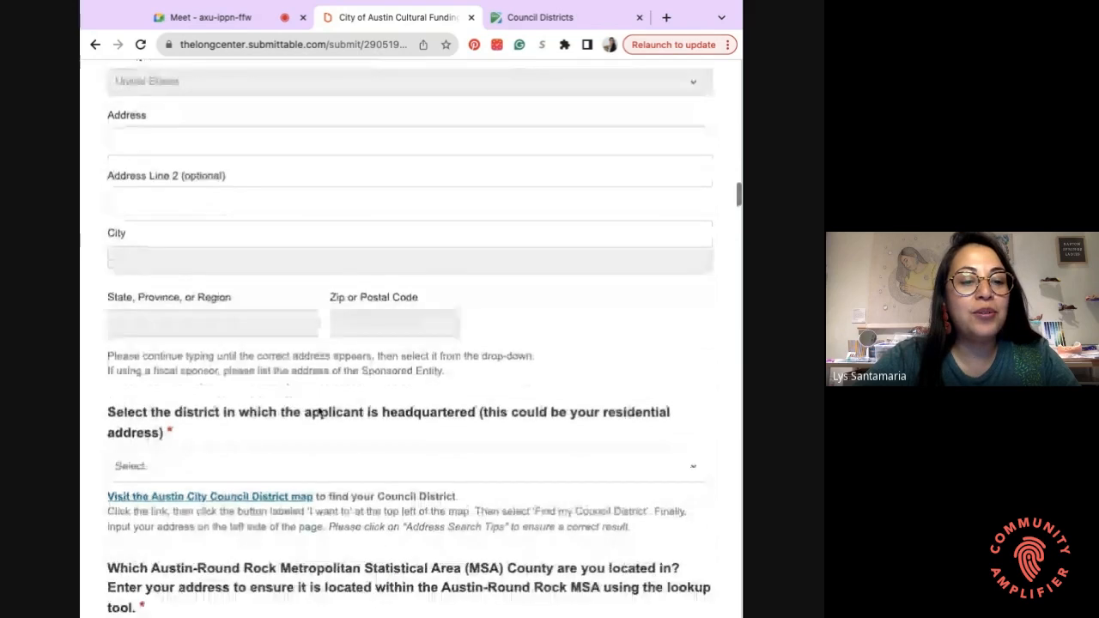
scroll(319, 410, "down", 2)
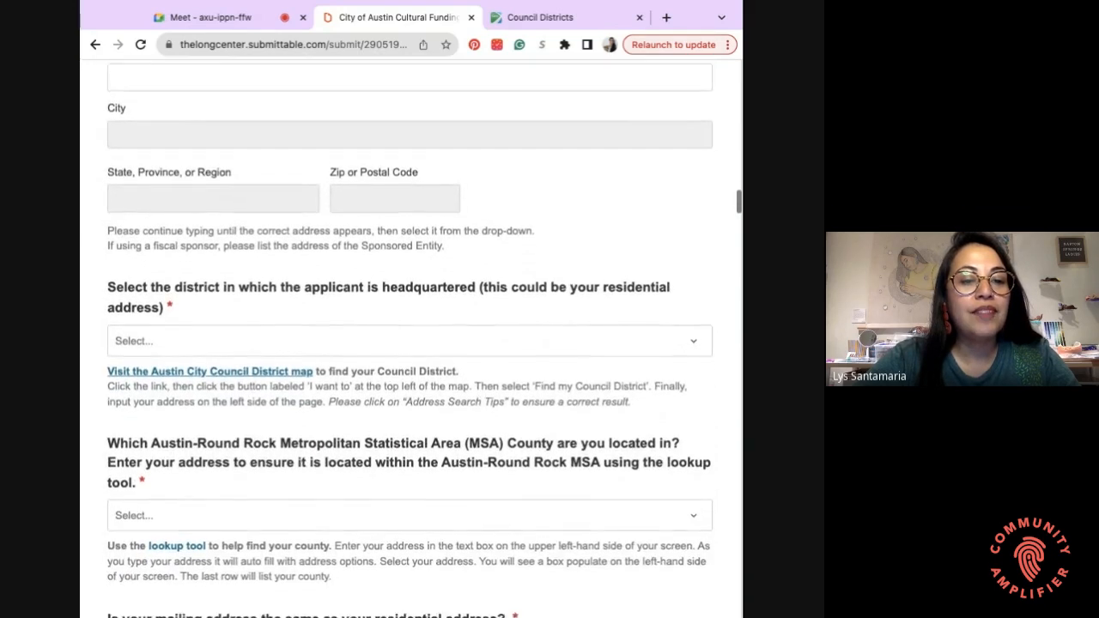
scroll(199, 356, "down", 1)
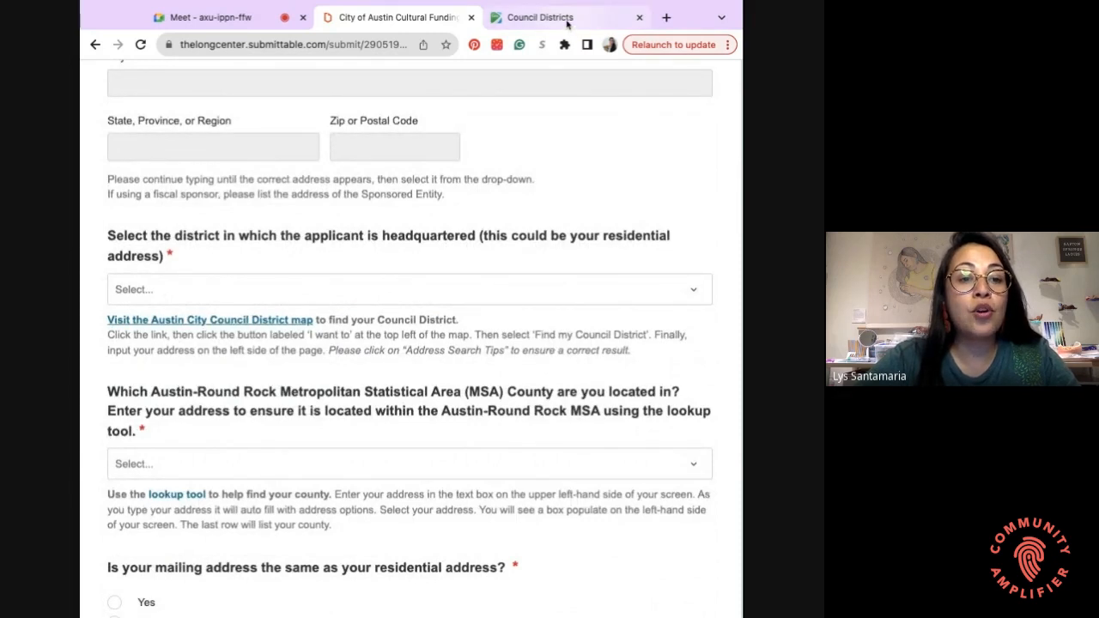
left_click(566, 23)
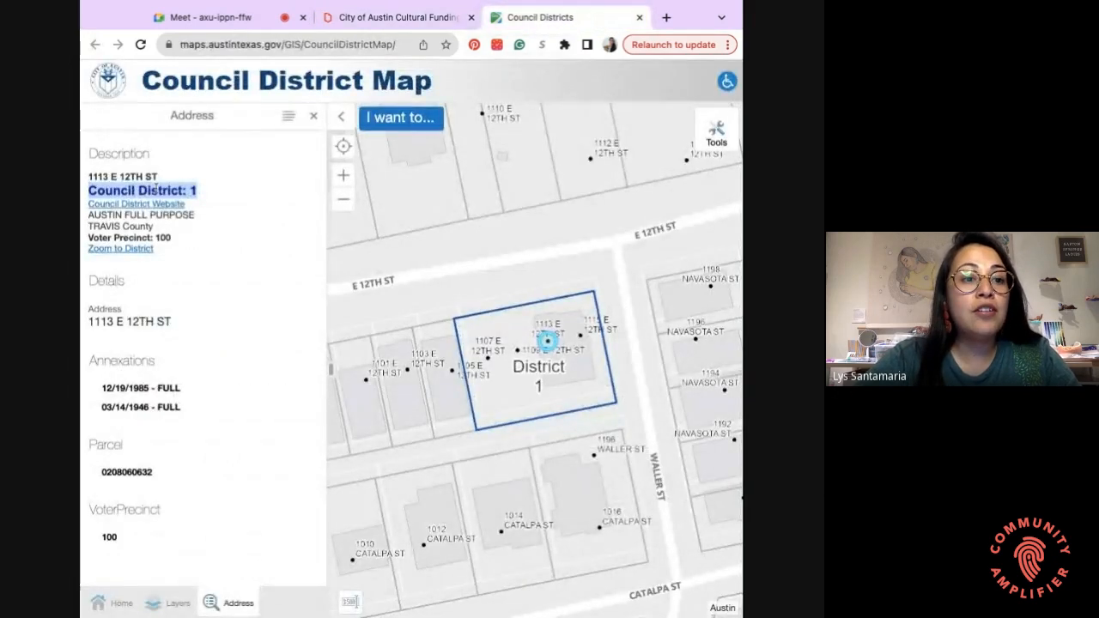
left_click(414, 20)
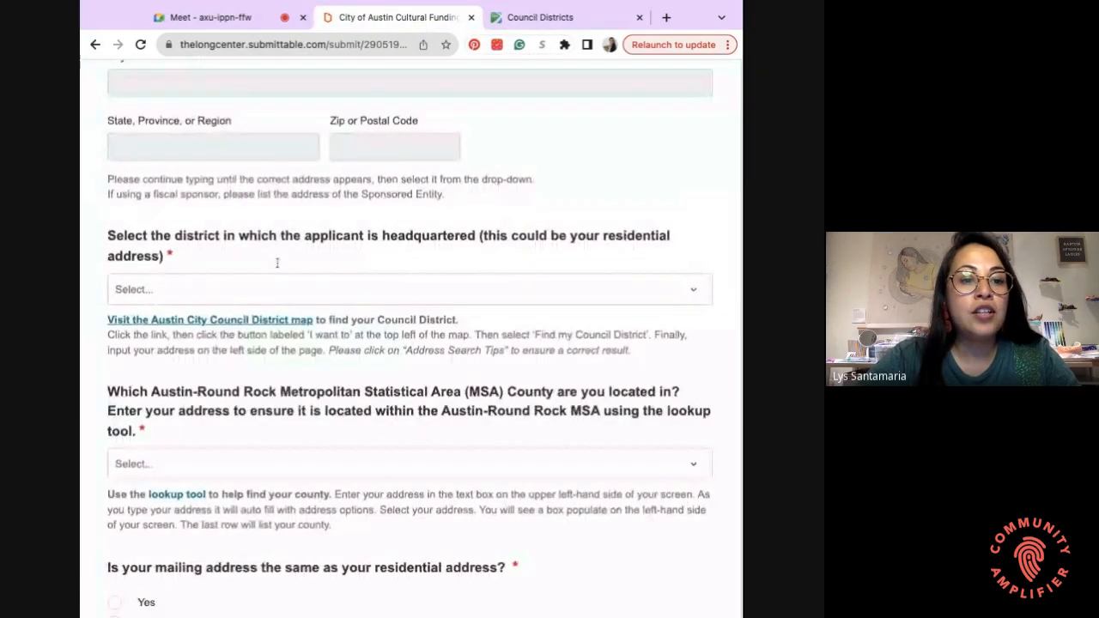
left_click(222, 292)
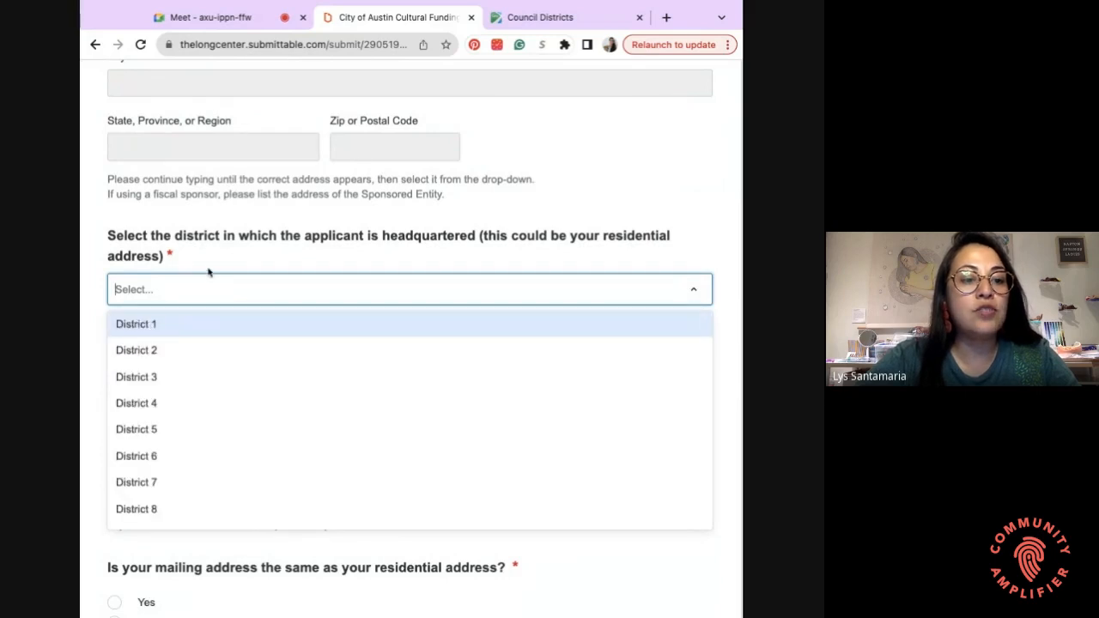
left_click(170, 326)
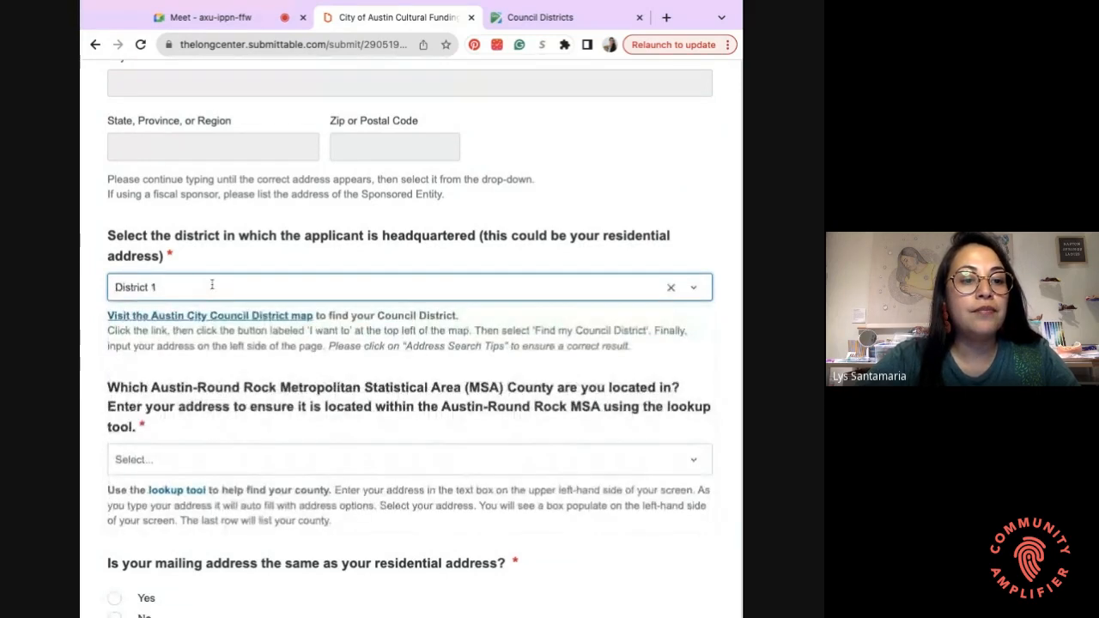
scroll(215, 291, "down", 3)
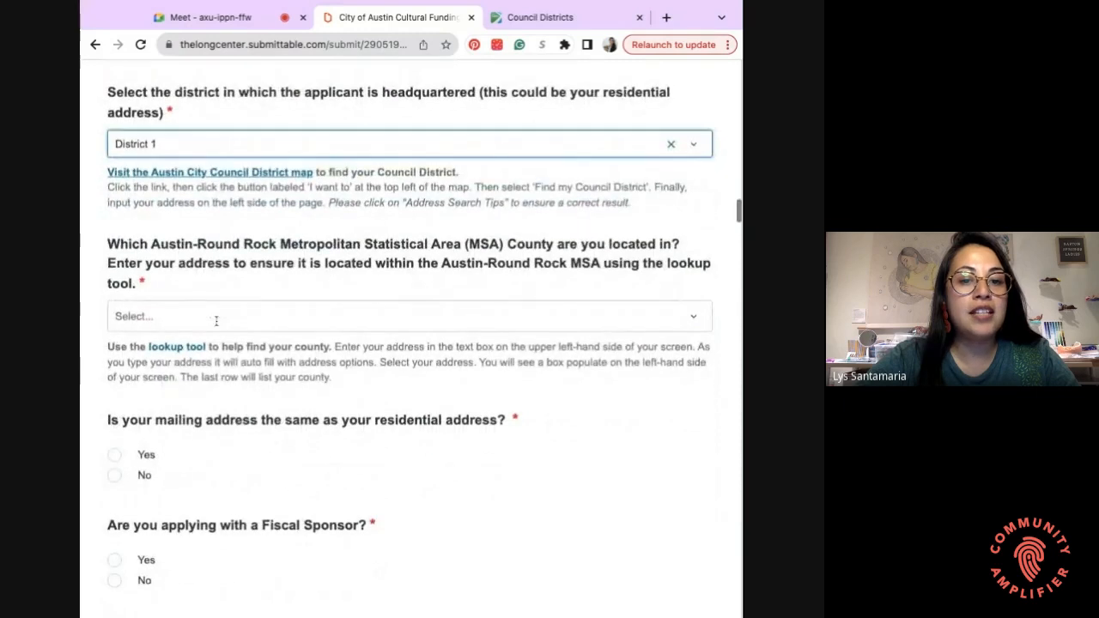
scroll(216, 320, "down", 1)
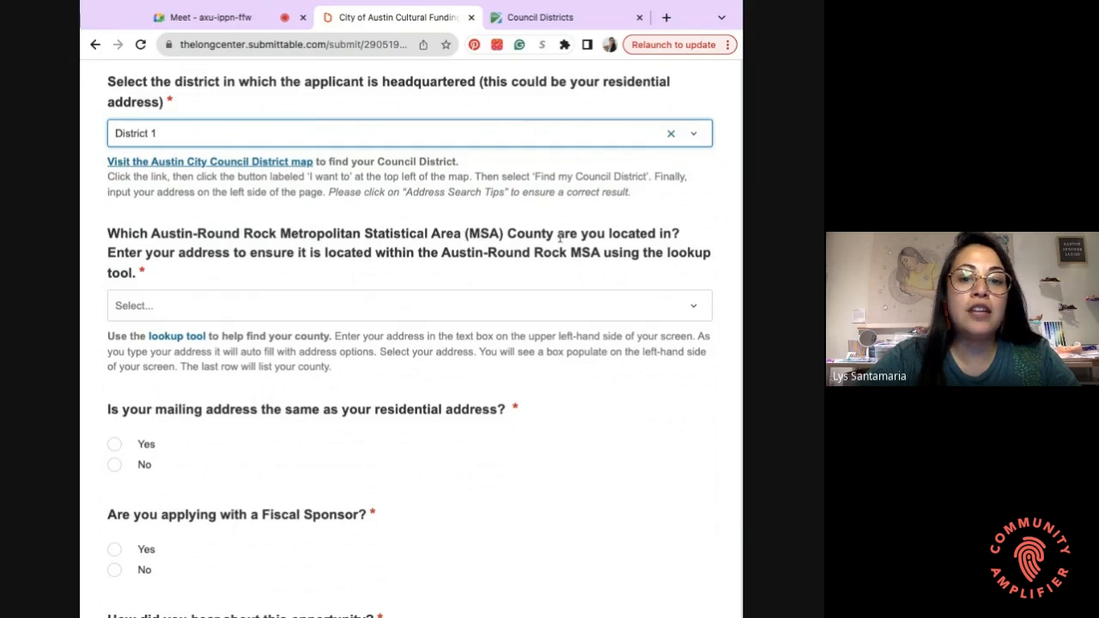
- Choose Travis as the Austin-Round Rock MSA county
left_click(357, 311)
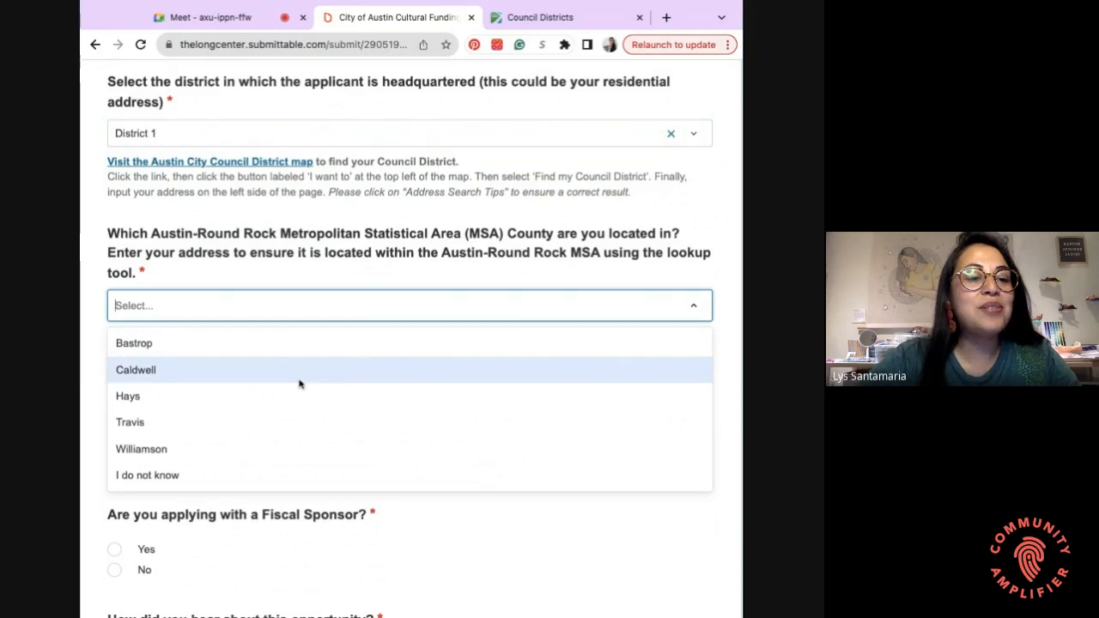
left_click(204, 424)
scroll(209, 411, "down", 2)
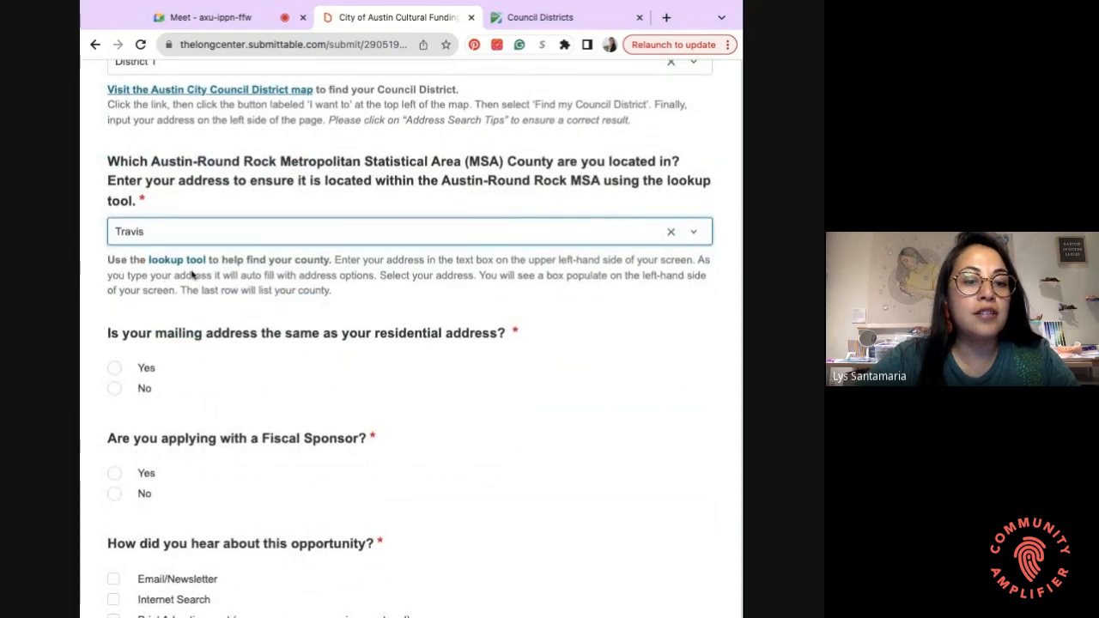
scroll(192, 271, "down", 1)
scroll(192, 275, "down", 2)
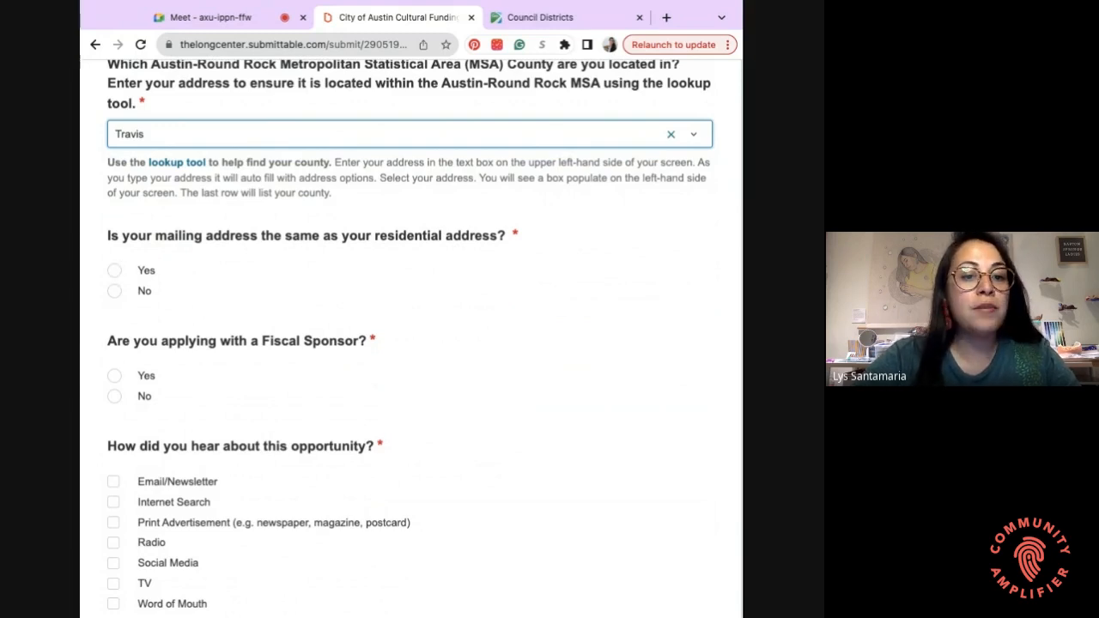
- Confirm the mailing address is the same as the residential address
left_click(115, 292)
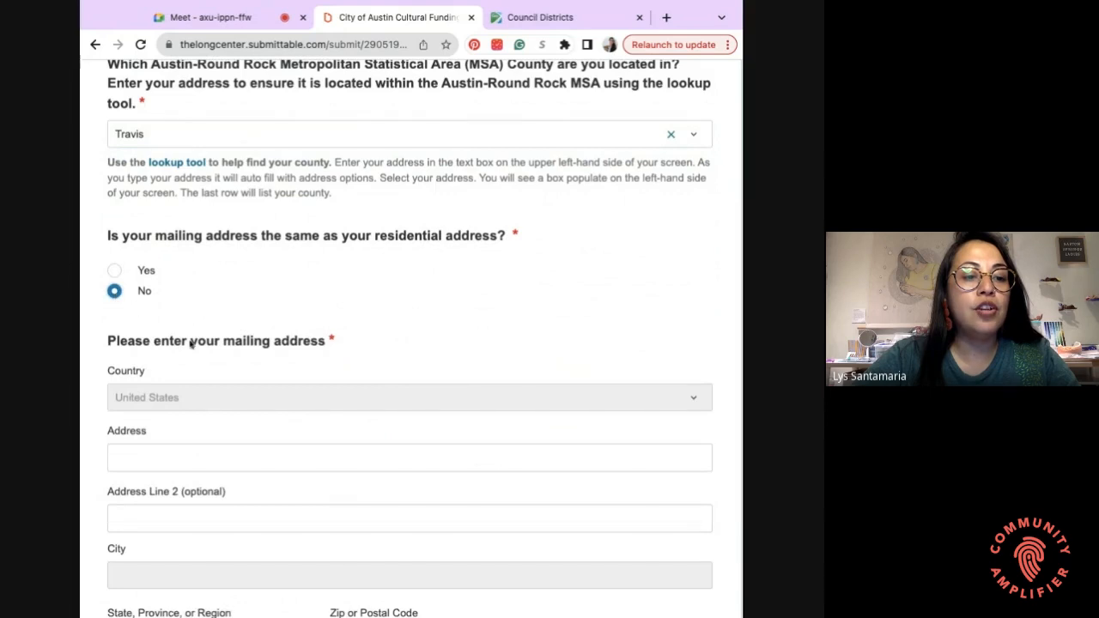
scroll(191, 343, "down", 2)
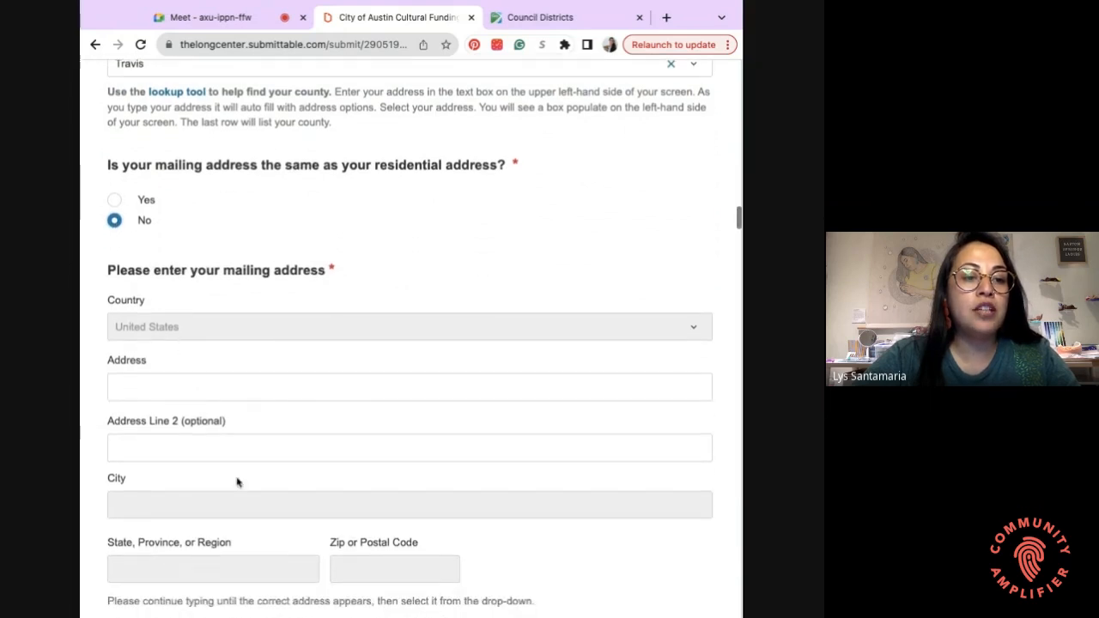
scroll(260, 355, "down", 2)
scroll(260, 355, "up", 1)
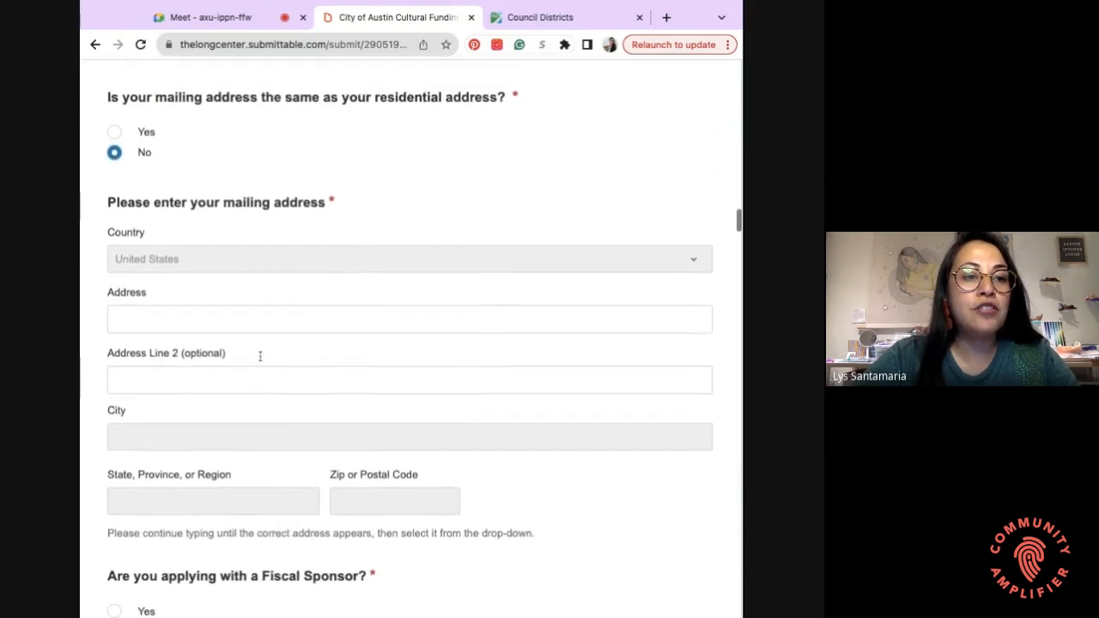
left_click(115, 133)
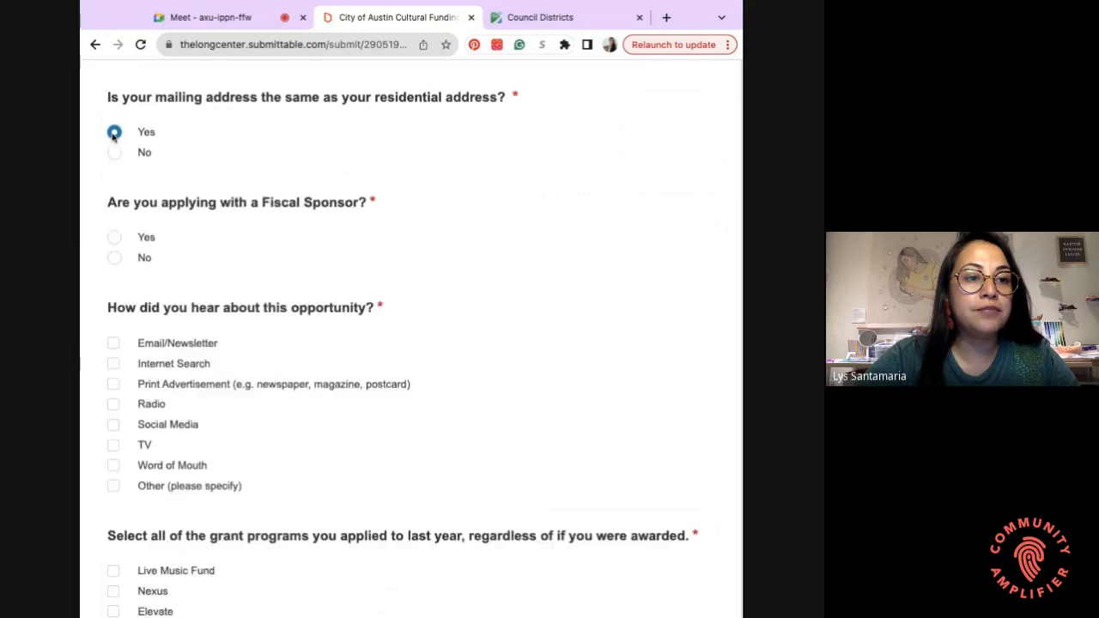
scroll(115, 271, "up", 1)
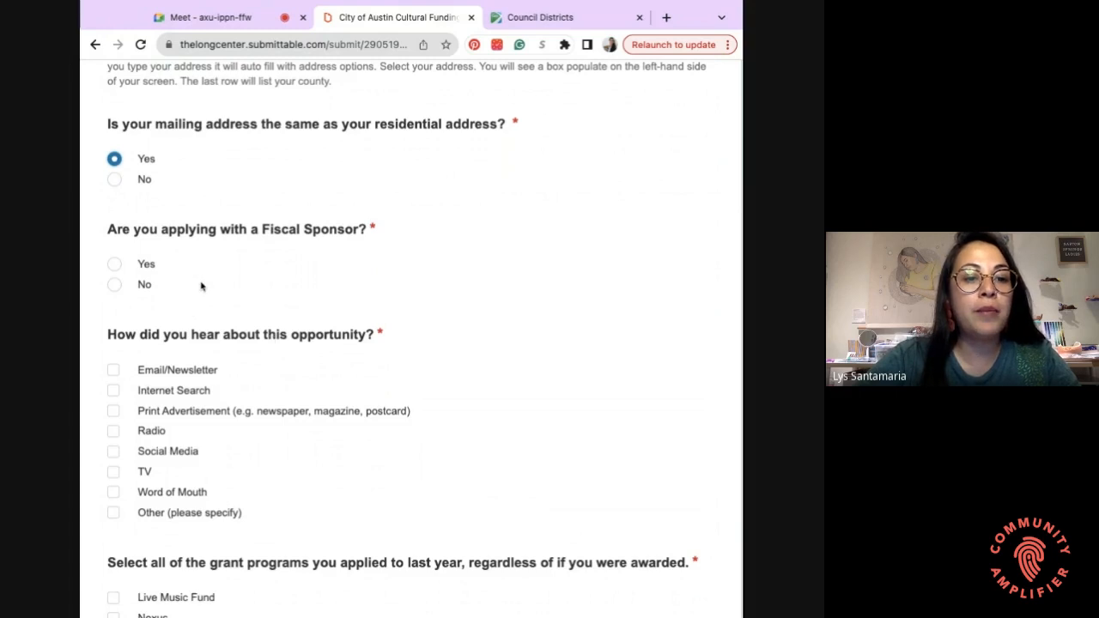
- Answer No to applying with a Fiscal Sponsor
left_click(114, 264)
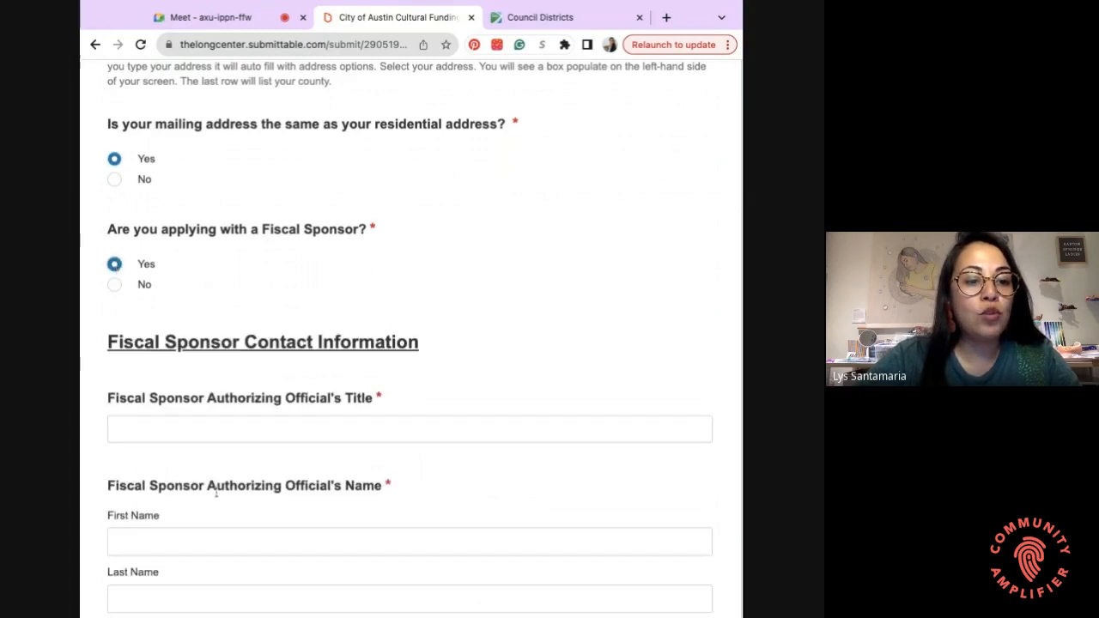
scroll(215, 493, "down", 3)
scroll(215, 493, "up", 1)
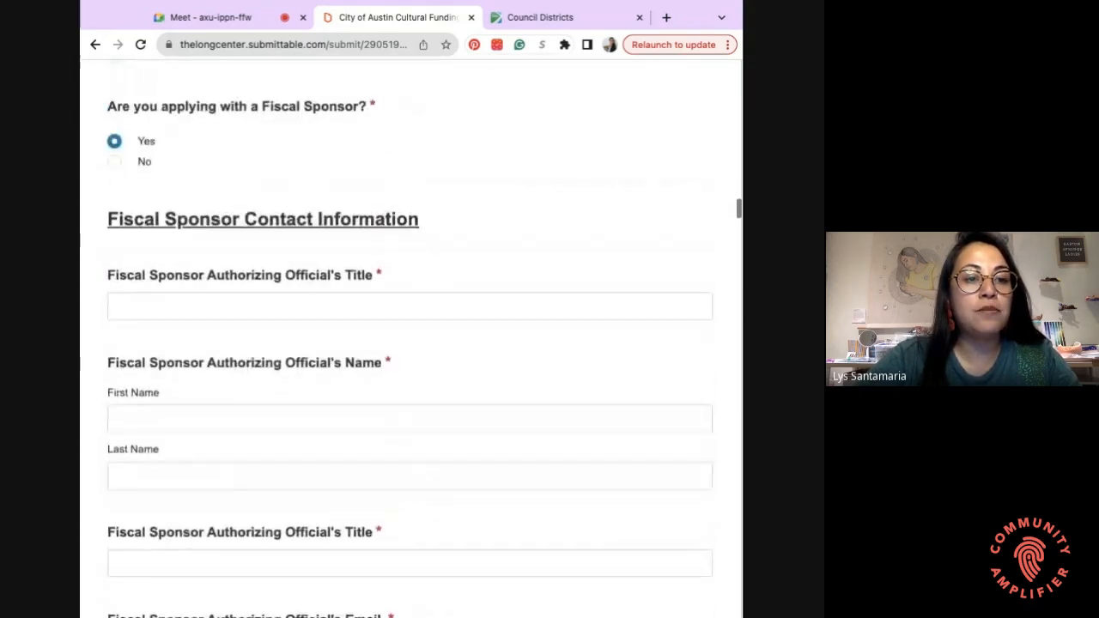
scroll(118, 271, "up", 2)
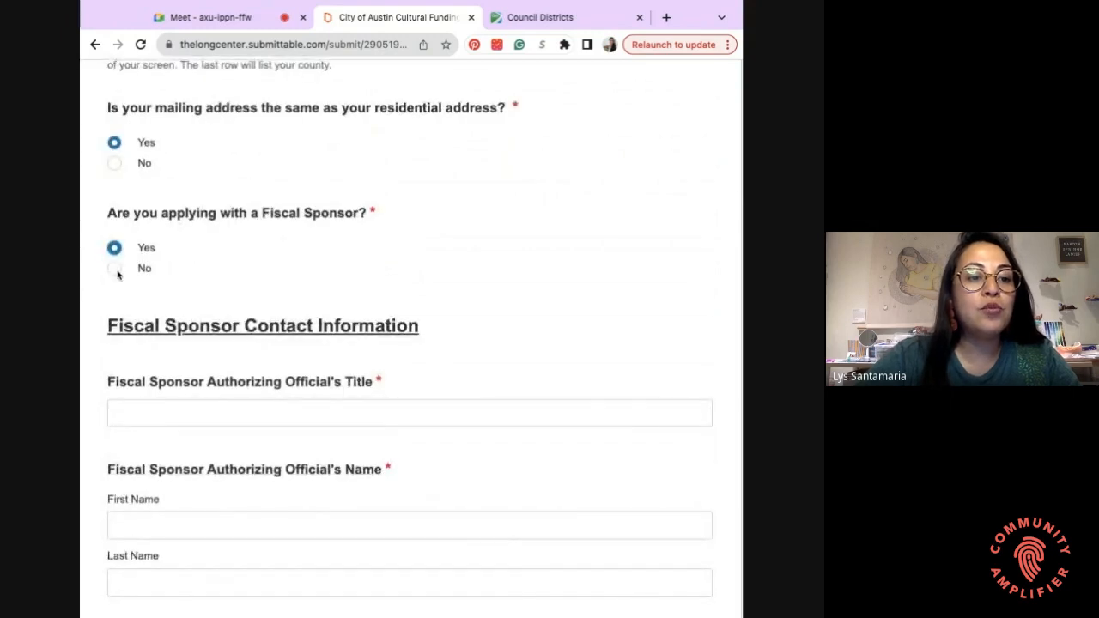
left_click(115, 269)
scroll(202, 257, "down", 3)
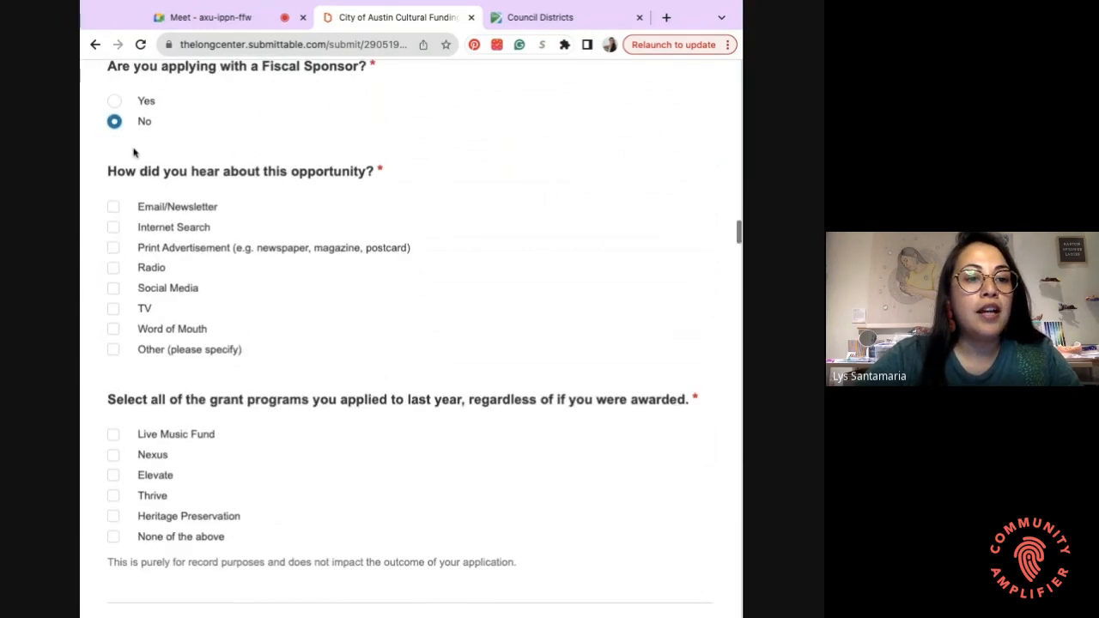
- Select Other for how you heard and specify 'Almost Real Things'
scroll(386, 195, "down", 1)
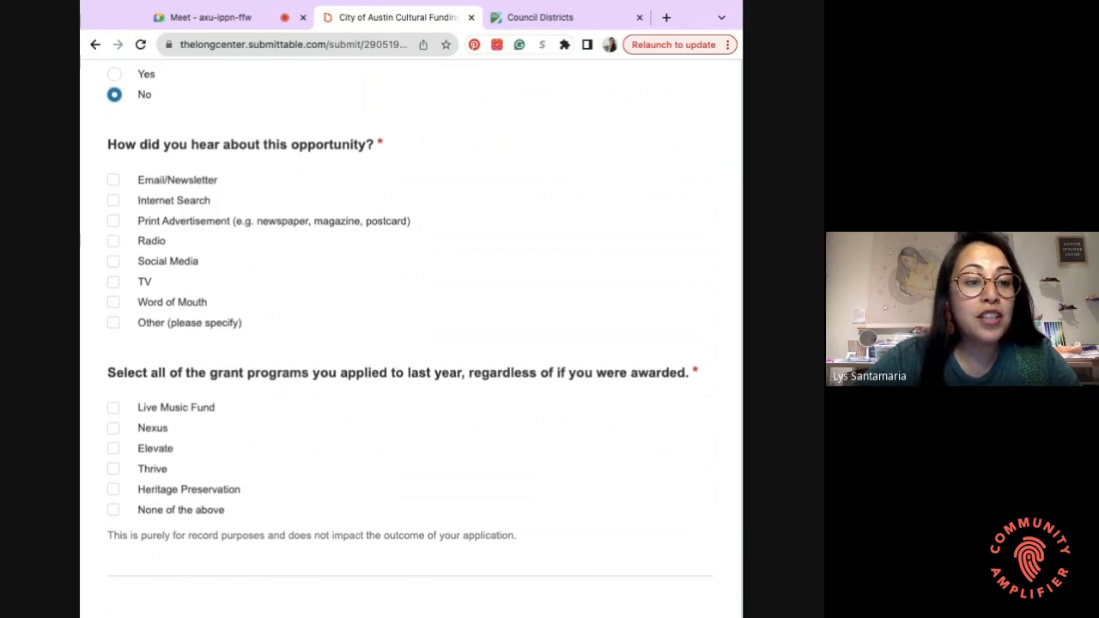
left_click(115, 327)
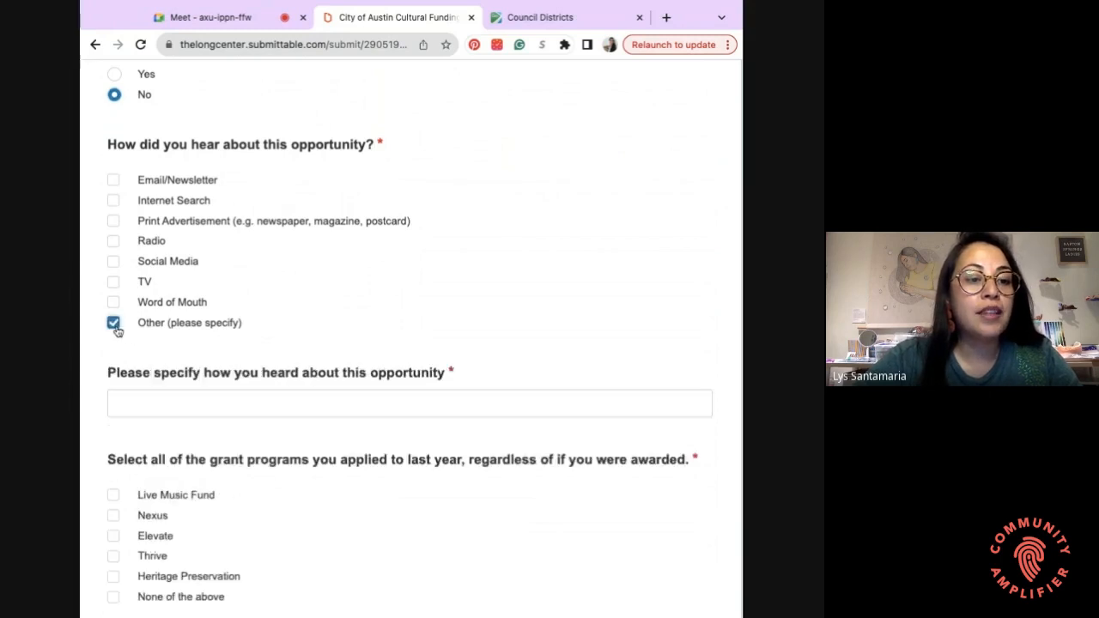
left_click(149, 410)
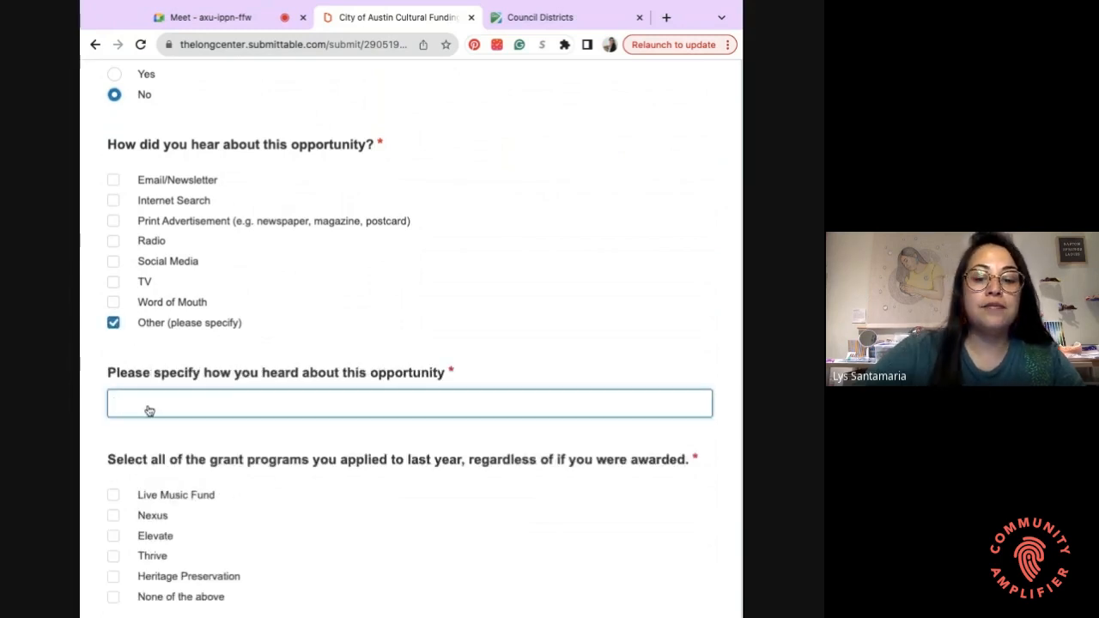
type("Almost Real ")
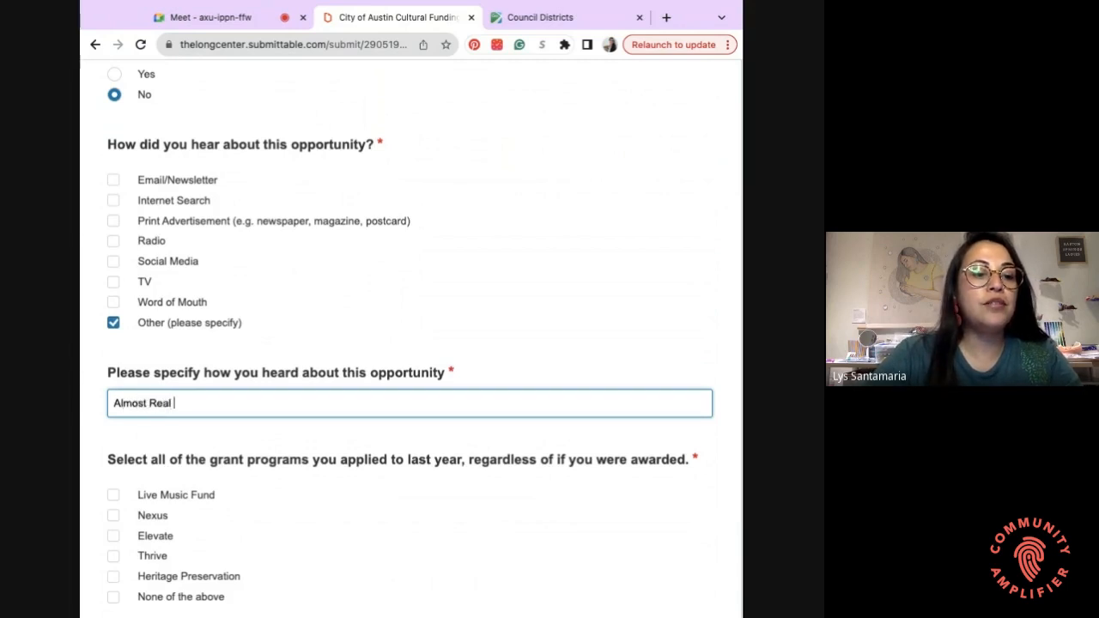
type("Things")
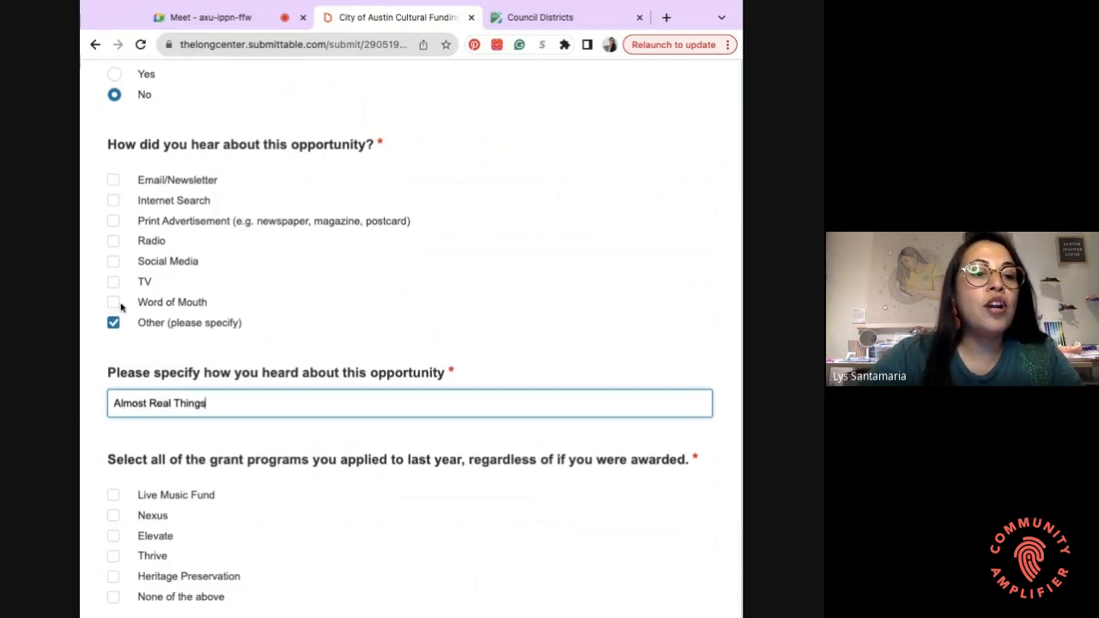
scroll(285, 262, "down", 2)
scroll(274, 344, "down", 3)
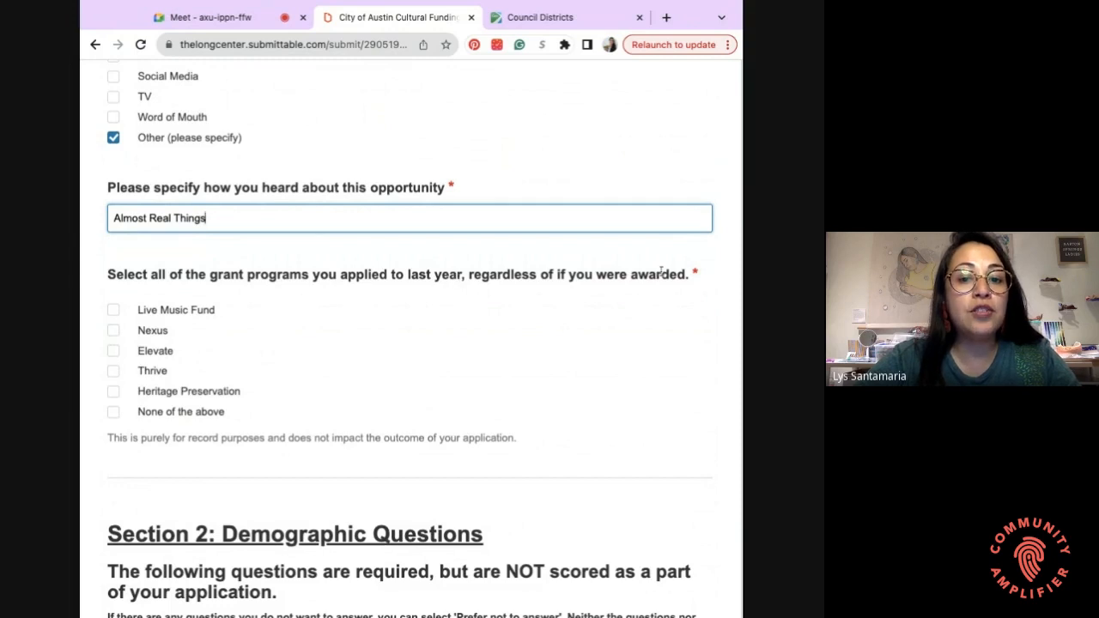
- Tick 'None of the above' for last year's grant programs
scroll(258, 318, "down", 1)
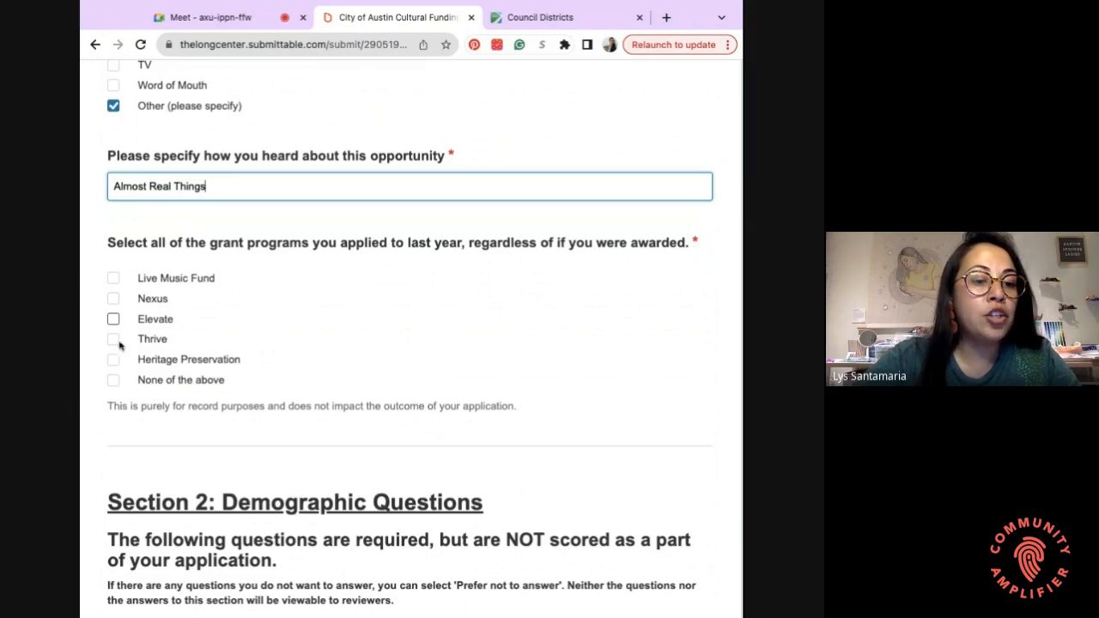
left_click(118, 384)
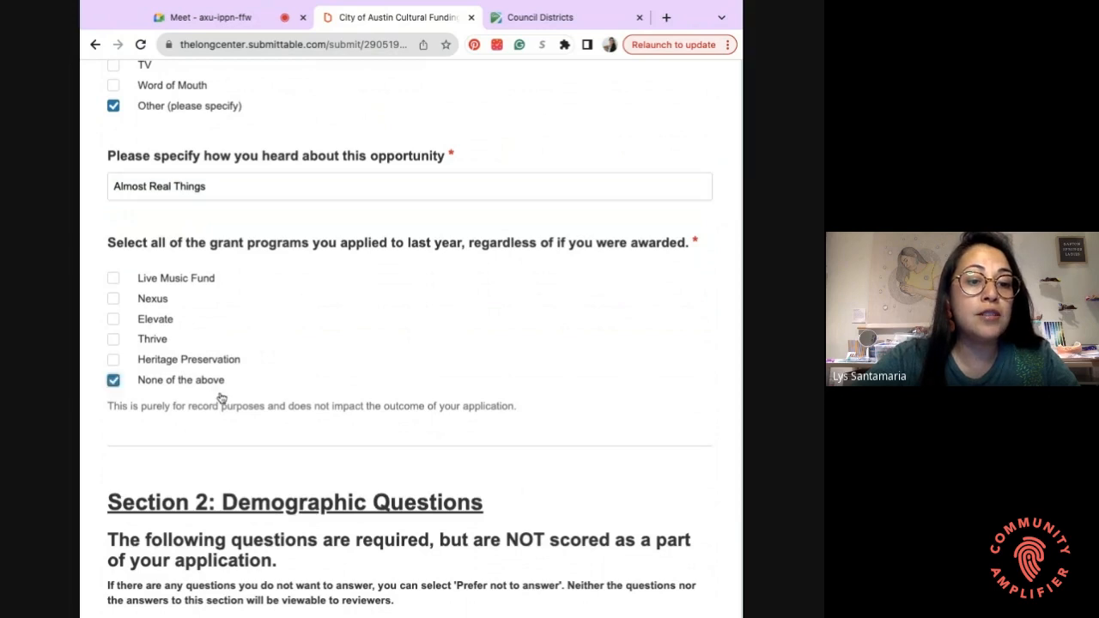
scroll(220, 397, "down", 5)
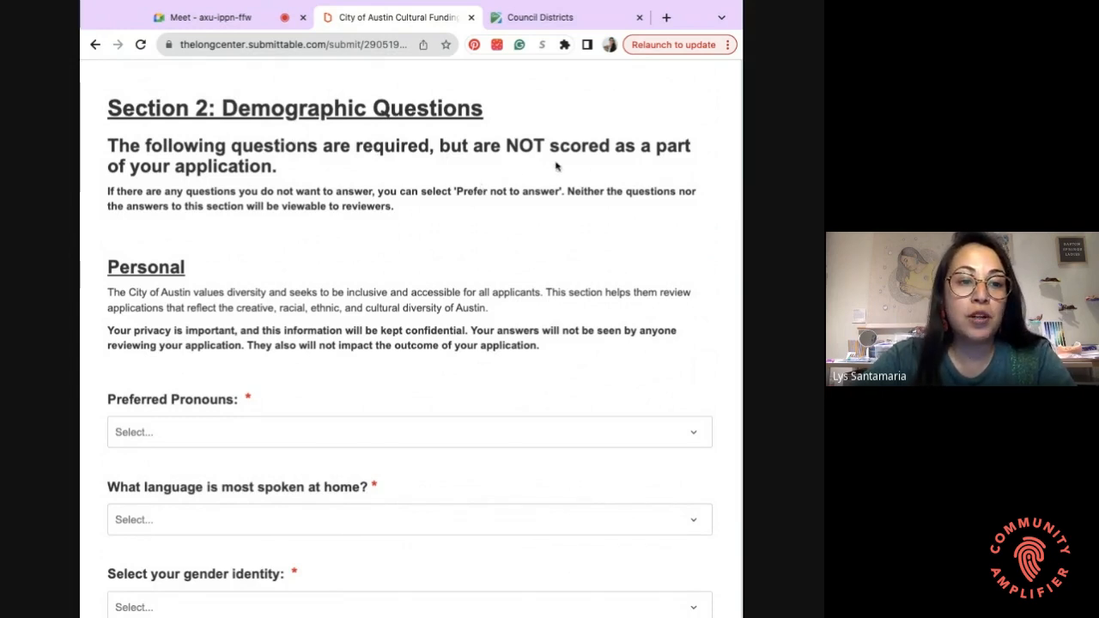
- Set Preferred Pronouns to She/her/hers
scroll(556, 165, "down", 1)
scroll(410, 343, "down", 2)
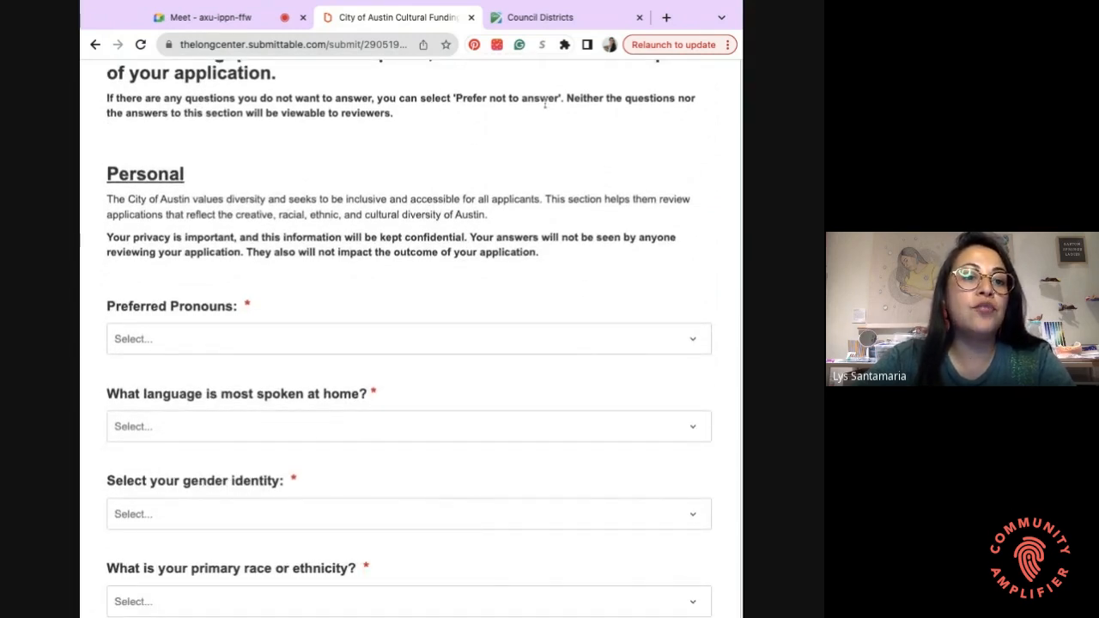
scroll(336, 275, "down", 2)
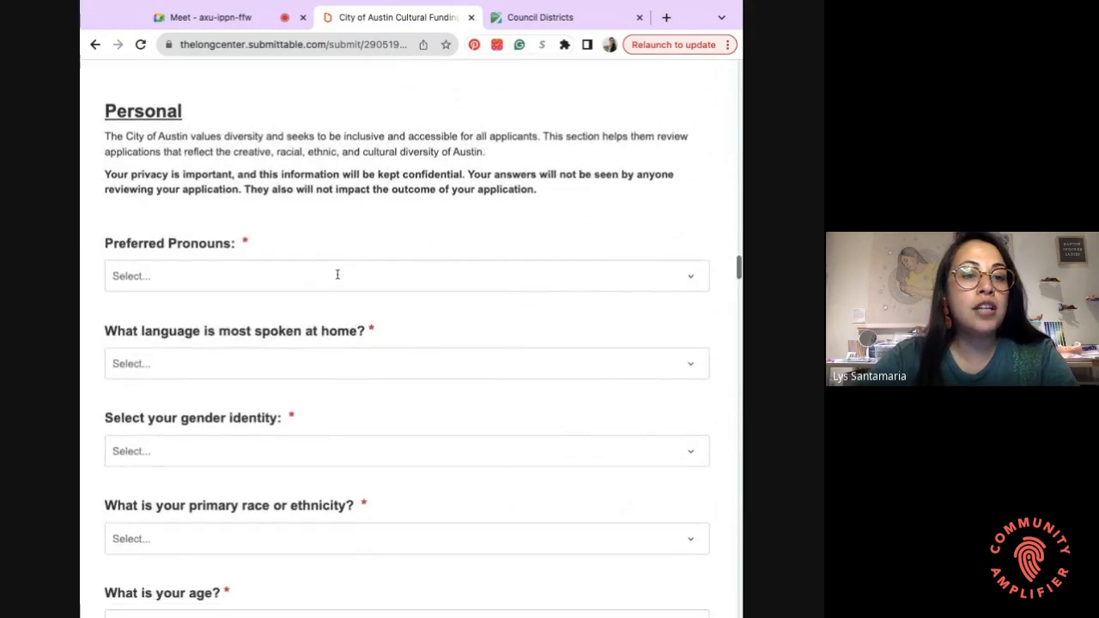
scroll(284, 182, "down", 1)
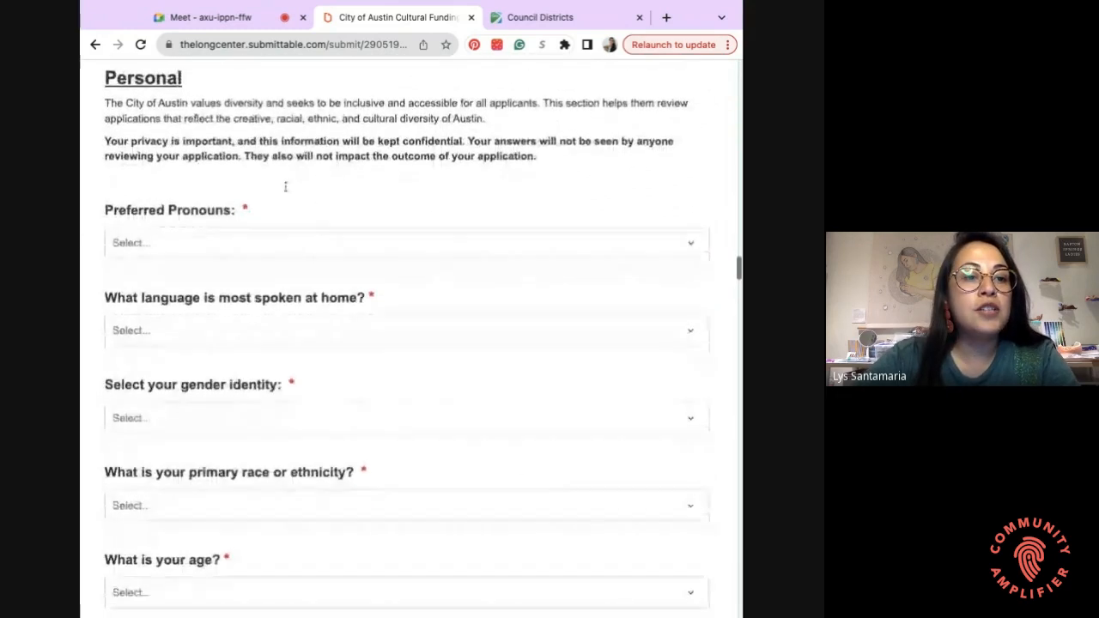
scroll(283, 187, "down", 1)
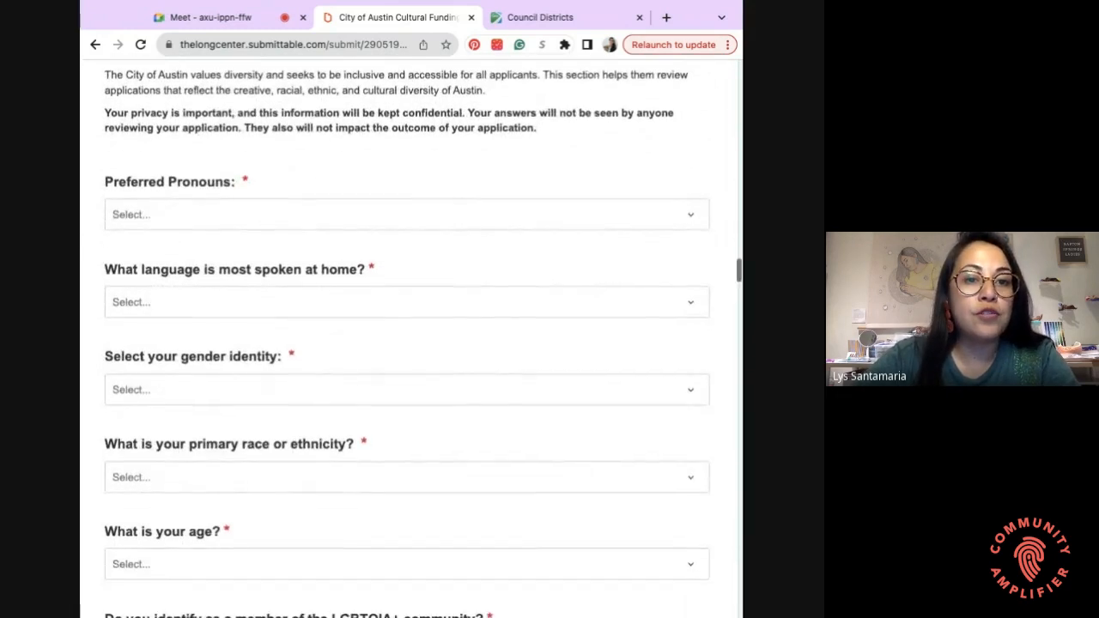
left_click(275, 216)
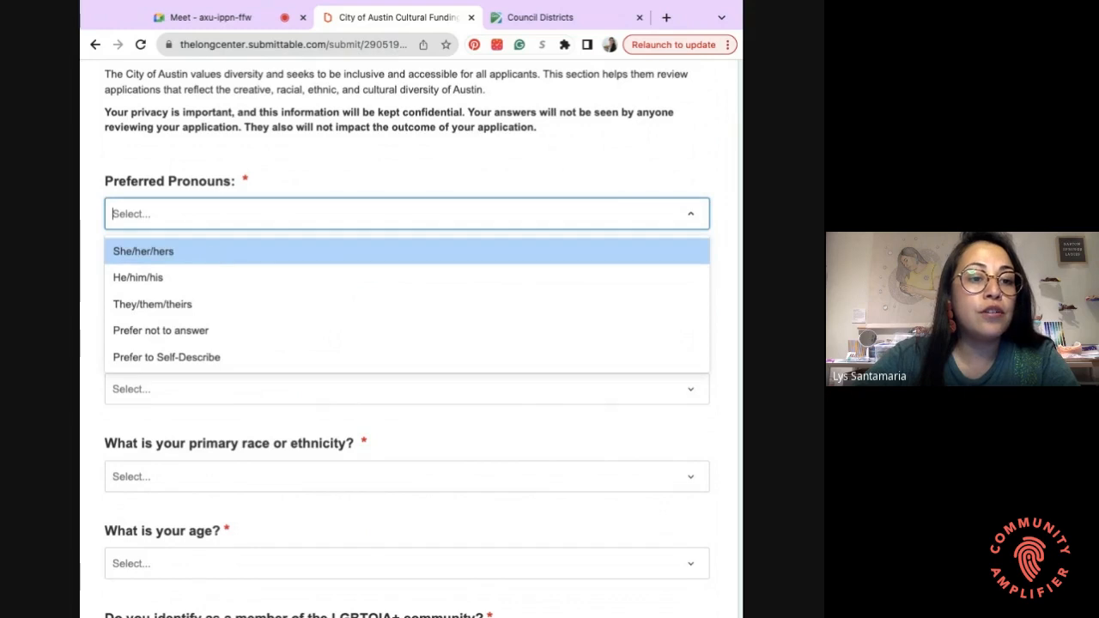
left_click(212, 255)
- Choose English as the language spoken at home and Woman as gender identity
left_click(197, 296)
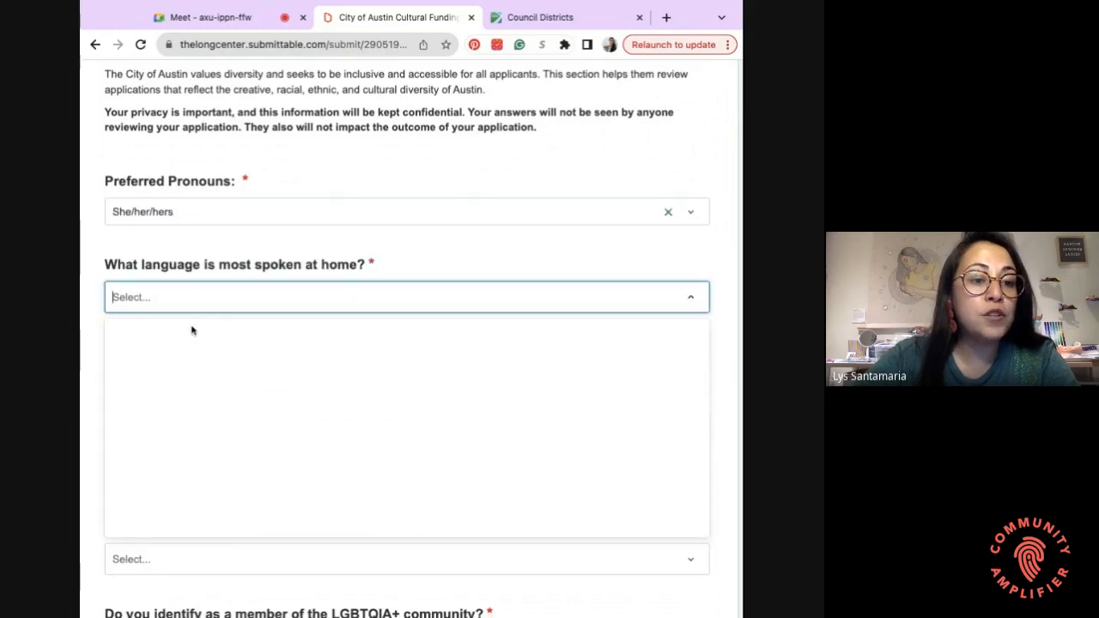
scroll(193, 403, "down", 2)
scroll(190, 434, "up", 2)
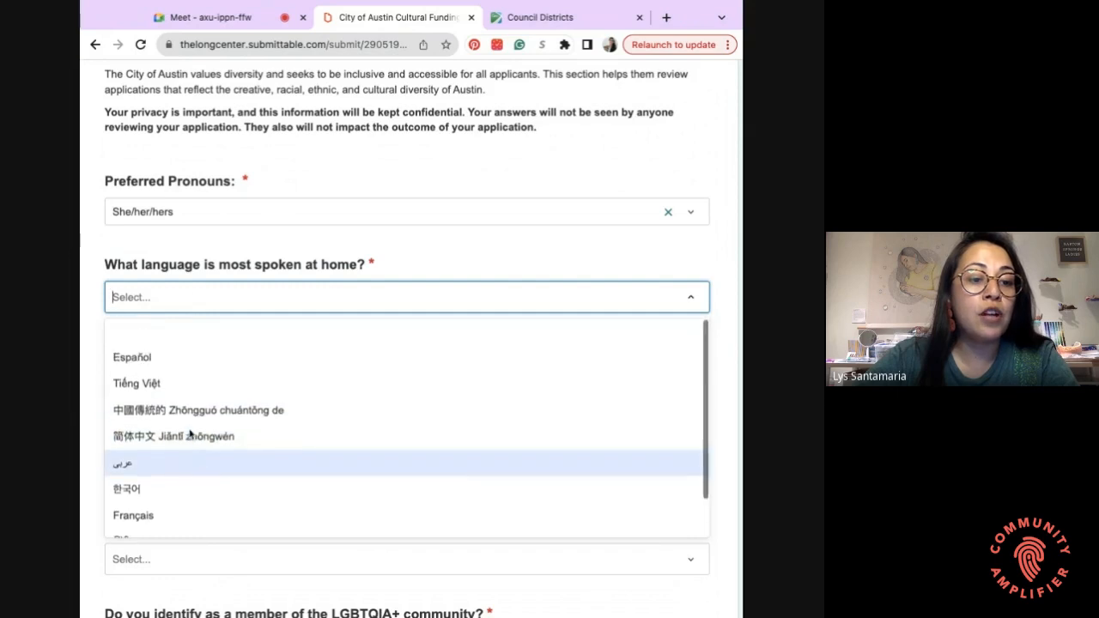
left_click(180, 332)
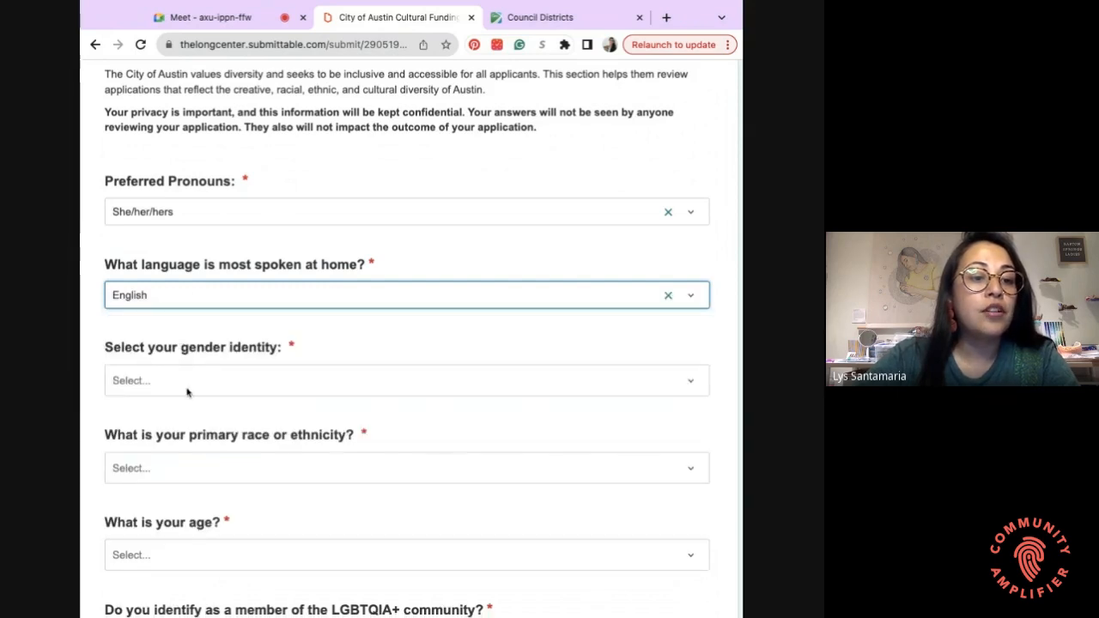
left_click(188, 390)
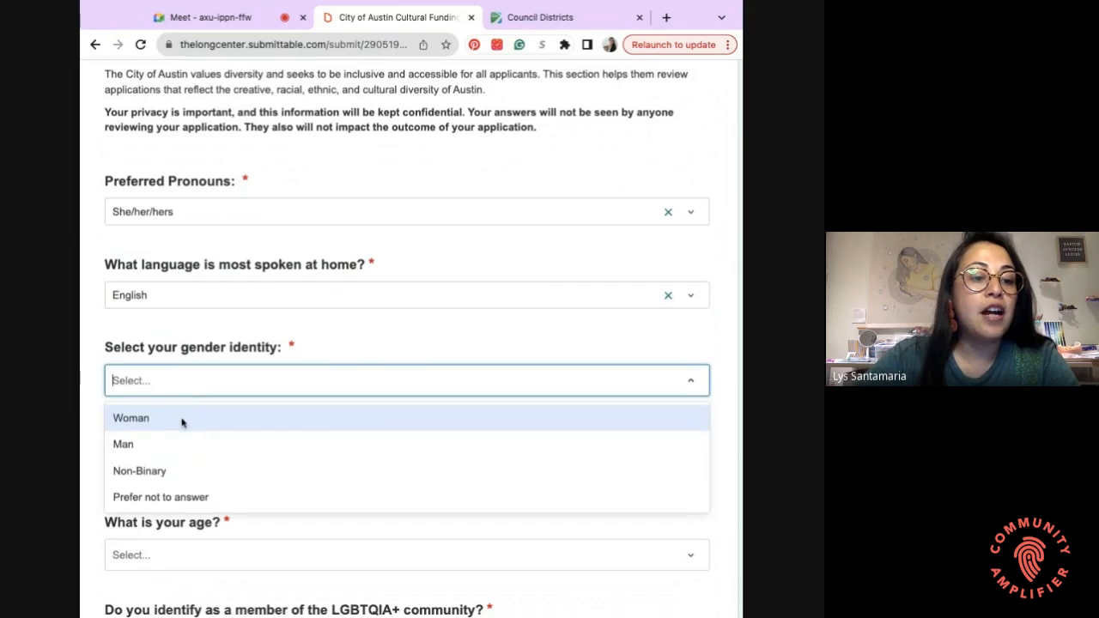
left_click(180, 424)
scroll(242, 339, "down", 2)
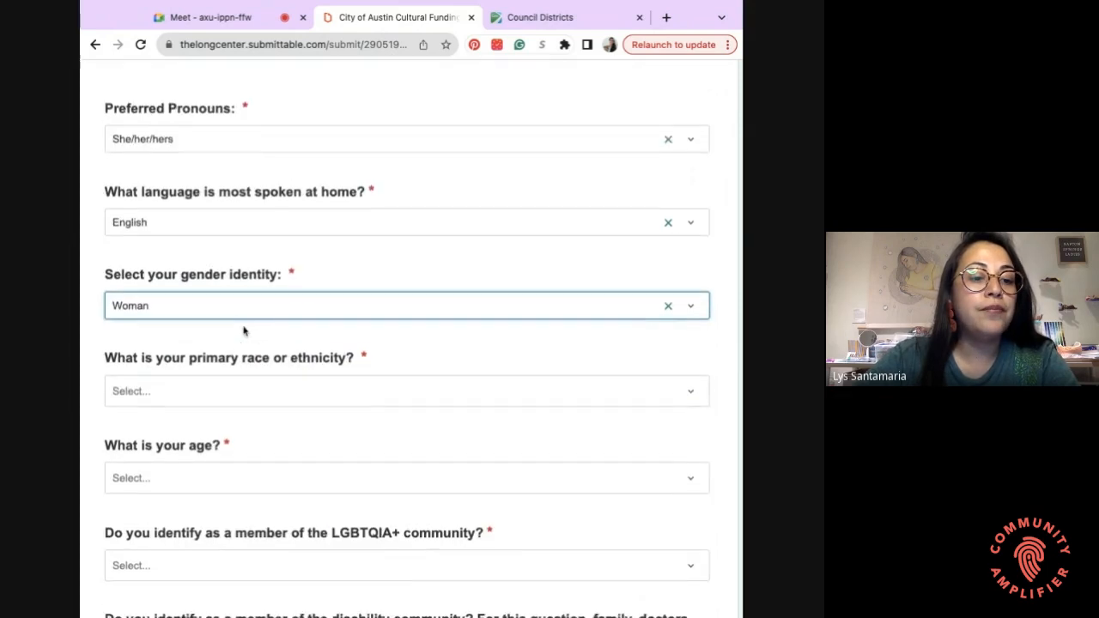
- Set race/ethnicity to Hispanic or Latino and age range to 30-39
left_click(244, 375)
scroll(245, 434, "down", 1)
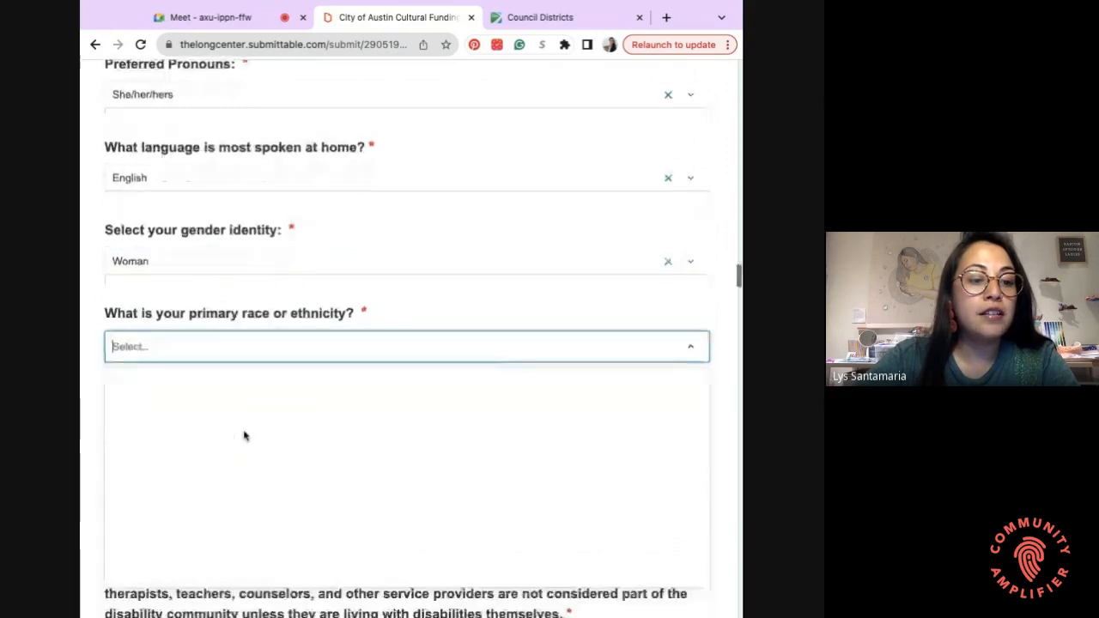
scroll(245, 453, "down", 2)
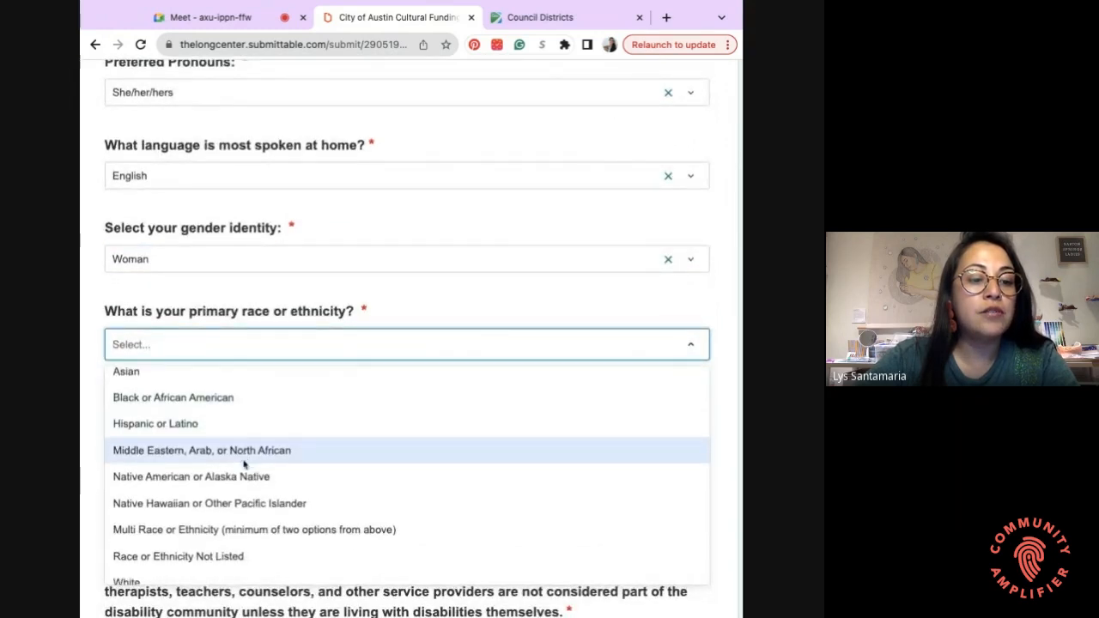
scroll(244, 460, "up", 2)
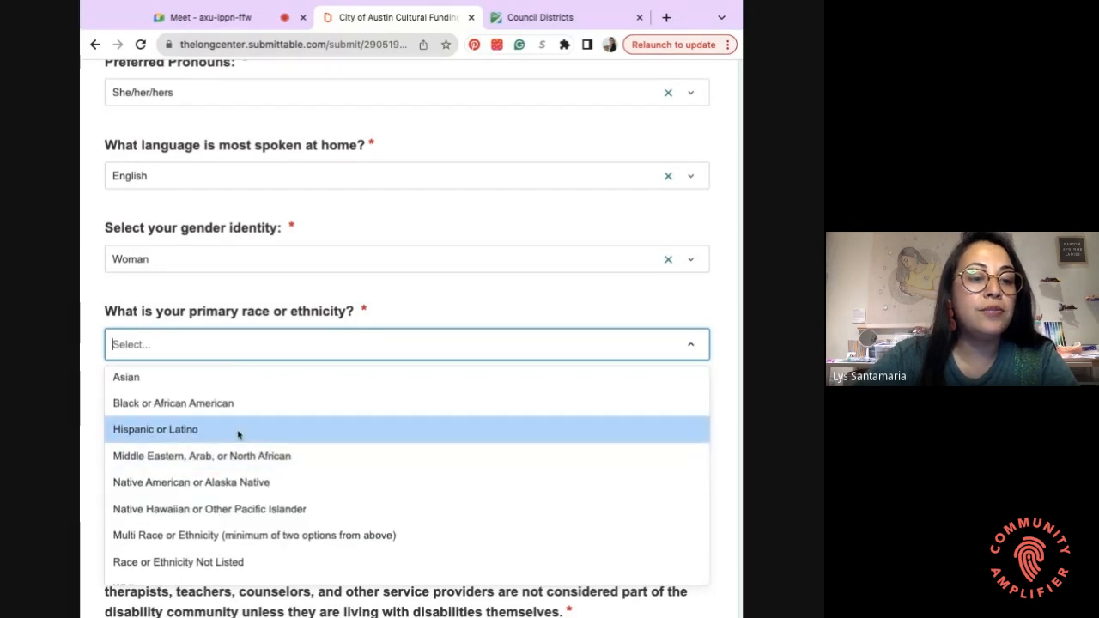
left_click(239, 435)
left_click(215, 428)
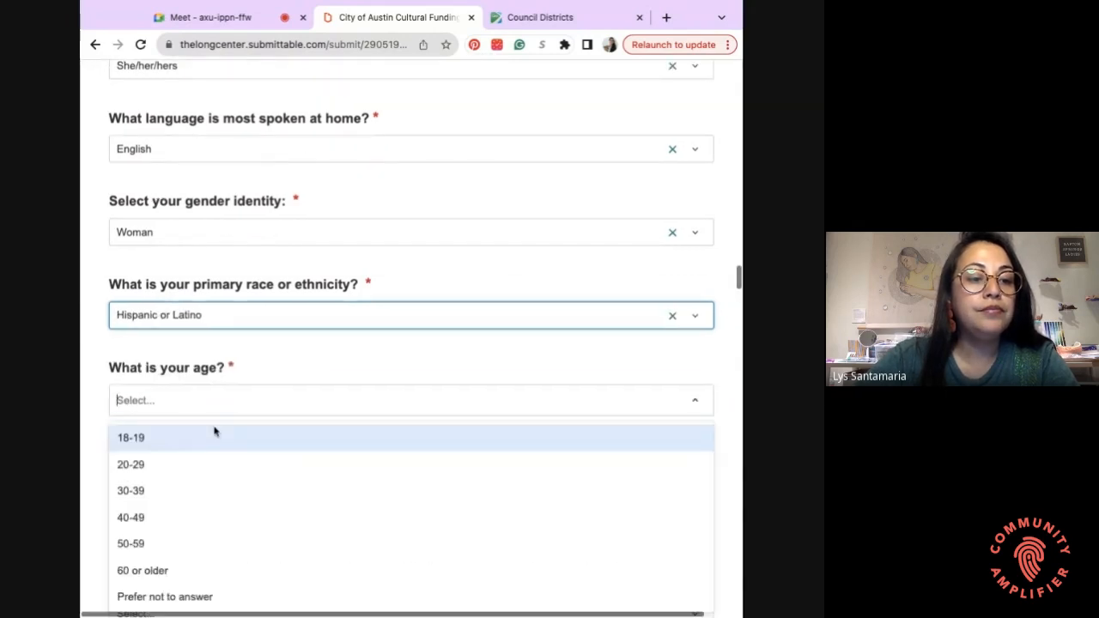
left_click(211, 492)
scroll(257, 390, "down", 1)
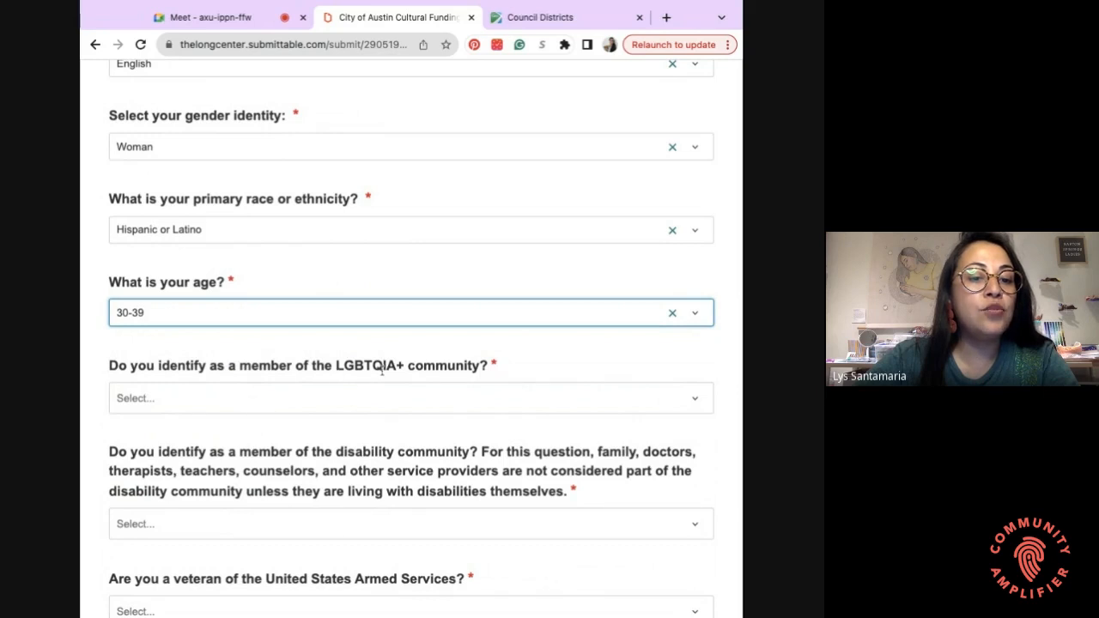
- Answer No to the LGBTQIA+ and disability questions
left_click(337, 411)
left_click(313, 462)
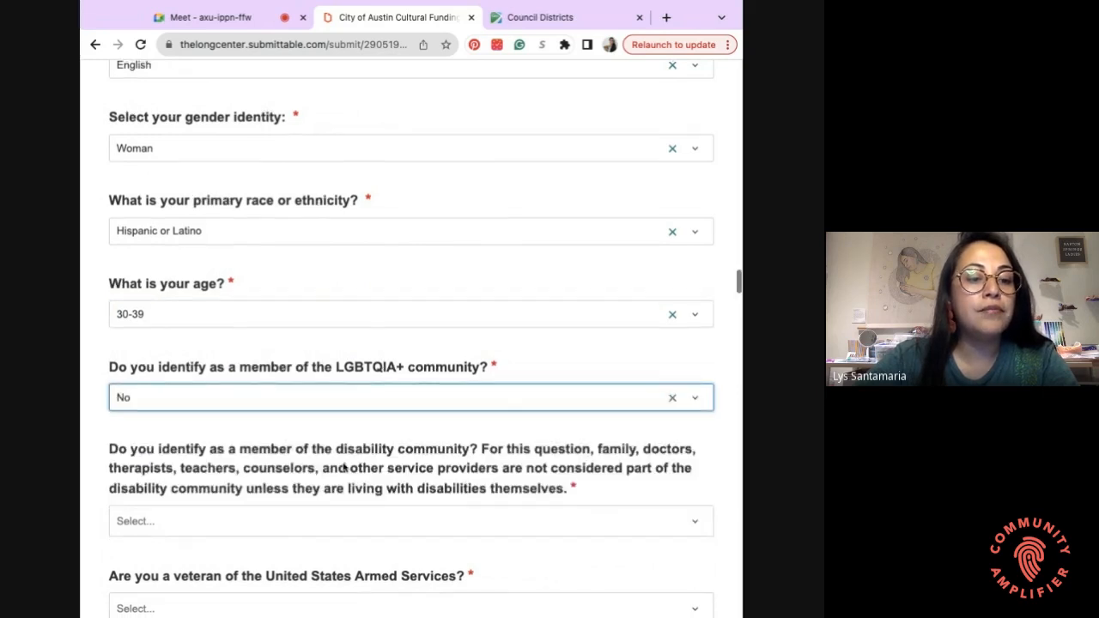
scroll(343, 466, "down", 1)
scroll(330, 394, "down", 1)
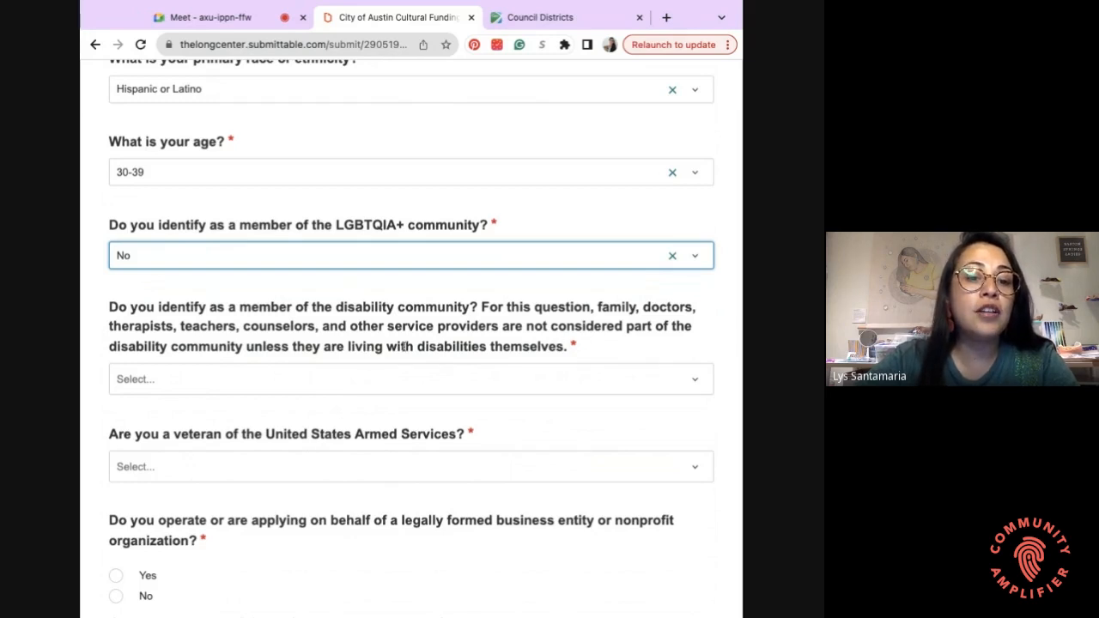
left_click(479, 381)
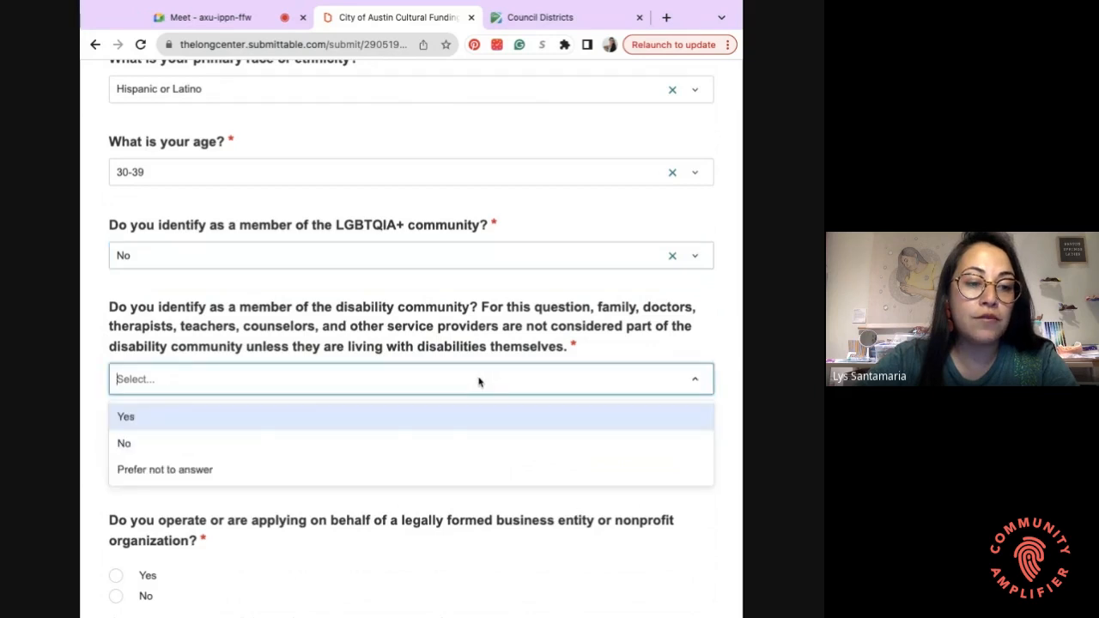
left_click(403, 443)
scroll(406, 394, "down", 1)
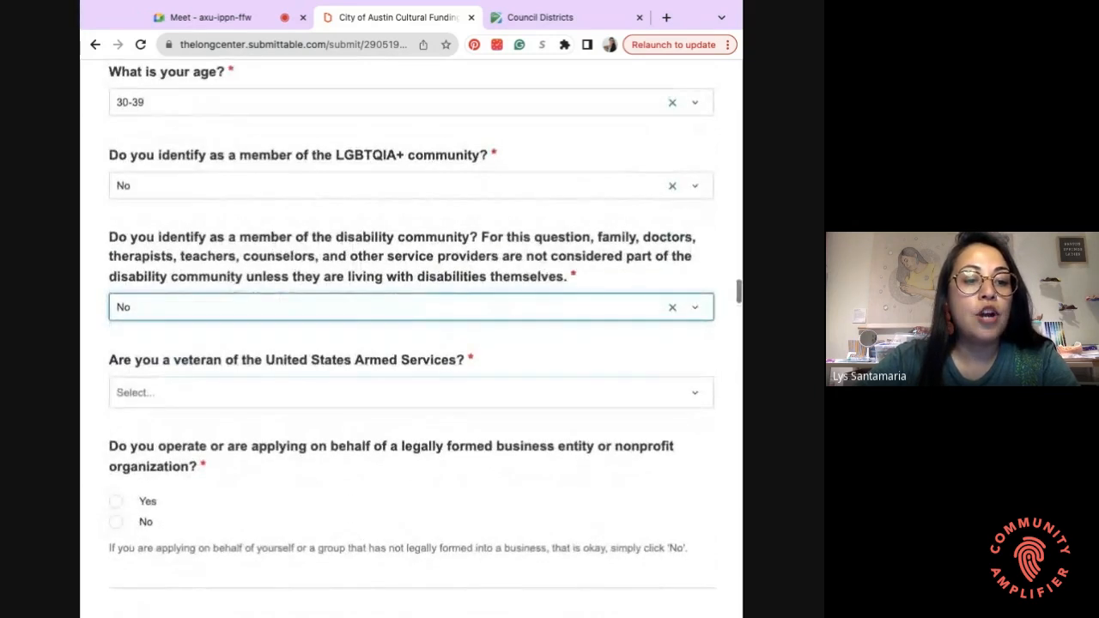
- Answer No to the veteran and legally formed business questions
left_click(406, 394)
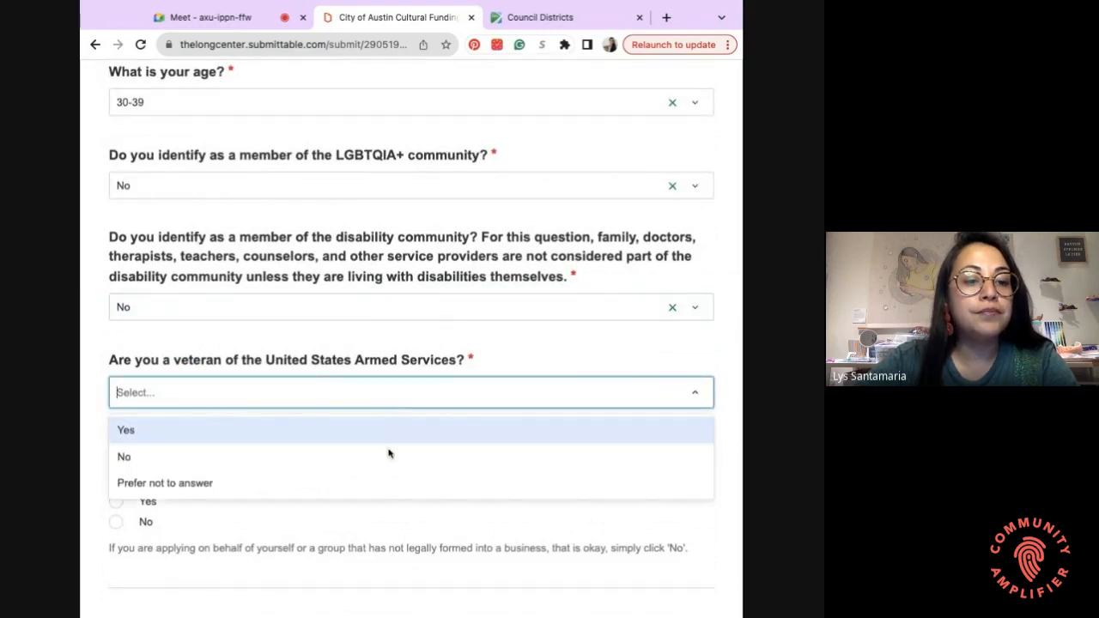
left_click(387, 451)
scroll(110, 318, "down", 2)
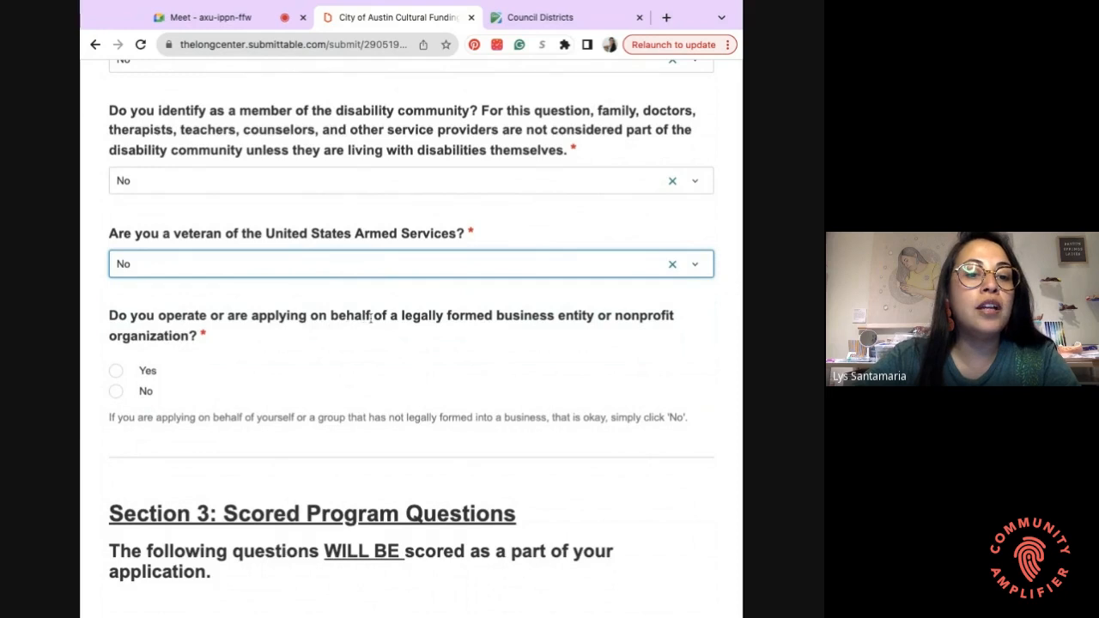
scroll(371, 318, "down", 1)
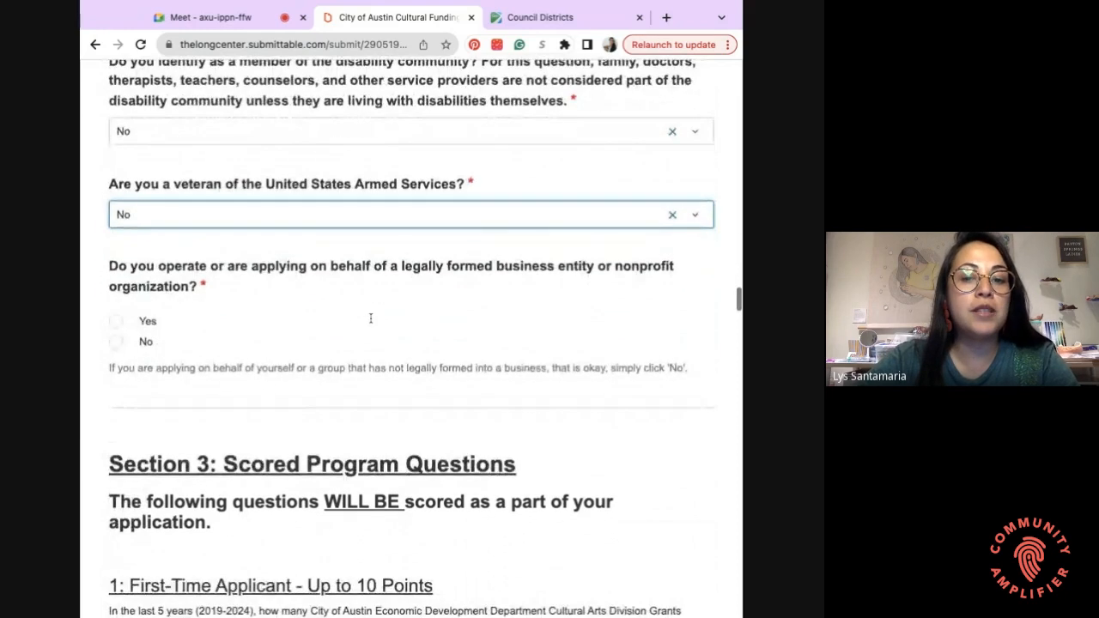
scroll(220, 341, "down", 1)
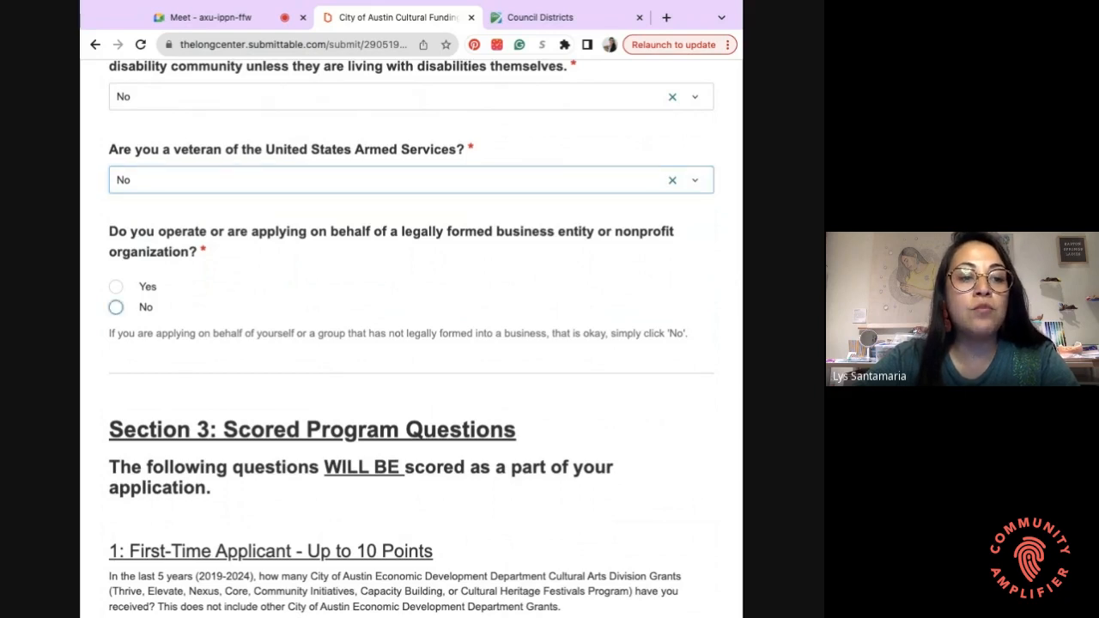
left_click(116, 309)
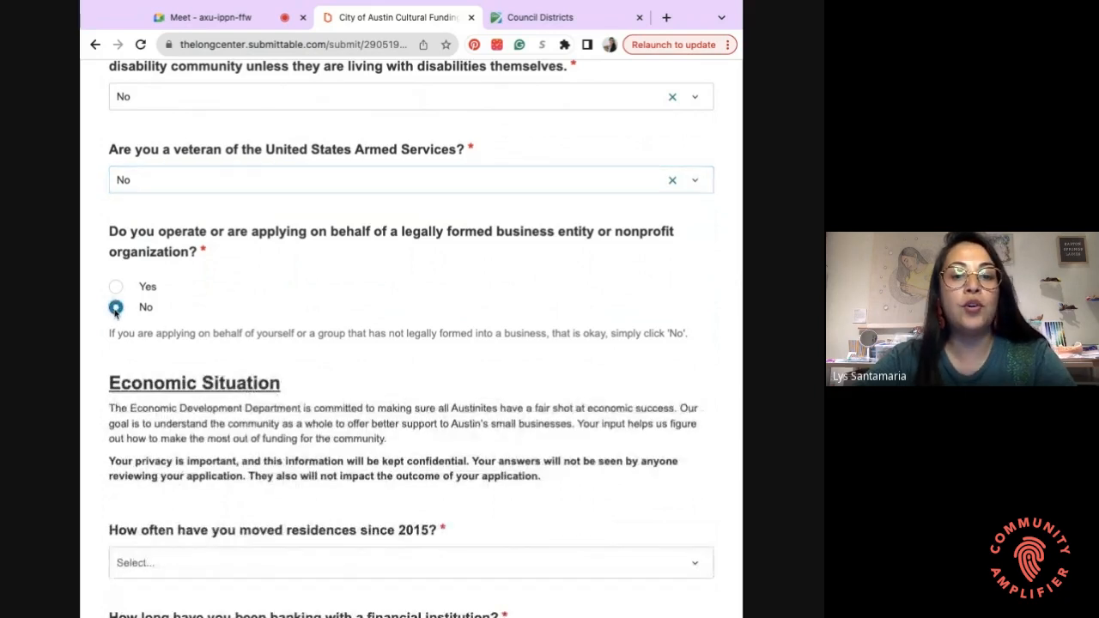
- Answer 2 moves for residence changes since 2015
scroll(146, 343, "down", 1)
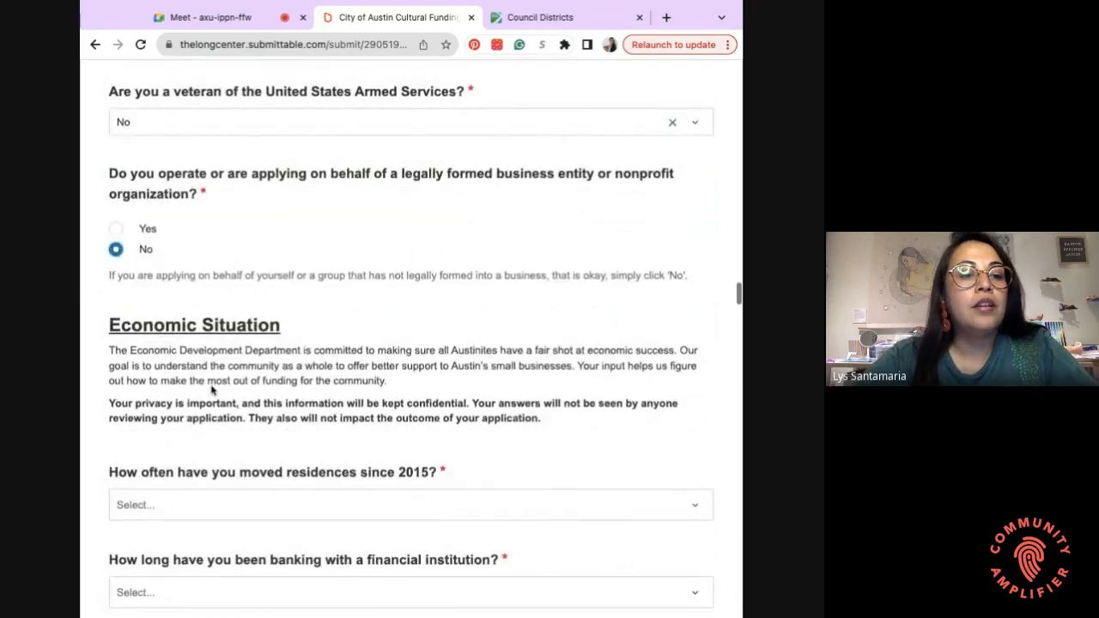
scroll(210, 386, "down", 3)
scroll(203, 237, "down", 1)
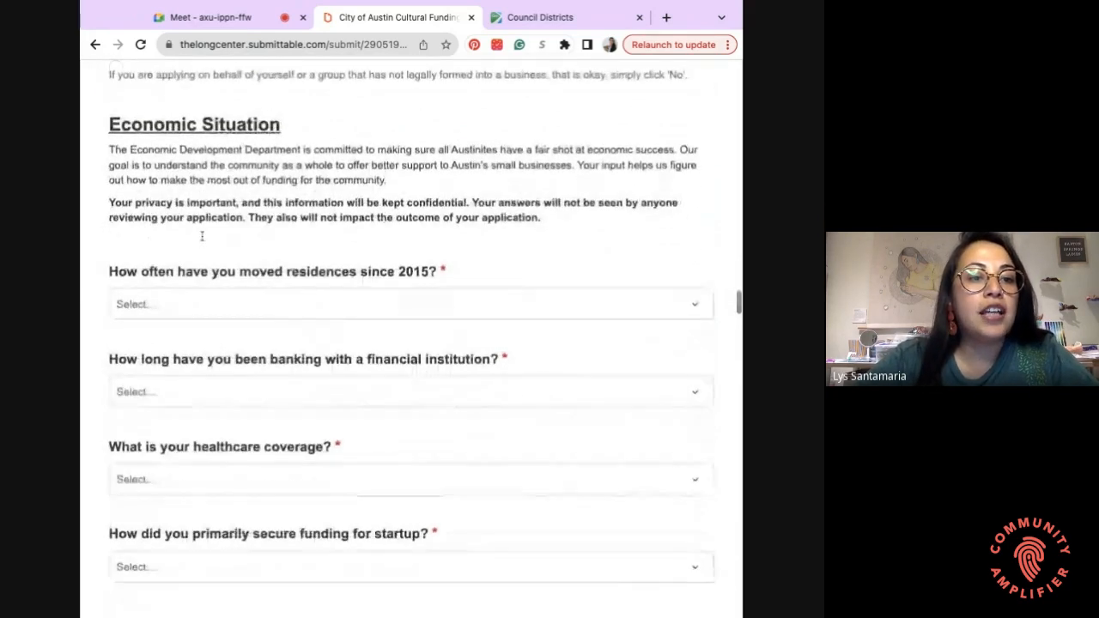
scroll(203, 237, "down", 1)
scroll(411, 331, "down", 2)
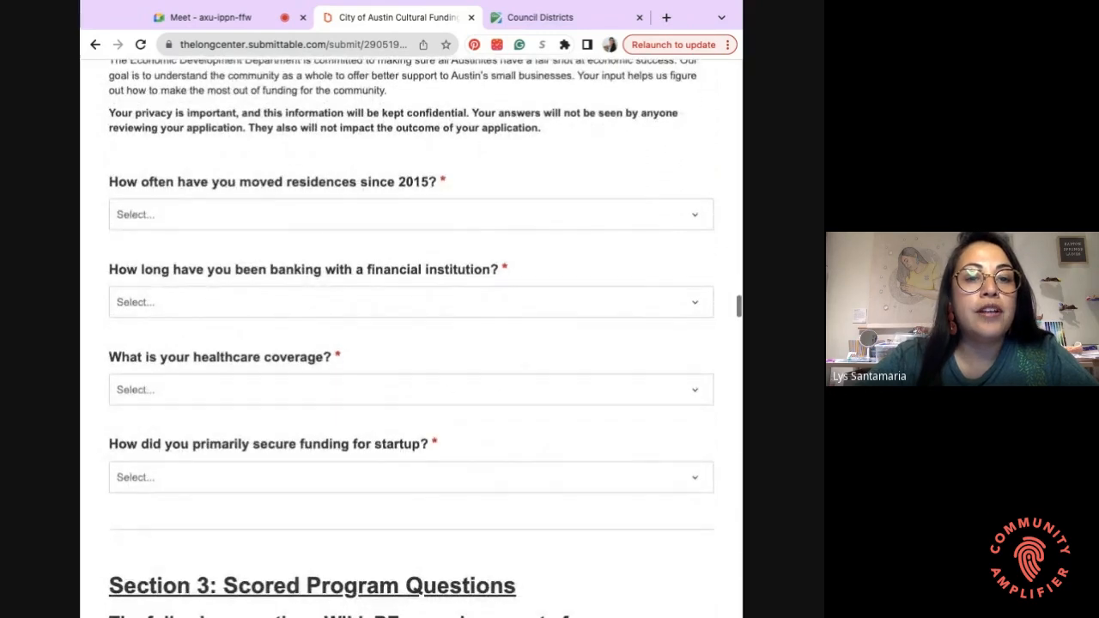
scroll(224, 216, "up", 1)
scroll(224, 216, "down", 1)
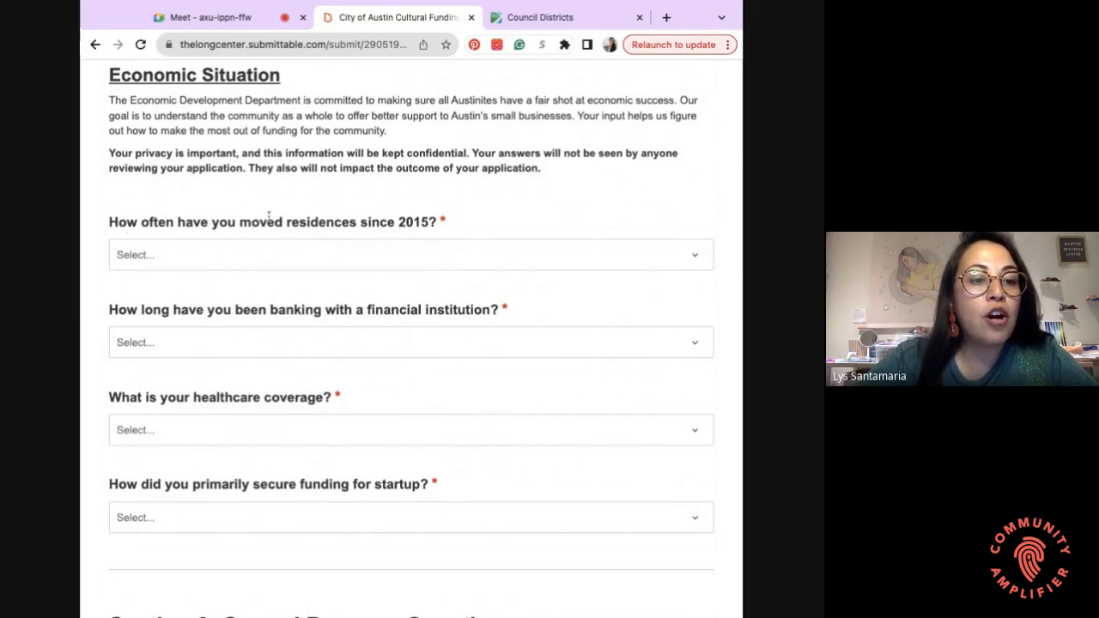
left_click(382, 264)
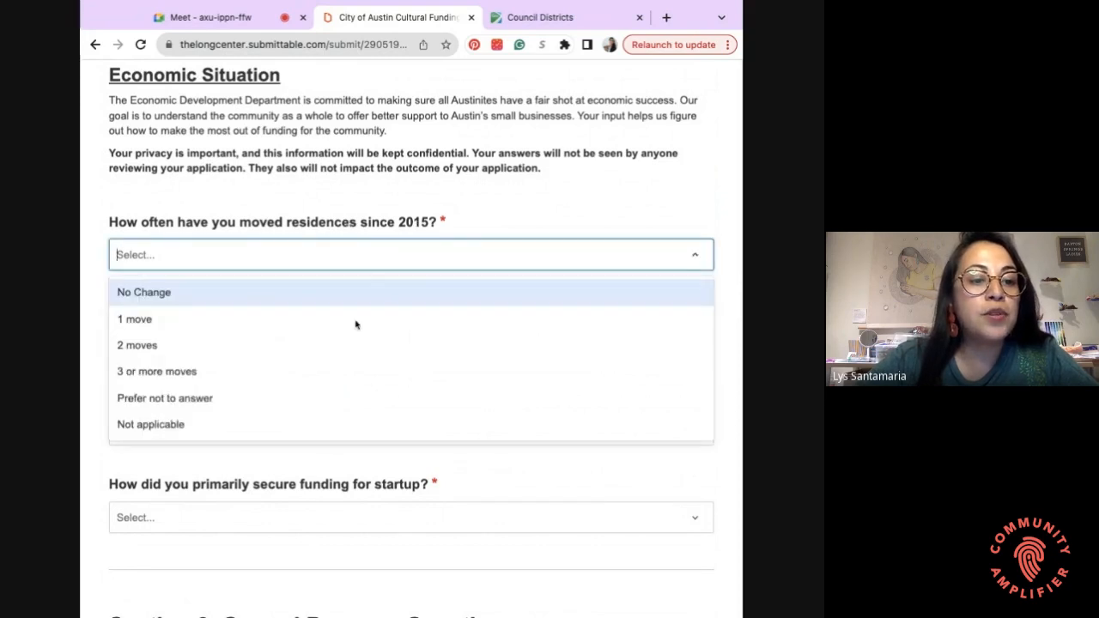
left_click(348, 361)
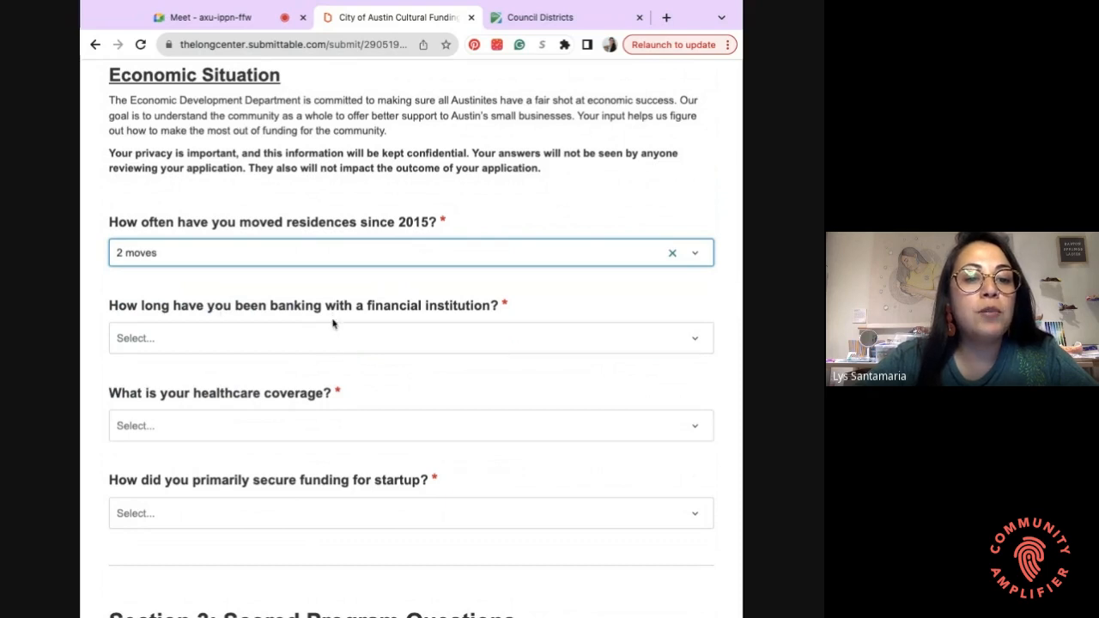
- Choose Five years or more for banking and healthcare coverage through spouse/partner or parent
left_click(338, 345)
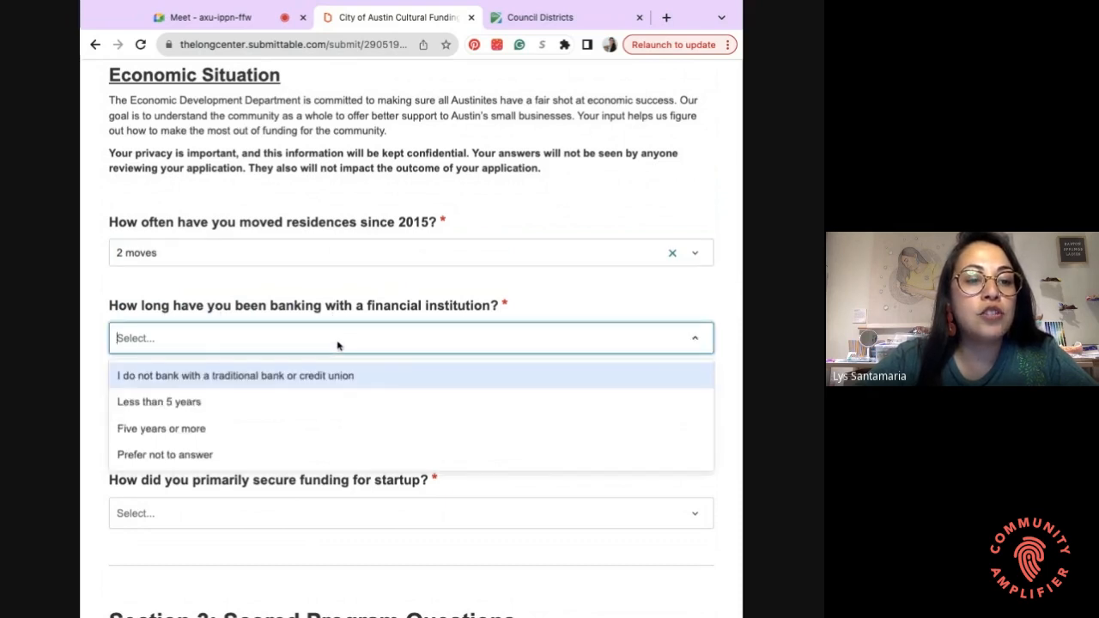
left_click(313, 434)
scroll(317, 413, "down", 2)
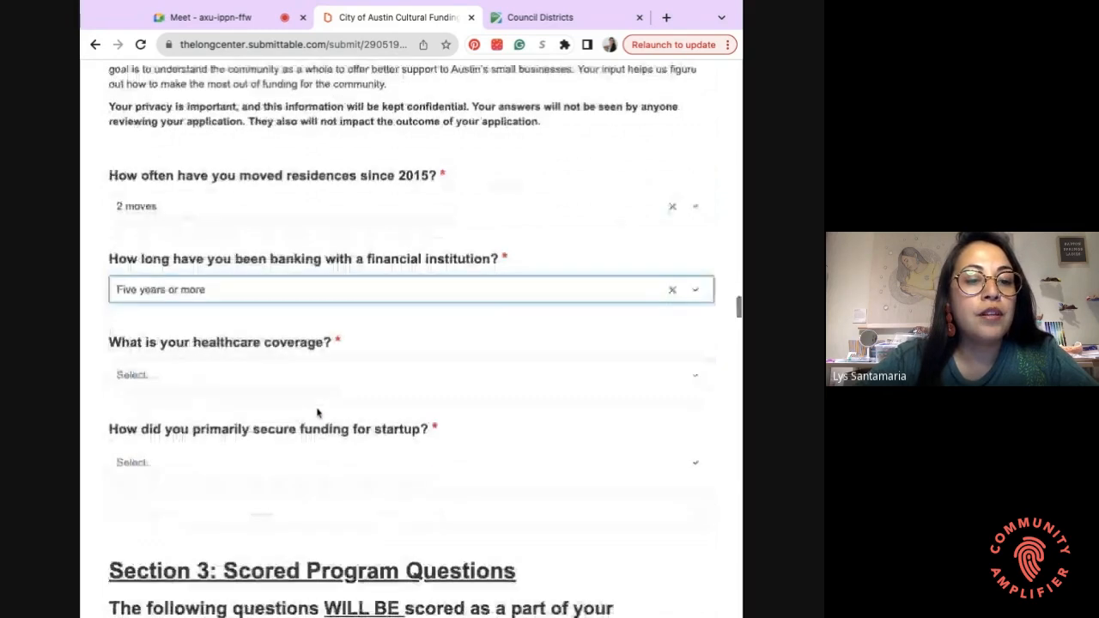
left_click(297, 340)
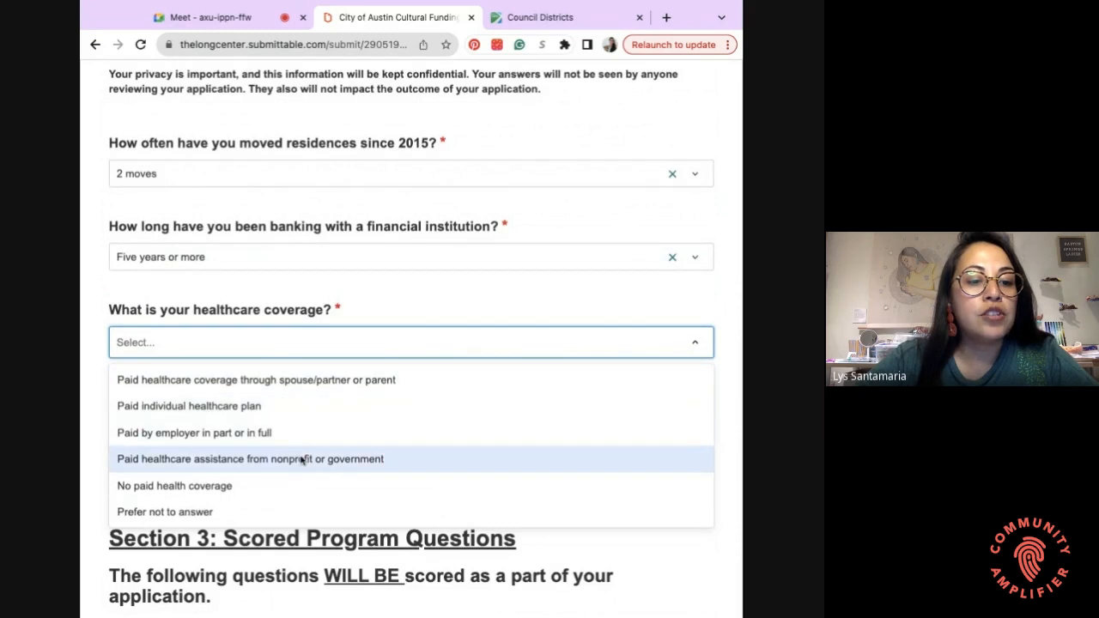
left_click(302, 380)
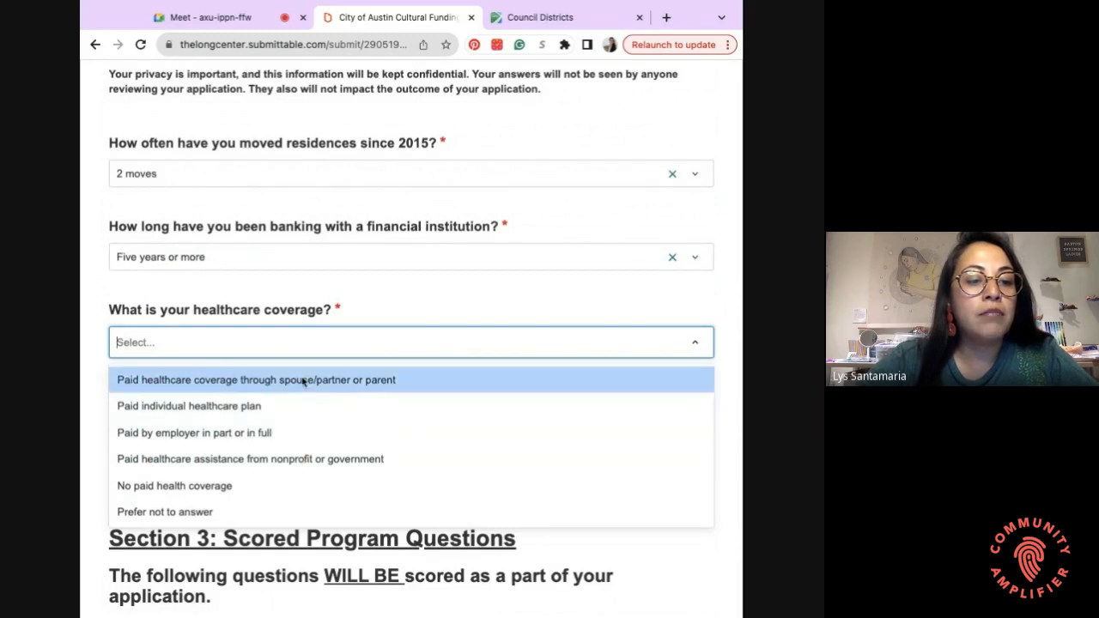
scroll(320, 345, "down", 2)
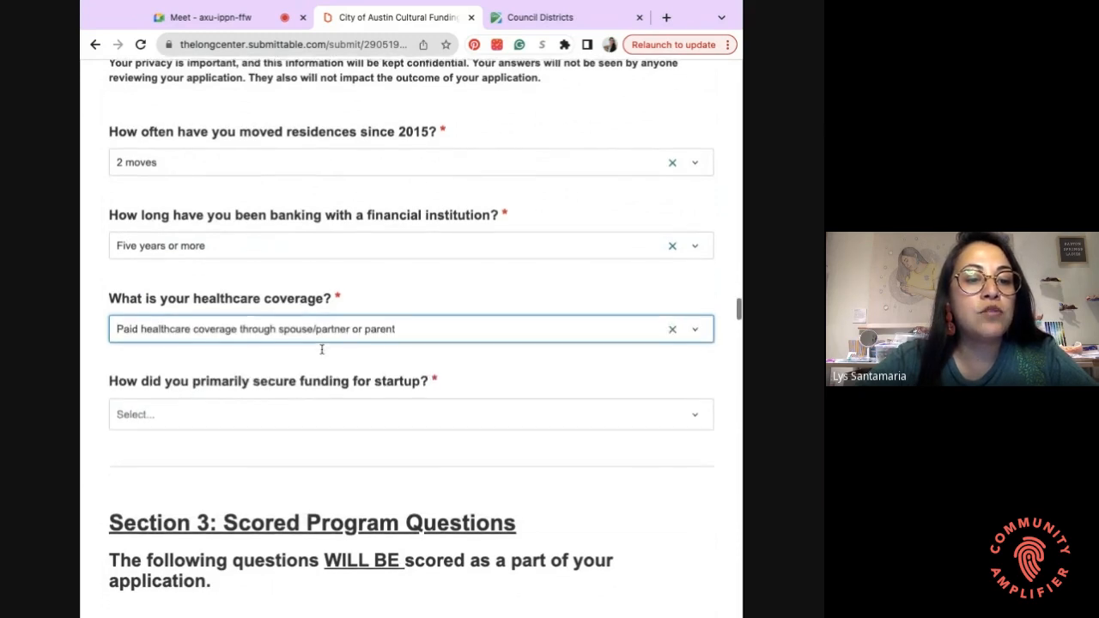
scroll(321, 348, "down", 1)
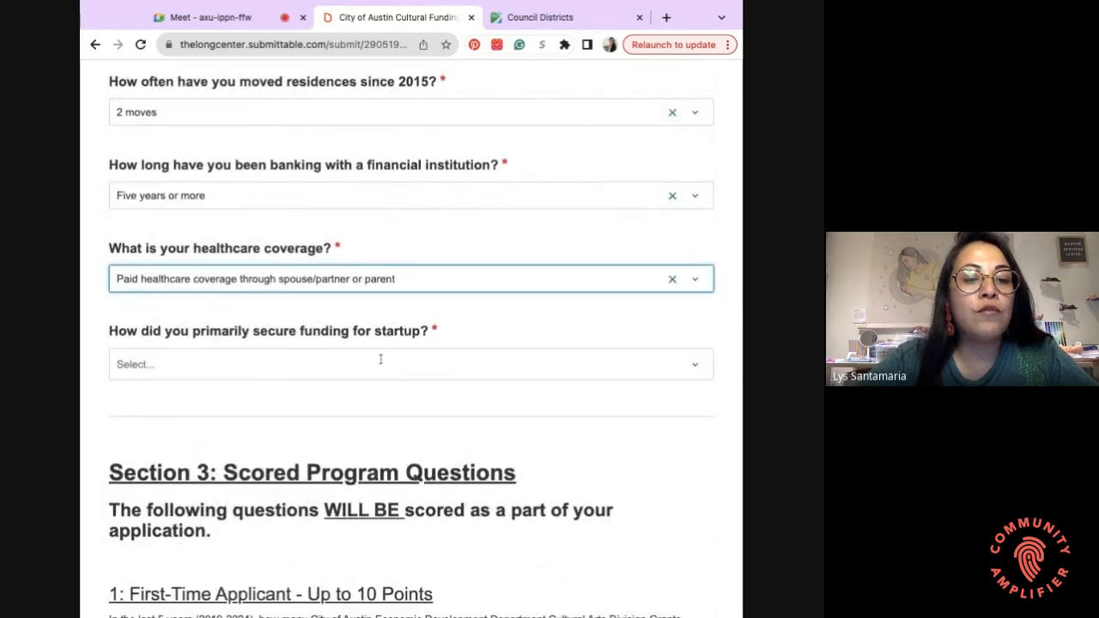
- Set the startup funding source to Personal / Family Savings
left_click(355, 374)
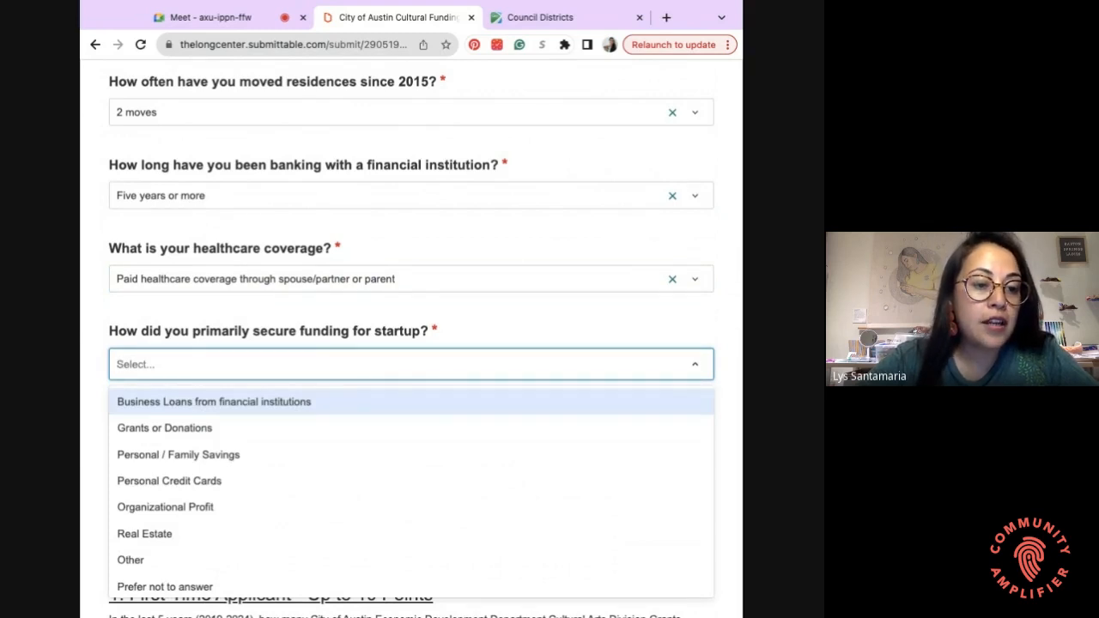
scroll(336, 449, "down", 1)
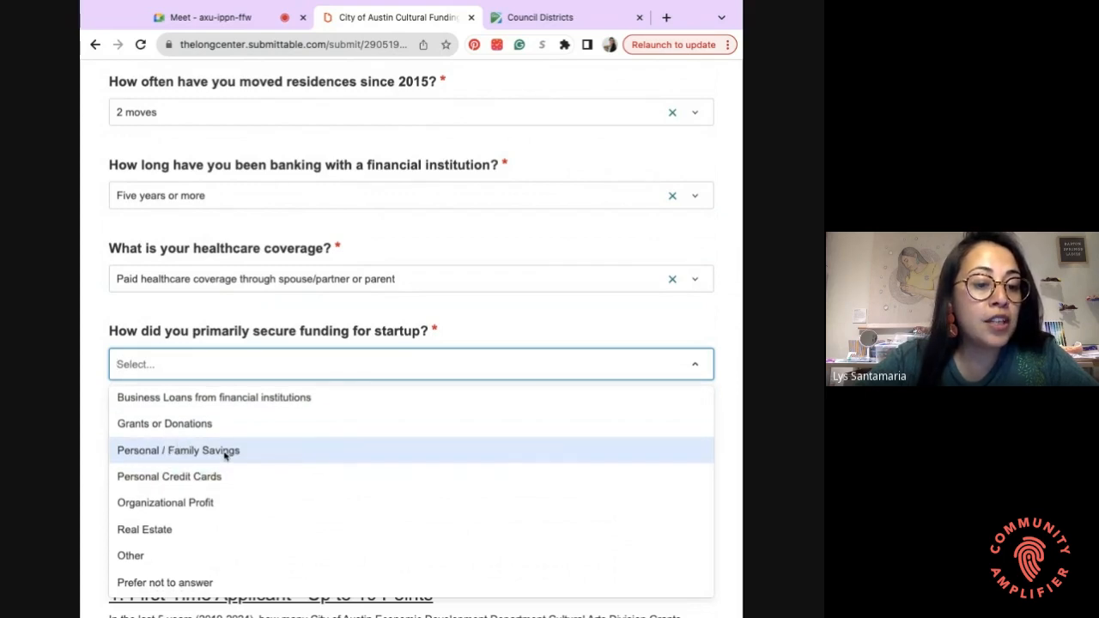
scroll(226, 454, "up", 1)
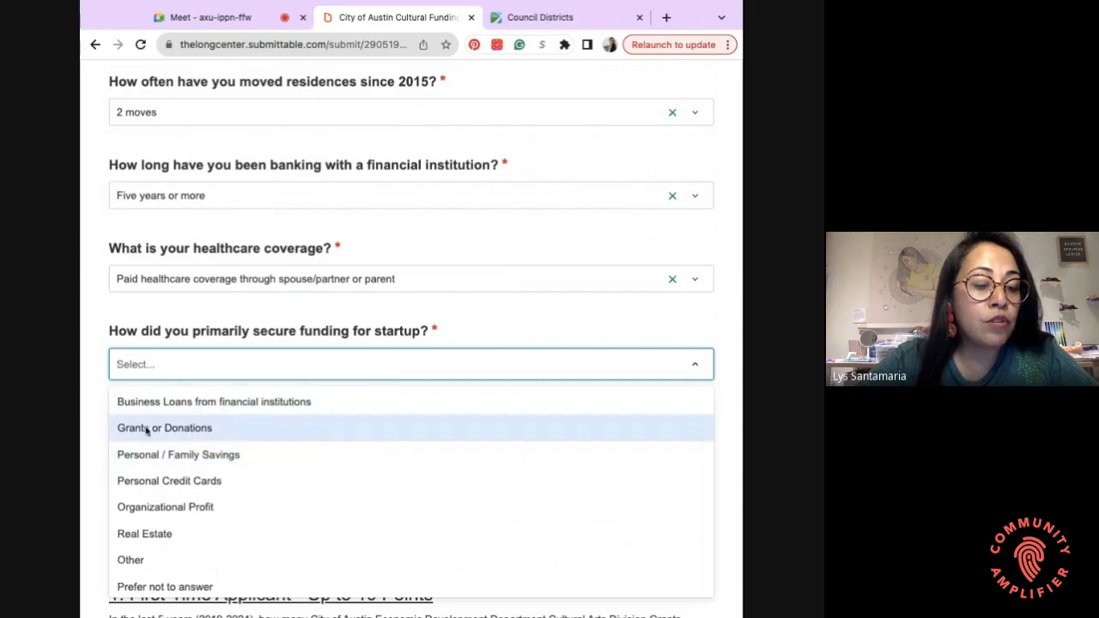
scroll(196, 493, "down", 1)
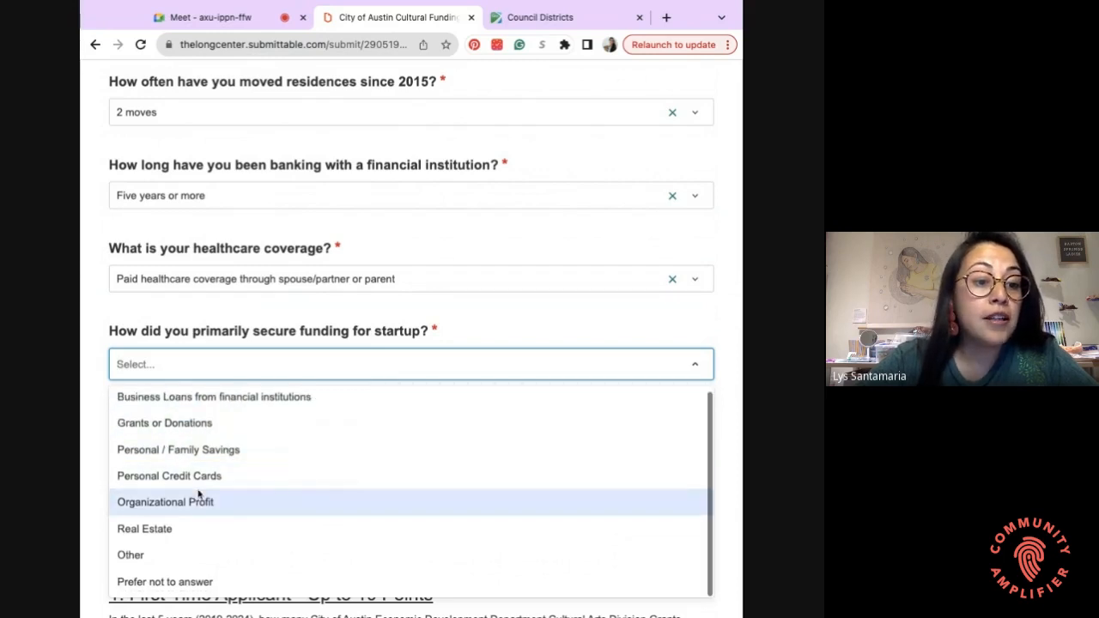
scroll(199, 493, "up", 1)
scroll(200, 453, "down", 1)
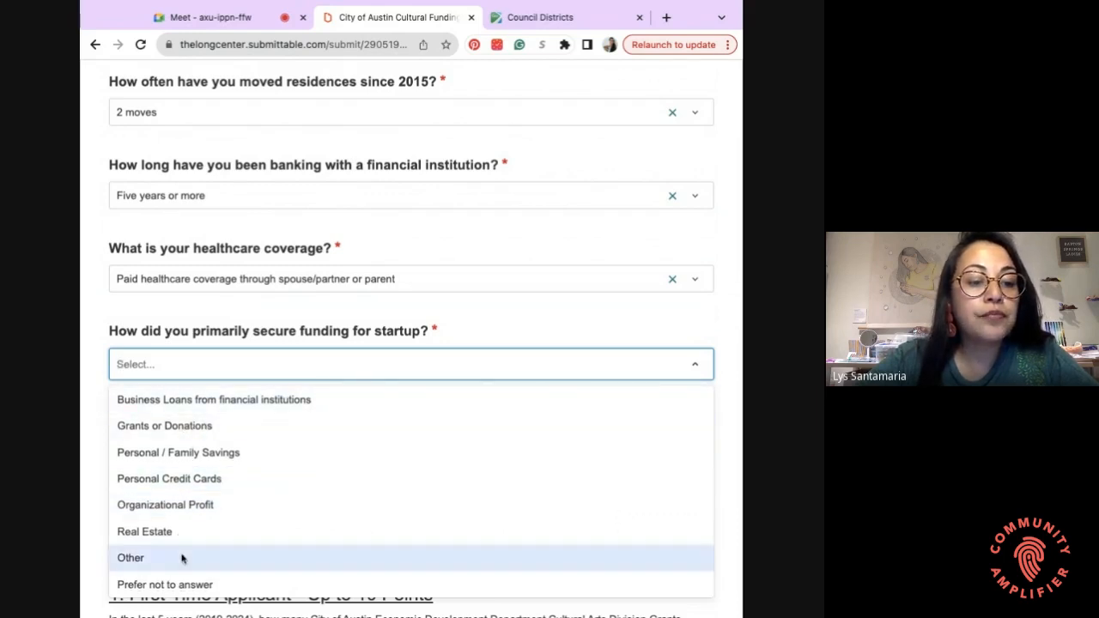
left_click(198, 455)
scroll(271, 434, "down", 3)
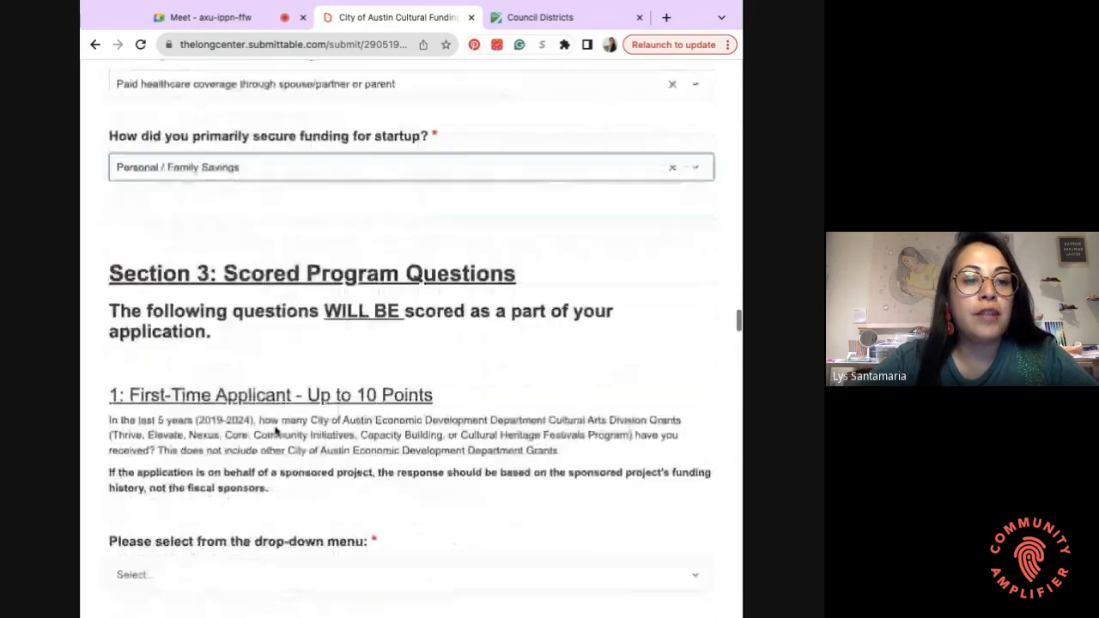
- Answer None for prior city cultural arts grants in the First-Time Applicant question
scroll(275, 431, "down", 1)
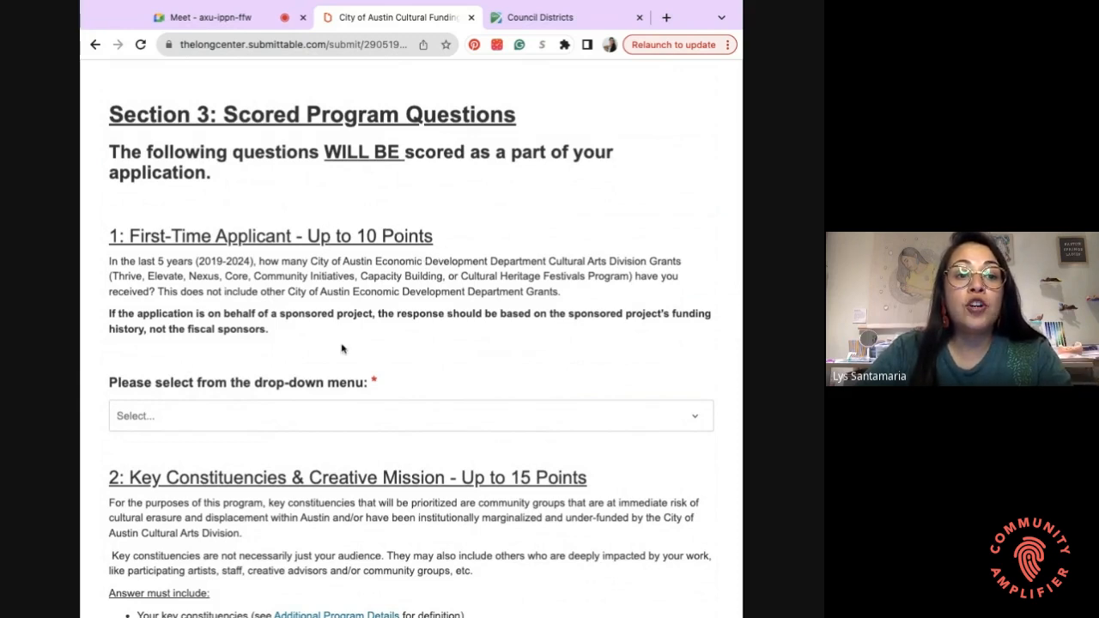
scroll(339, 352, "down", 1)
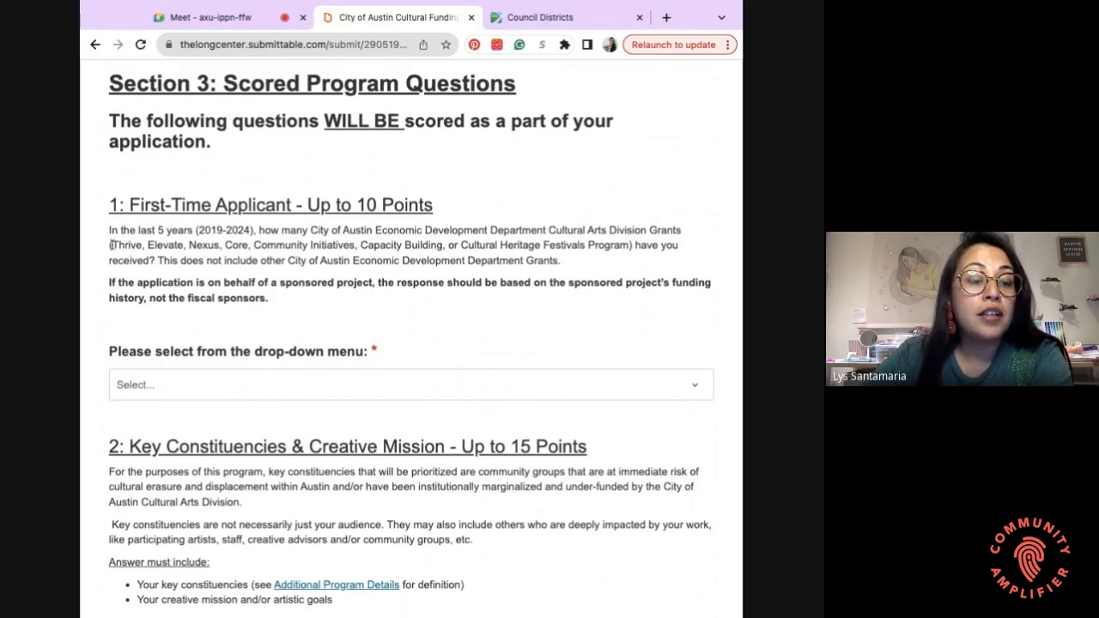
left_click_drag(111, 244, 611, 245)
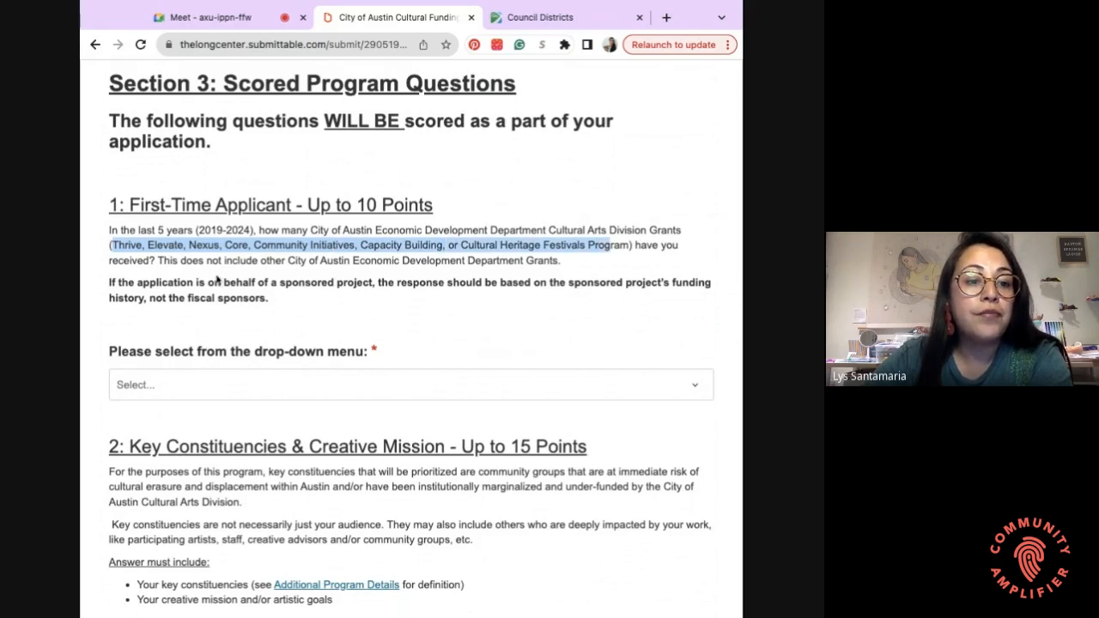
left_click(182, 384)
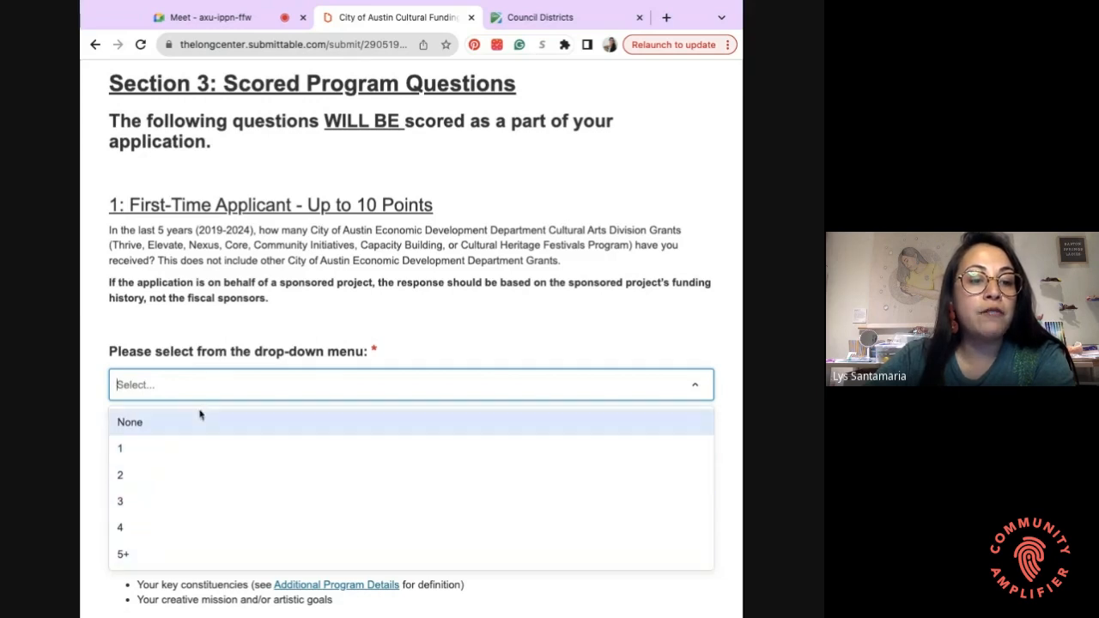
left_click(163, 430)
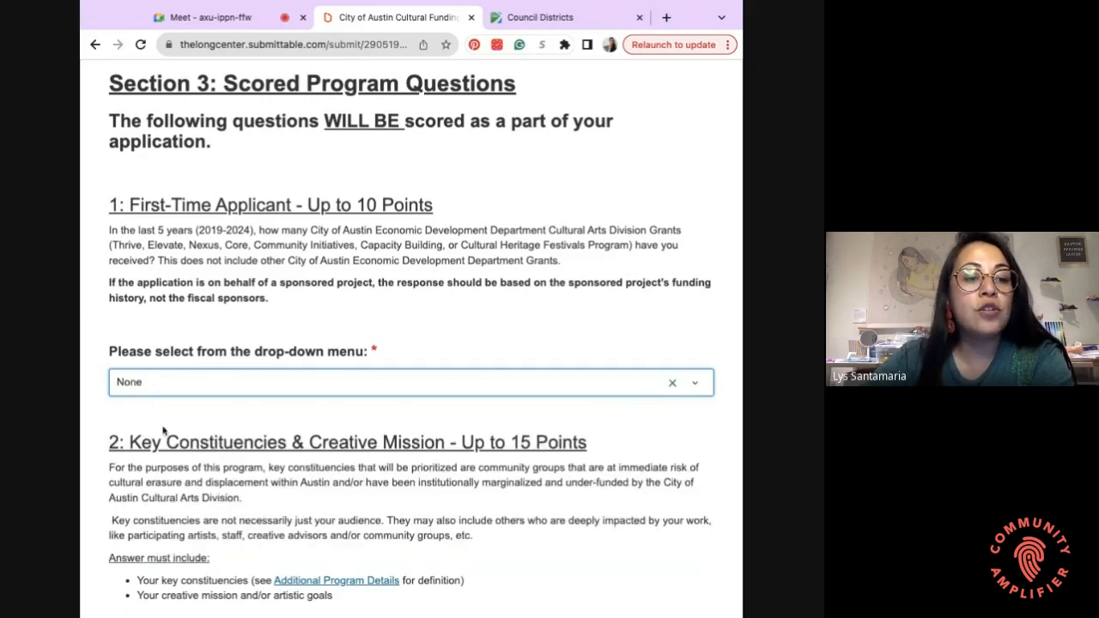
scroll(279, 342, "down", 3)
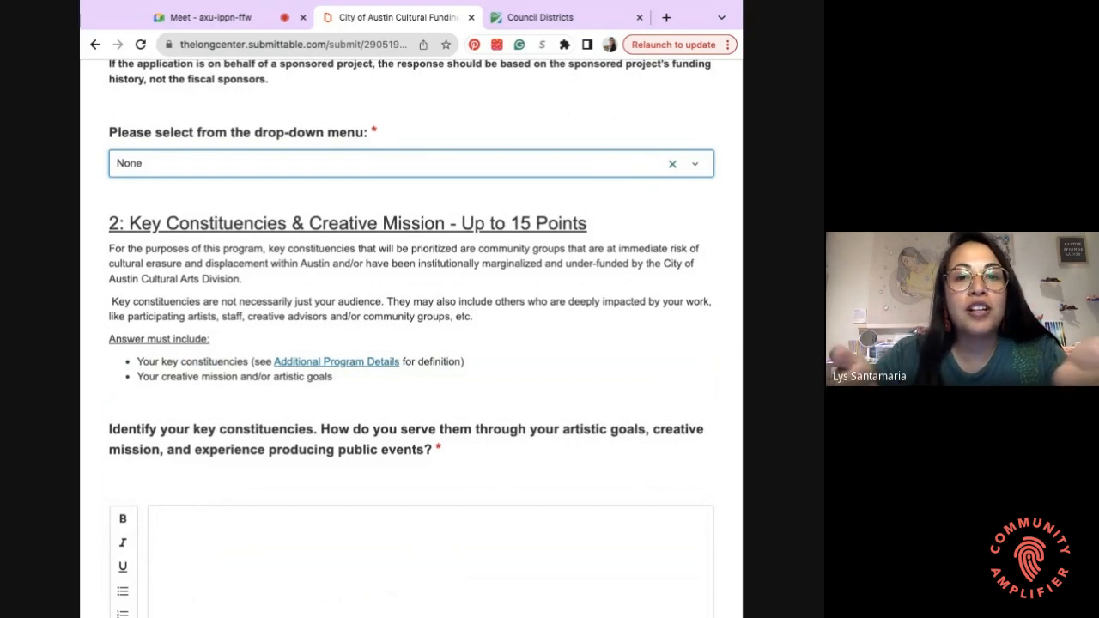
scroll(363, 112, "down", 3)
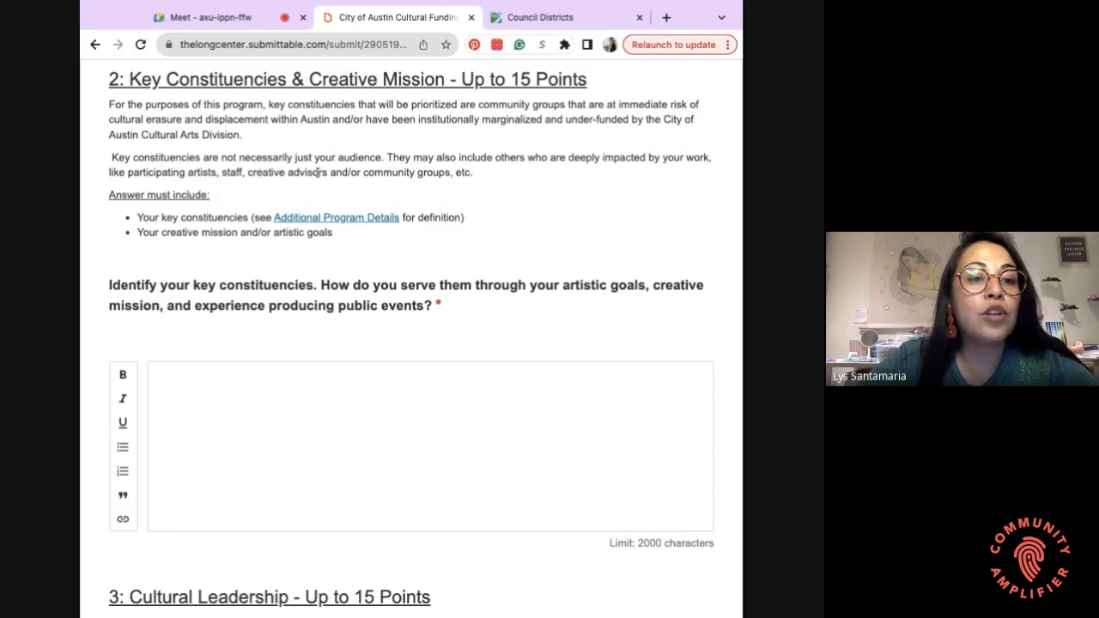
mouse_move(405, 171)
left_mouse_down()
mouse_move(475, 177)
mouse_move(383, 173)
mouse_move(387, 158)
left_mouse_up()
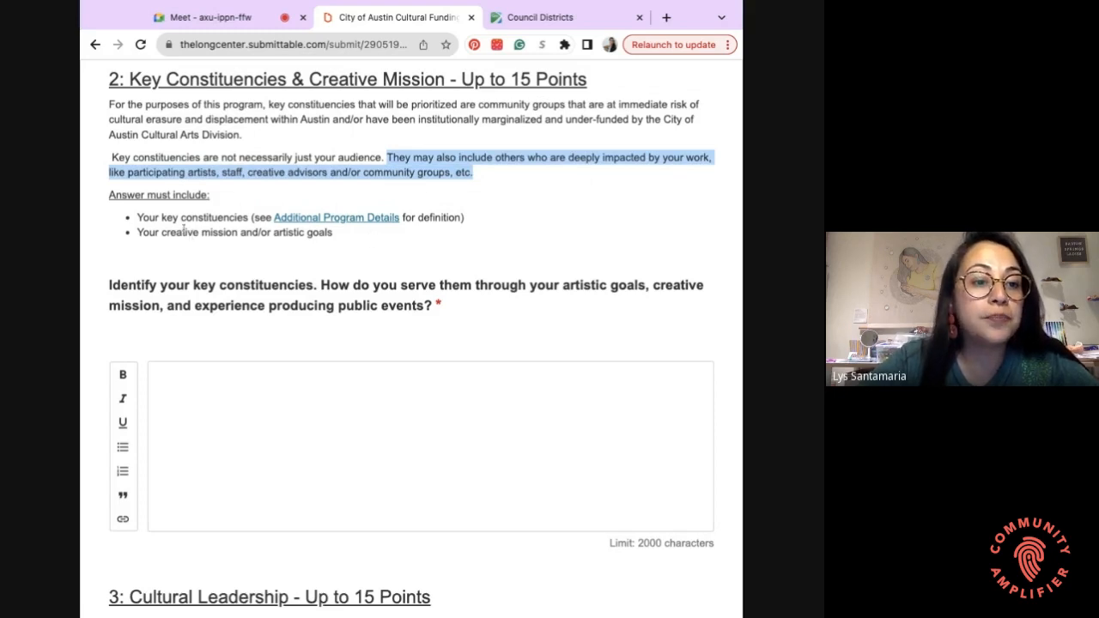
left_click(109, 195)
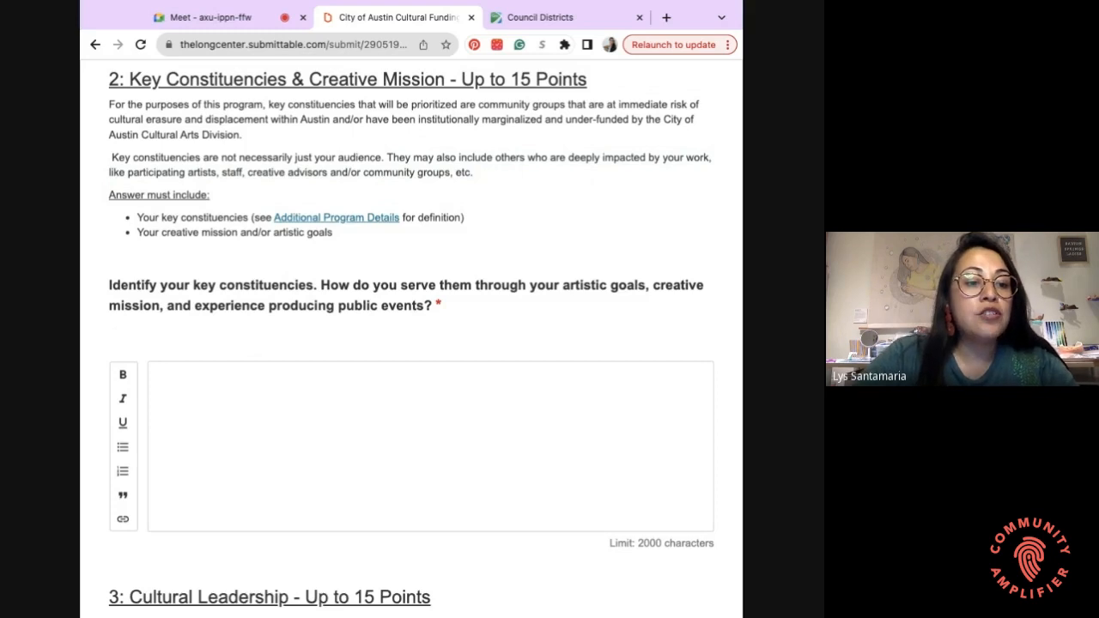
left_click(199, 391)
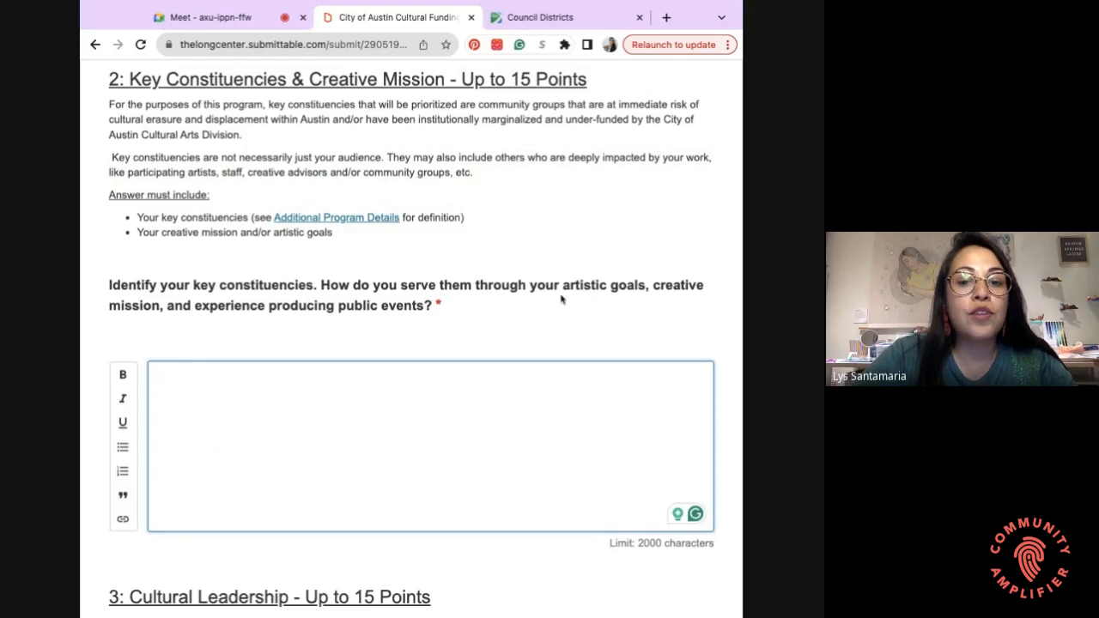
left_click(530, 341)
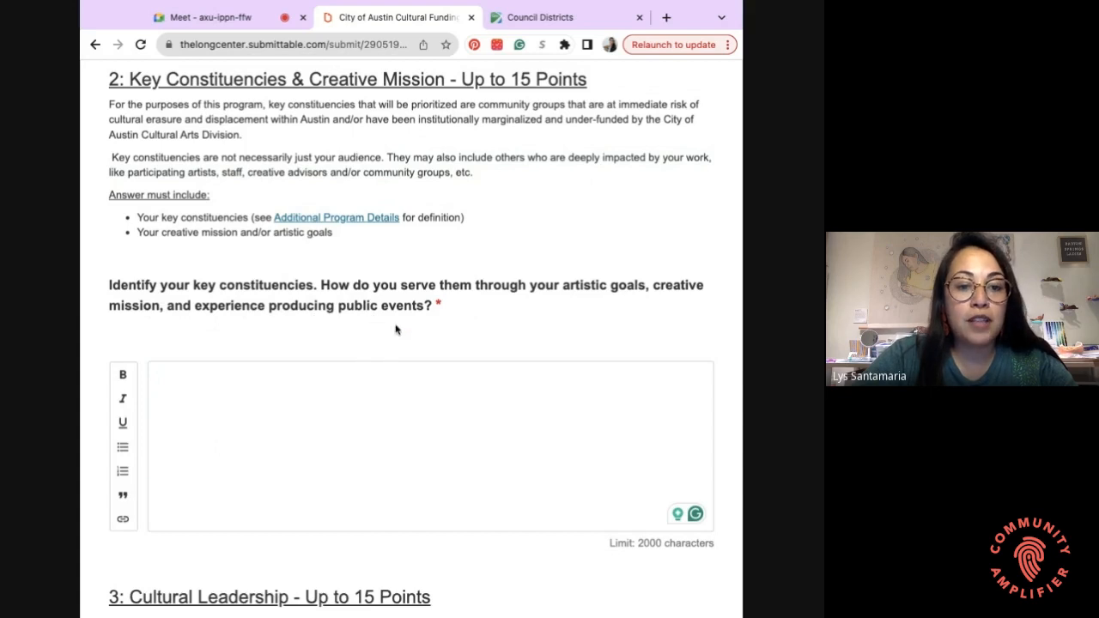
scroll(395, 330, "down", 5)
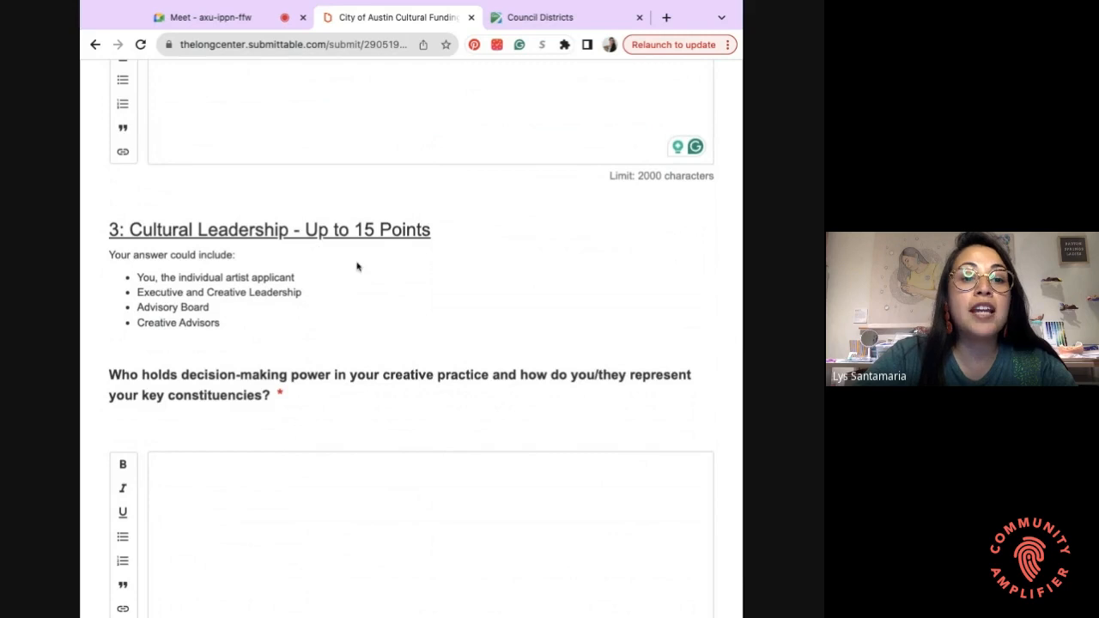
- Highlight the Executive and Creative Leadership, Advisory Board and Creative Advisors suggestions
scroll(204, 264, "down", 1)
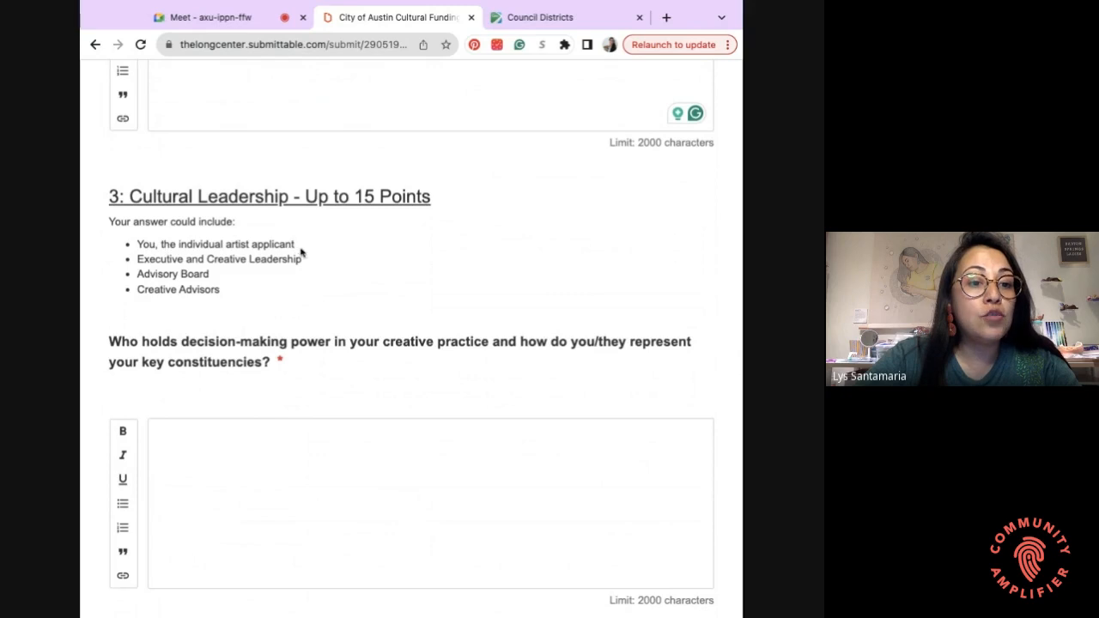
left_click_drag(314, 262, 137, 261)
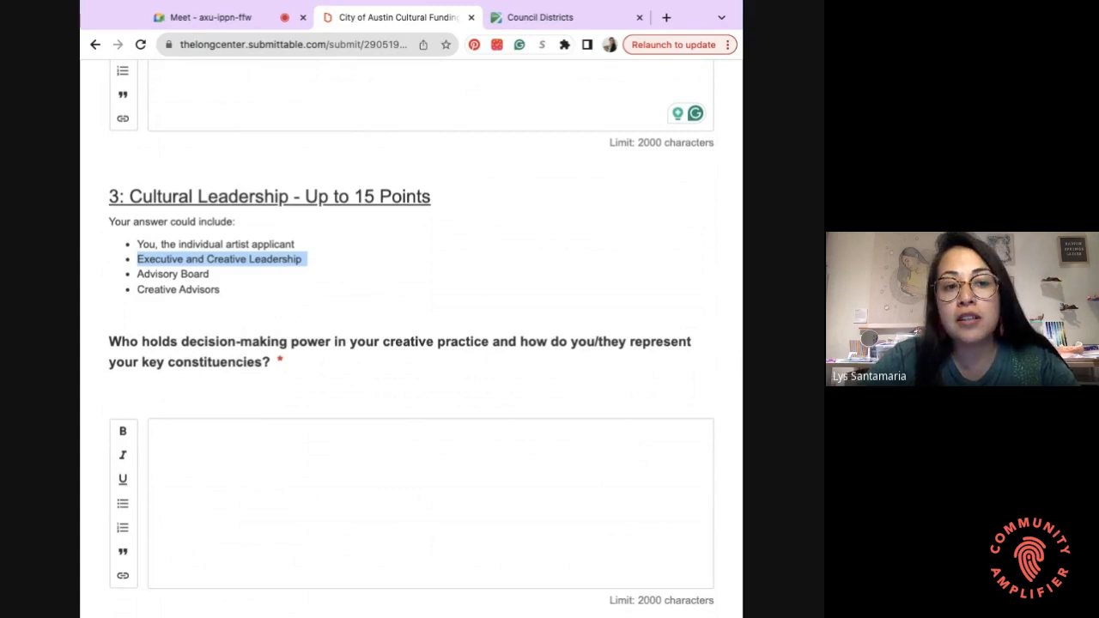
left_click(314, 259)
key("shift+Left")
key("shift+Left")
key("shift+Left")
key("shift+Left")
key("shift+Left")
key("shift+Left")
key("shift+Left")
key("shift+Left")
key("shift+Left")
key("shift+Left")
key("shift+Left")
key("shift+Left")
key("shift+Left")
key("shift+Left")
key("shift+Left")
key("shift+Left")
key("shift+Left")
key("shift+Left")
key("shift+Left")
key("shift+Left")
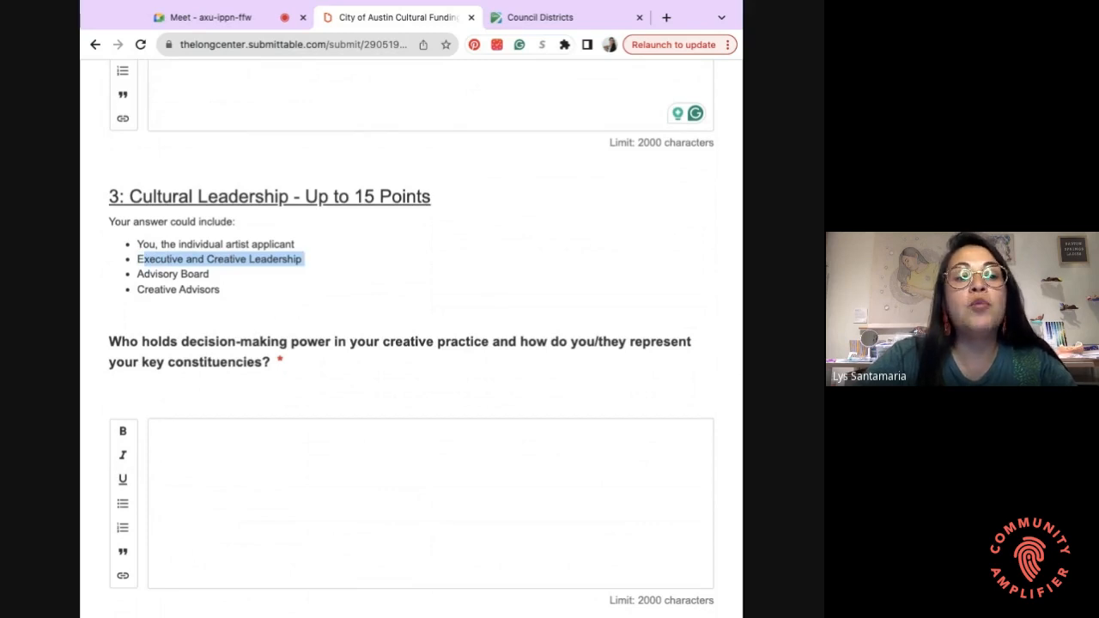
left_click(305, 258)
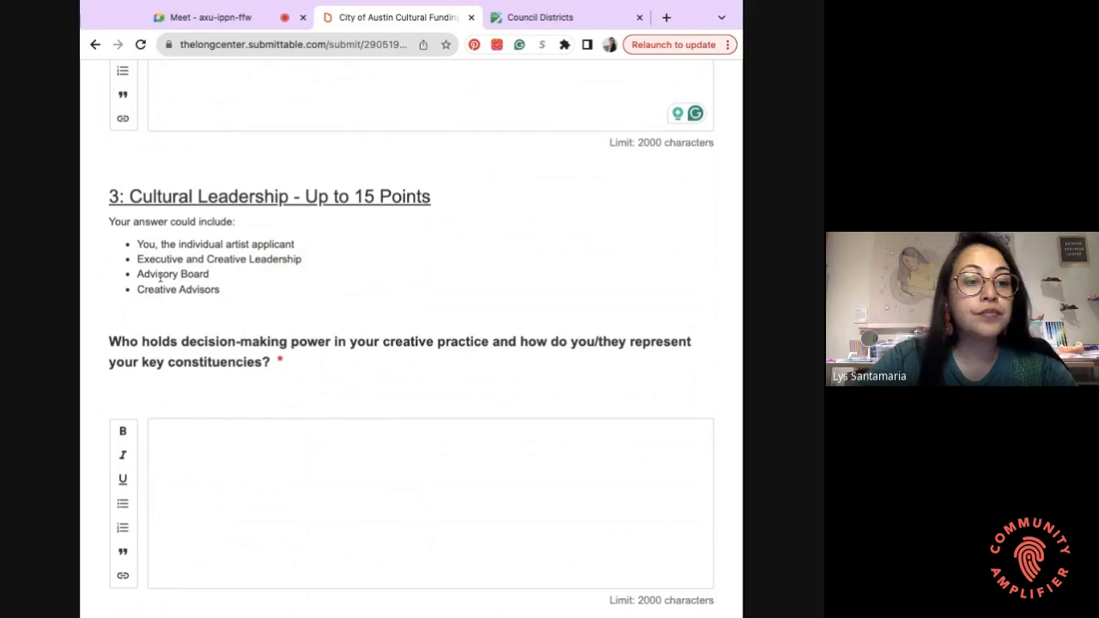
left_click_drag(137, 275, 214, 275)
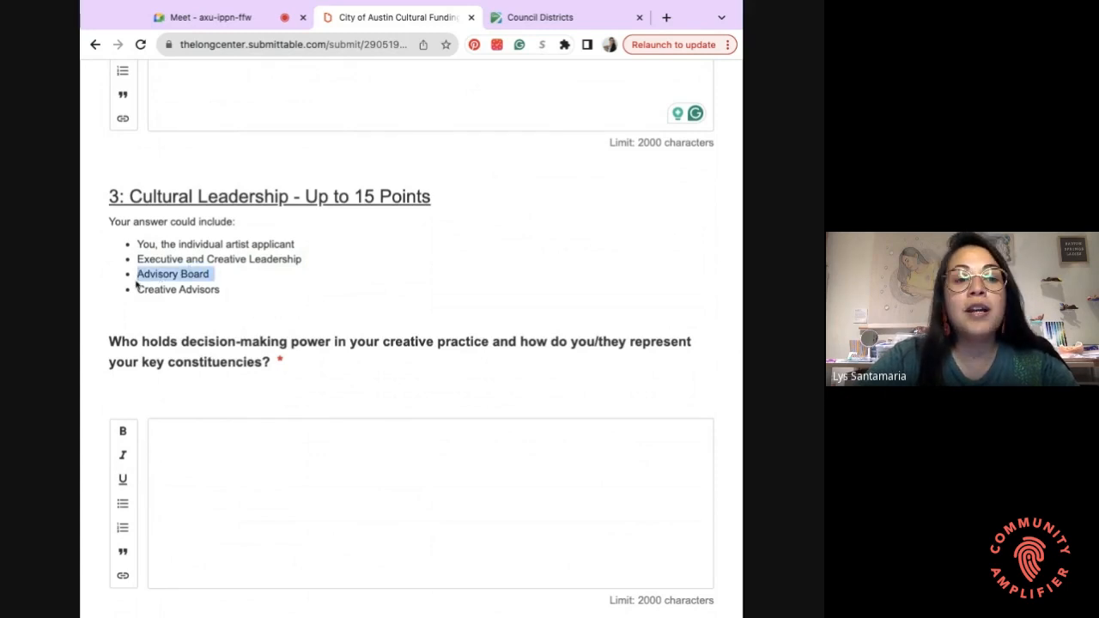
left_click_drag(152, 292, 222, 293)
triple_click(222, 294)
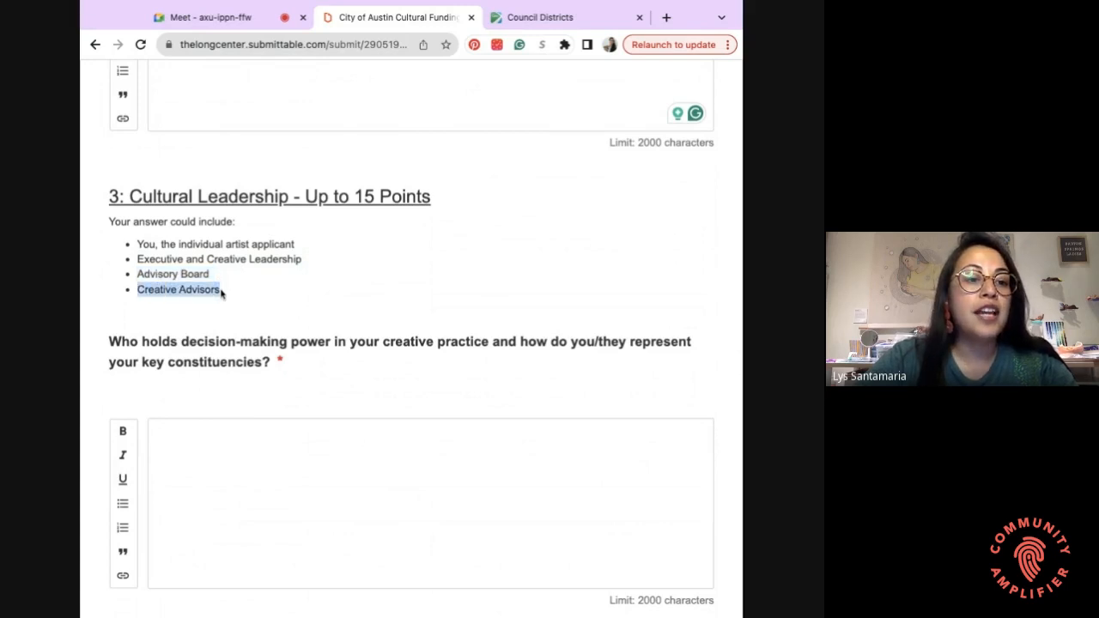
- Place the cursor in the empty decision-making answer box
scroll(199, 388, "down", 1)
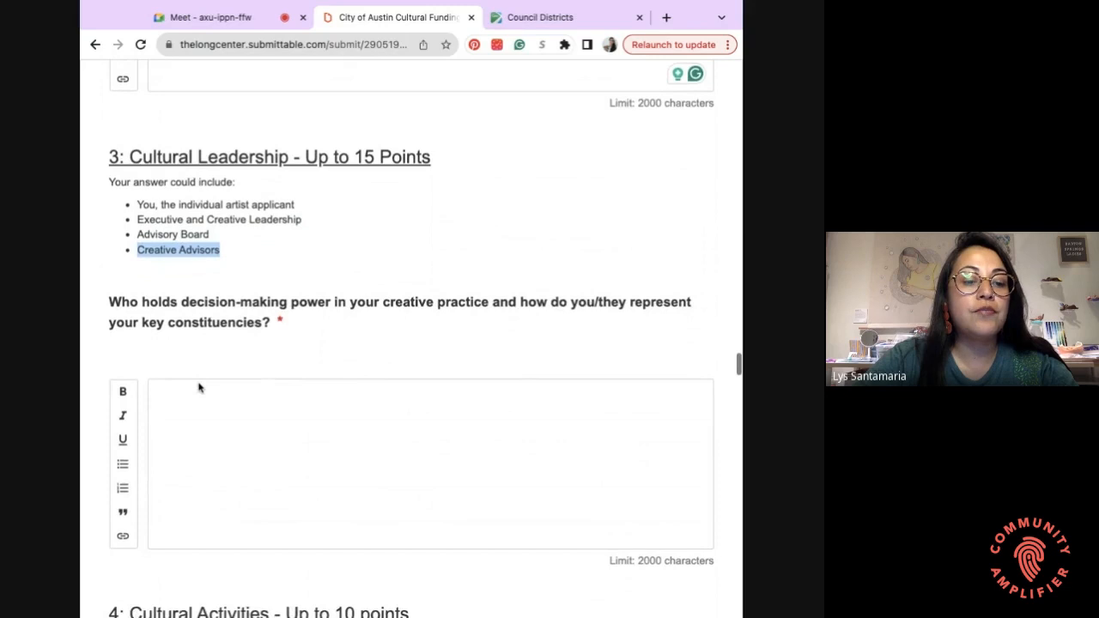
scroll(199, 388, "down", 1)
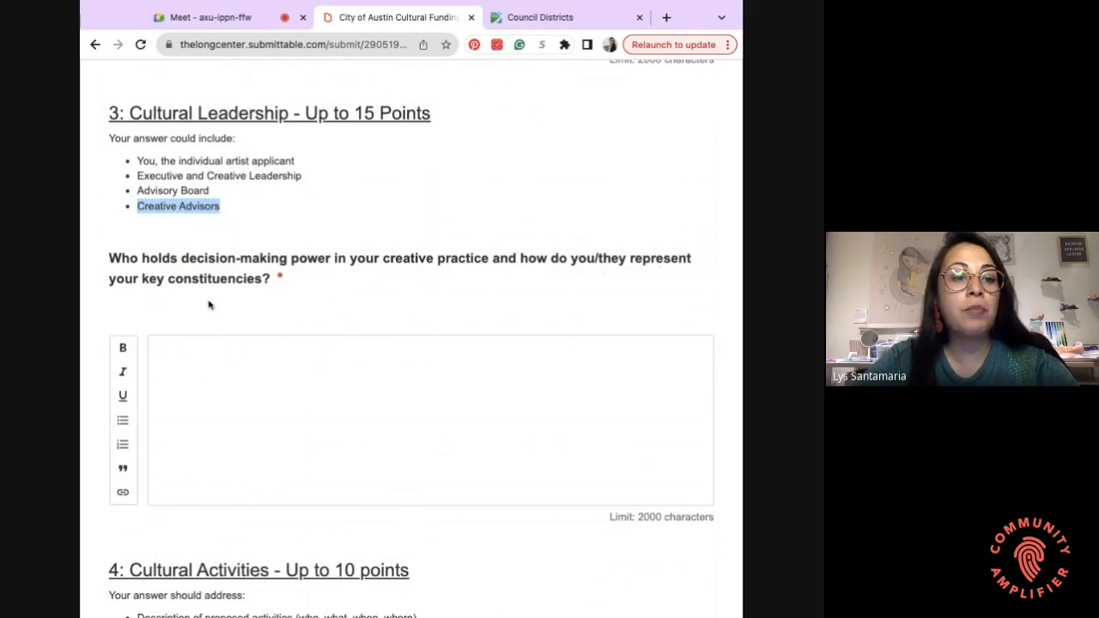
left_click(204, 361)
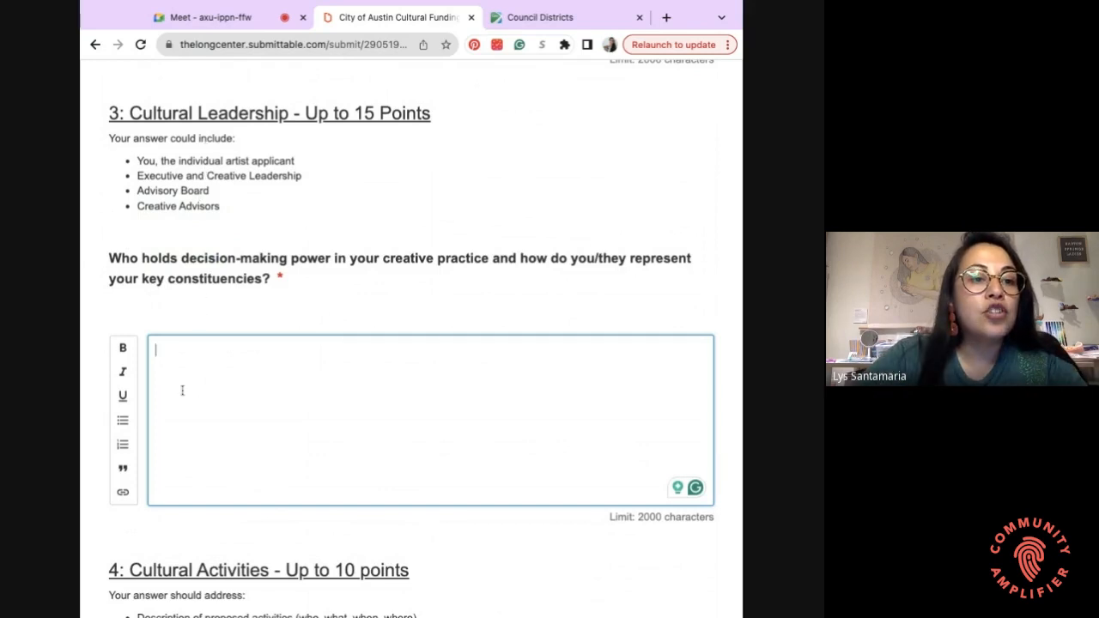
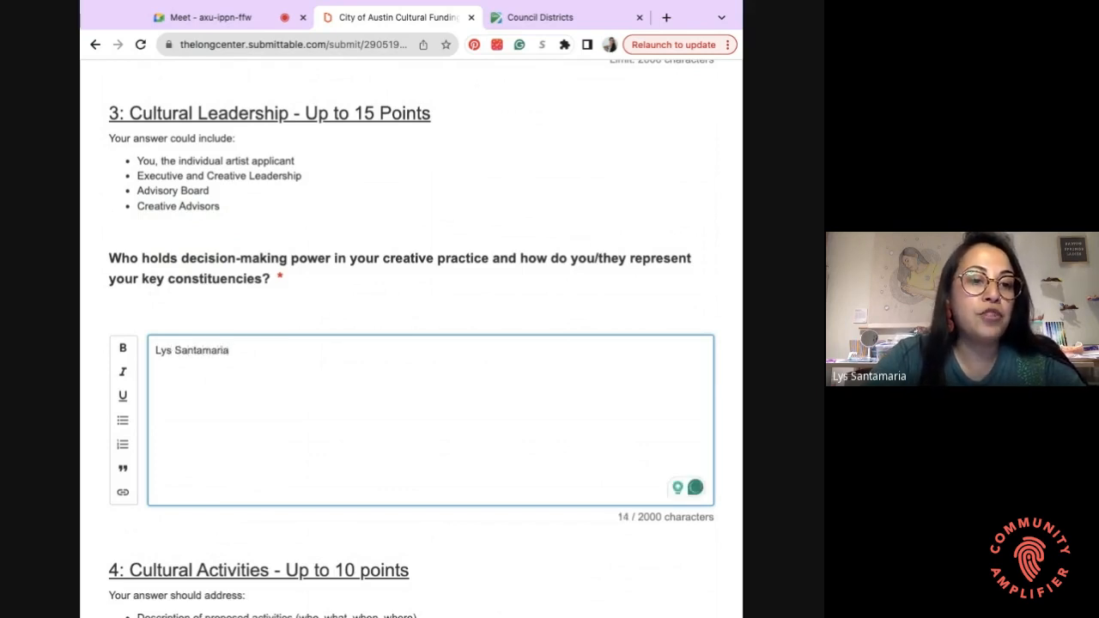
- Enter two lines: the applicant's name with '- decision maker' and with 'Executive/Creative Leader'
type(" -")
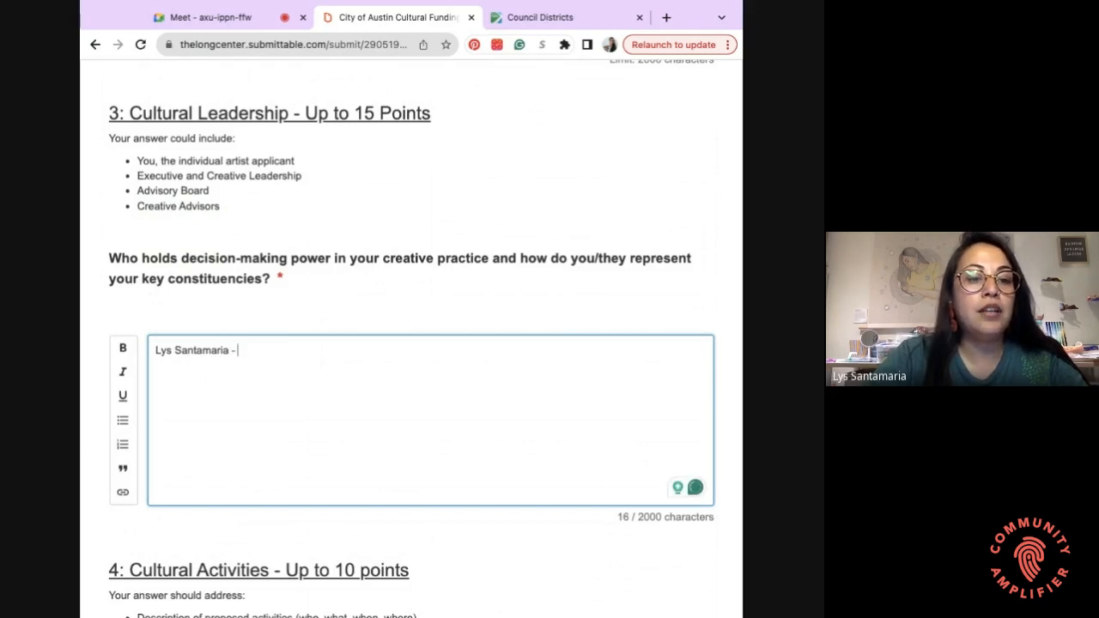
type(" decision")
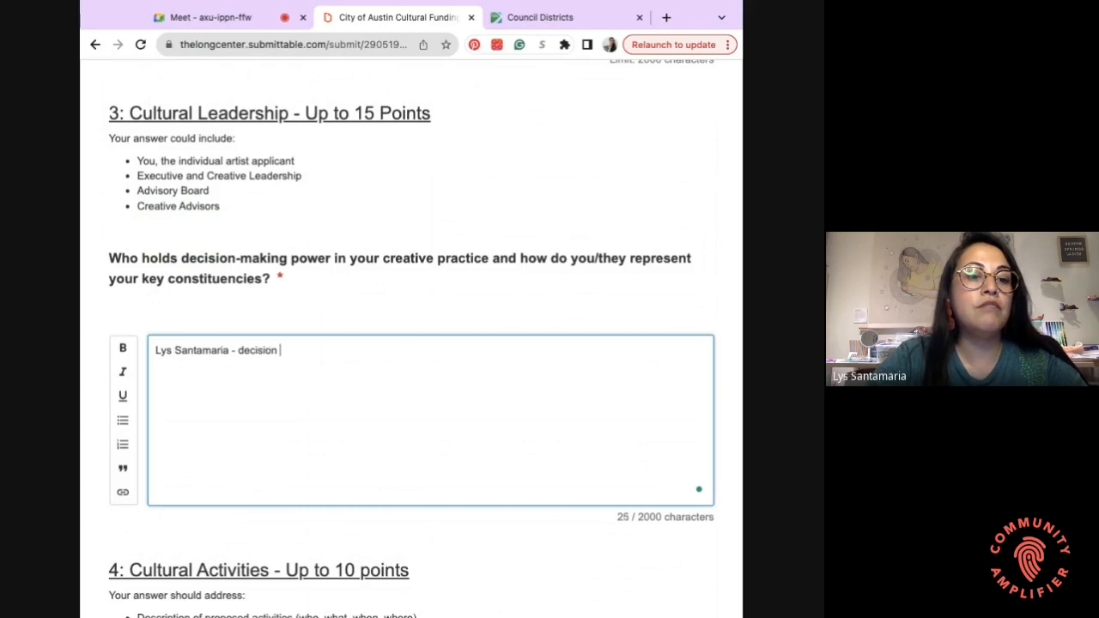
type(" maker")
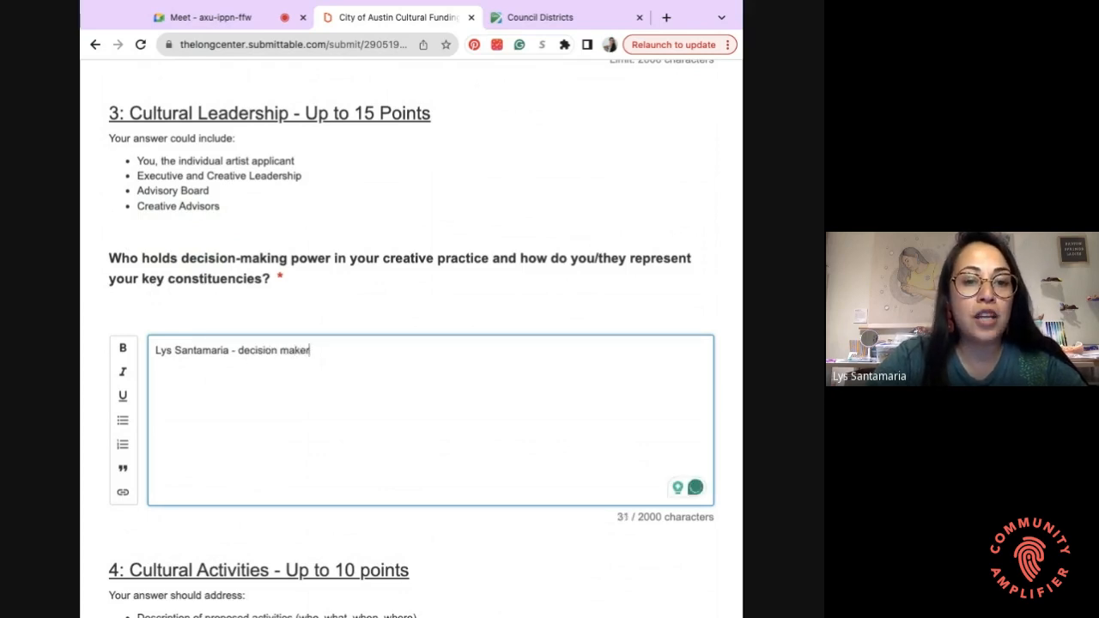
key("Return")
type("Ex")
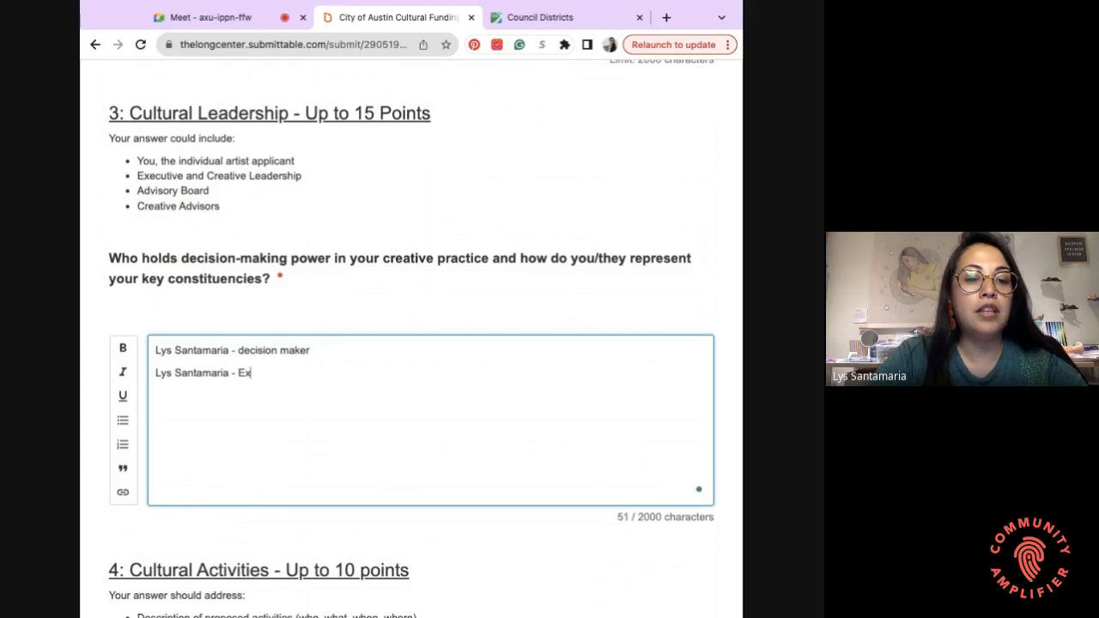
type("ecutive/Cre")
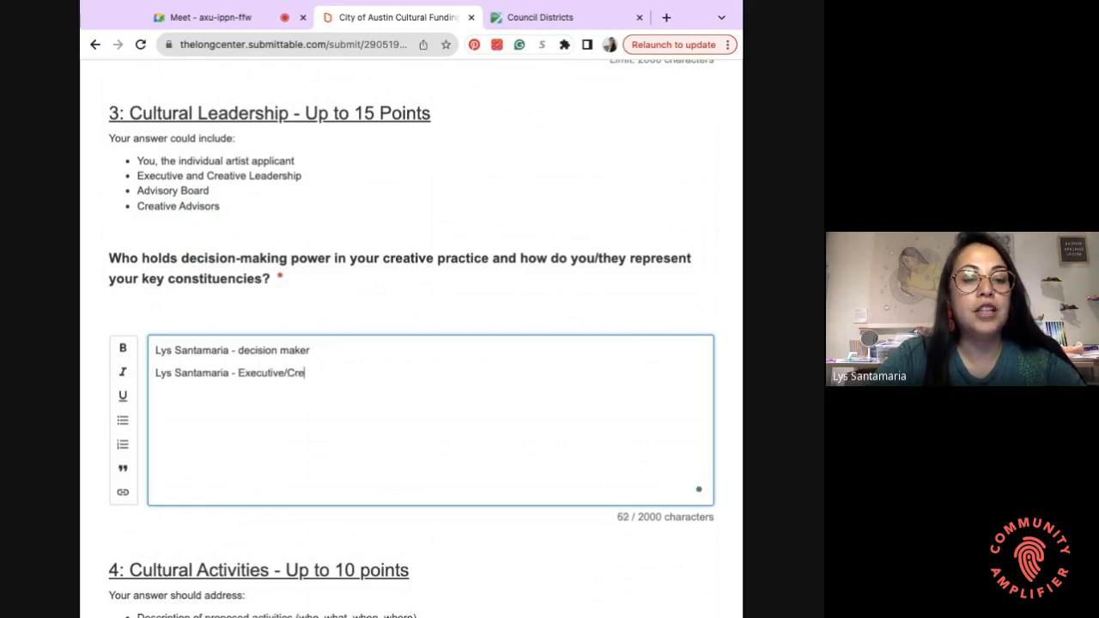
type("ative Leader")
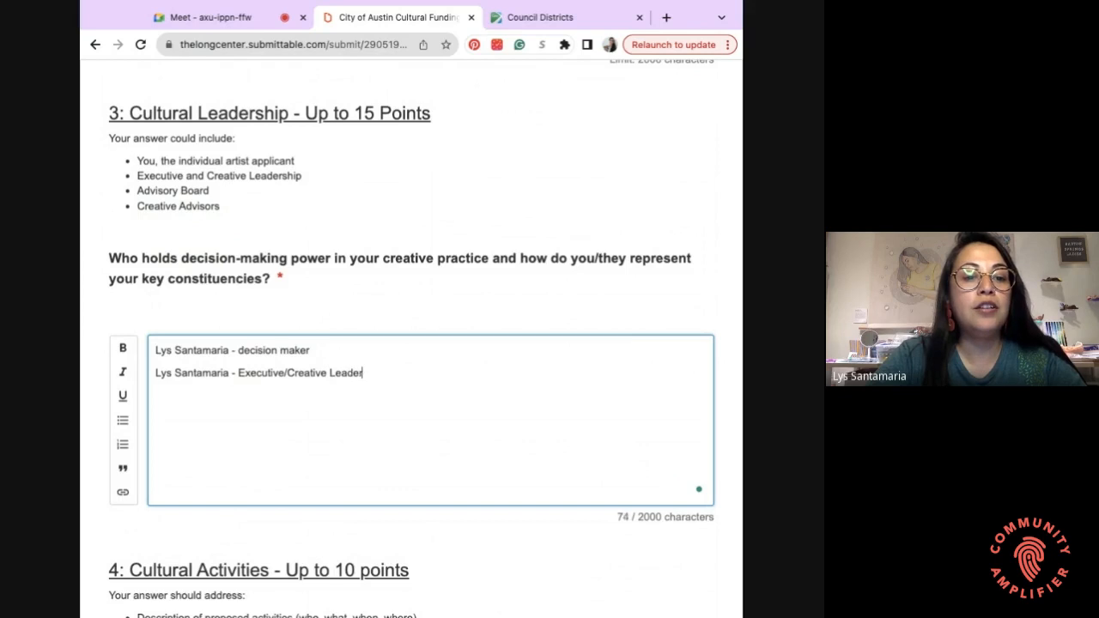
key("Return")
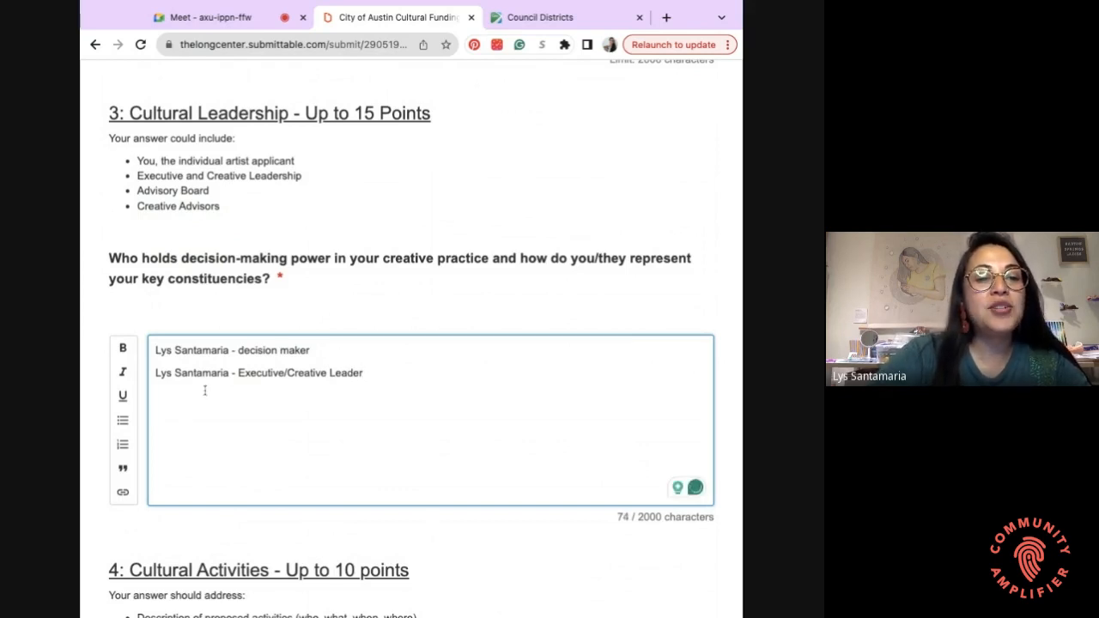
scroll(282, 318, "down", 1)
scroll(283, 318, "down", 1)
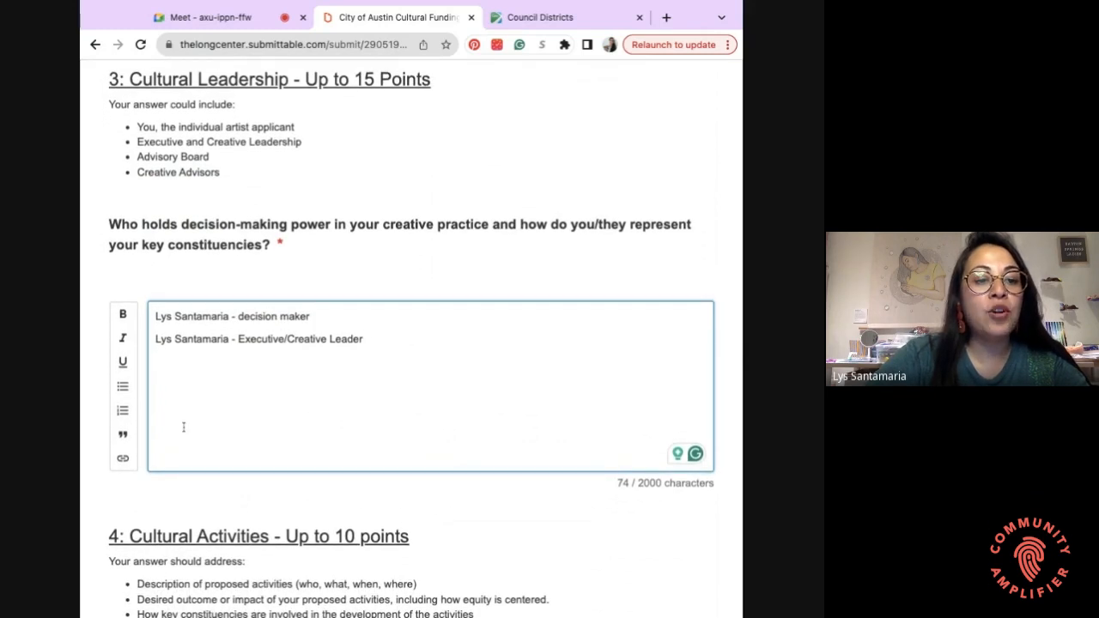
- Start a paragraph: the applicant's name followed by 'is a Latina artist living in Austin, Texas.'
key("Return")
key("Return")
type("Lys ")
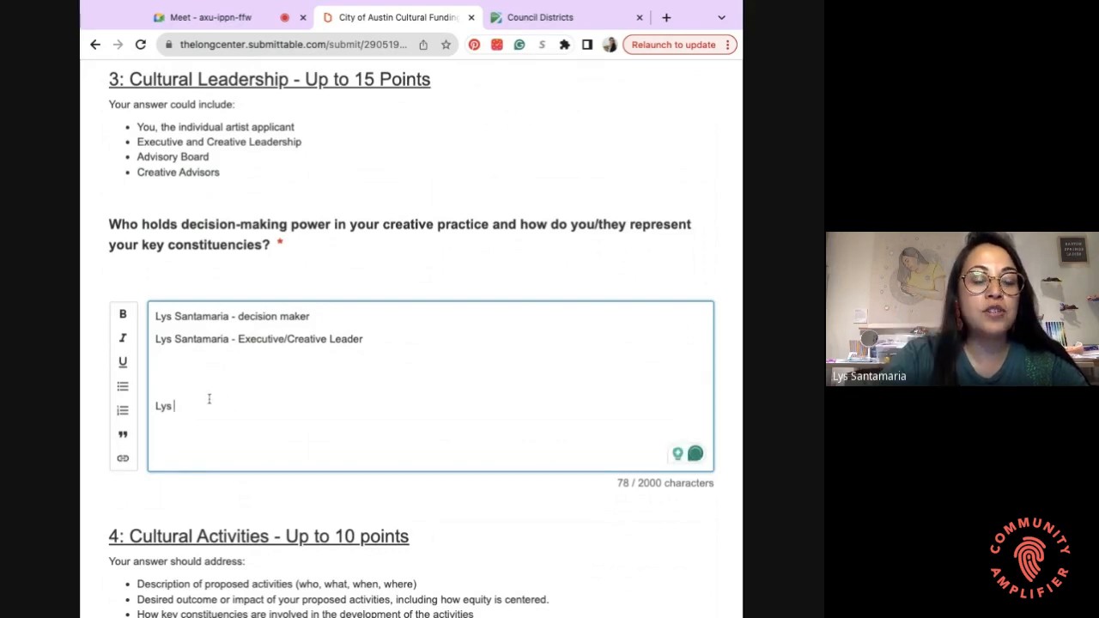
type("S")
key("BackSpace")
type("is a ")
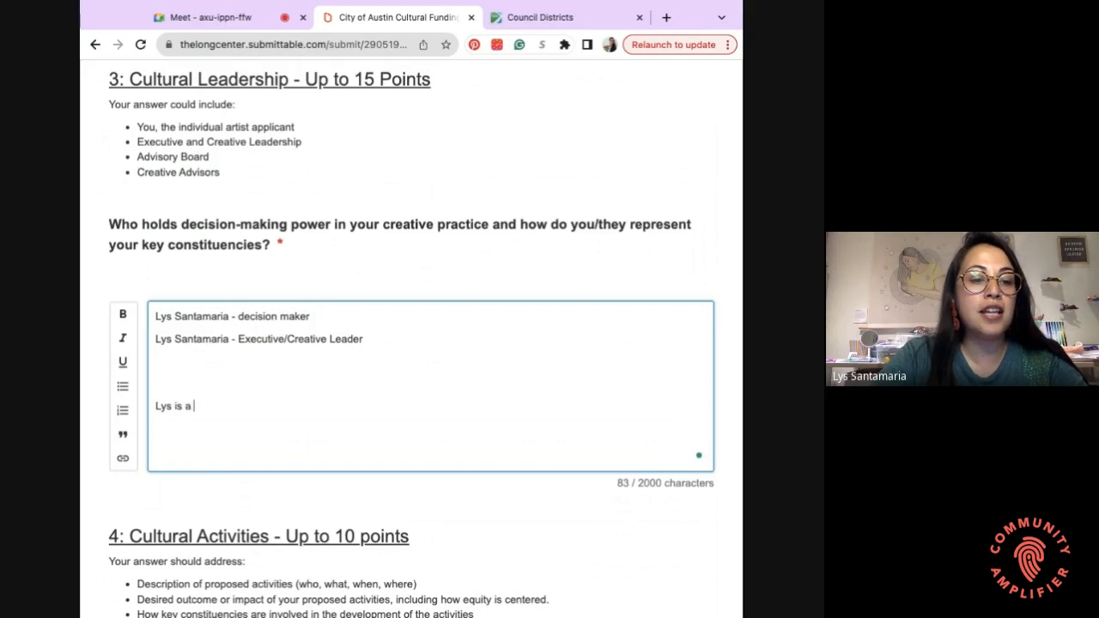
type("Latina ")
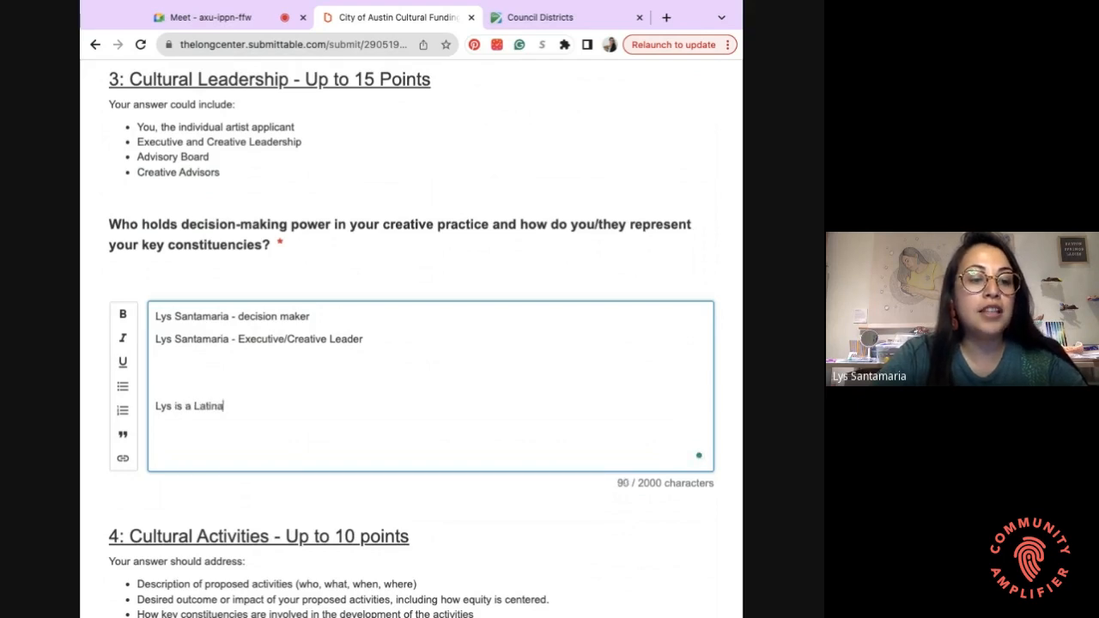
type("artist livi")
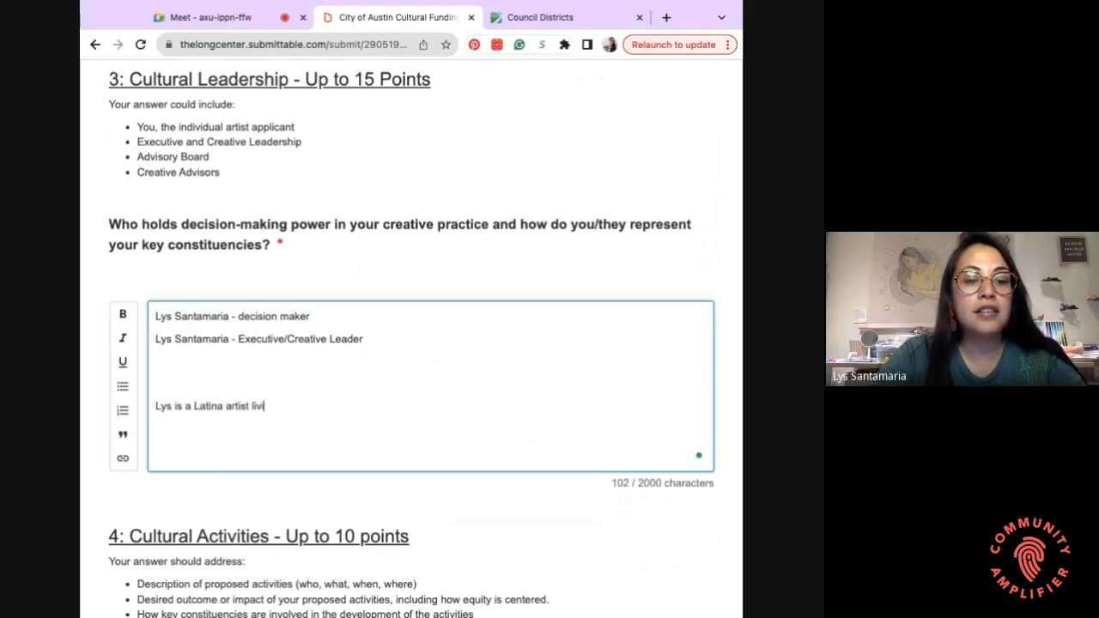
type("ng in Austin, T")
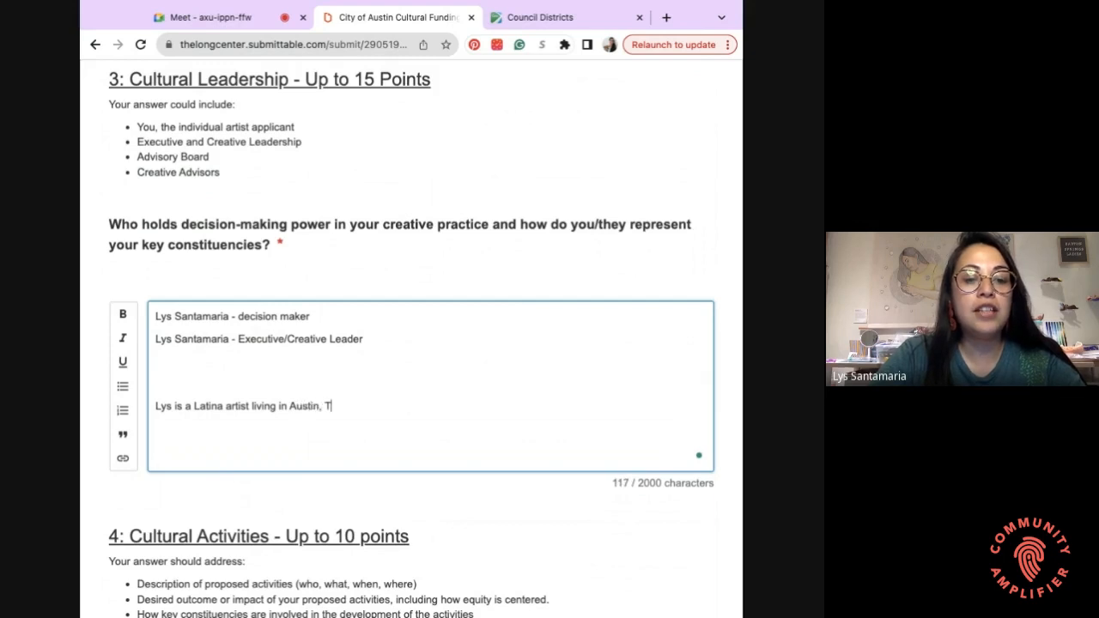
type("exas.")
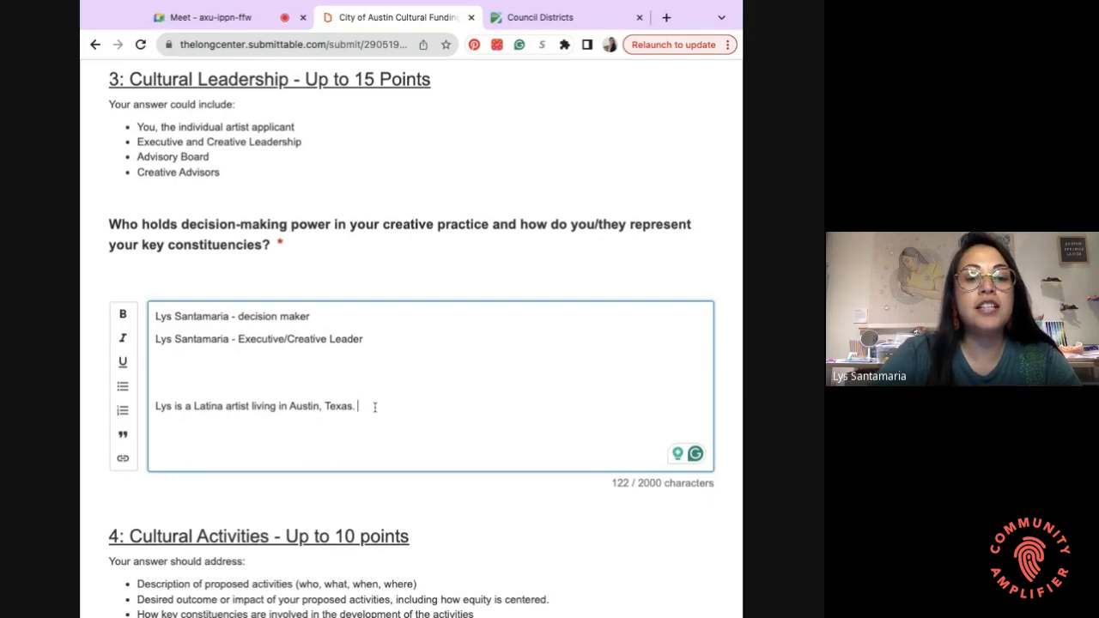
- Add sentences on key constituents being Latinas in Austin and her lived experience in this city
type("Her p")
key("BackSpace")
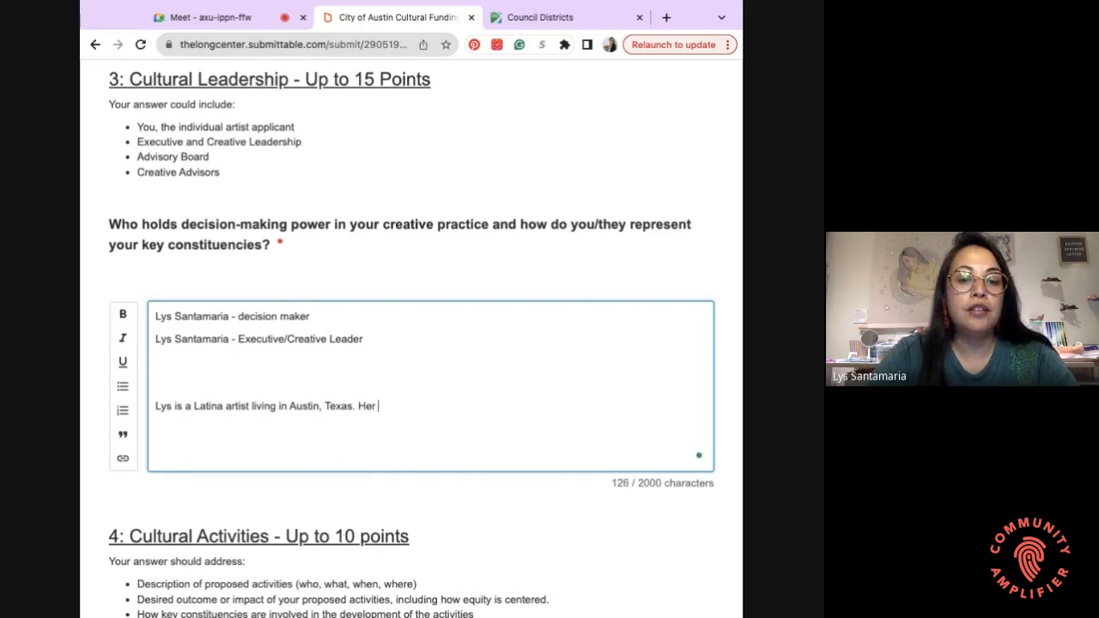
type("key constituents are ")
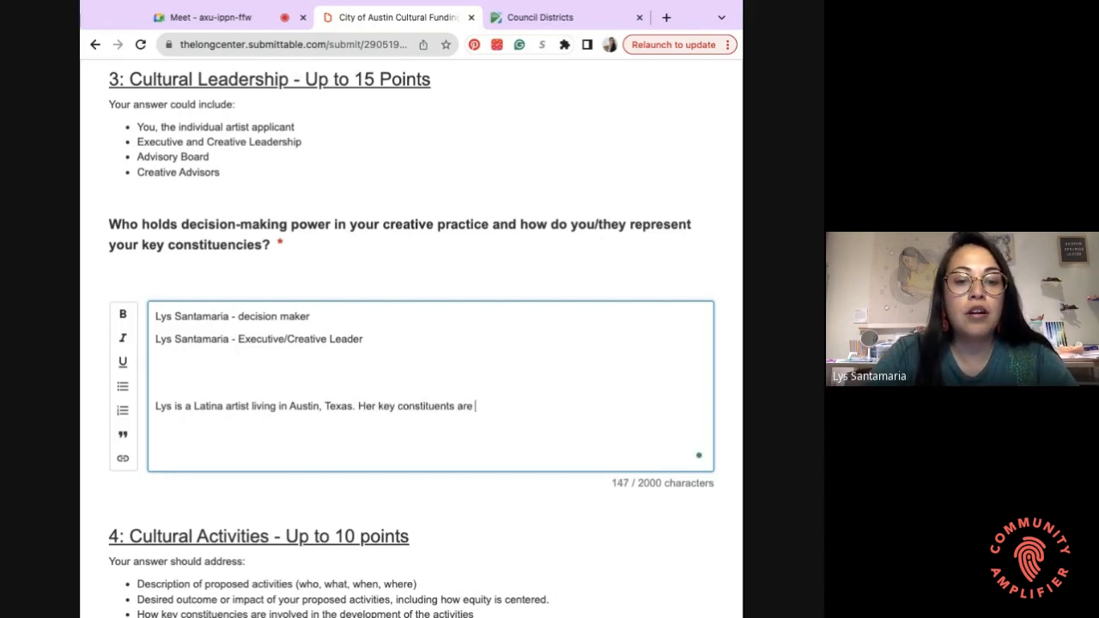
type("Latina")
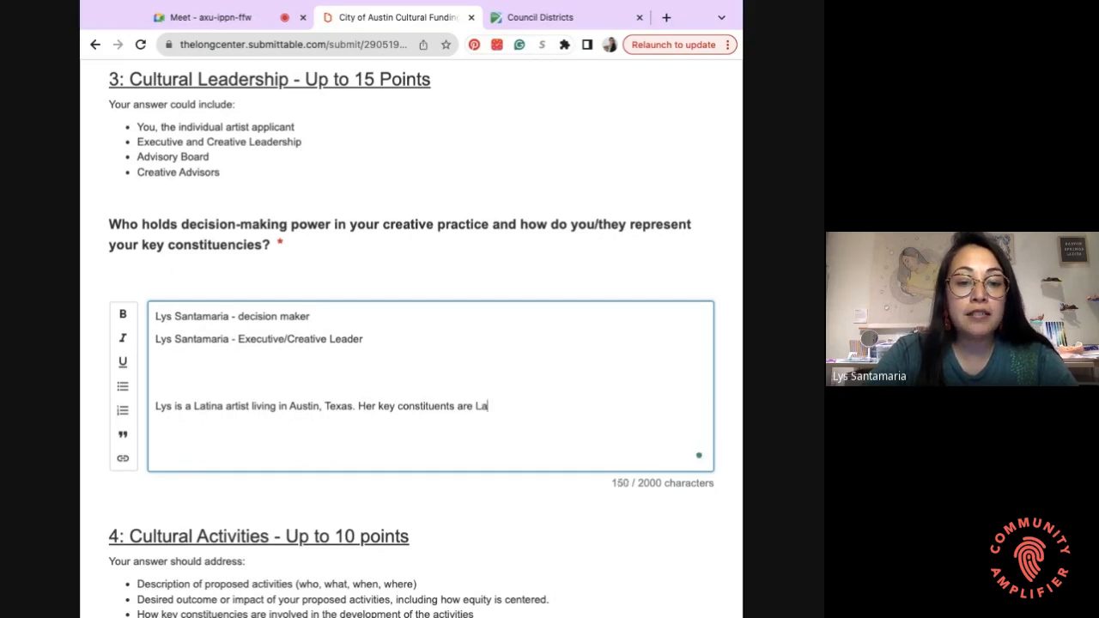
type("s in ")
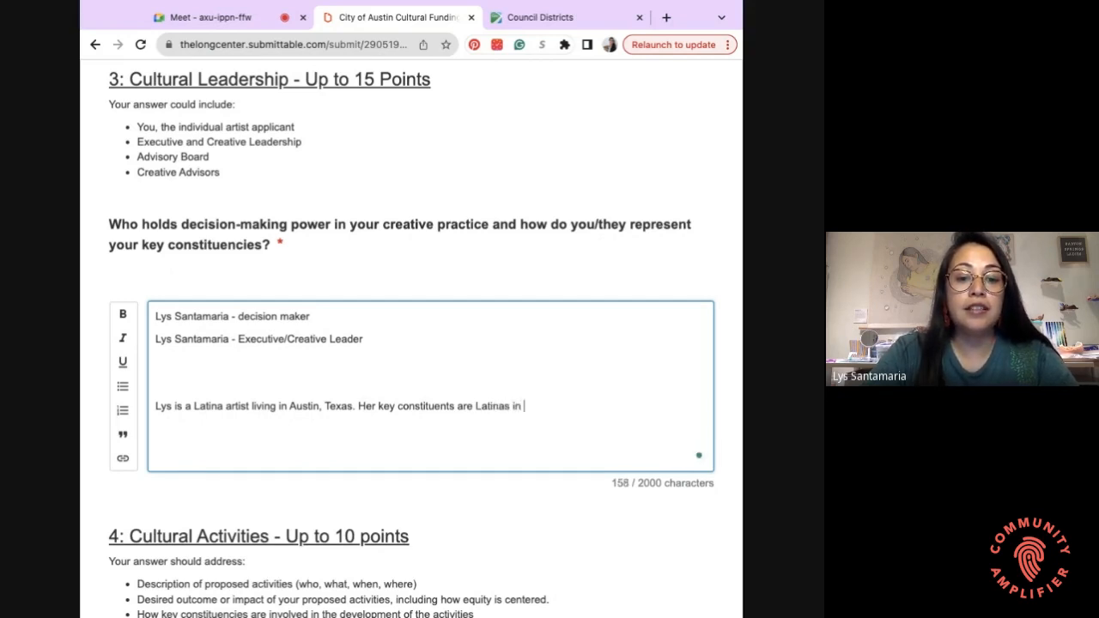
type("Austin. S")
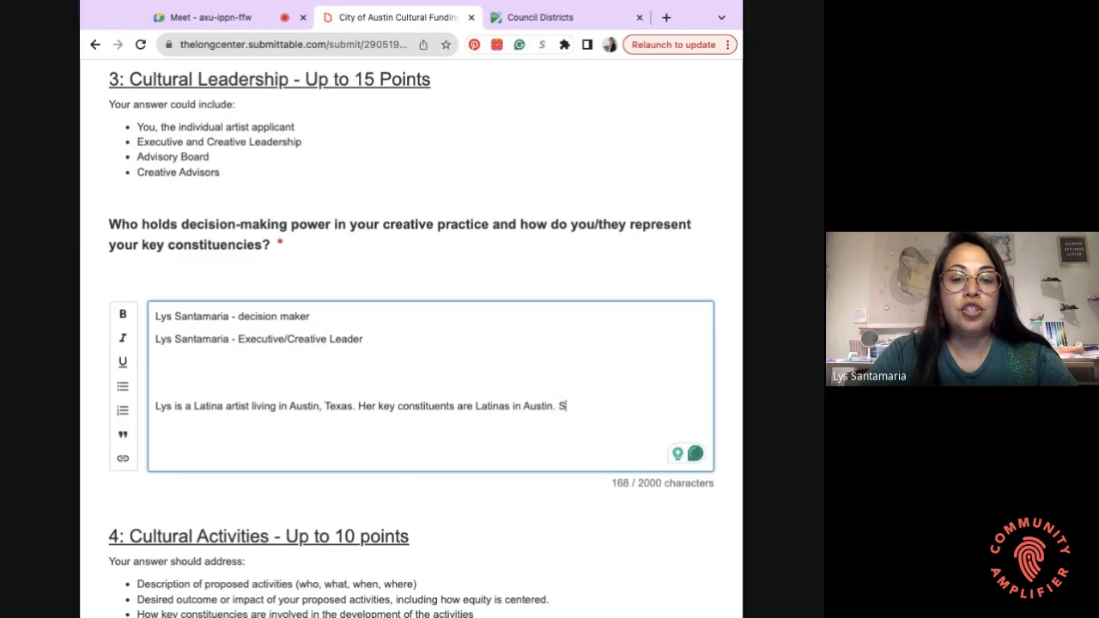
type("he represen")
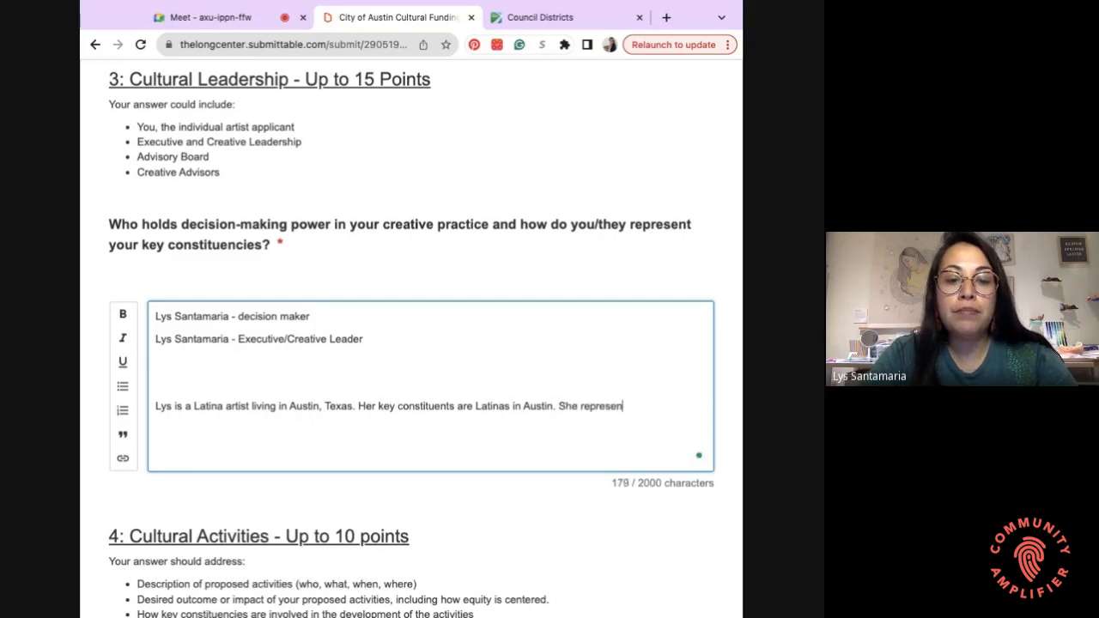
type("ts her ")
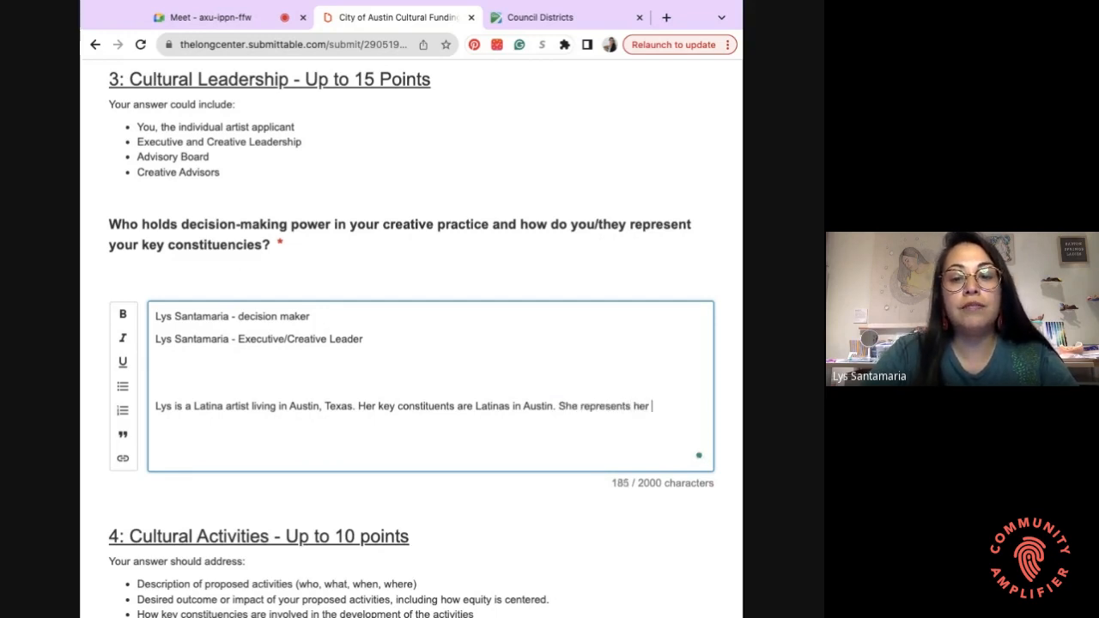
type("audien")
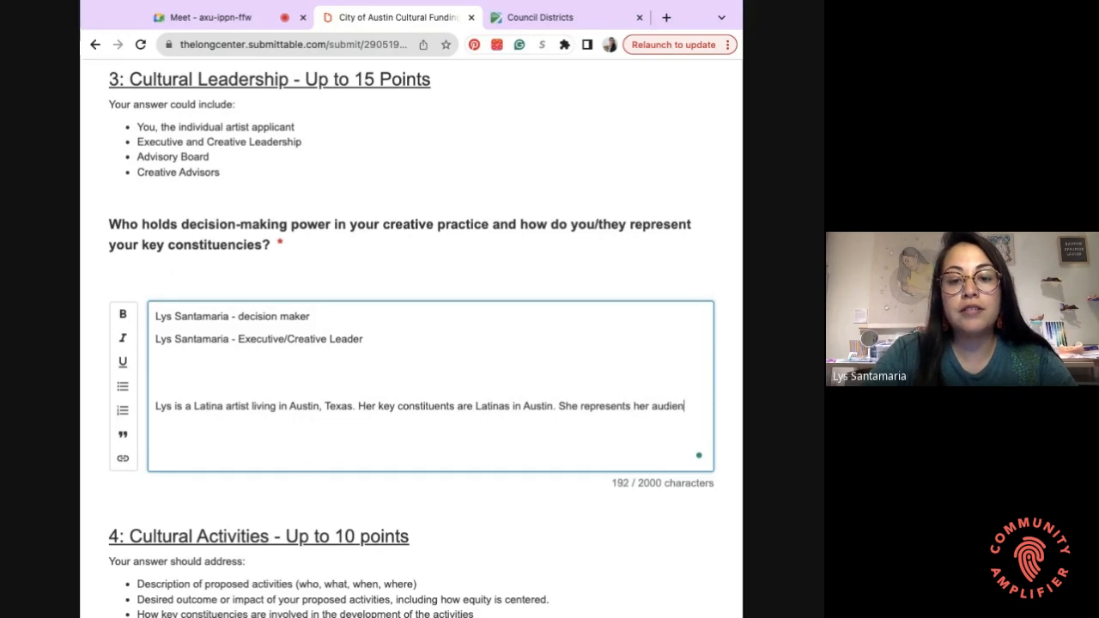
type("ce as ")
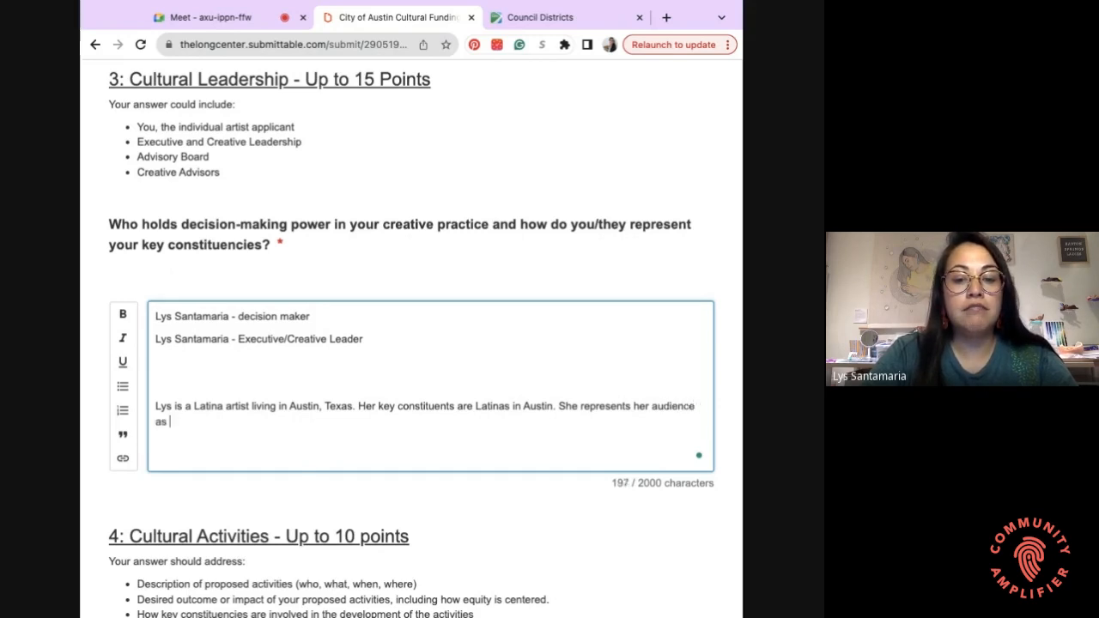
type("she has ")
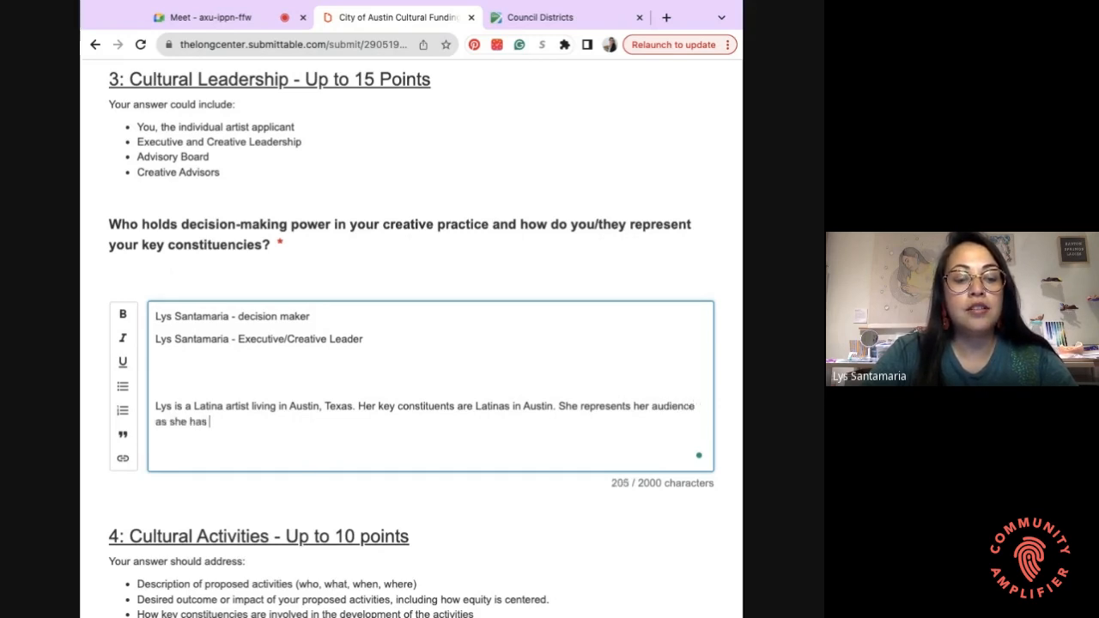
type("real lived ")
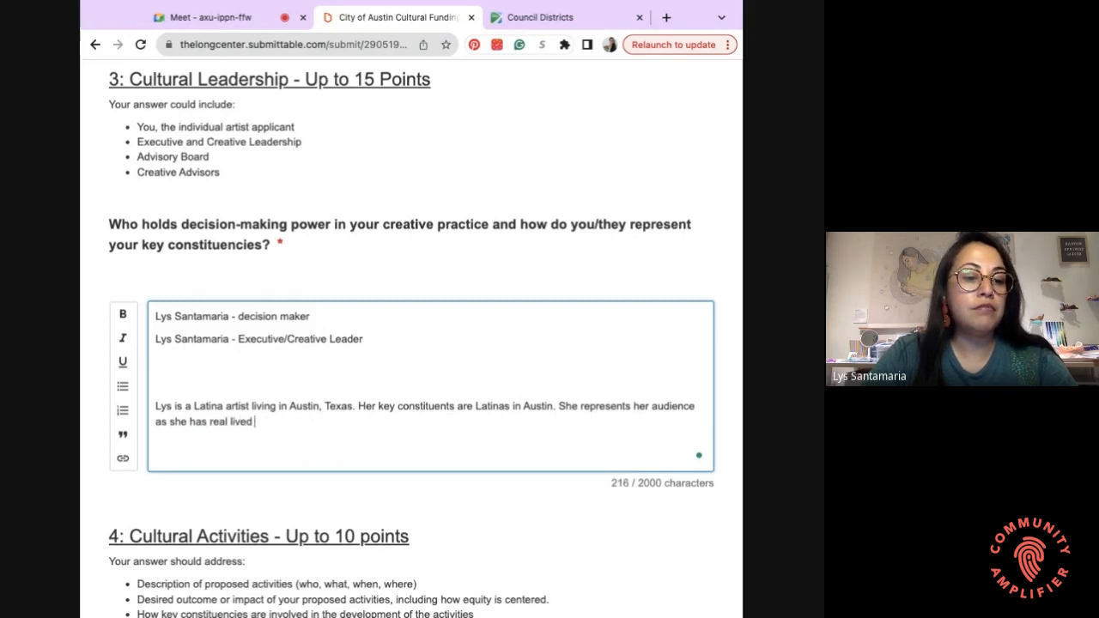
type("experine")
key("BackSpace")
key("BackSpace")
type("enc")
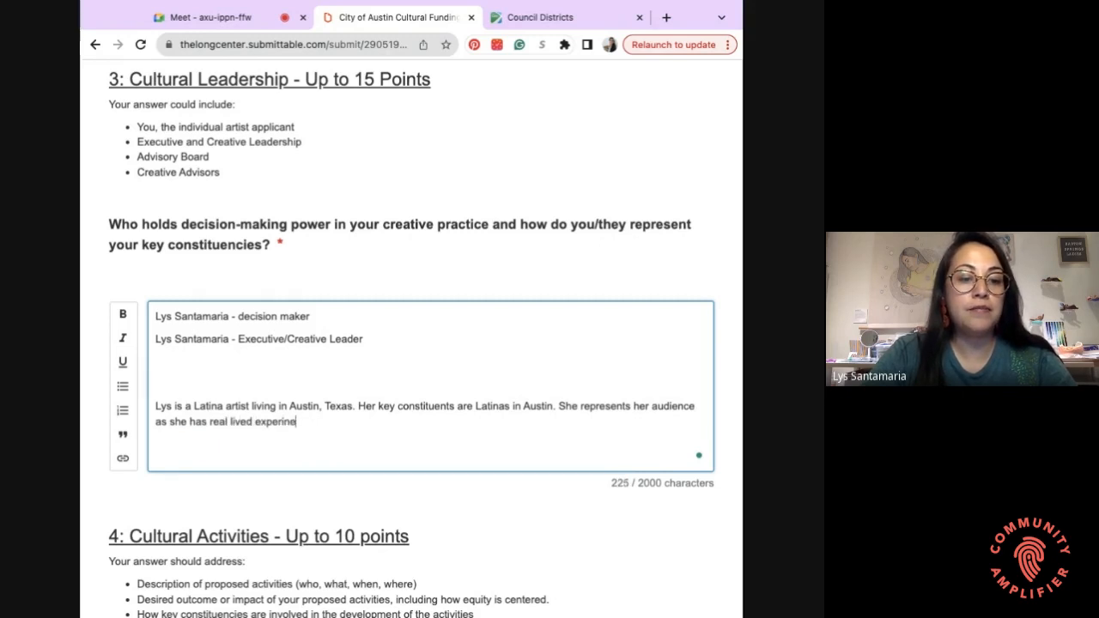
type("e as a latin woman living in this city.")
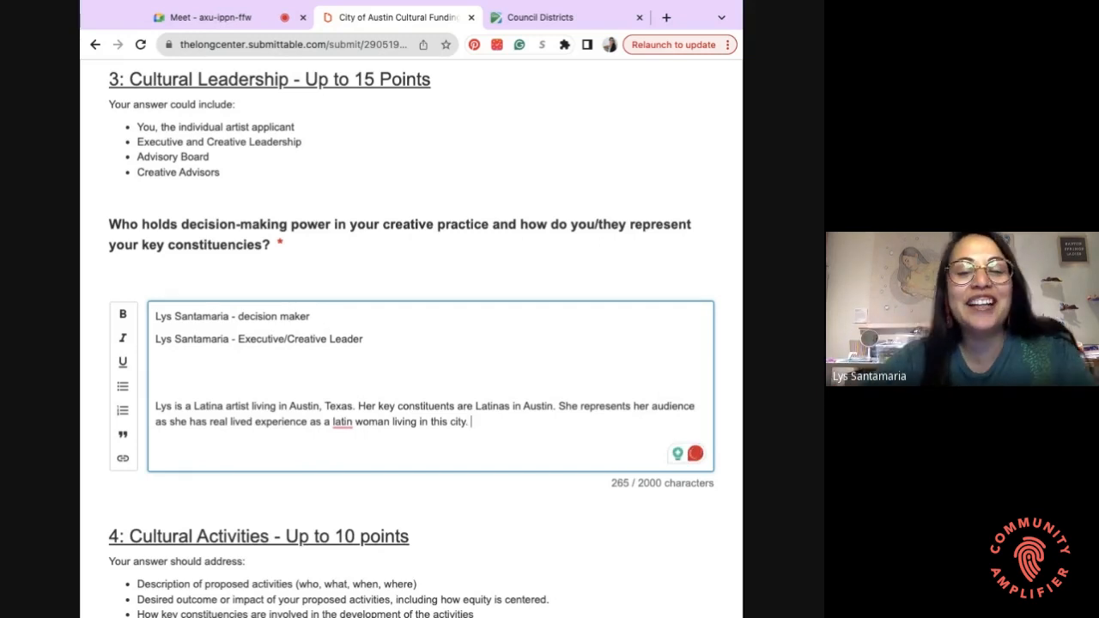
scroll(342, 453, "down", 1)
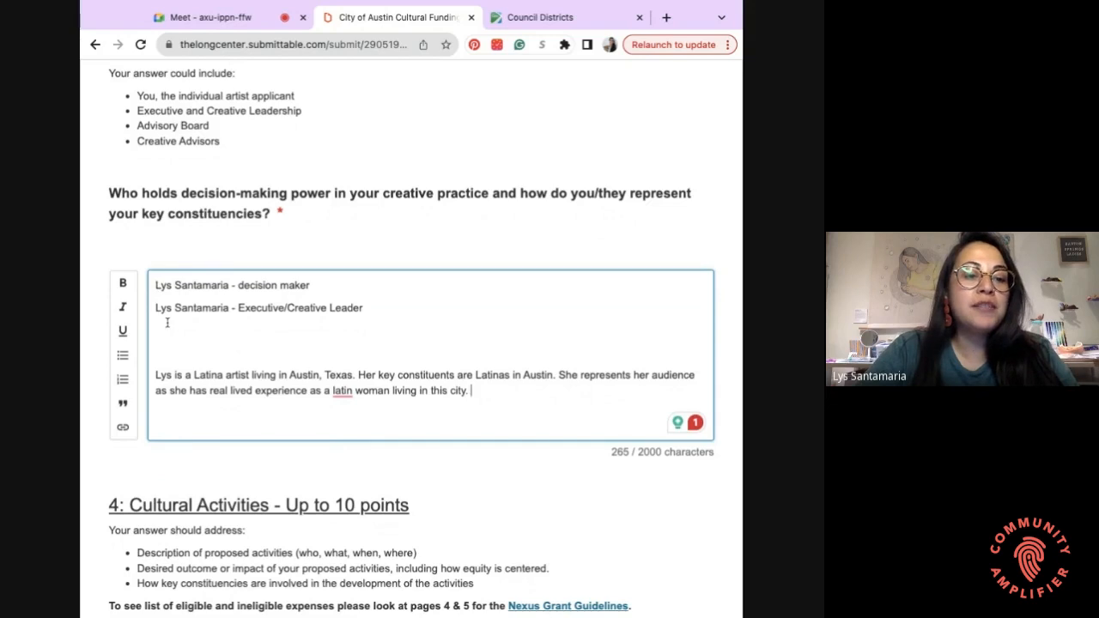
- Scroll past the finished Cultural Leadership answer to the Section 4 Cultural Activities question
scroll(178, 277, "up", 1)
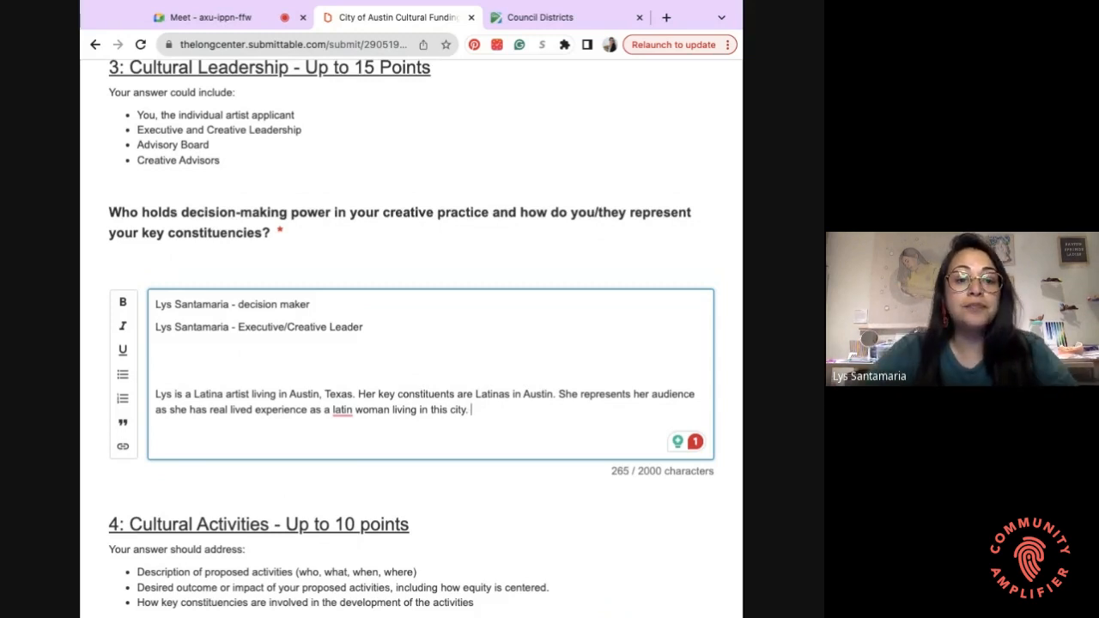
scroll(228, 199, "down", 5)
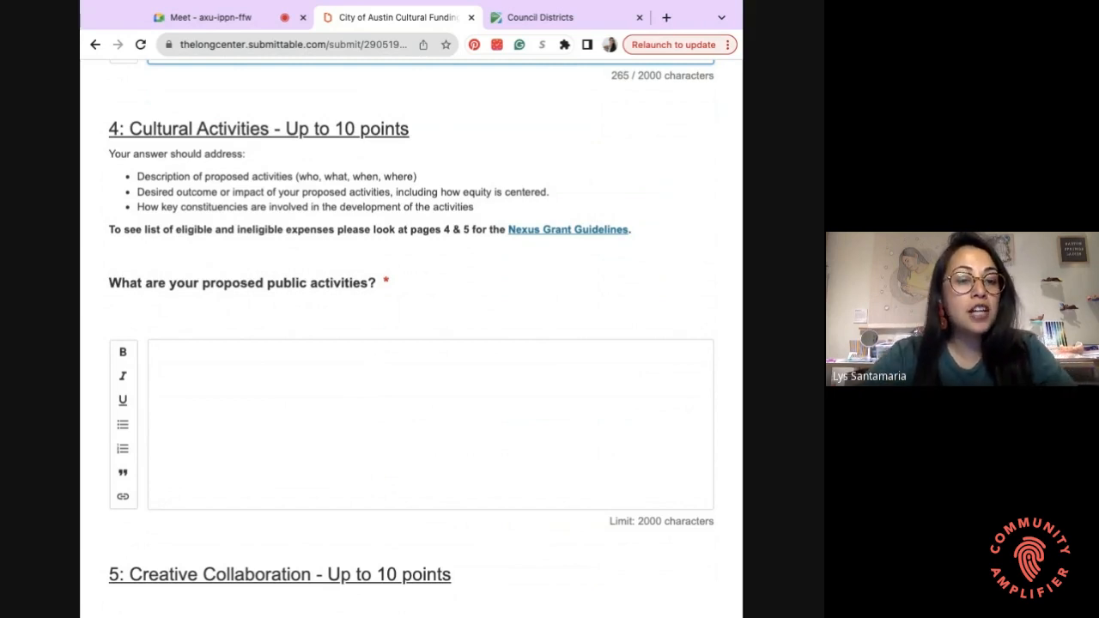
left_click(343, 395)
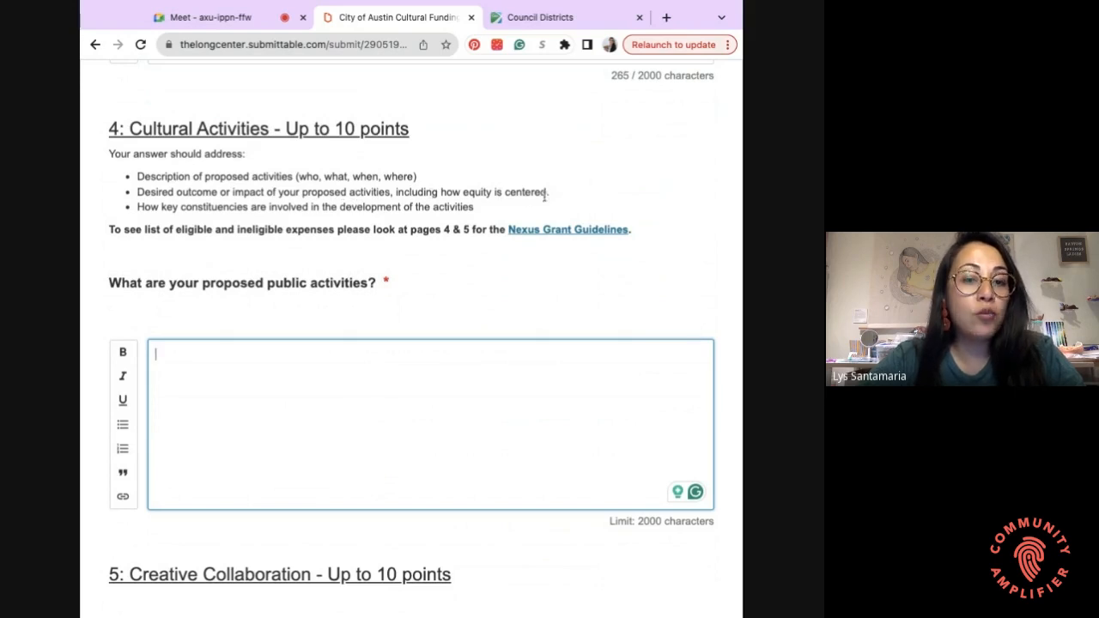
left_click_drag(548, 192, 464, 192)
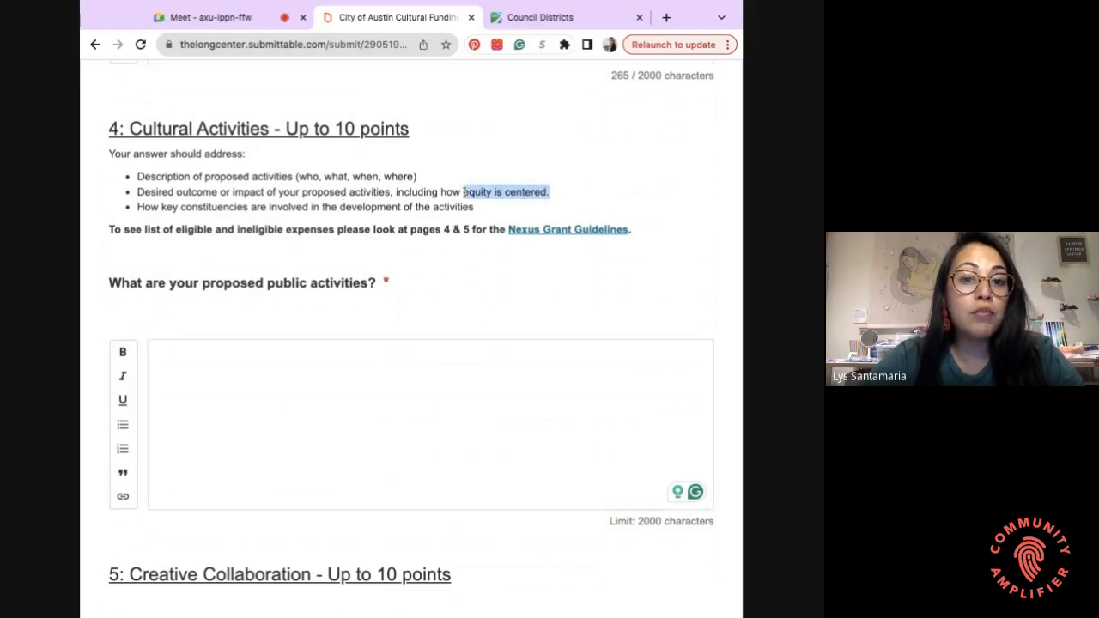
left_click(563, 190)
left_click_drag(557, 186, 492, 192)
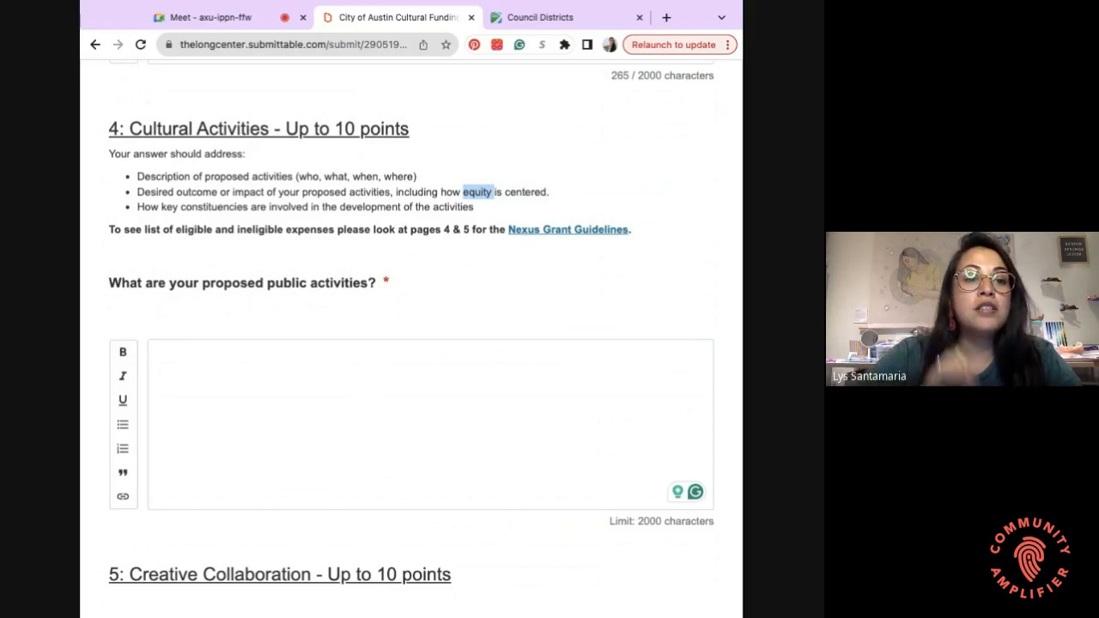
left_click(476, 194)
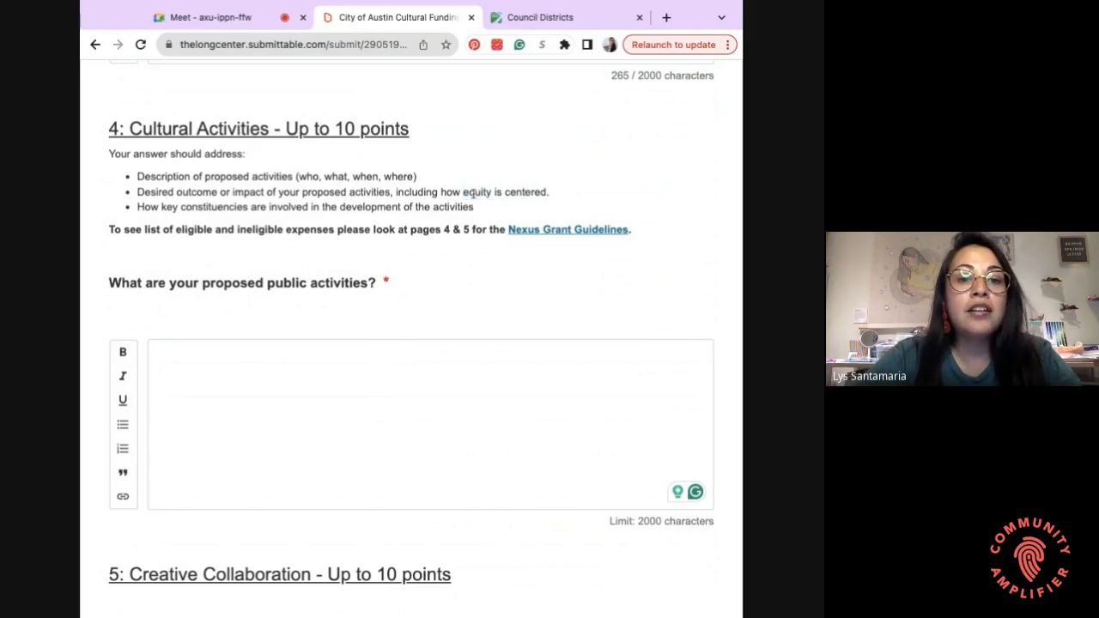
double_click(476, 194)
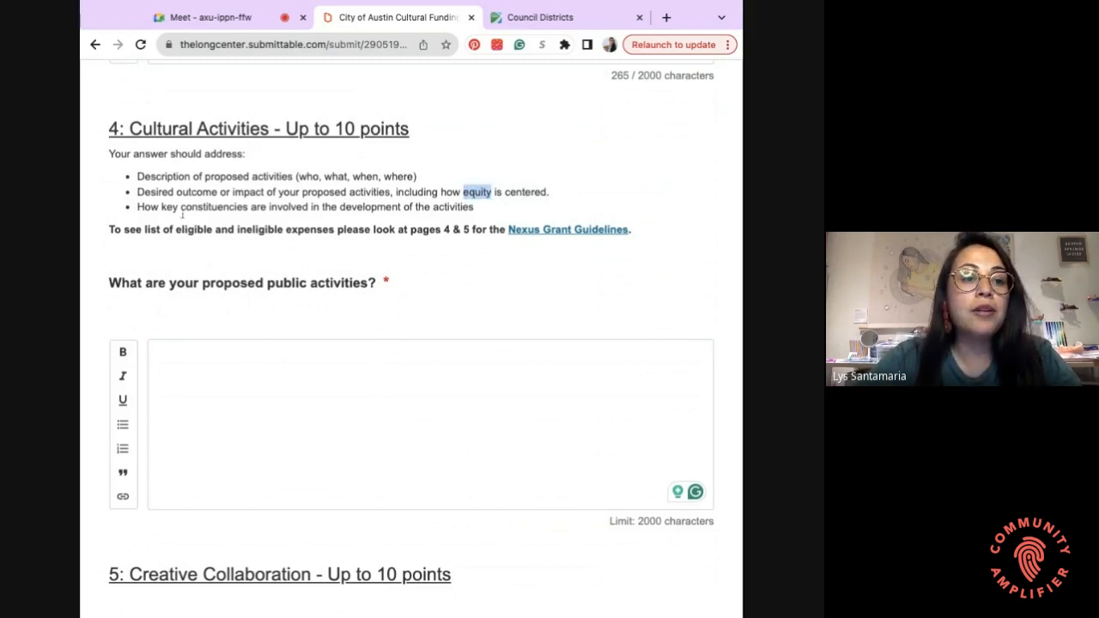
left_click_drag(137, 207, 474, 207)
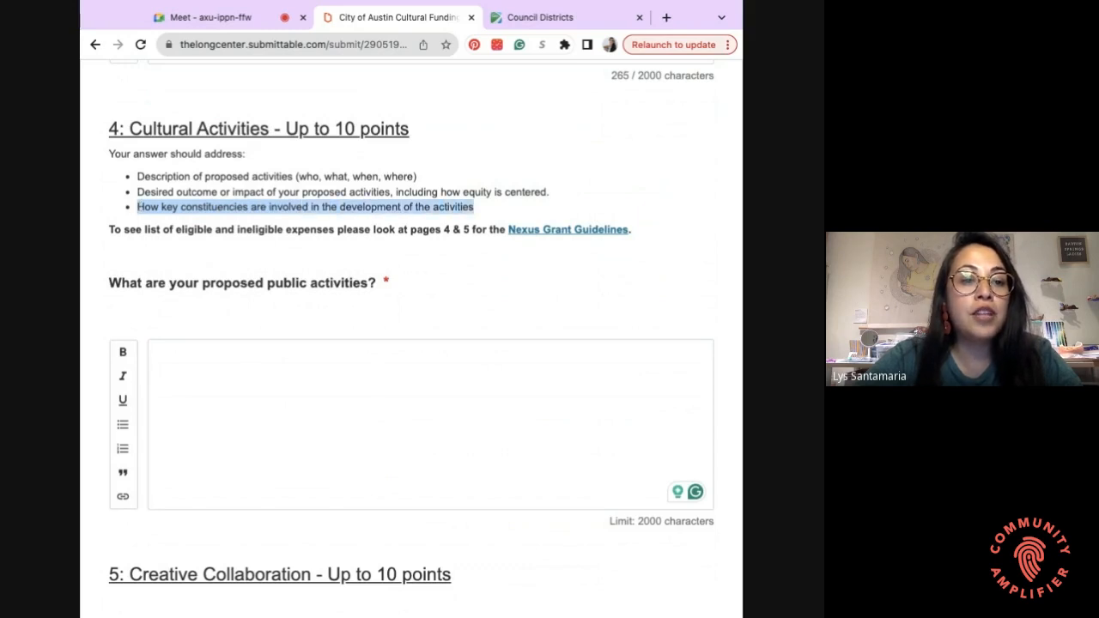
left_click(476, 207)
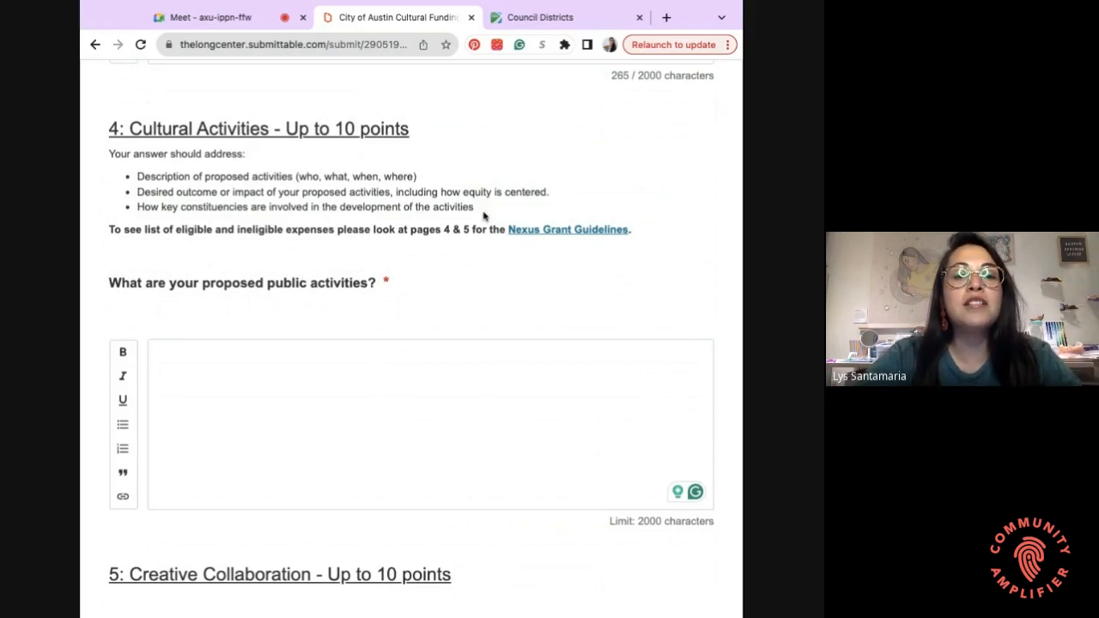
left_click_drag(481, 214, 269, 208)
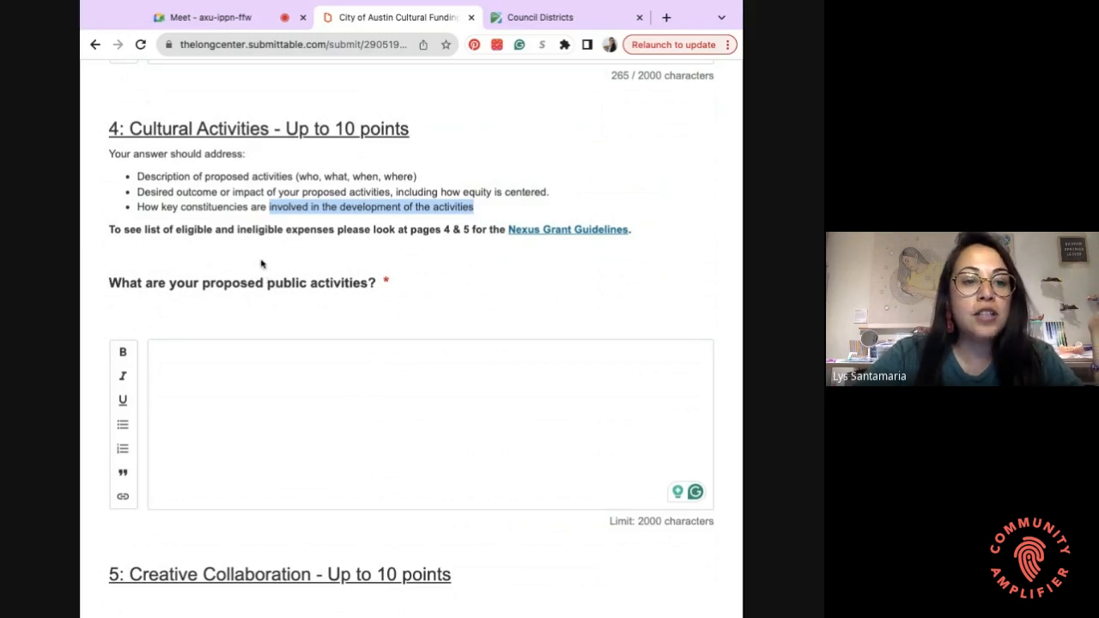
left_click(276, 297)
scroll(276, 297, "down", 1)
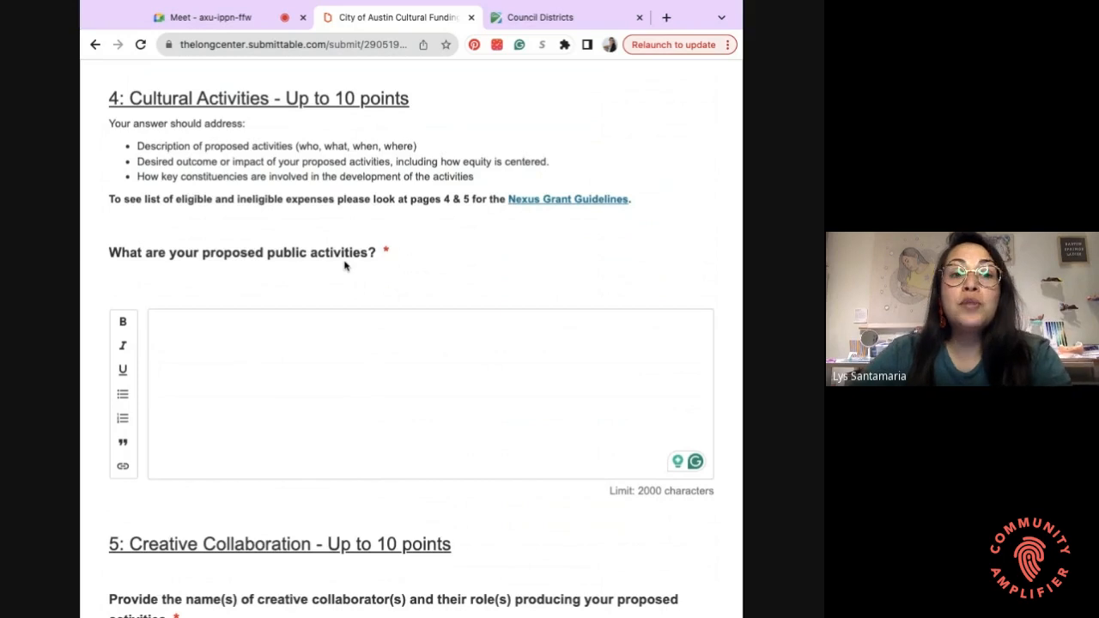
left_click(323, 343)
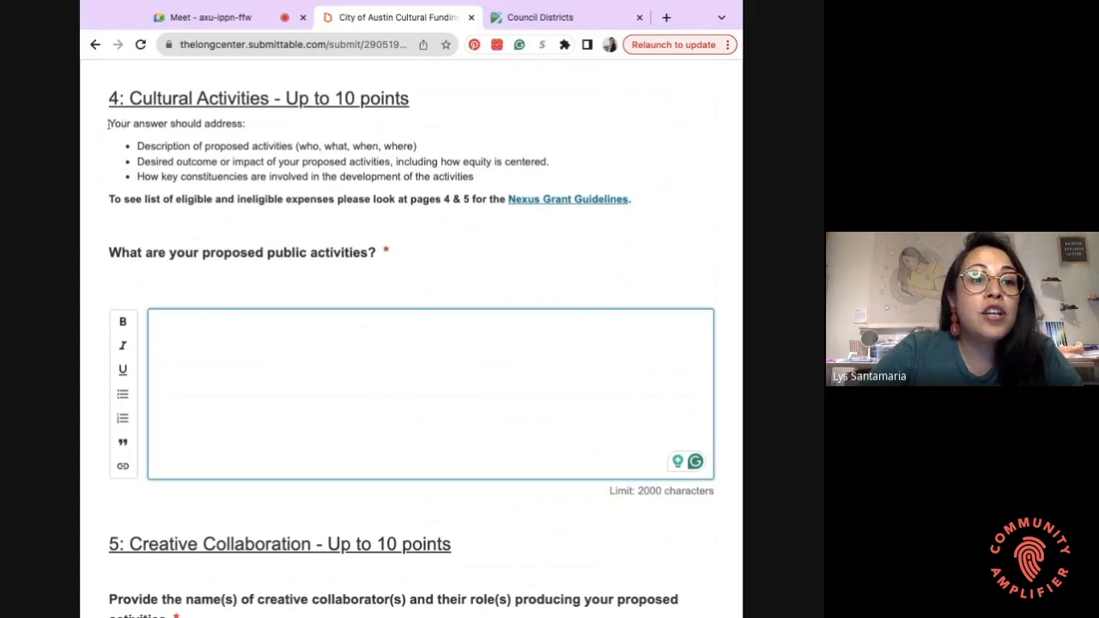
left_click_drag(108, 123, 251, 127)
left_click(185, 124)
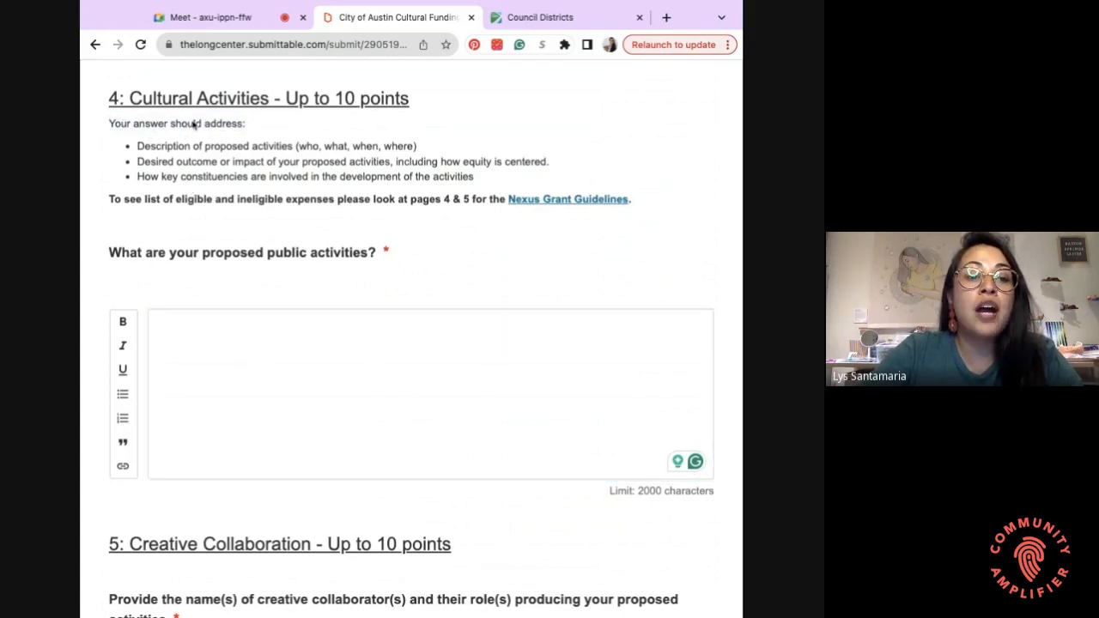
left_click(182, 325)
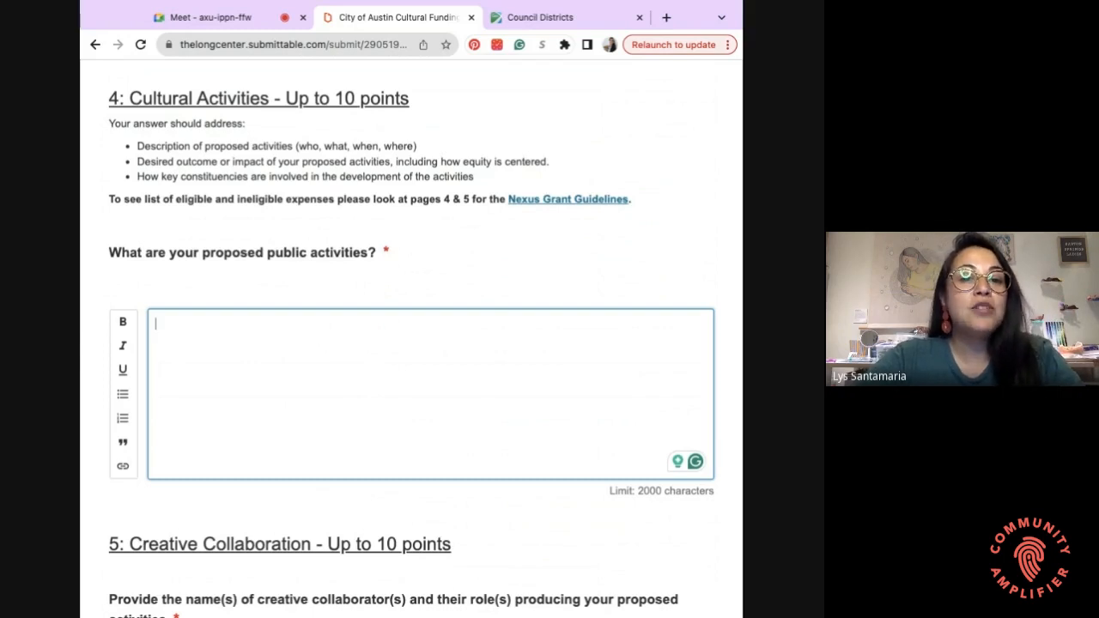
- Place the cursor in the empty Section 5 Creative Collaboration answer box
scroll(412, 337, "down", 1)
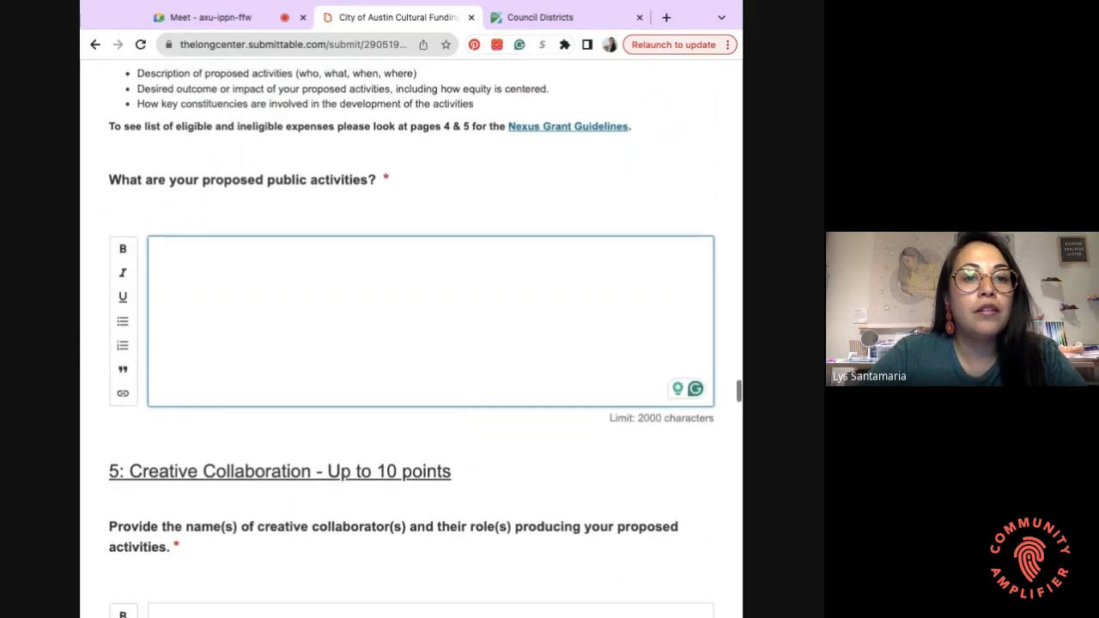
scroll(412, 337, "up", 1)
scroll(412, 337, "down", 3)
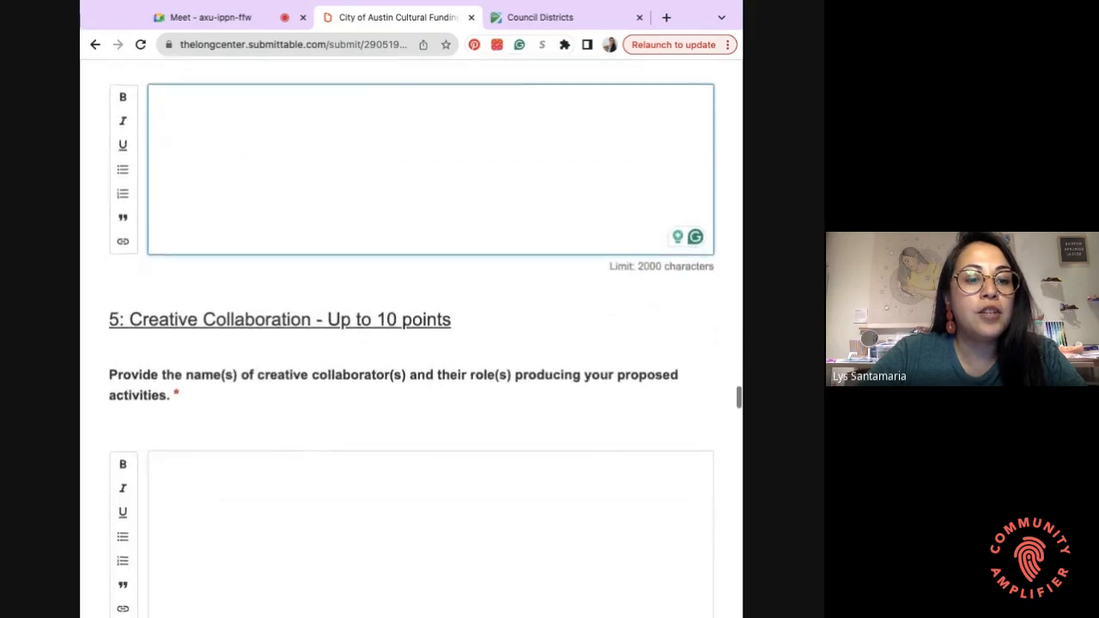
scroll(216, 344, "down", 2)
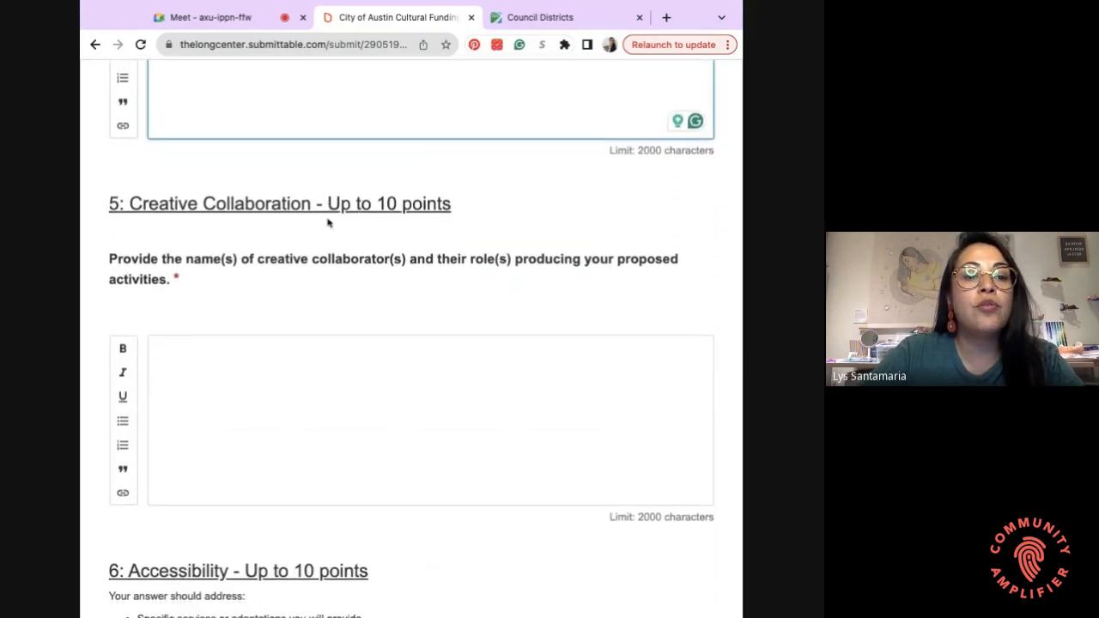
scroll(314, 283, "down", 1)
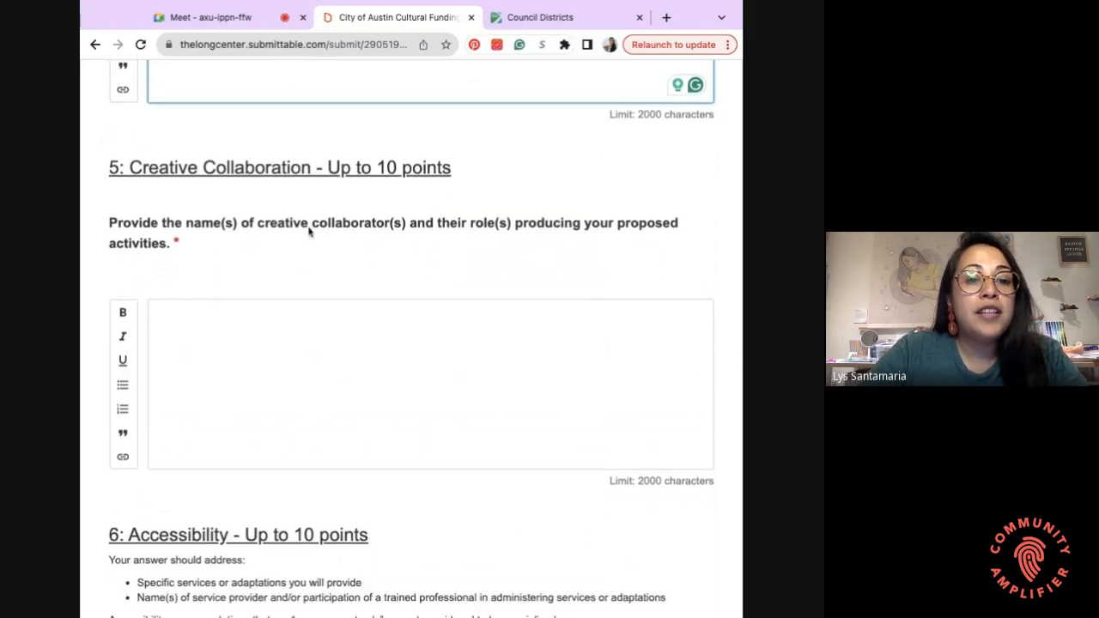
scroll(436, 243, "down", 2)
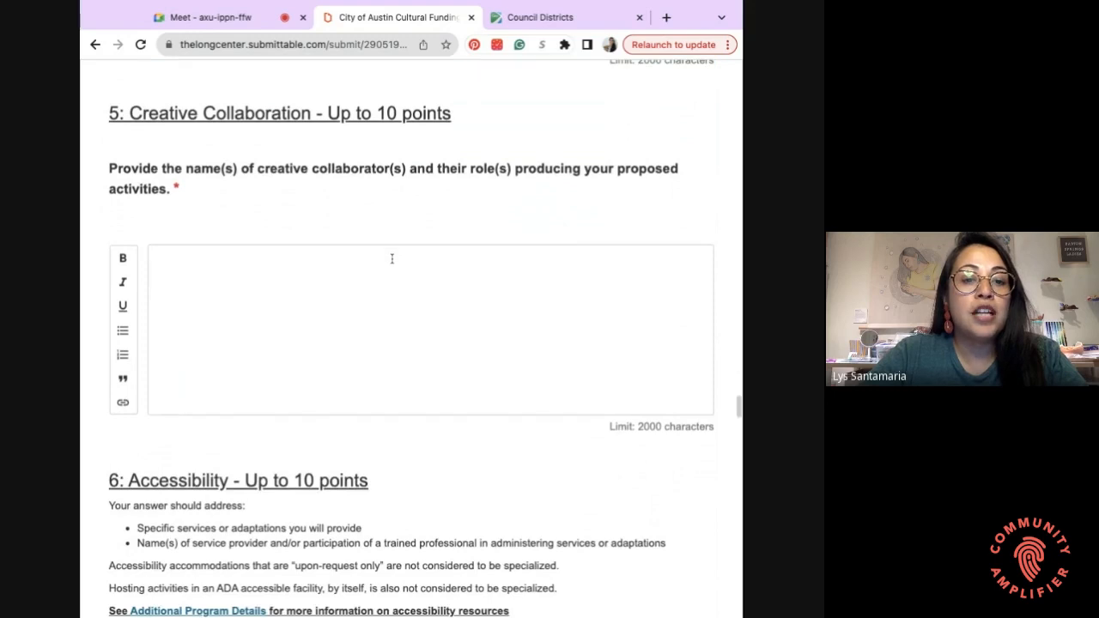
left_click(392, 258)
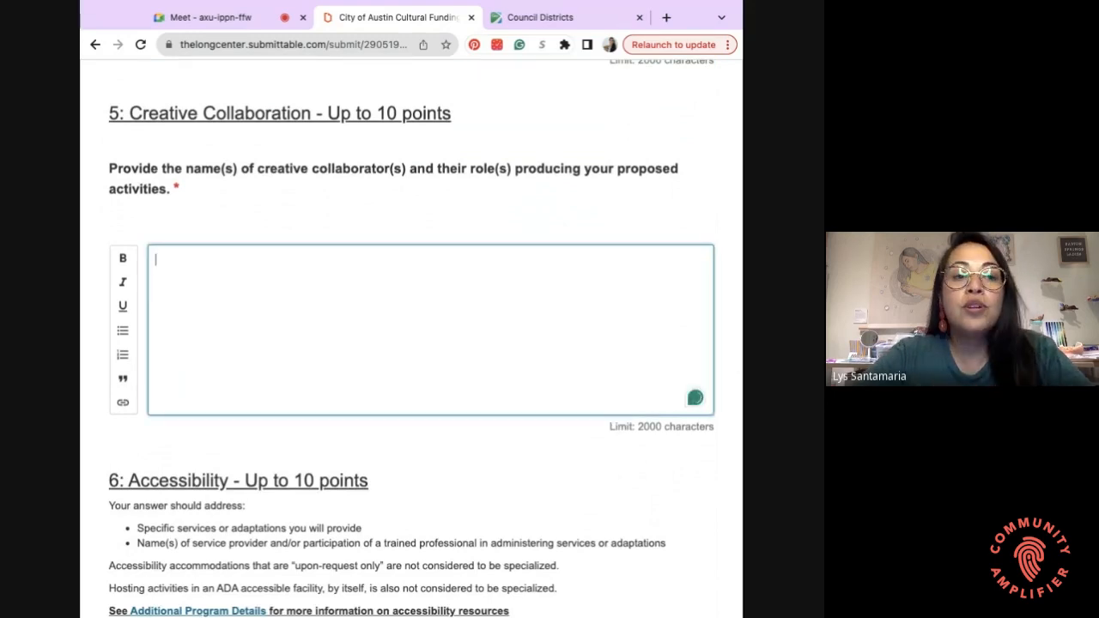
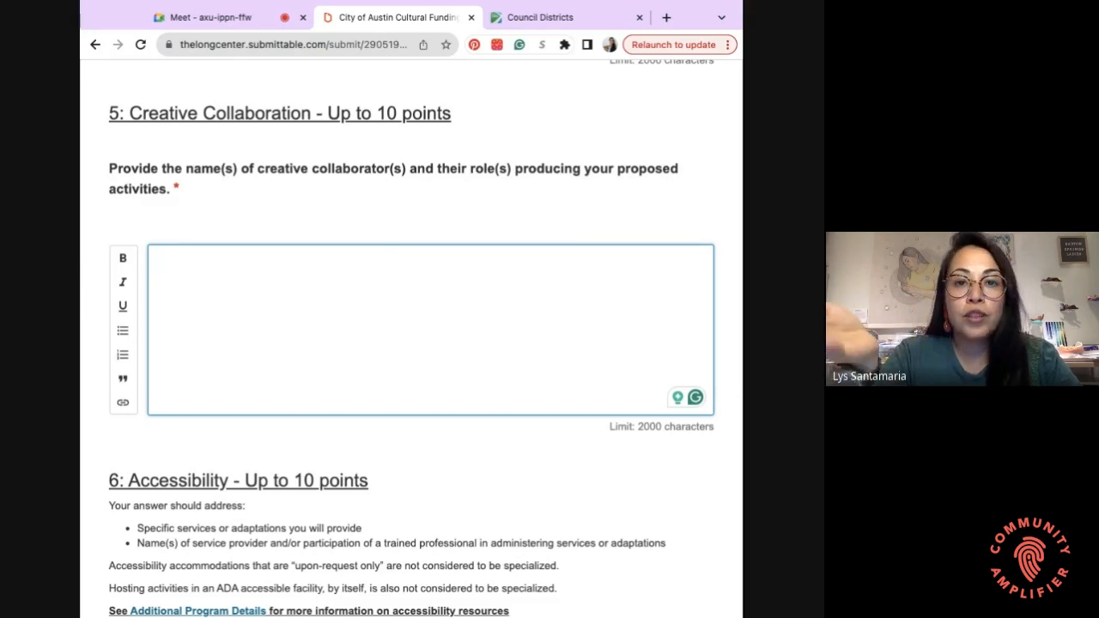
- Scroll past the Creative Collaboration box down to the 6: Accessibility section
scroll(412, 343, "down", 1)
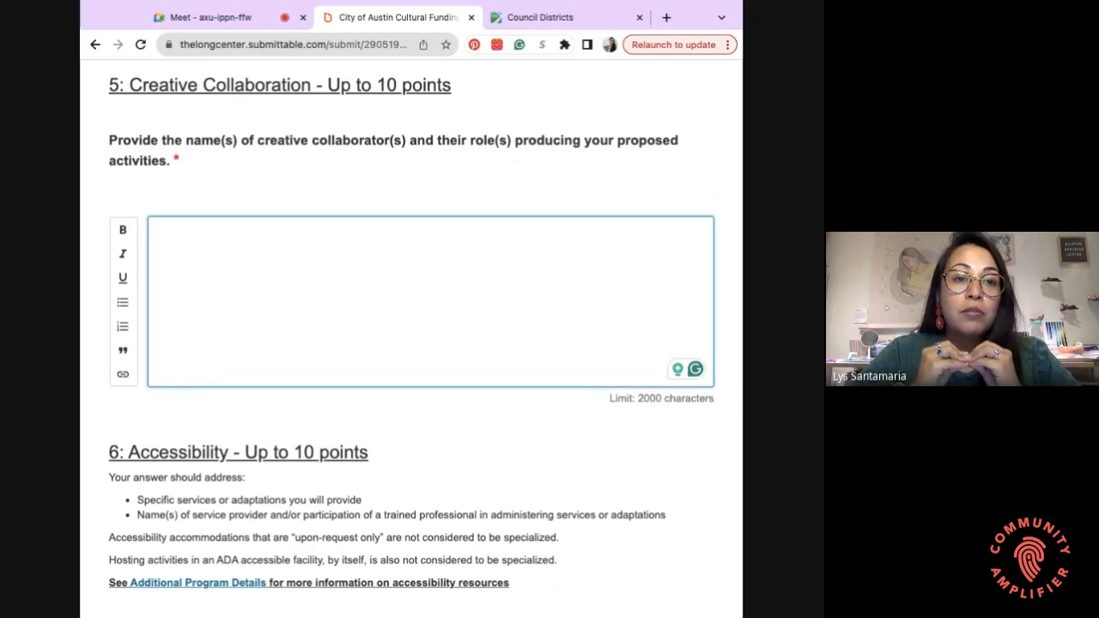
scroll(325, 309, "down", 3)
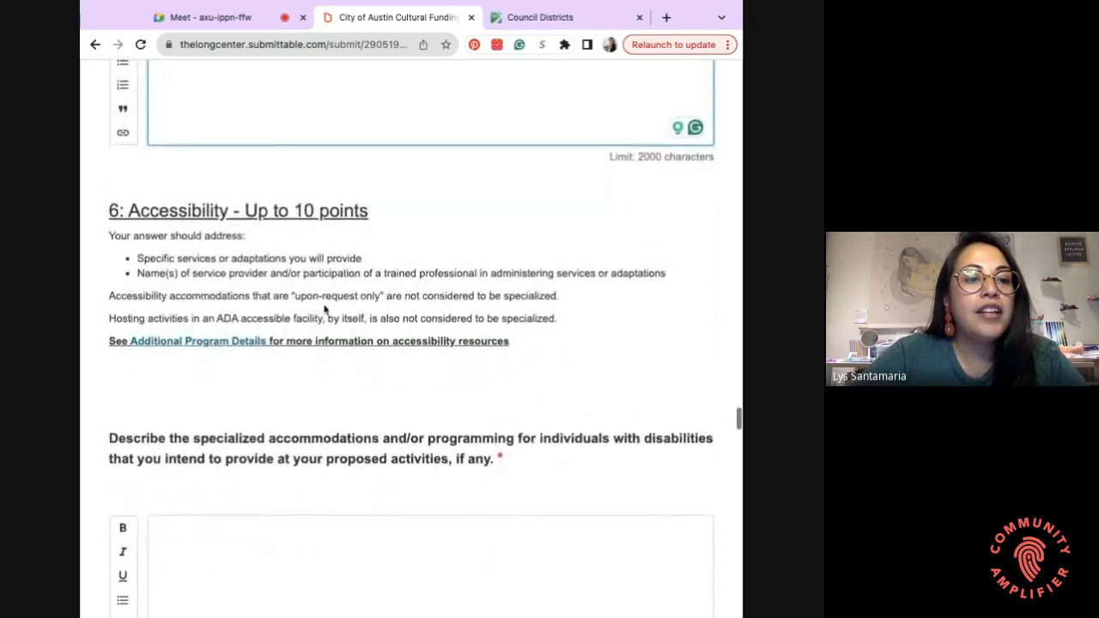
- Read through the Accessibility section and place the cursor in the disabilities accommodations answer box
scroll(324, 309, "down", 1)
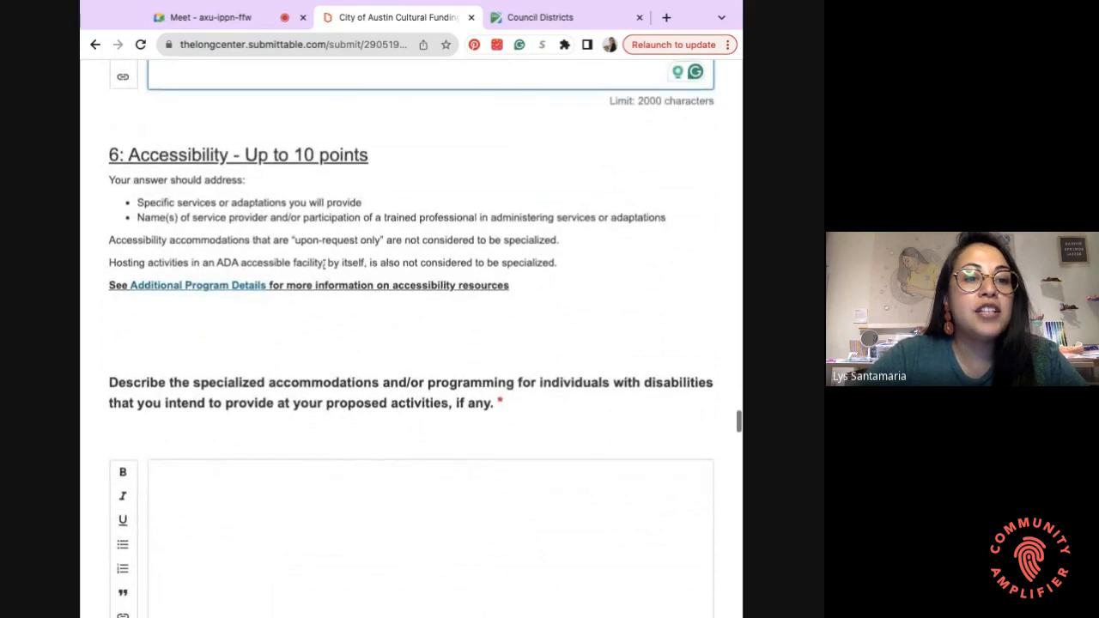
scroll(372, 163, "down", 1)
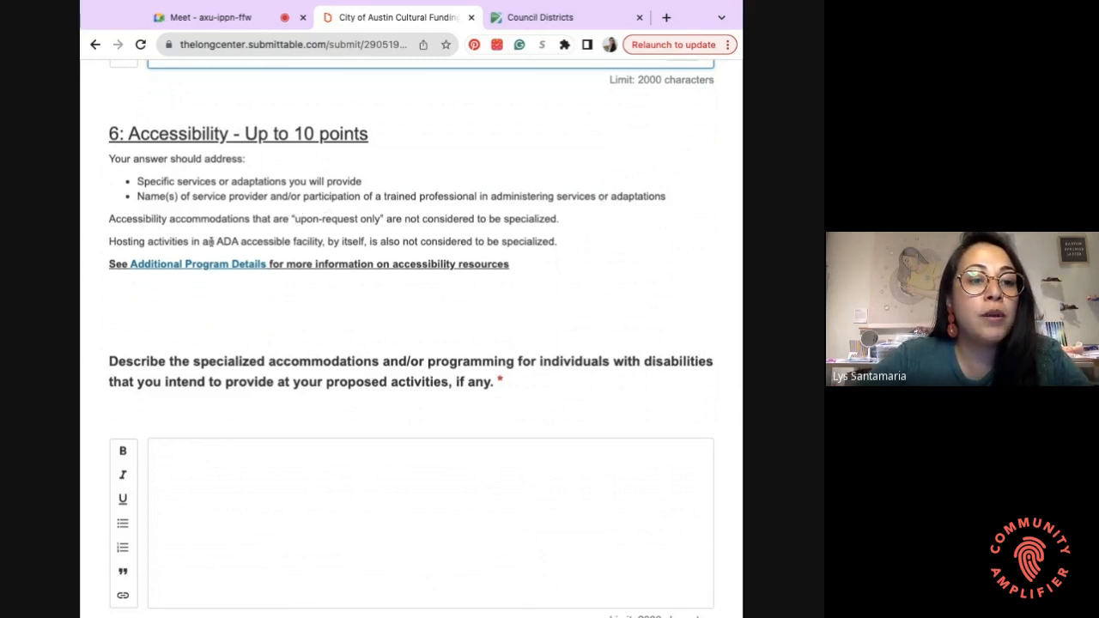
scroll(269, 274, "down", 1)
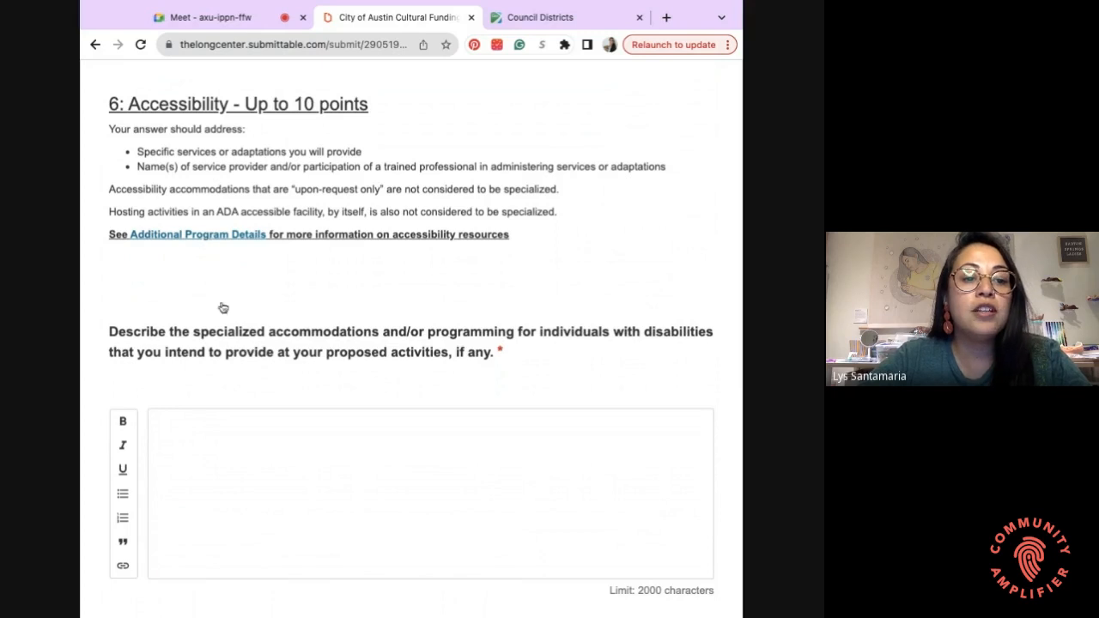
scroll(220, 307, "down", 1)
scroll(223, 307, "down", 1)
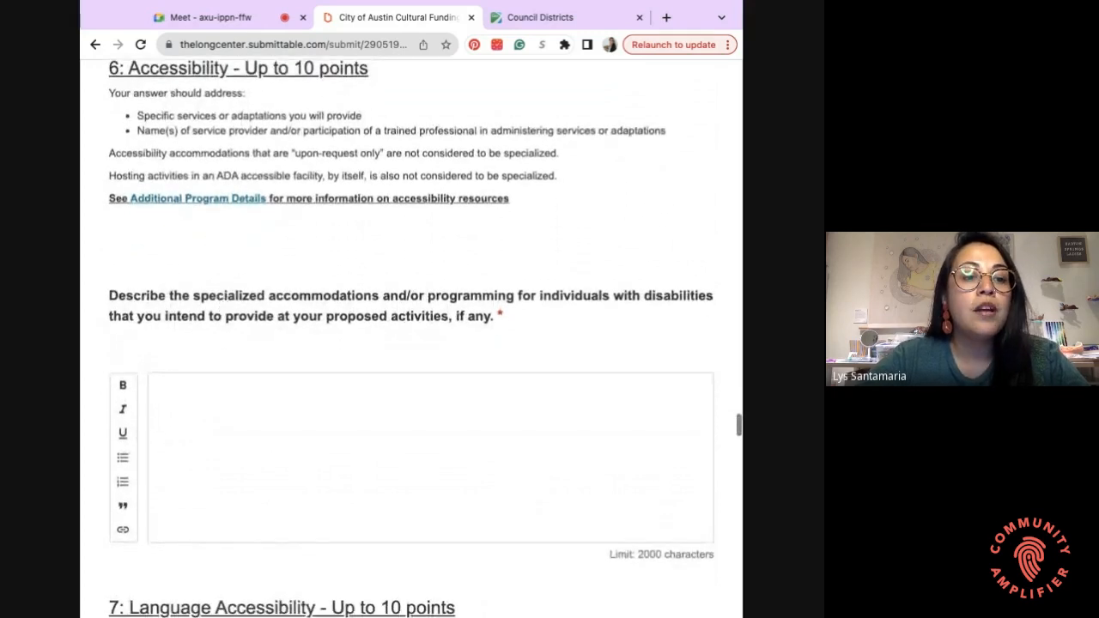
scroll(214, 253, "down", 1)
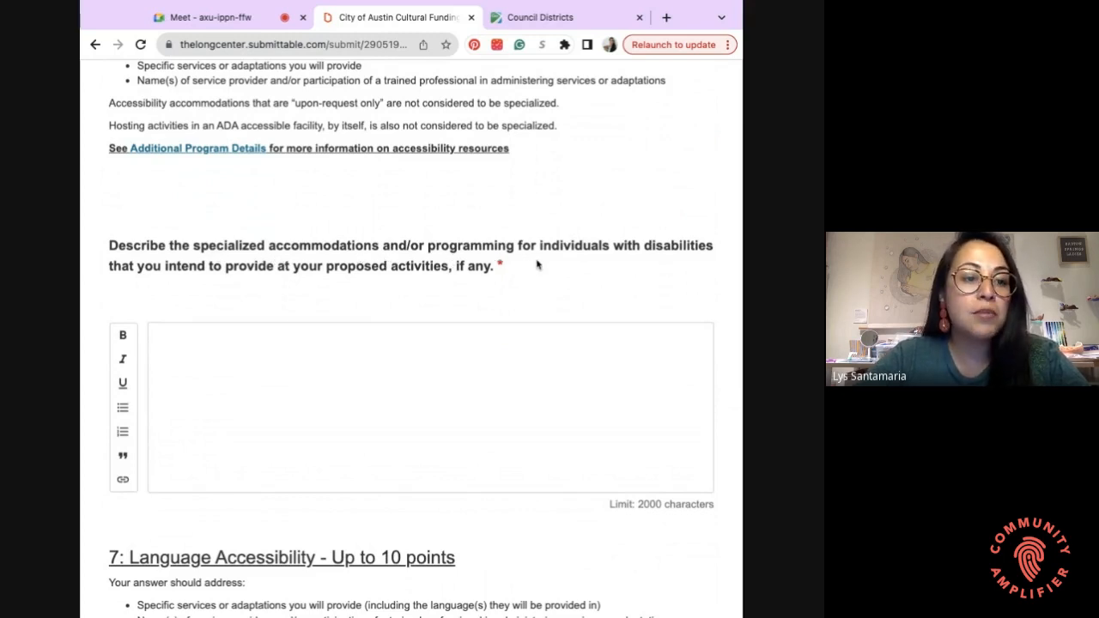
scroll(506, 269, "down", 2)
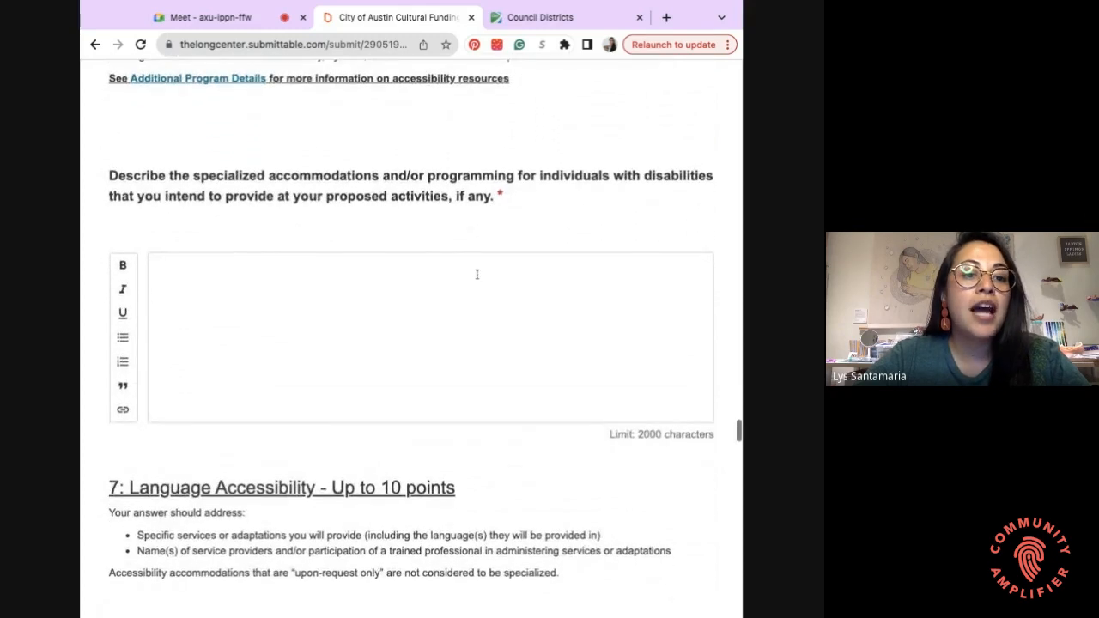
scroll(476, 274, "down", 1)
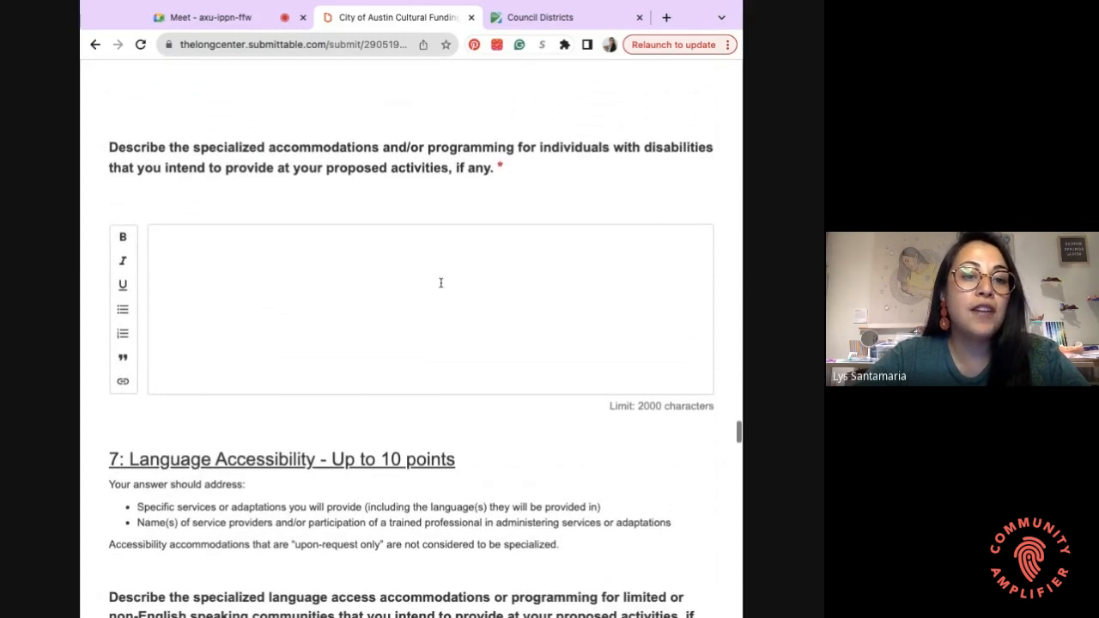
scroll(353, 116, "up", 5)
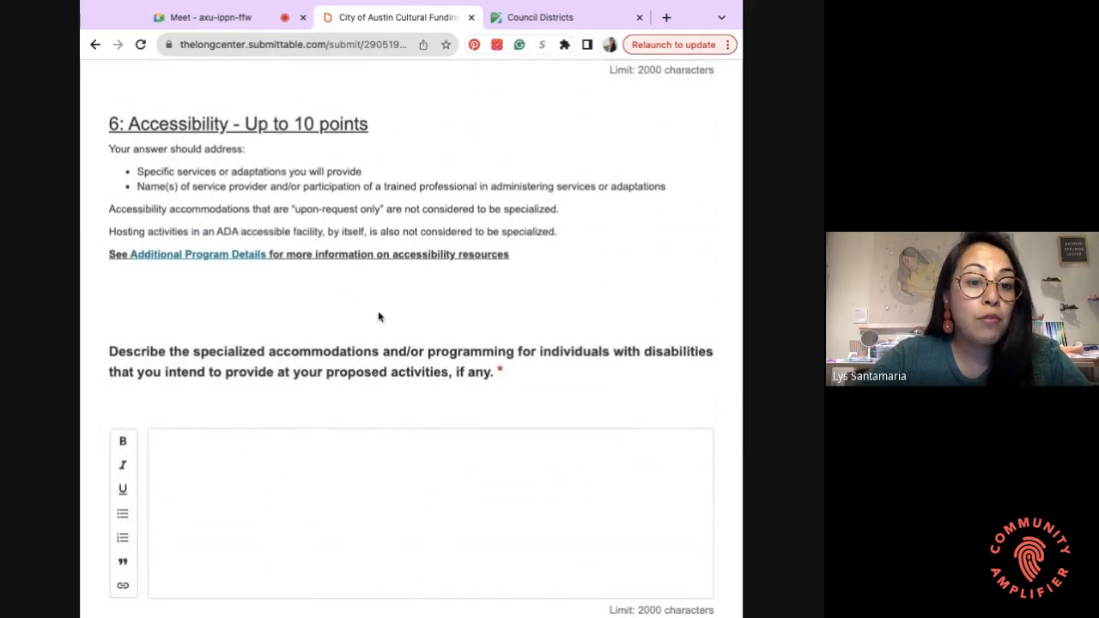
scroll(378, 314, "down", 2)
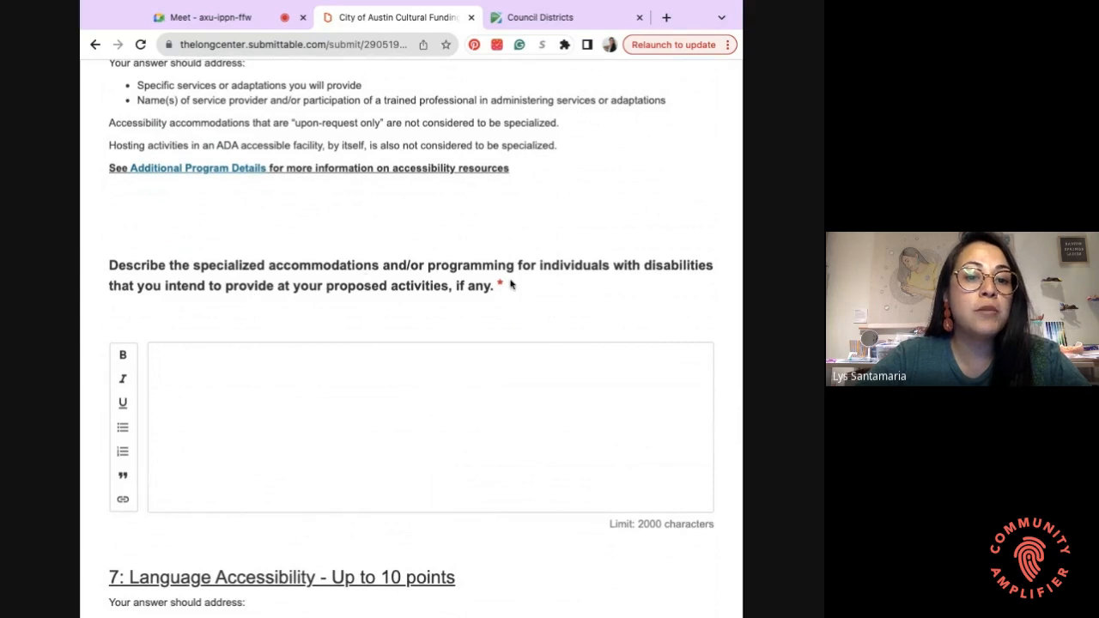
scroll(534, 410, "down", 1)
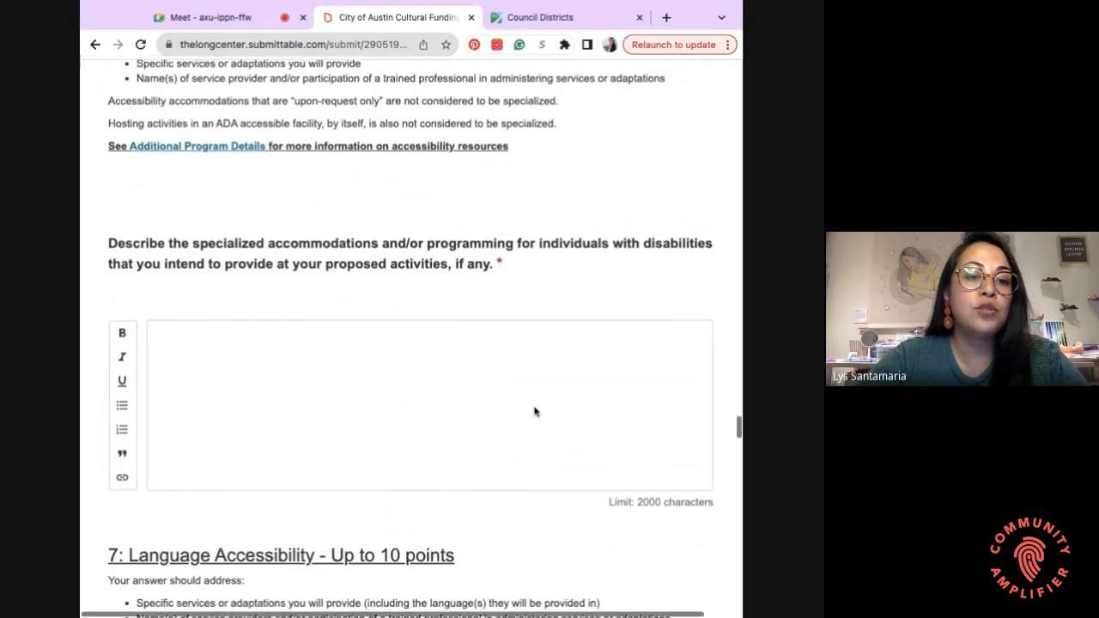
left_click(534, 411)
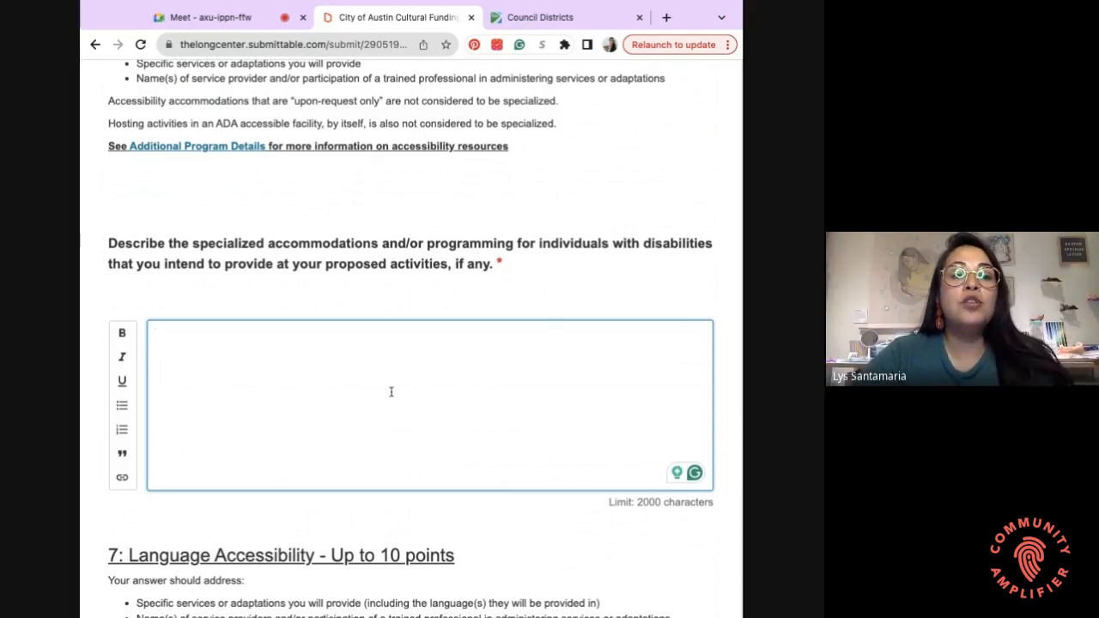
scroll(391, 392, "down", 3)
- Click into the section 7 Language Accessibility answer box, then move on to section 8: Marketing
scroll(411, 339, "down", 1)
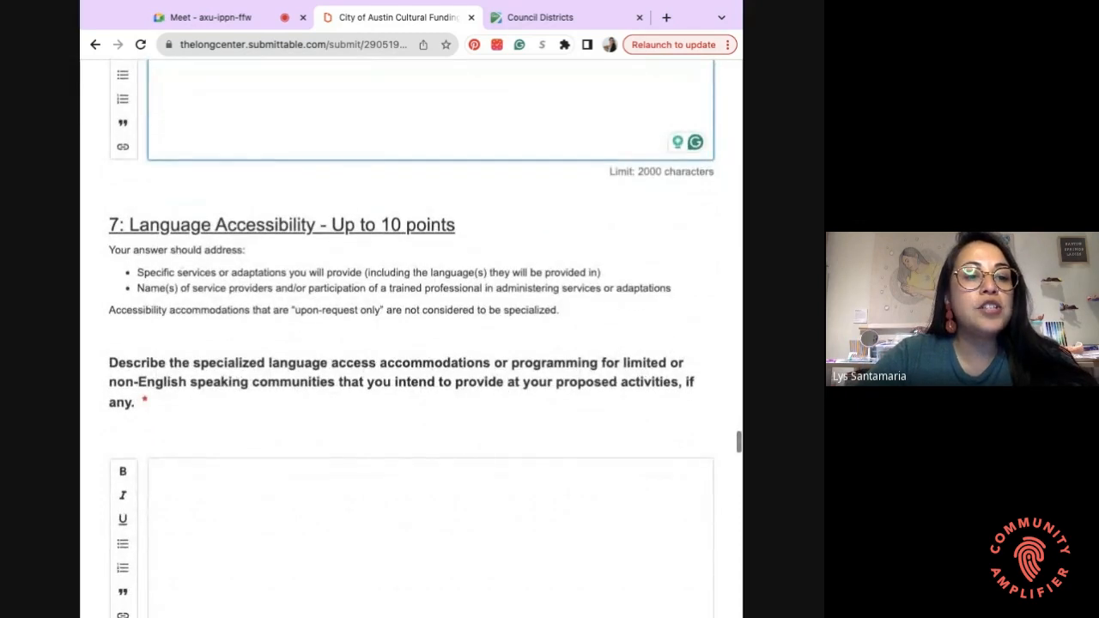
scroll(299, 250, "down", 1)
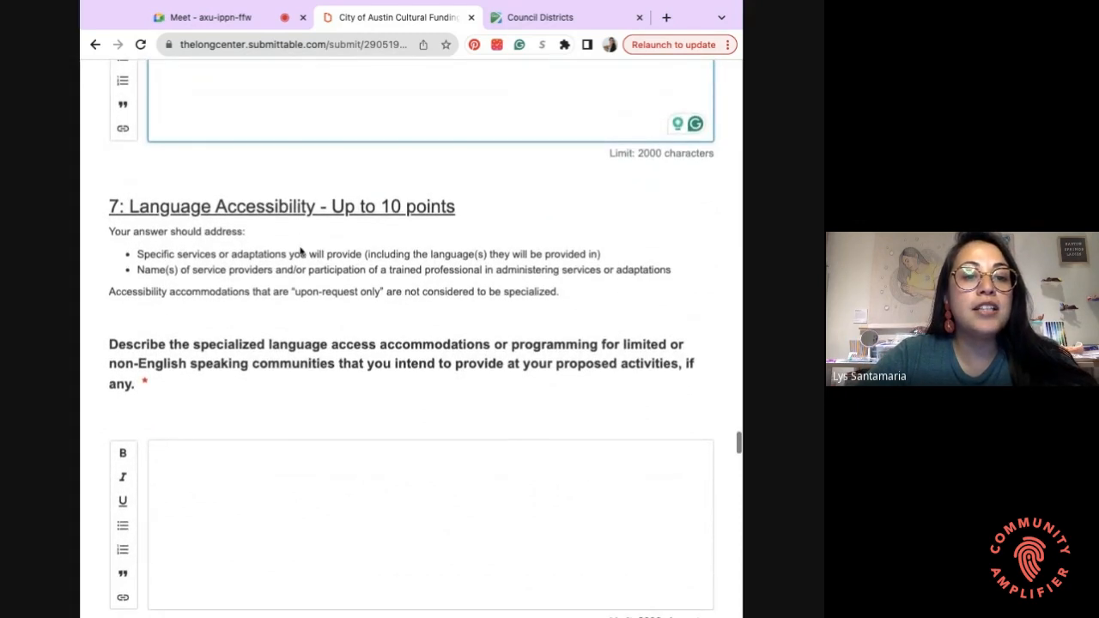
scroll(300, 250, "down", 1)
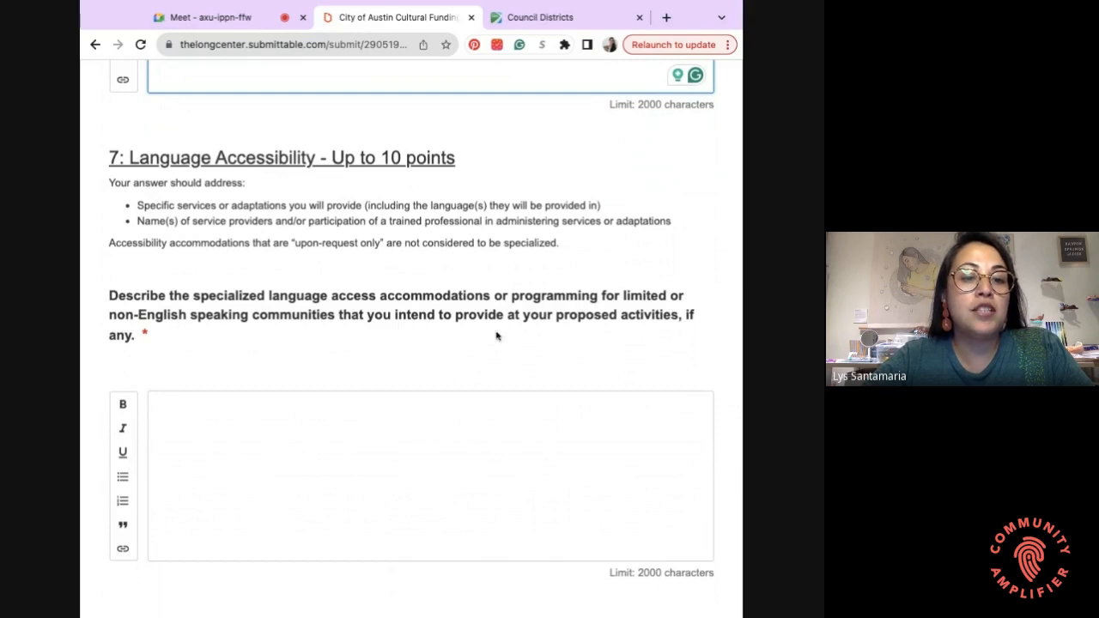
scroll(562, 339, "down", 2)
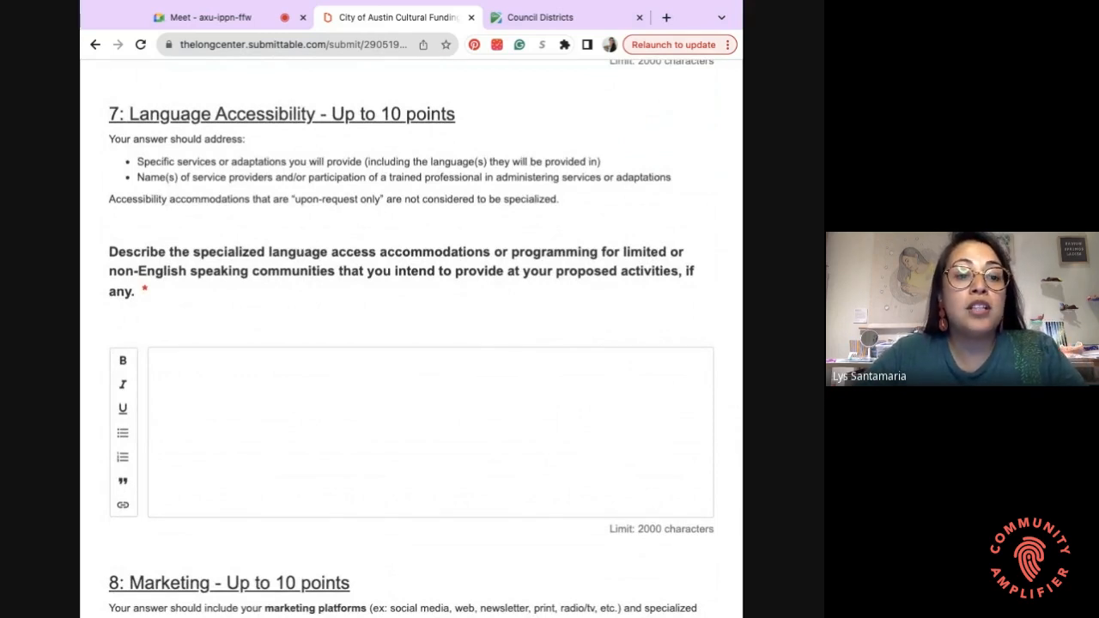
left_click(430, 412)
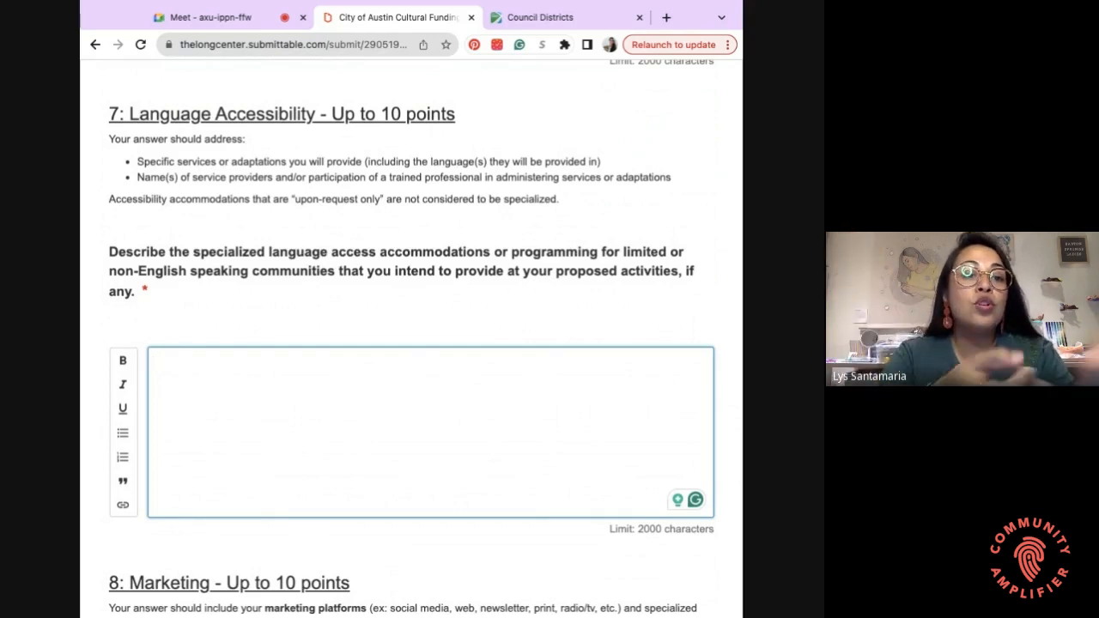
scroll(412, 335, "down", 1)
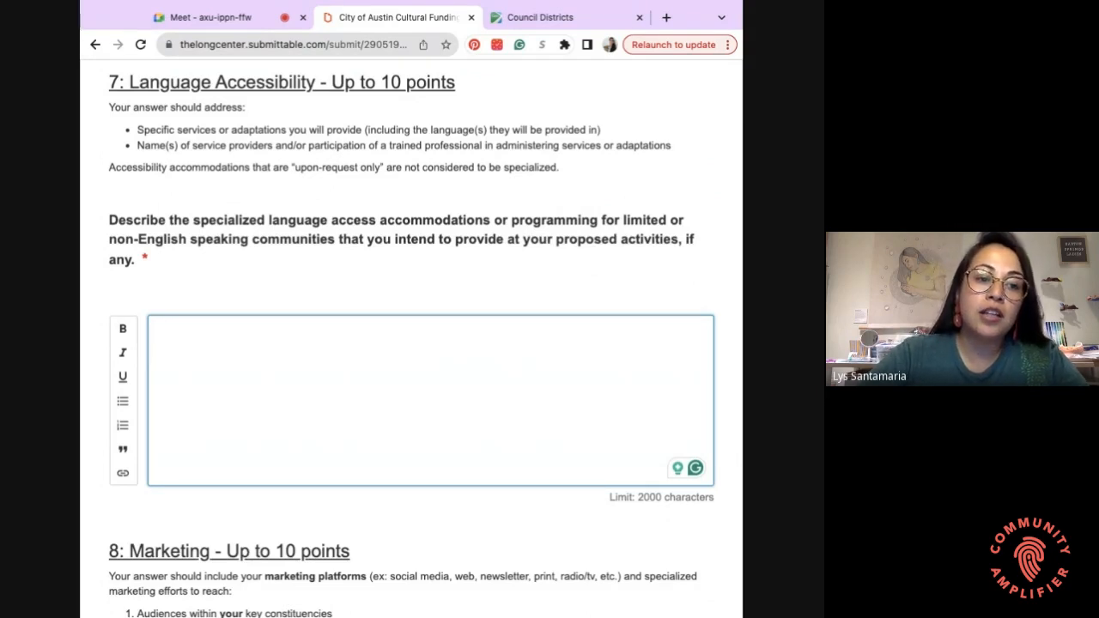
scroll(412, 342, "down", 1)
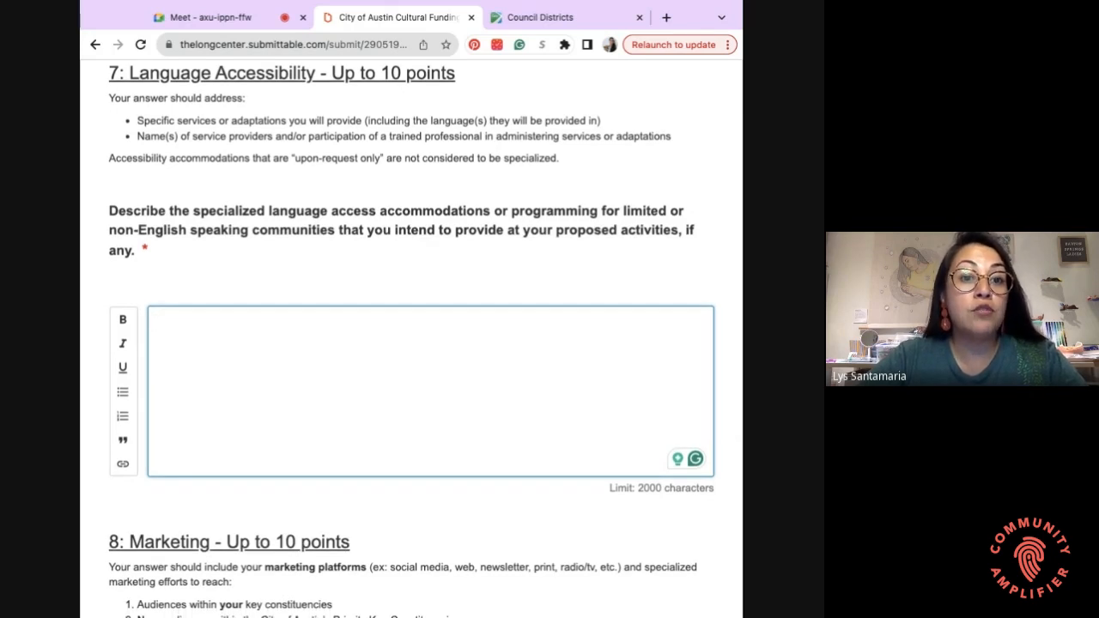
scroll(223, 264, "down", 4)
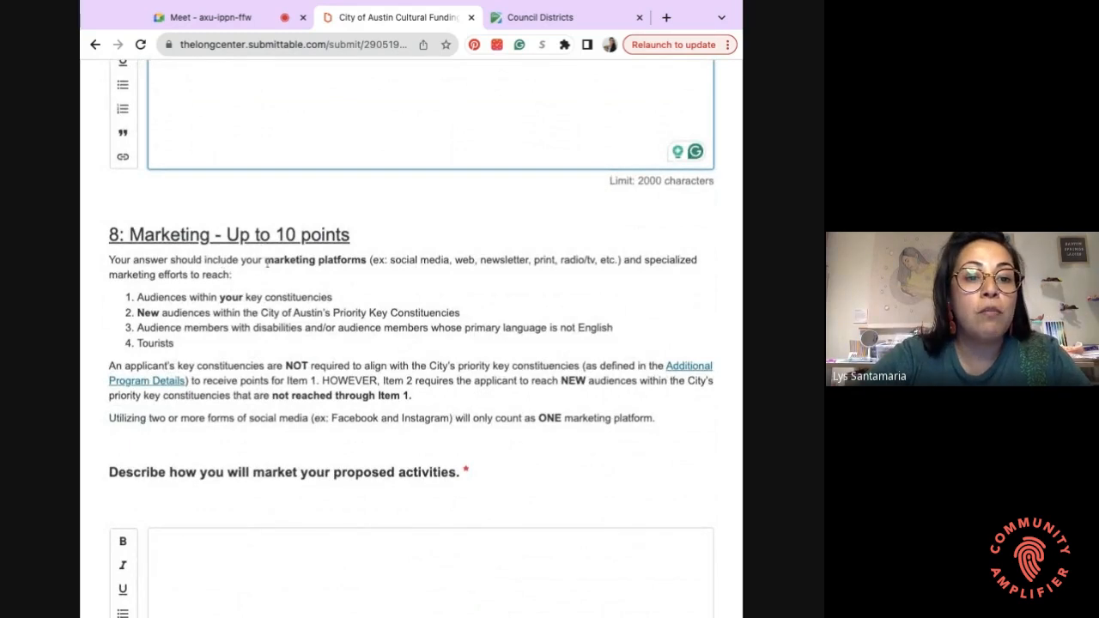
- Review the Marketing question's audience list, highlighting each item through Tourists in turn
scroll(267, 263, "down", 1)
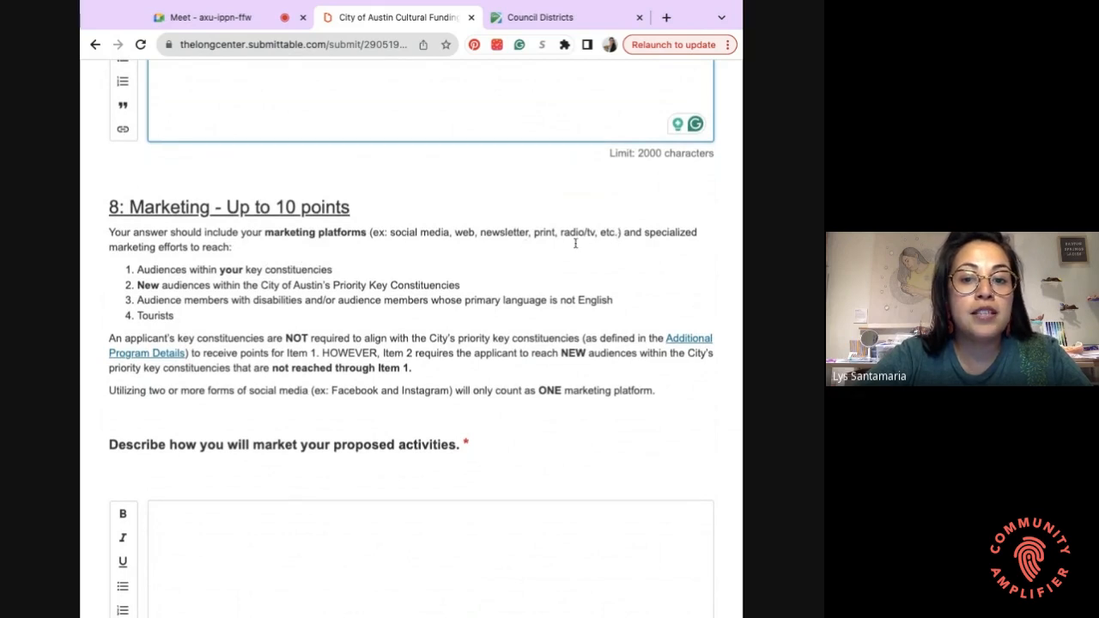
scroll(149, 239, "down", 1)
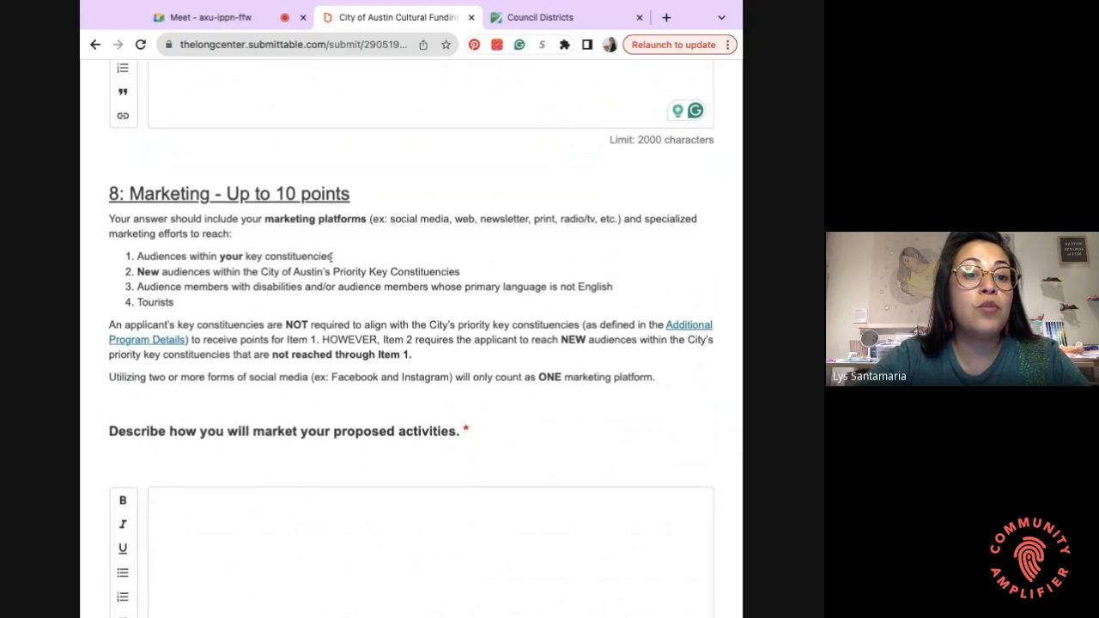
left_click_drag(333, 255, 199, 256)
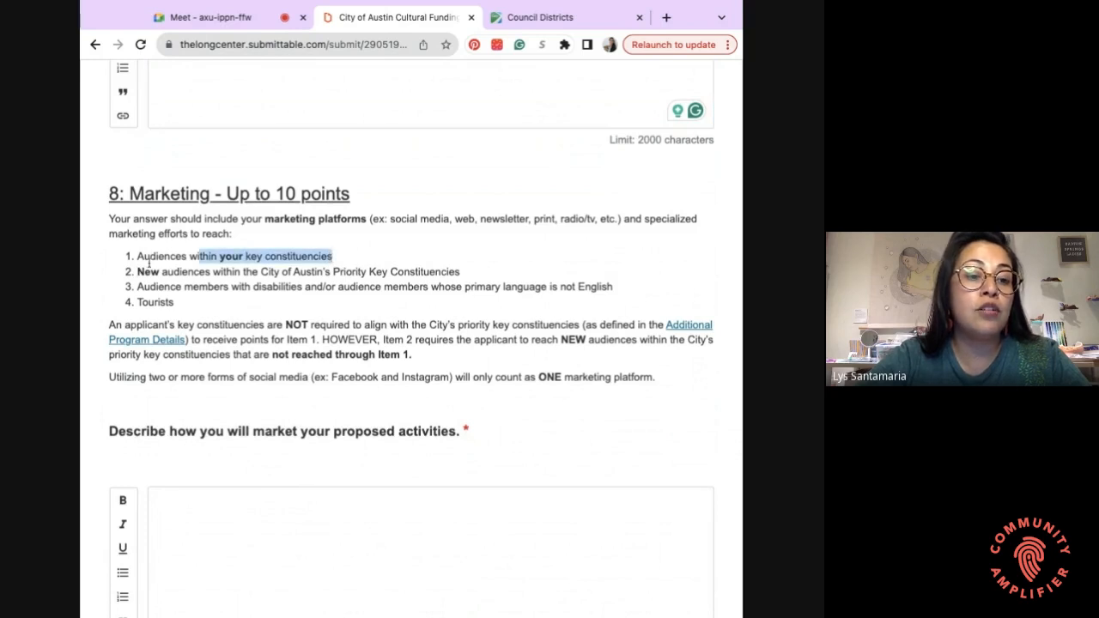
left_click(247, 263)
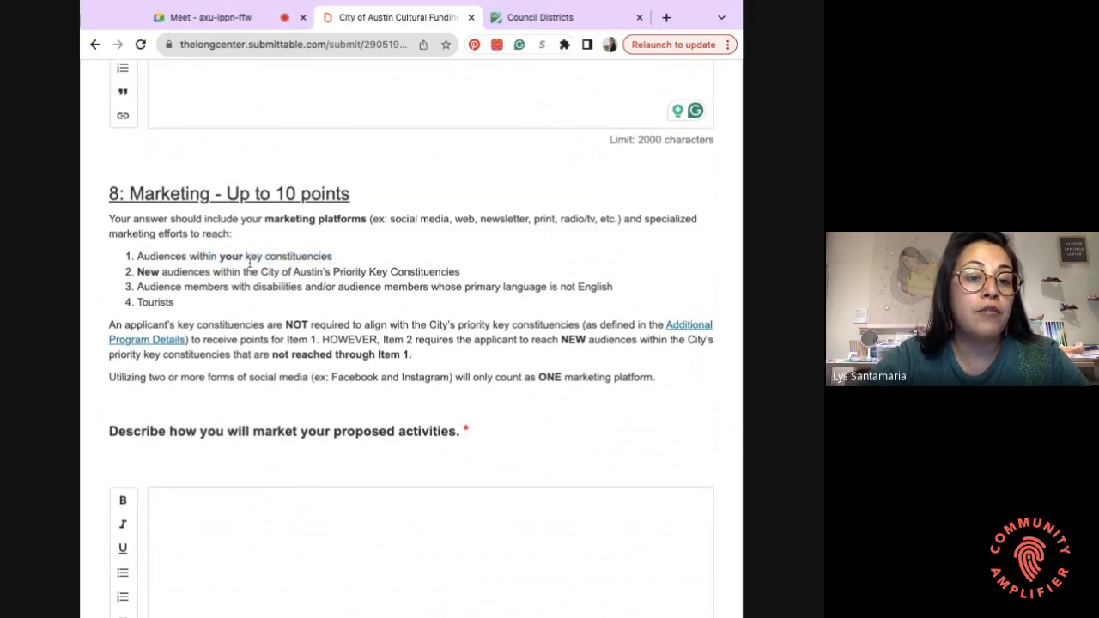
left_click_drag(138, 272, 462, 273)
left_click(168, 290)
scroll(176, 296, "down", 1)
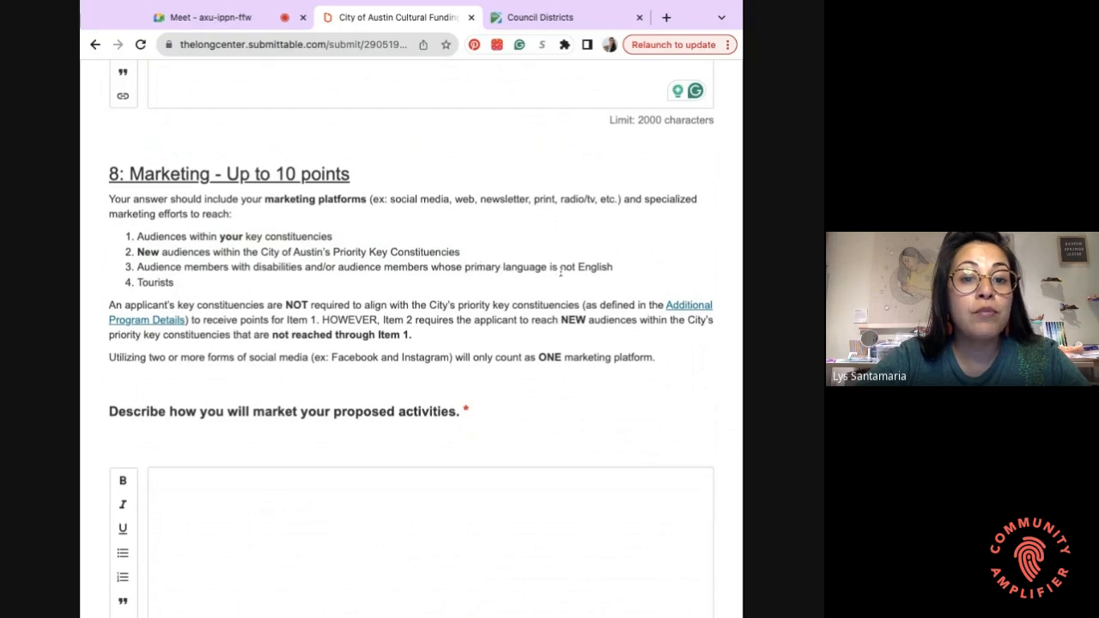
left_click_drag(616, 275, 138, 266)
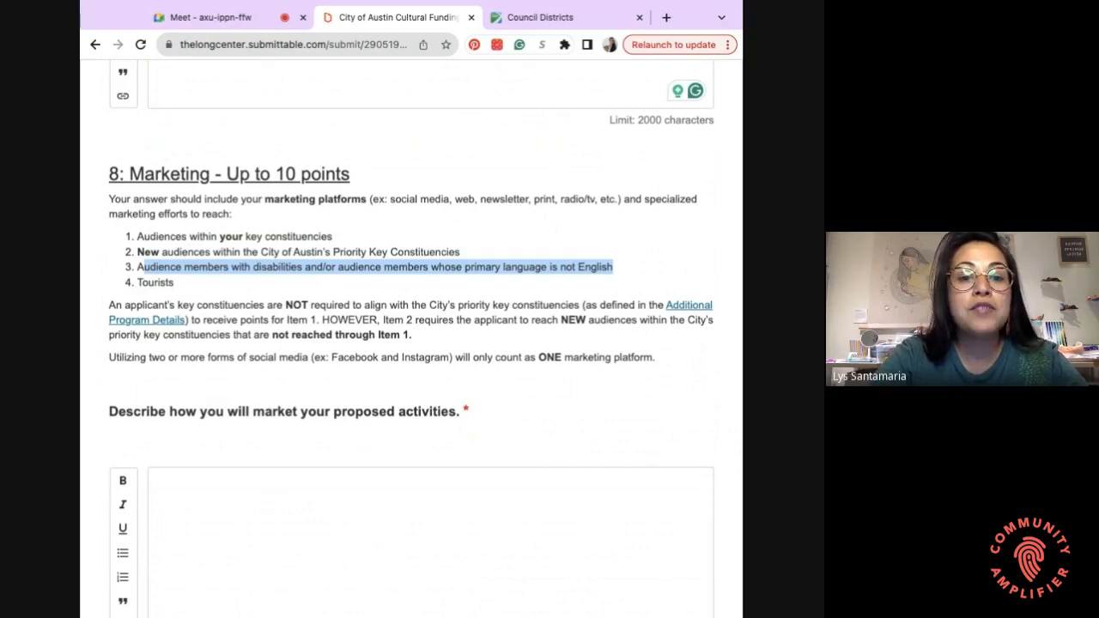
left_click(614, 268)
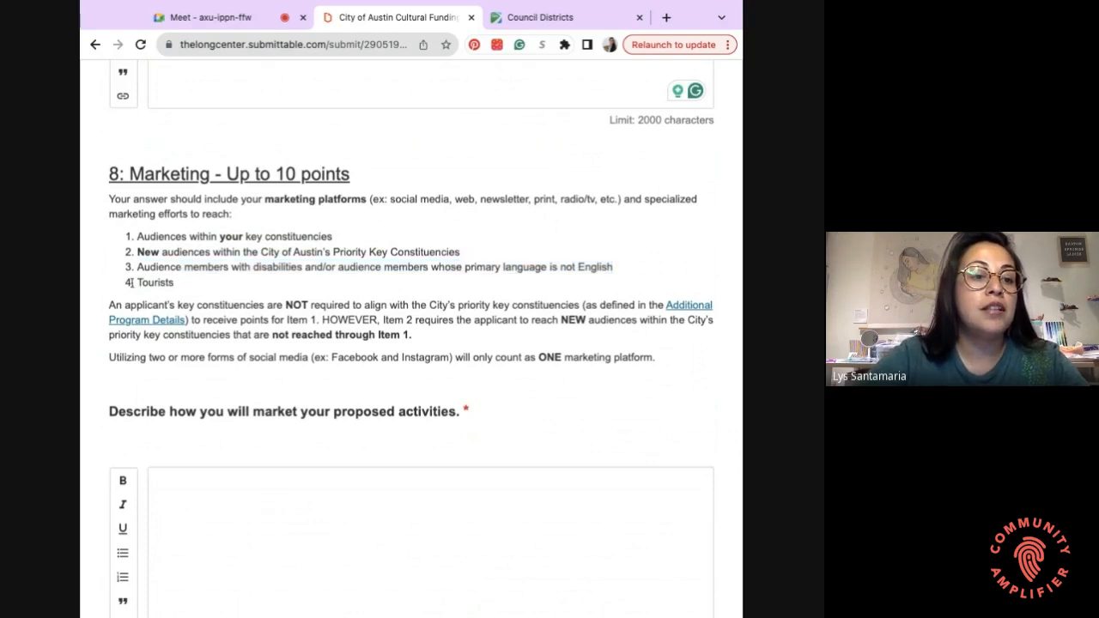
left_click_drag(139, 284, 175, 284)
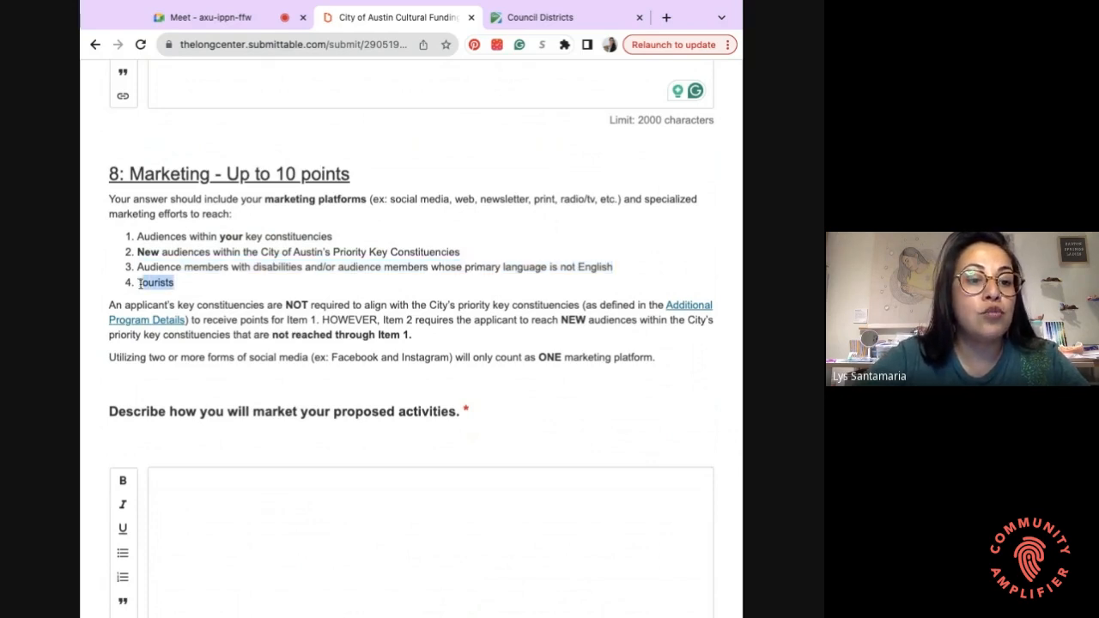
left_click(184, 296)
- Select all four audience items, then place the cursor in the empty marketing answer box
scroll(184, 302, "down", 1)
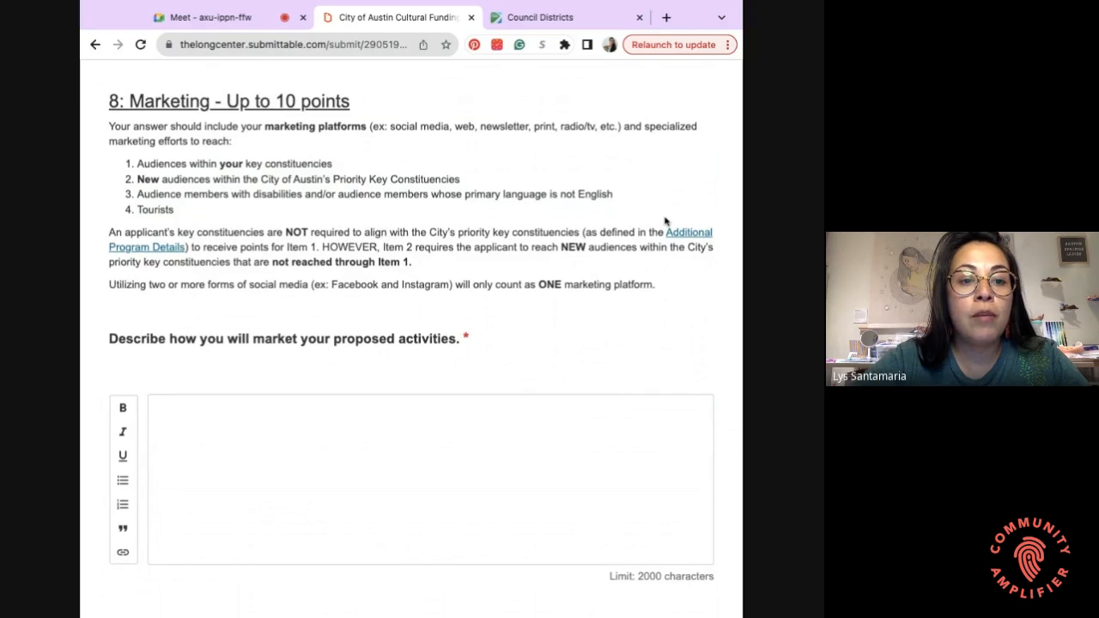
scroll(648, 266, "down", 1)
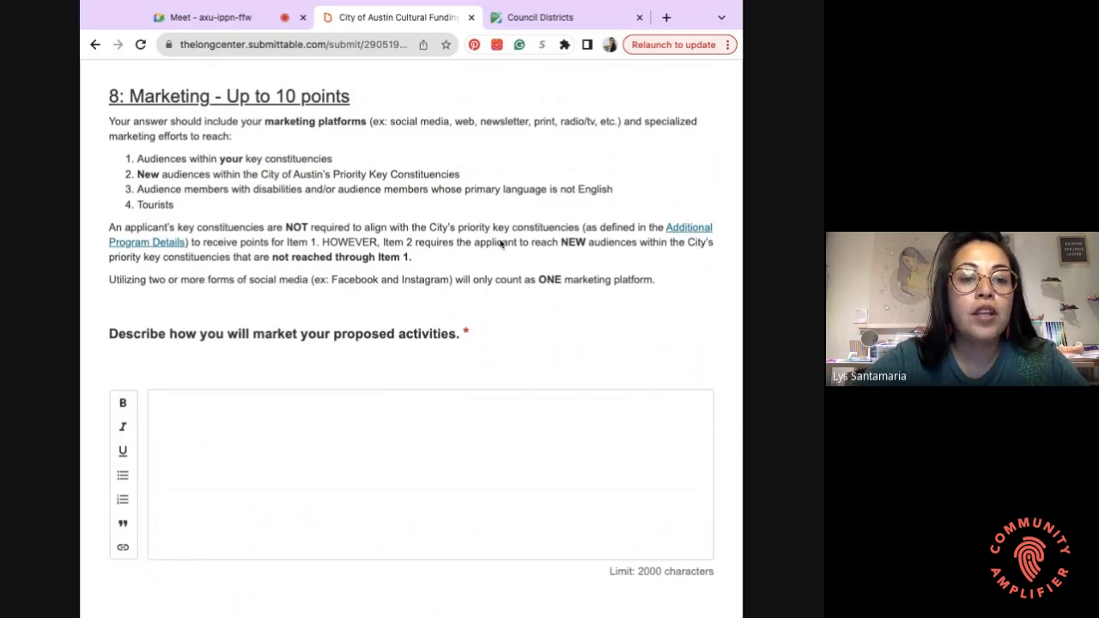
scroll(461, 304, "down", 1)
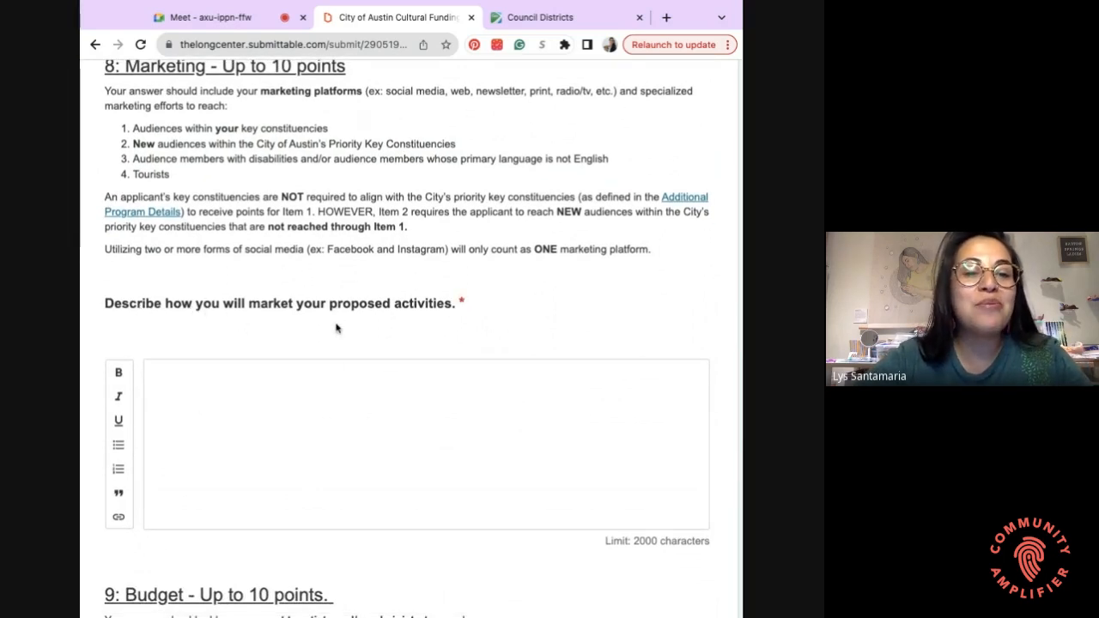
scroll(336, 327, "up", 1)
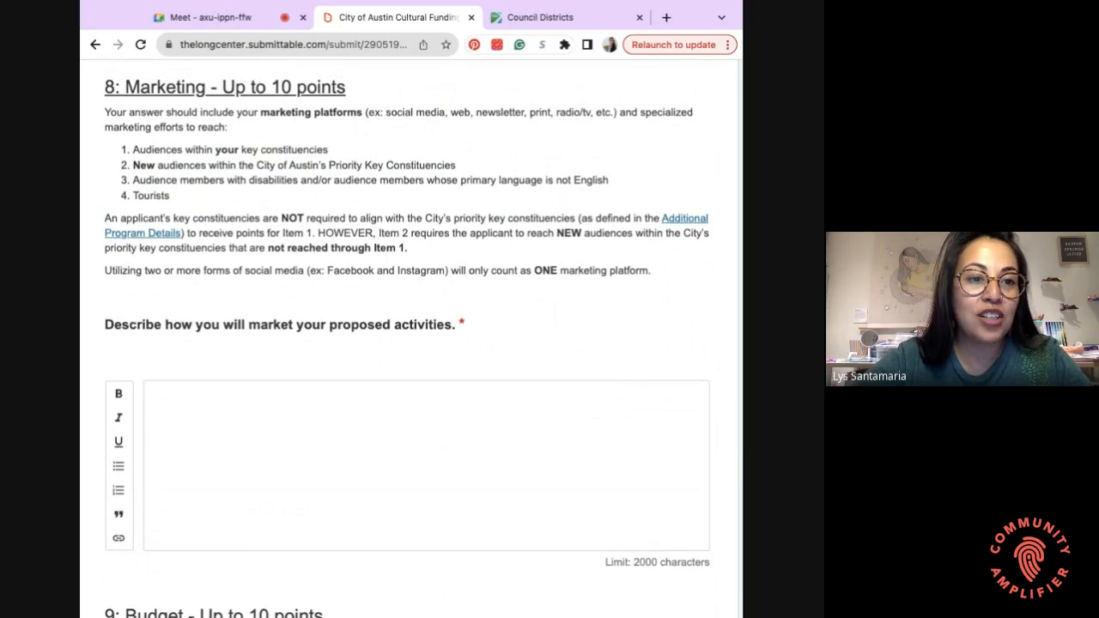
triple_click(118, 148)
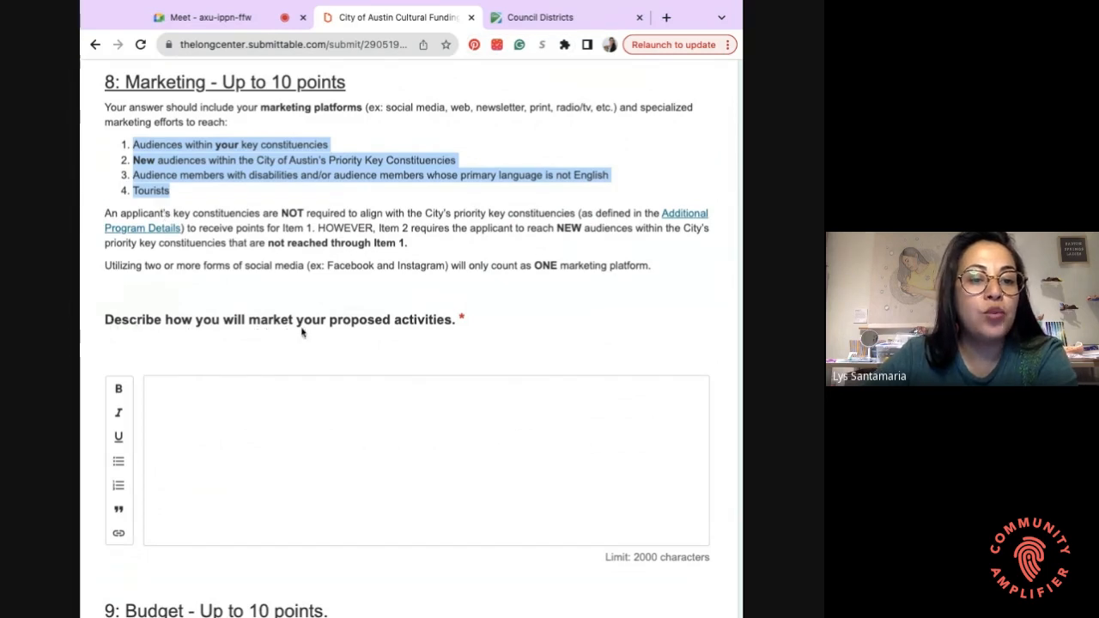
left_click(321, 405)
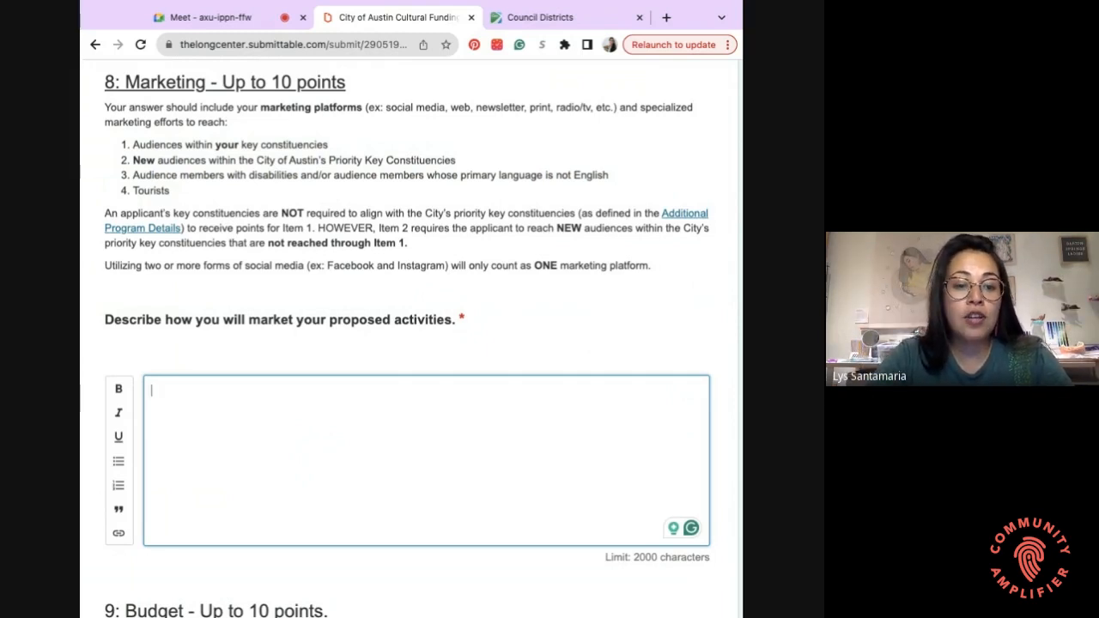
- Write the May plan: 1 post and 5 stories per week in English and Spanish, dropping 'Start posting'
type("May - ")
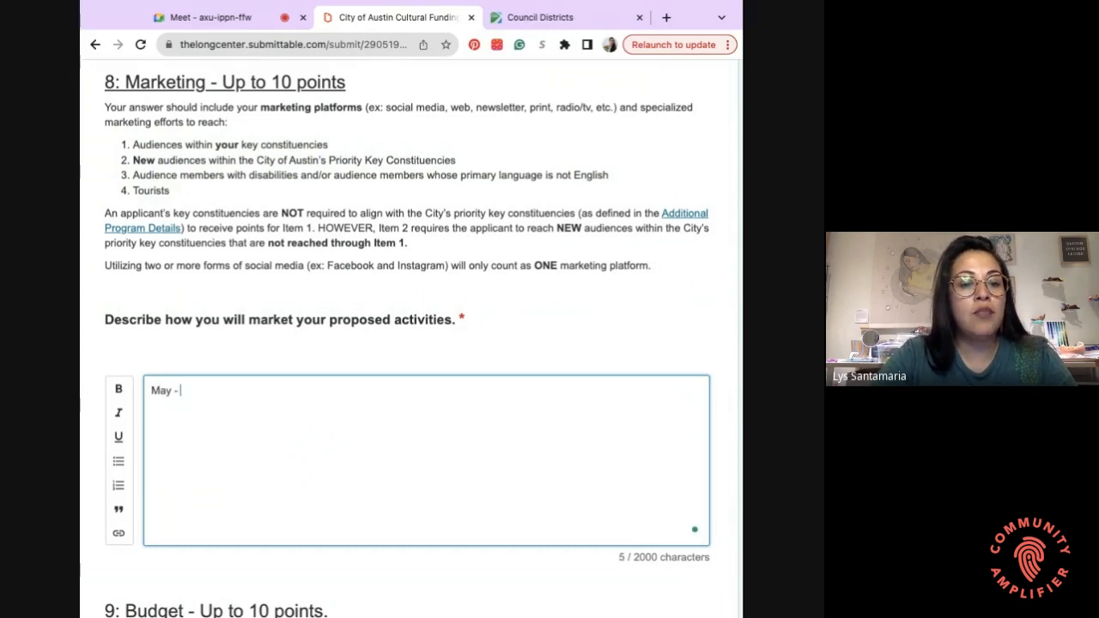
type("Start posting on ")
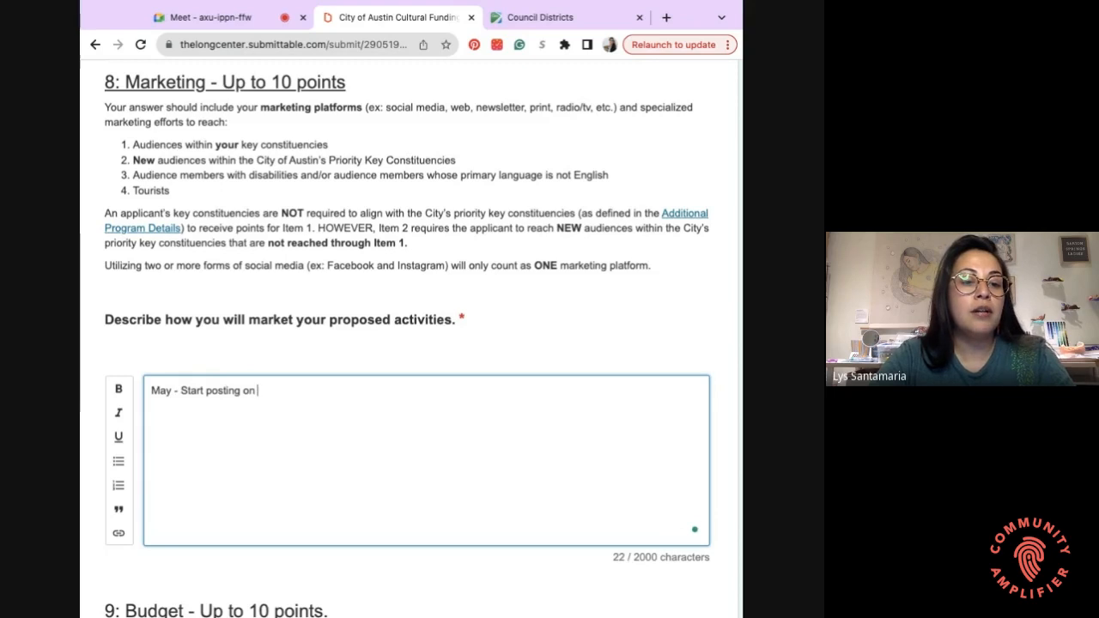
type("social medi")
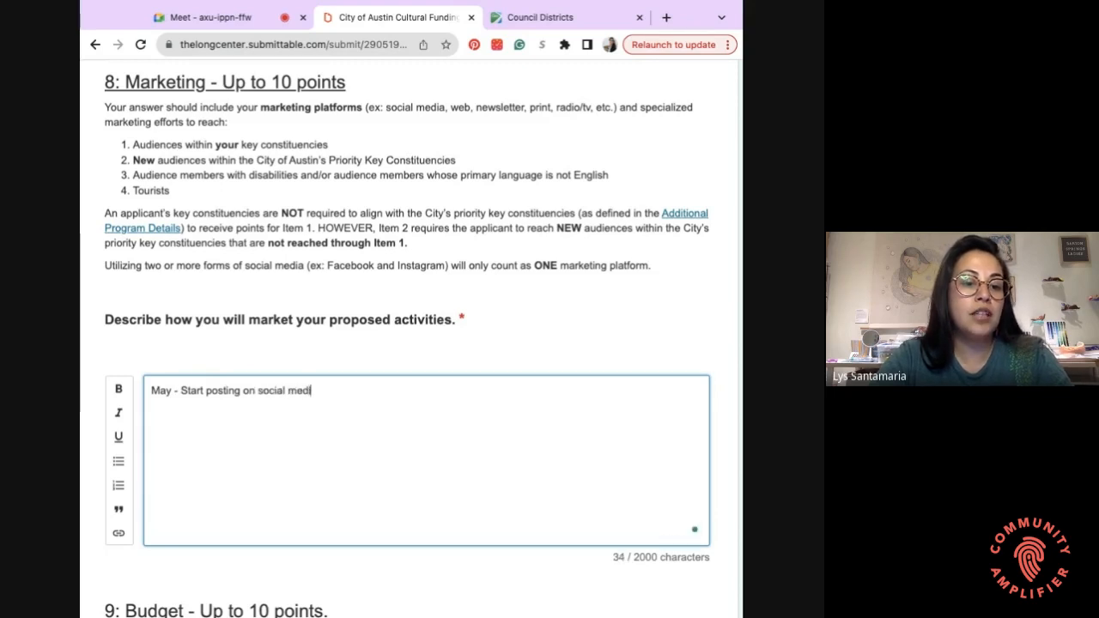
type("a (in English and Spanish) to ")
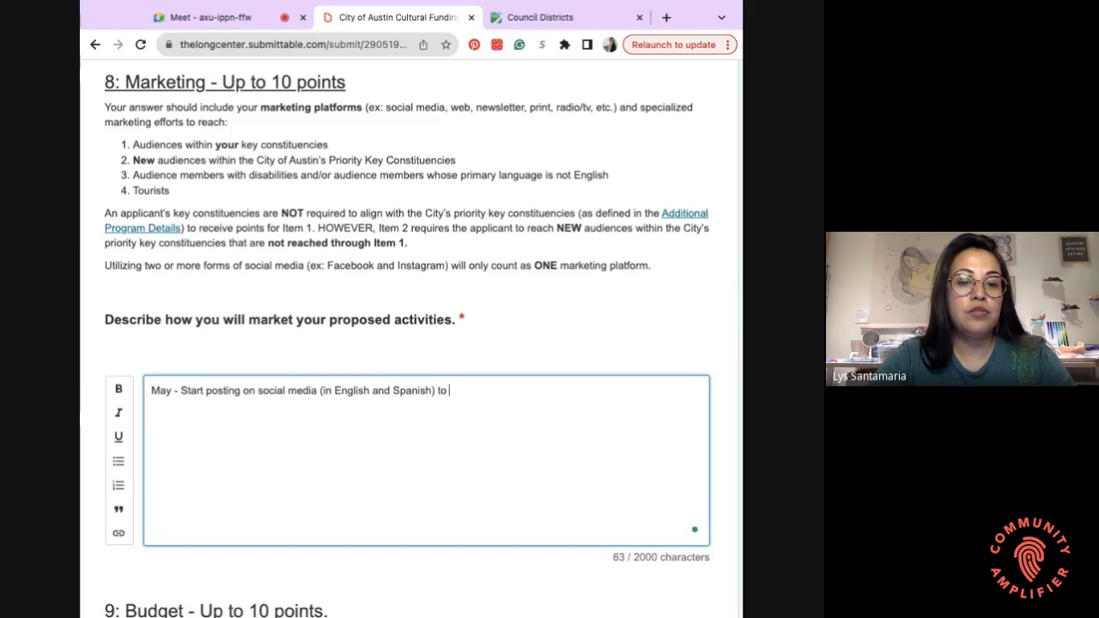
type("create")
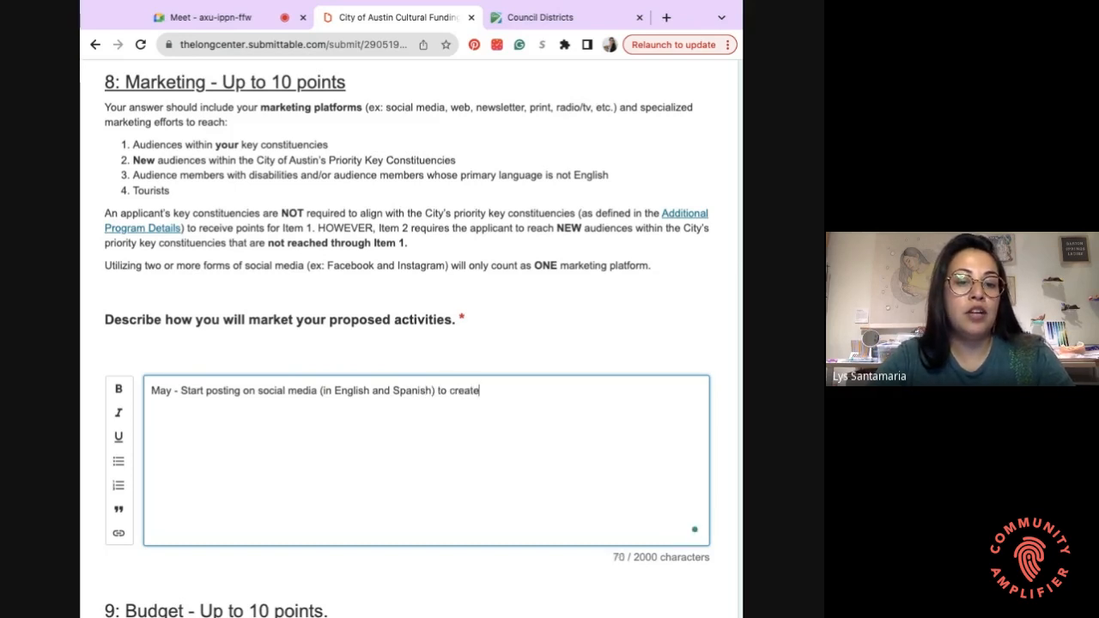
type(" awareness of art show")
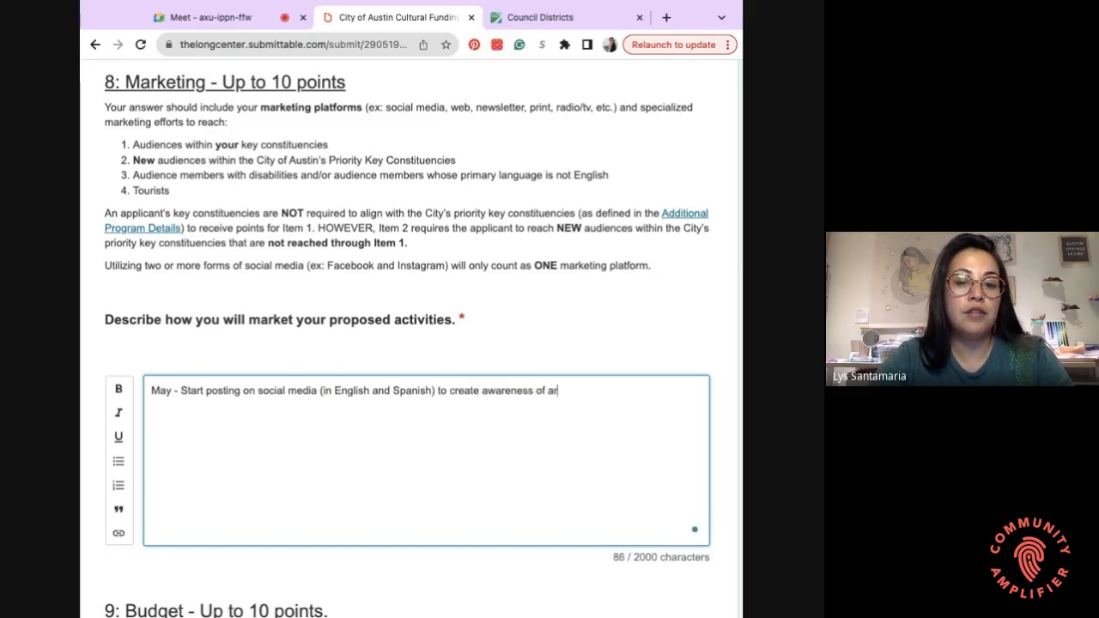
key("Return")
left_click(180, 391)
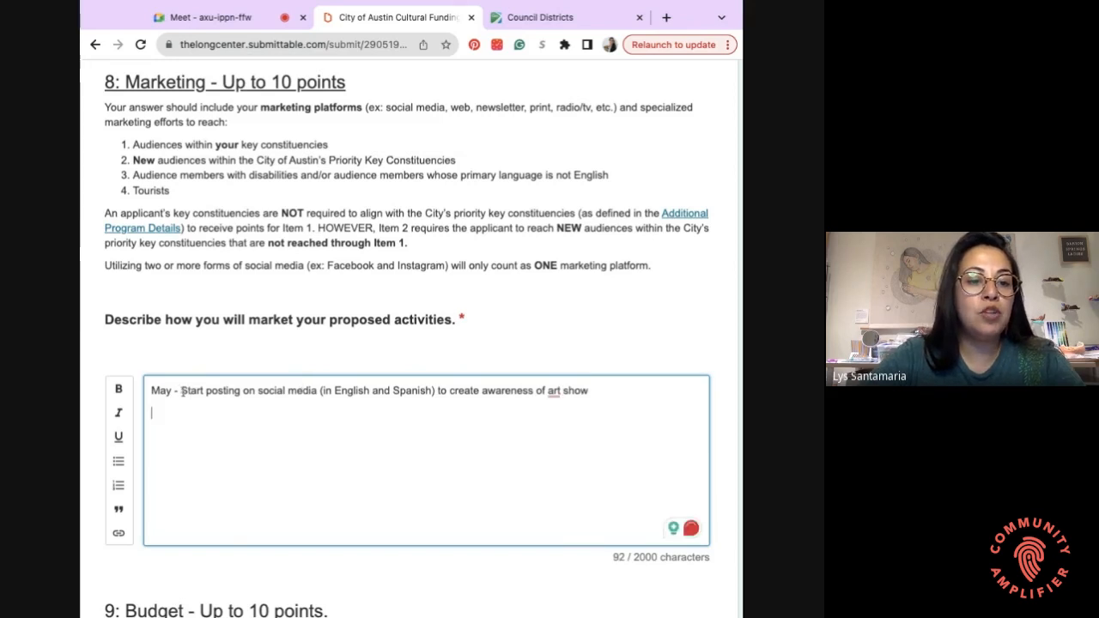
type("1")
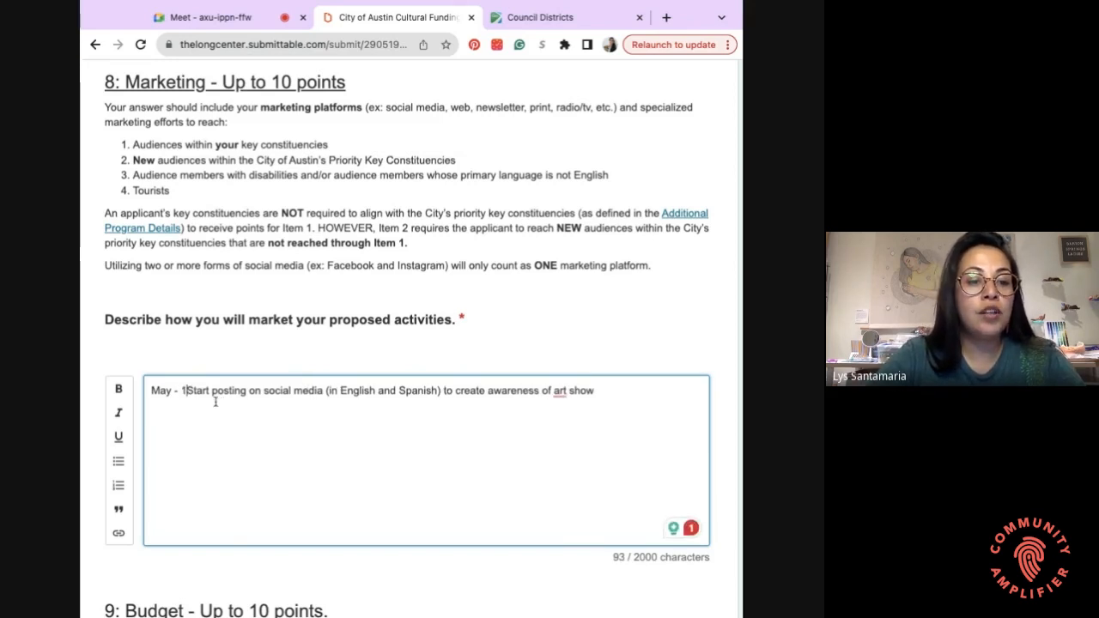
type(" po")
type("per week")
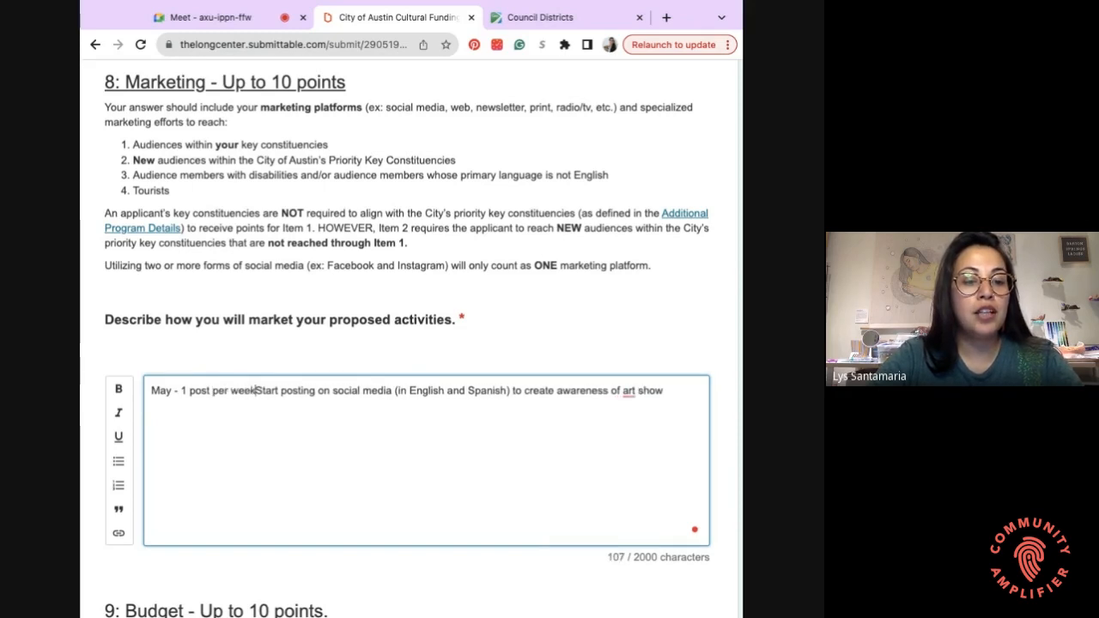
type(", ")
type("5 stories ")
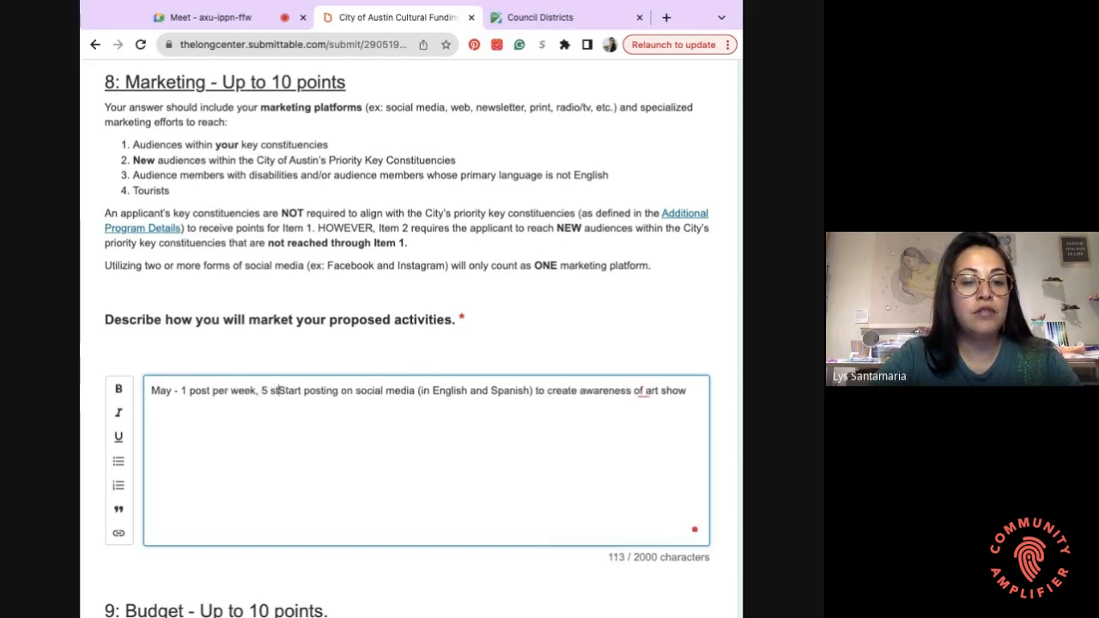
type("per week")
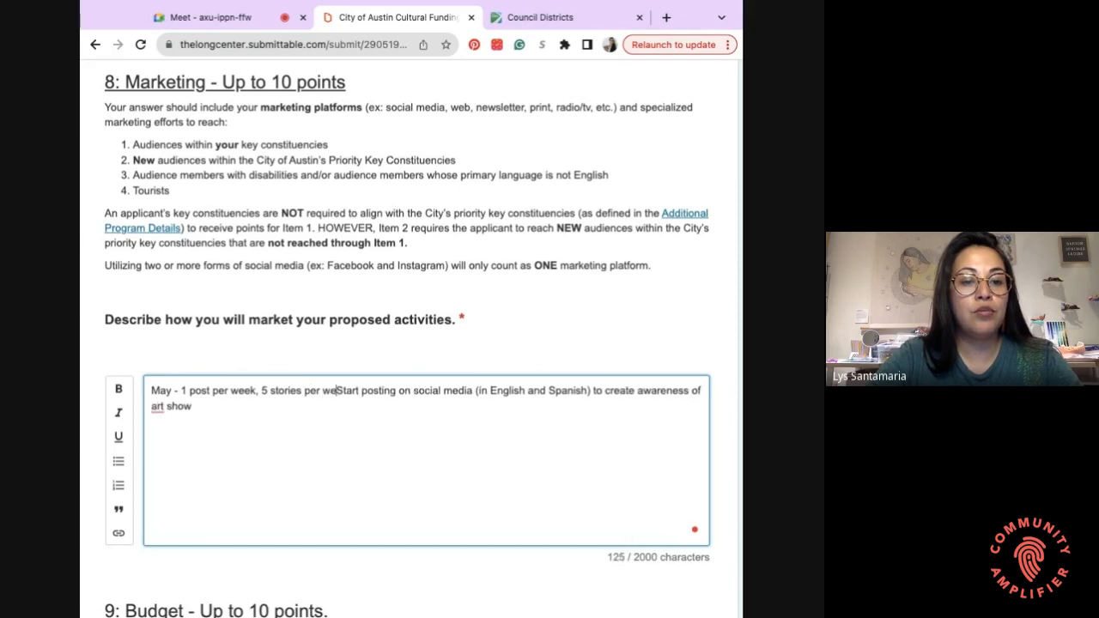
key("alt+Delete")
key("alt+Delete")
left_click(177, 439)
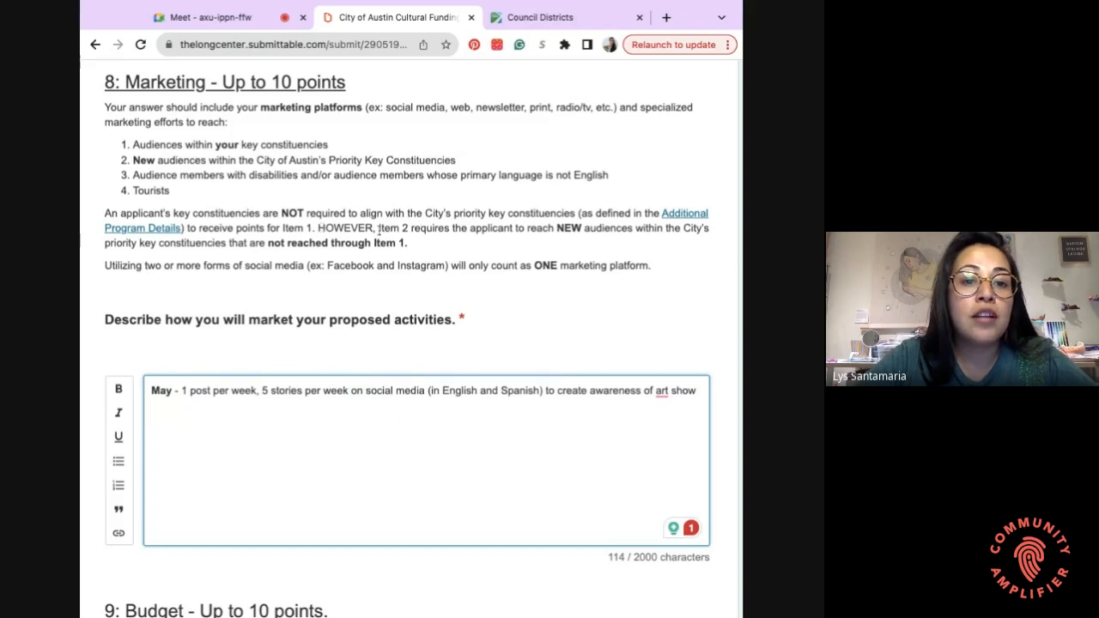
left_click_drag(319, 227, 407, 243)
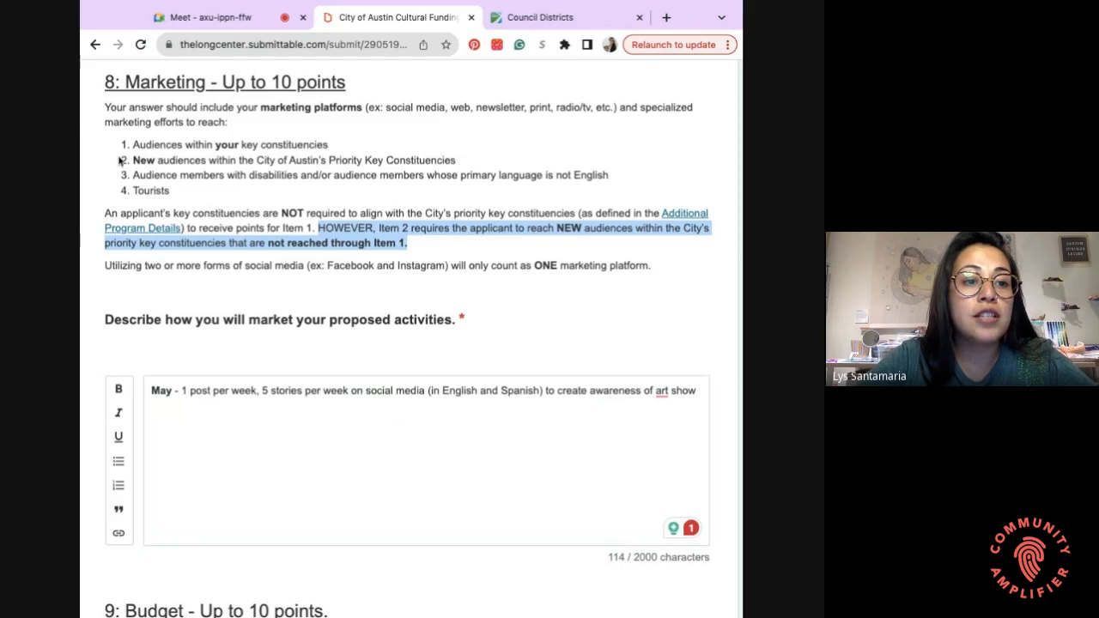
left_click_drag(364, 161, 460, 163)
key("ctrl+shift+Left")
key("ctrl+shift+Left")
key("ctrl+shift+Left")
key("ctrl+shift+Left")
key("ctrl+shift+Left")
key("ctrl+shift+Left")
key("ctrl+shift+Left")
key("ctrl+shift+Left")
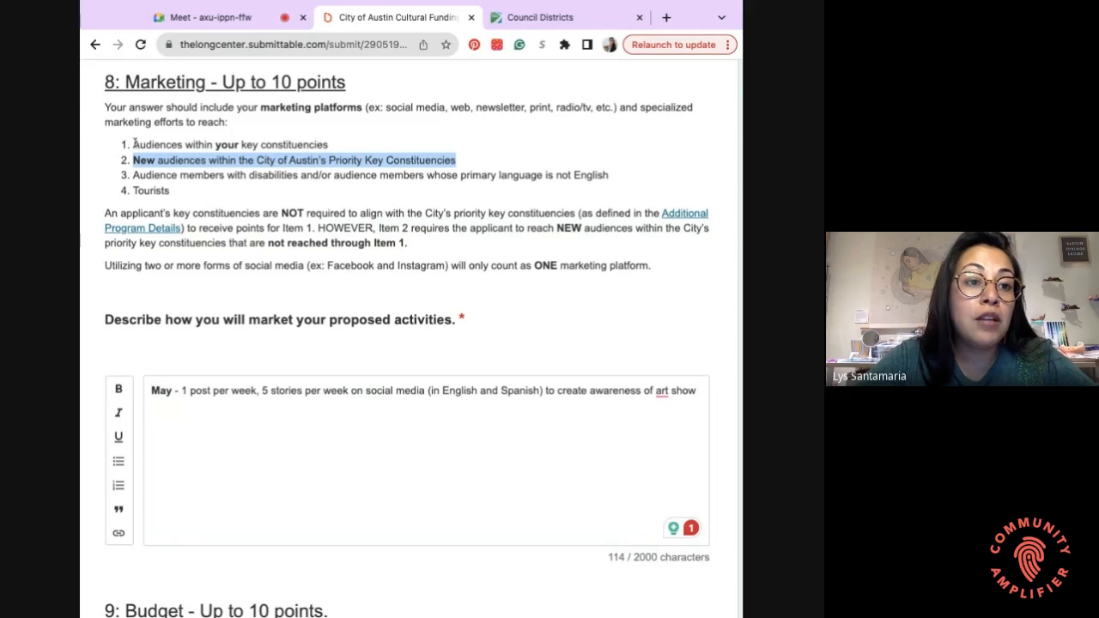
left_click_drag(134, 144, 328, 144)
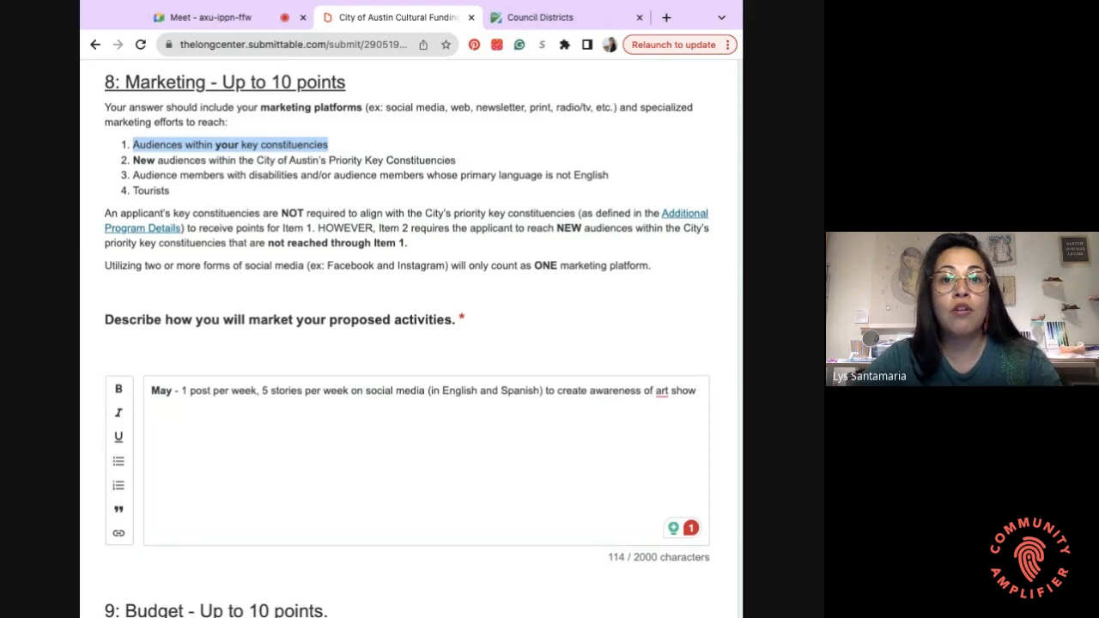
left_click(453, 160)
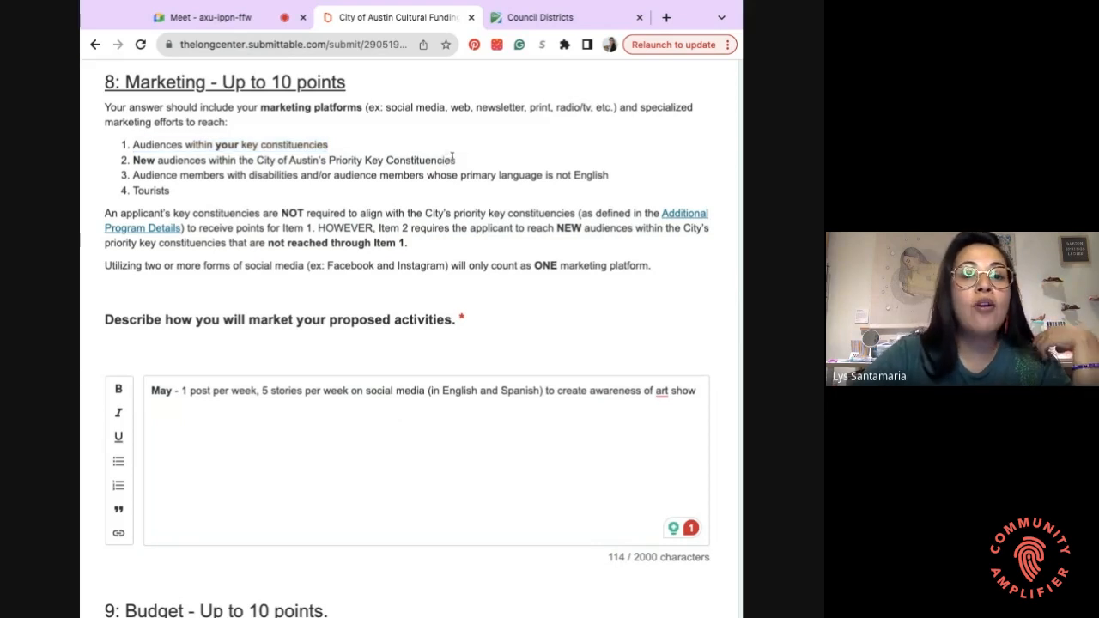
left_click_drag(461, 159, 320, 161)
triple_click(461, 158)
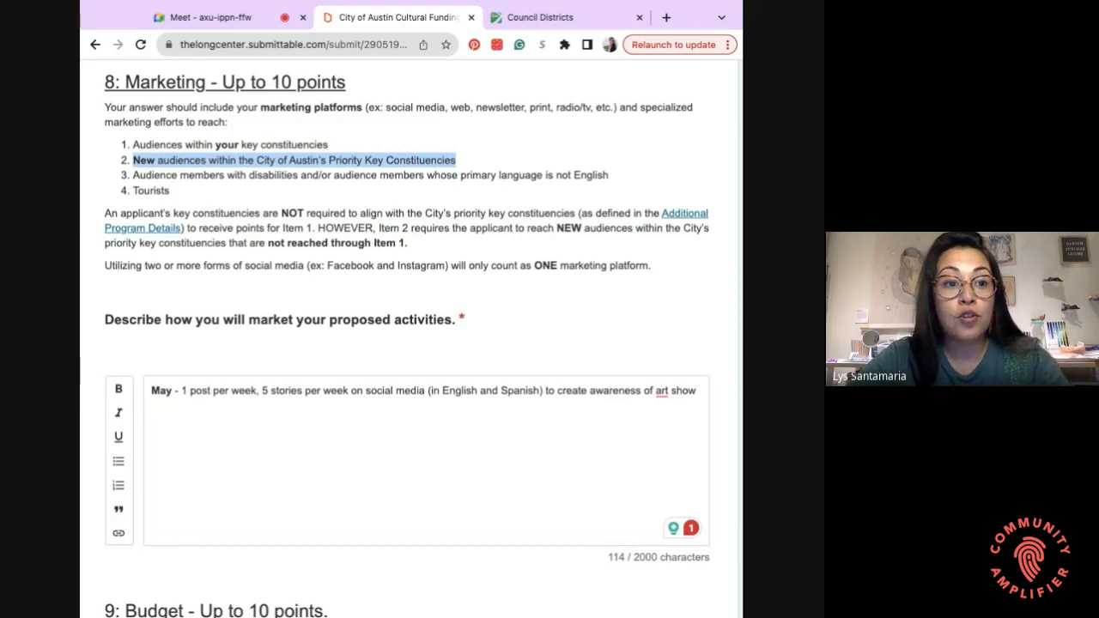
scroll(243, 188, "down", 1)
left_click(122, 140)
left_click_drag(122, 140, 315, 138)
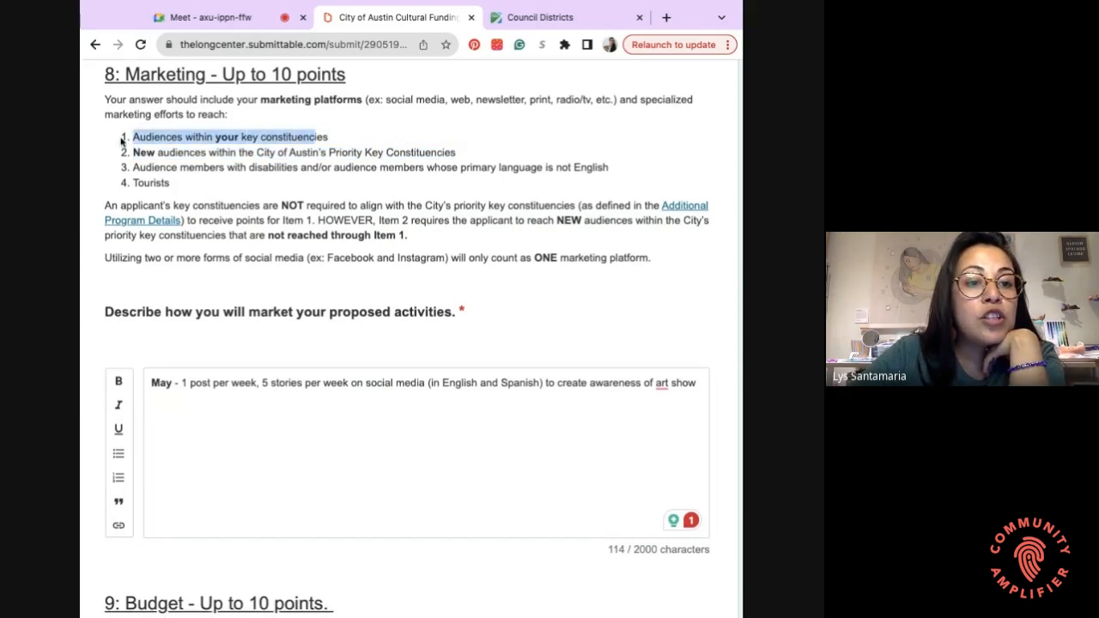
triple_click(458, 157)
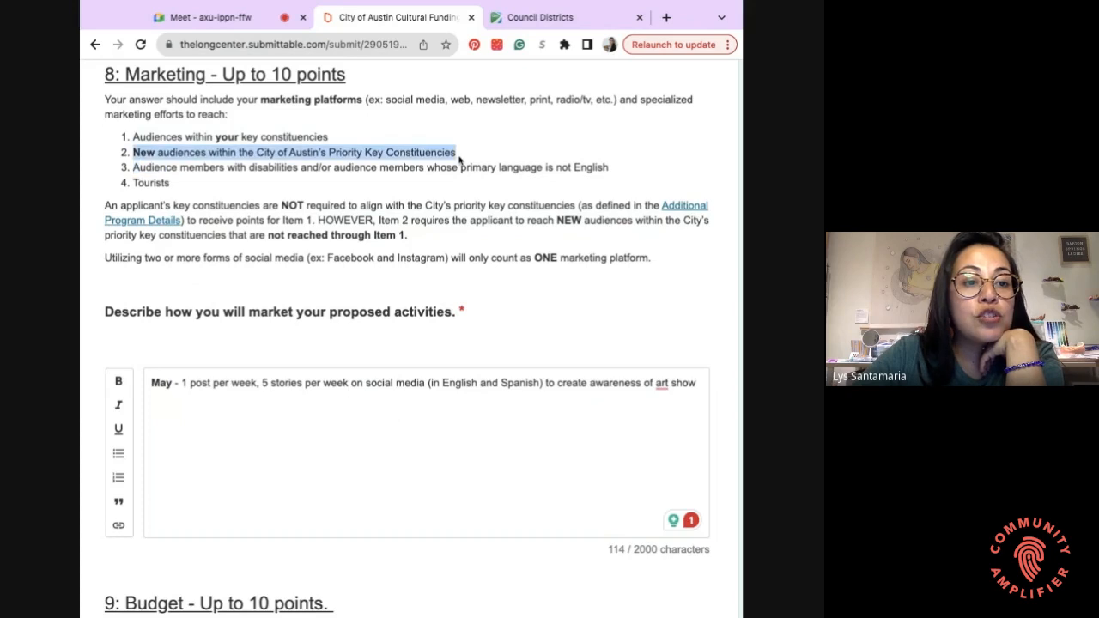
scroll(459, 159, "down", 5)
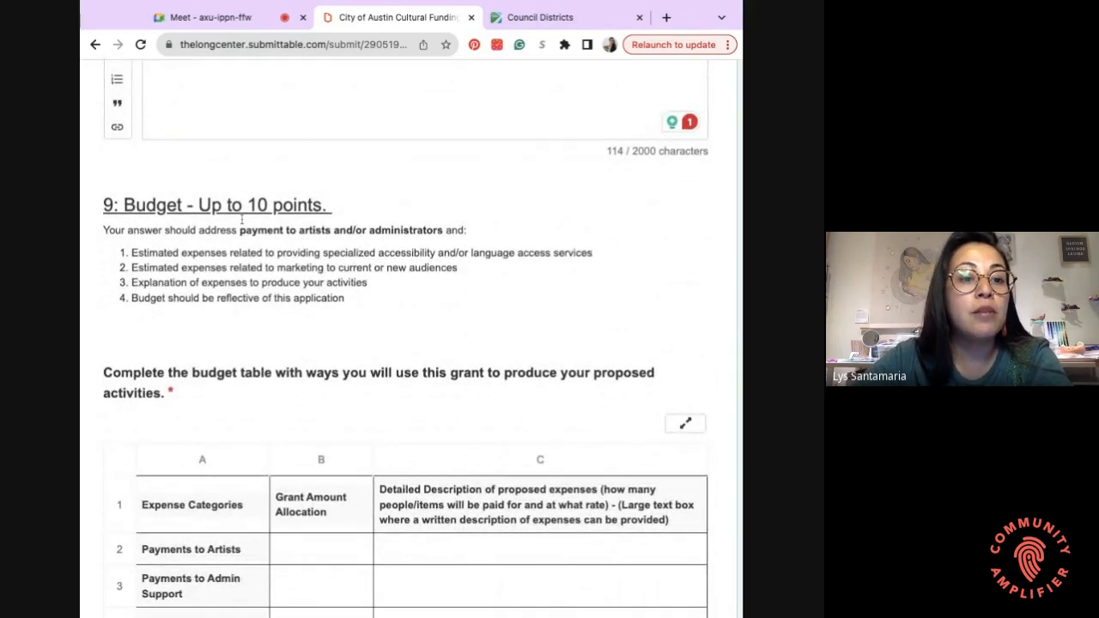
scroll(322, 235, "down", 1)
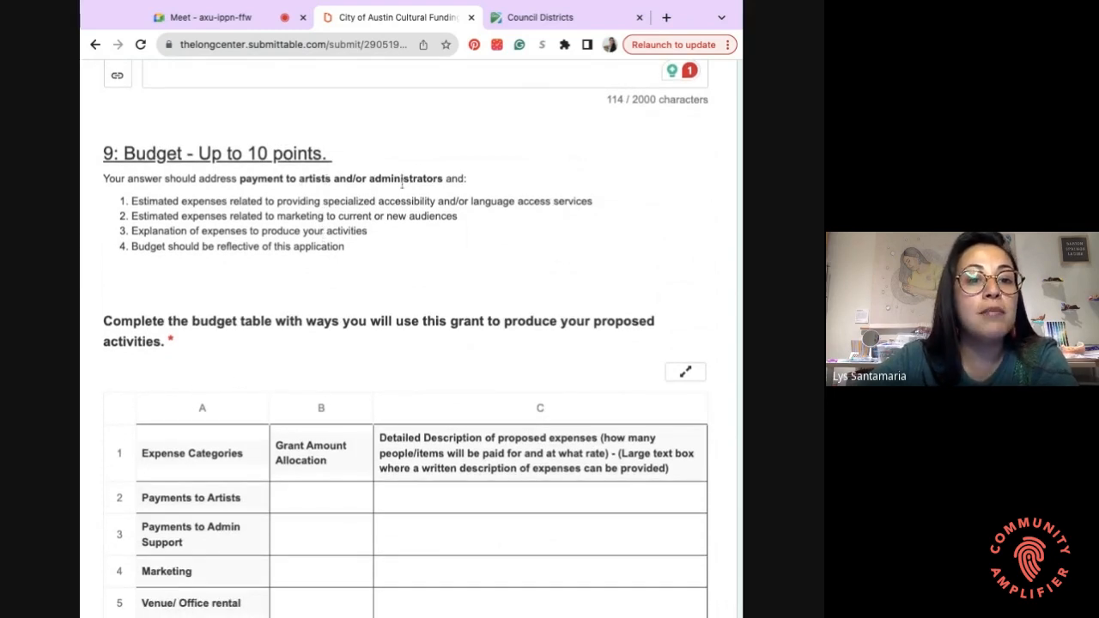
left_click_drag(443, 178, 239, 179)
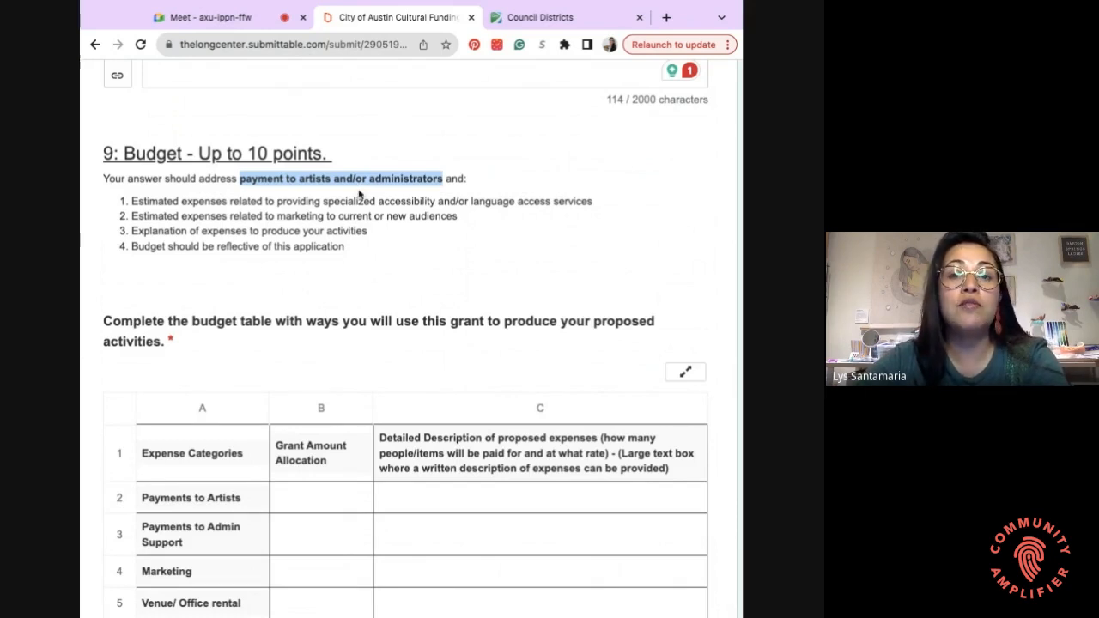
left_click(336, 180)
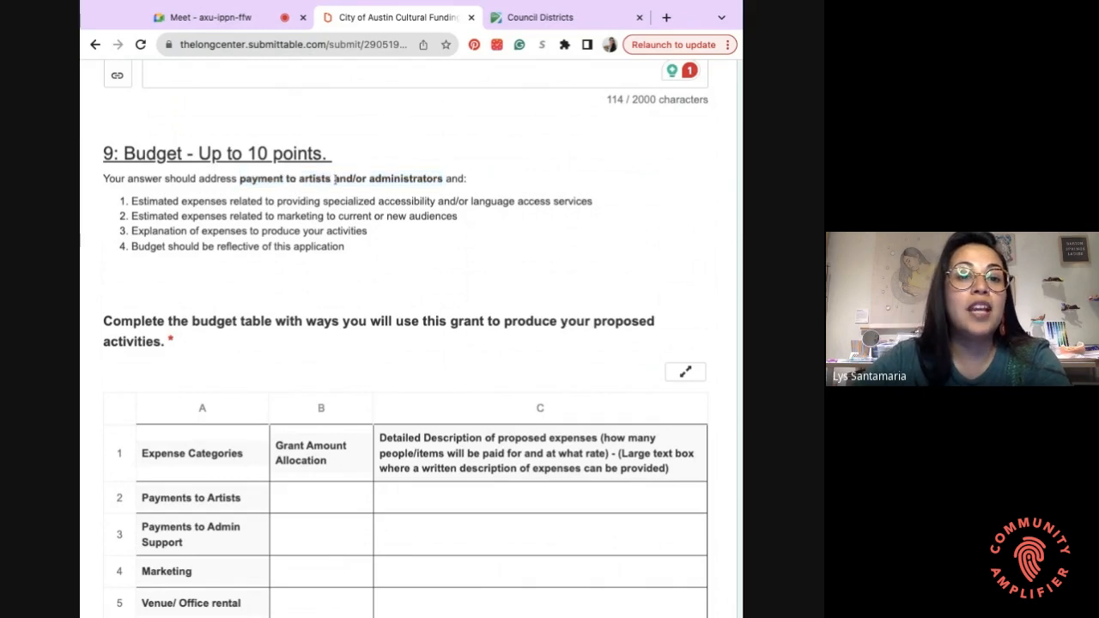
double_click(440, 179)
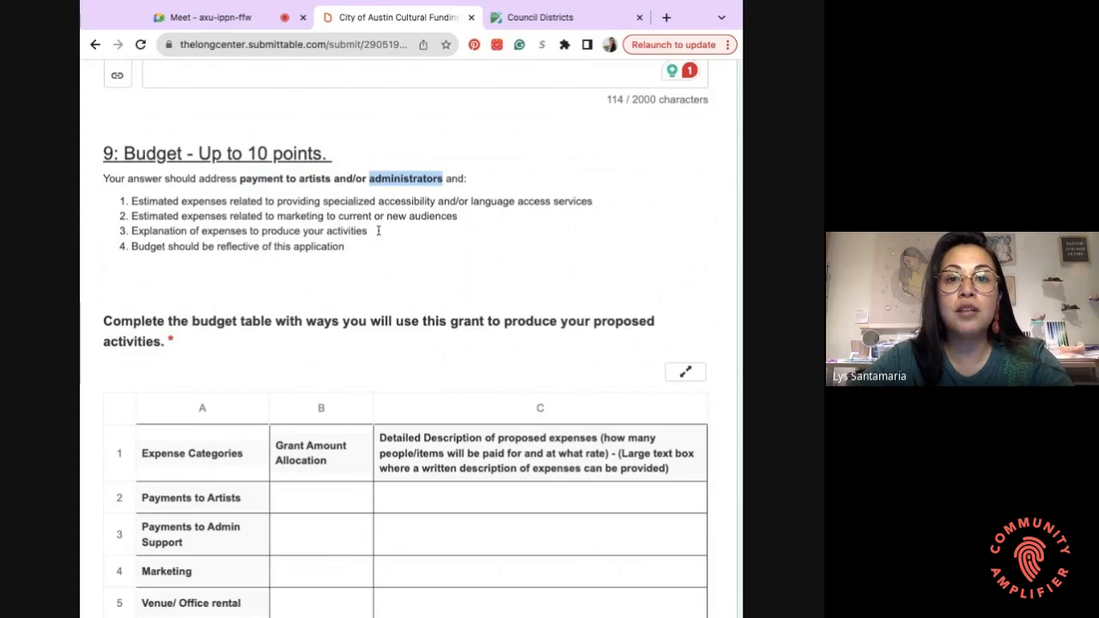
double_click(315, 177)
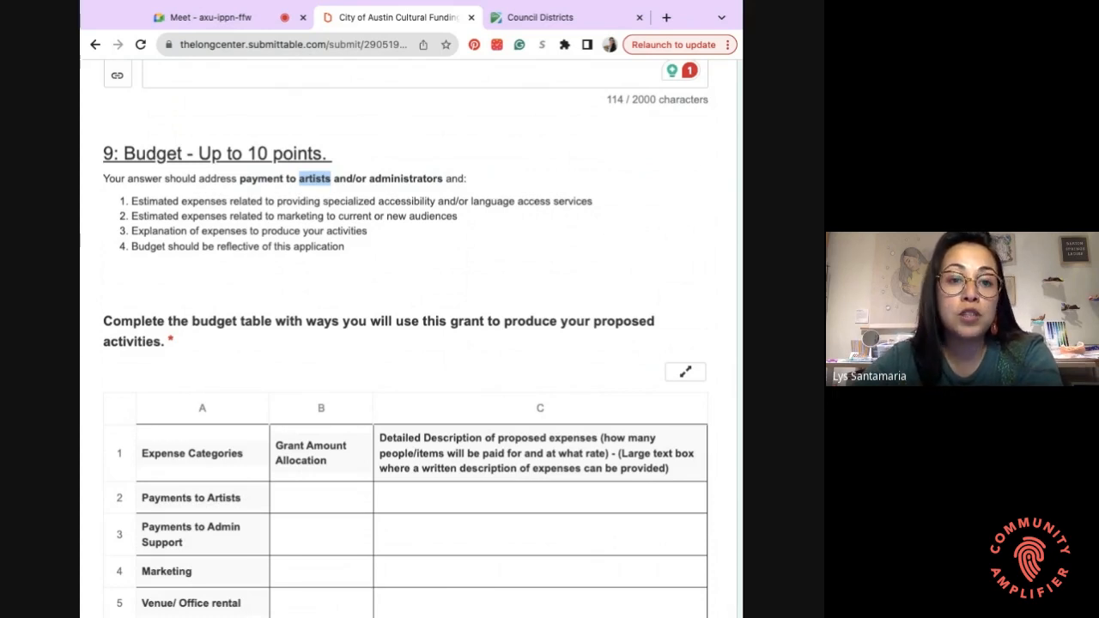
left_click(307, 215)
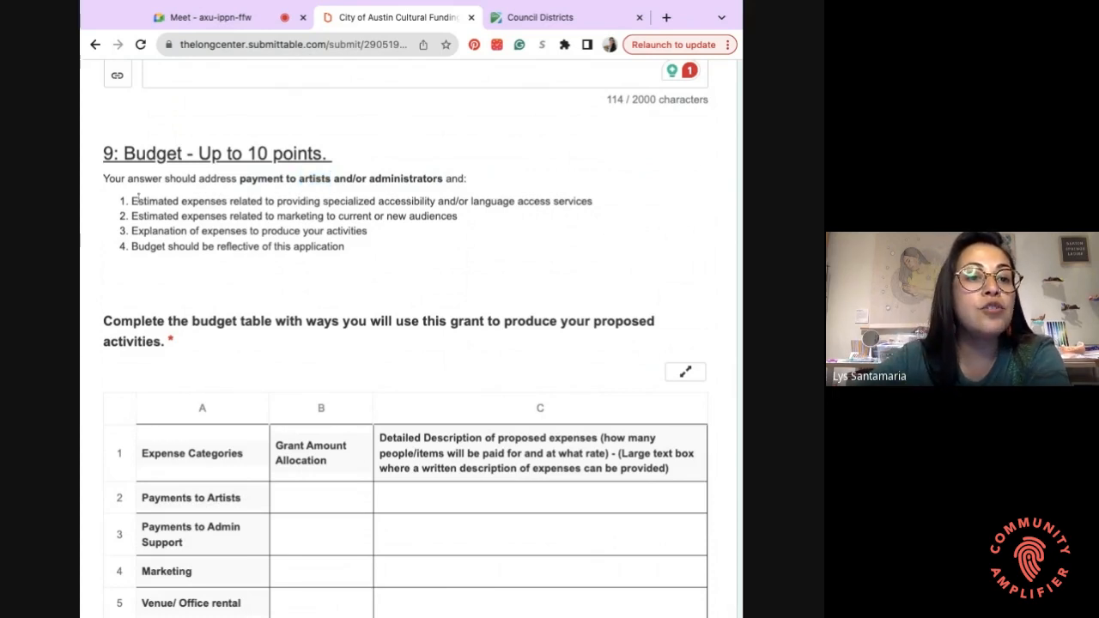
left_click_drag(221, 202, 592, 203)
left_click(208, 217)
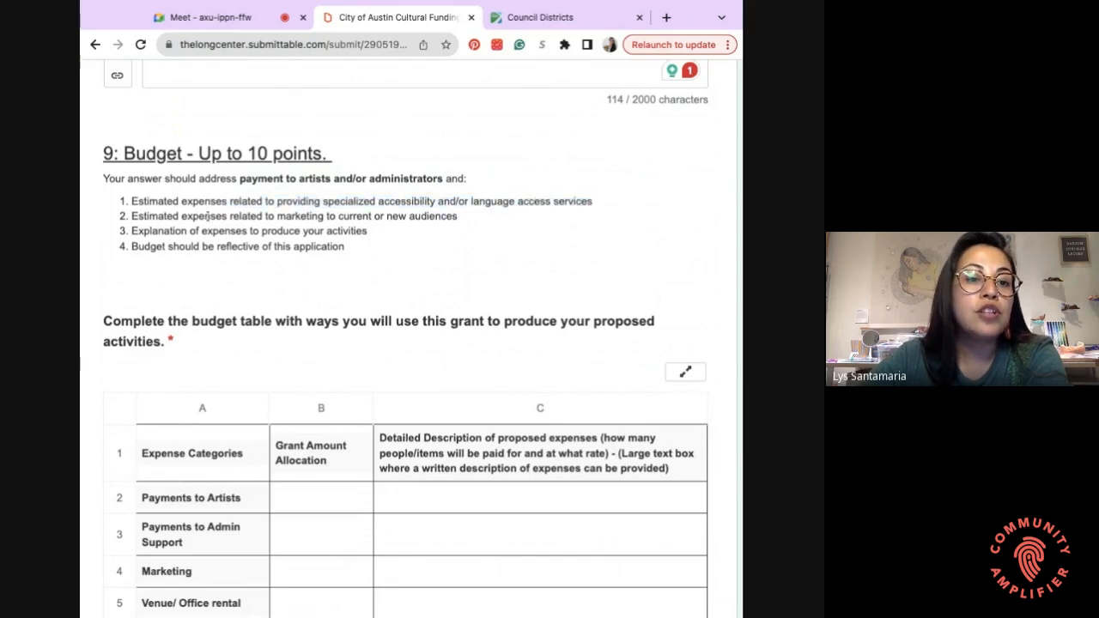
left_click_drag(131, 203, 592, 204)
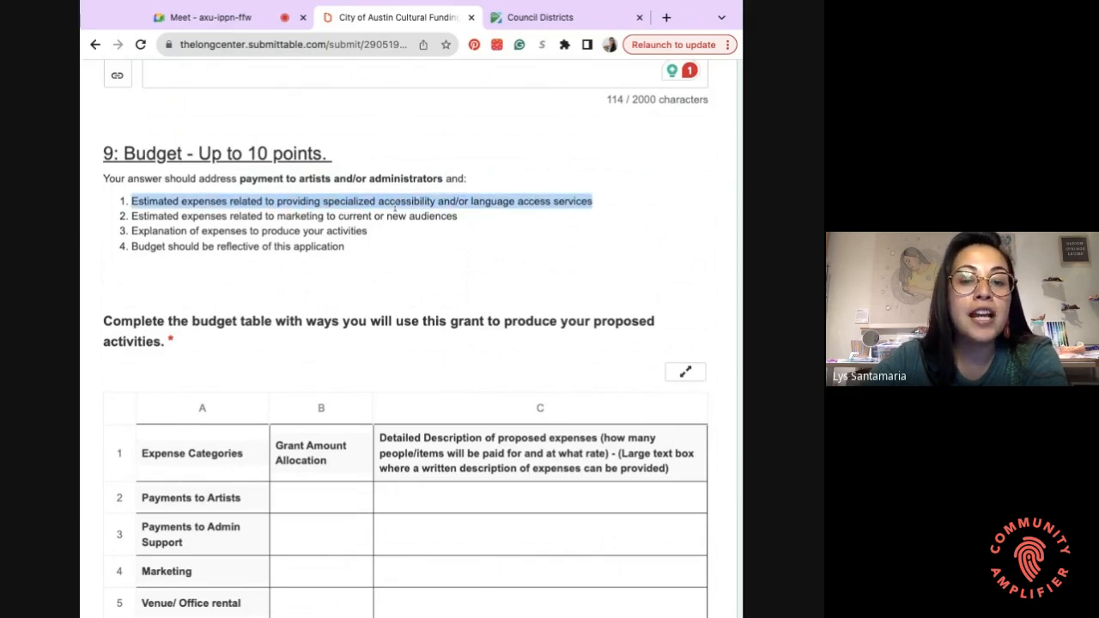
left_click(482, 220)
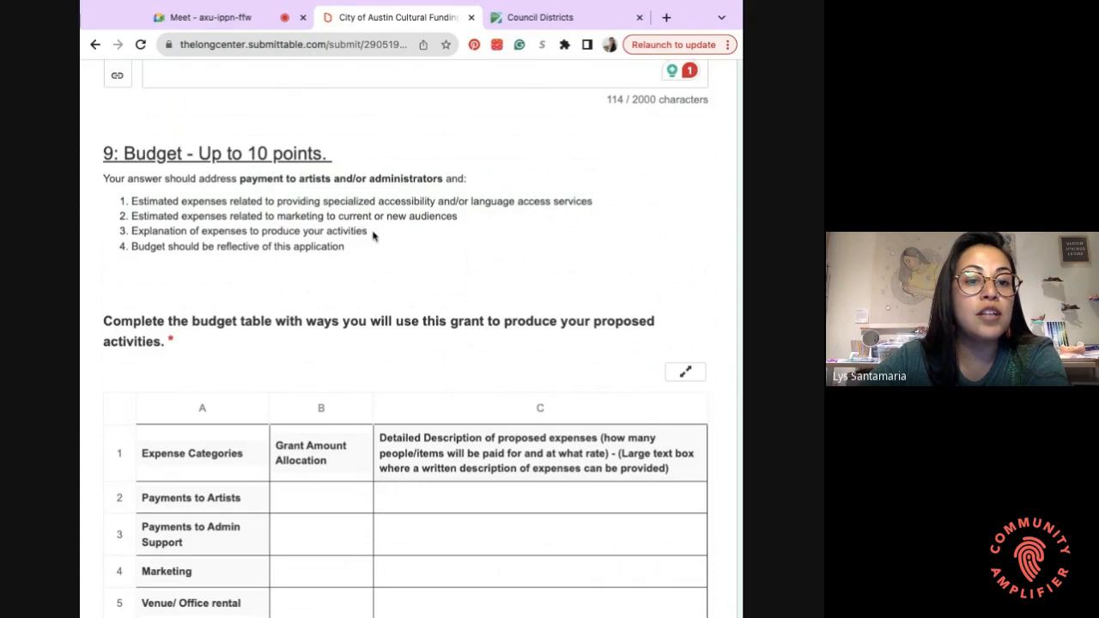
left_click_drag(372, 233, 177, 248)
scroll(177, 248, "down", 1)
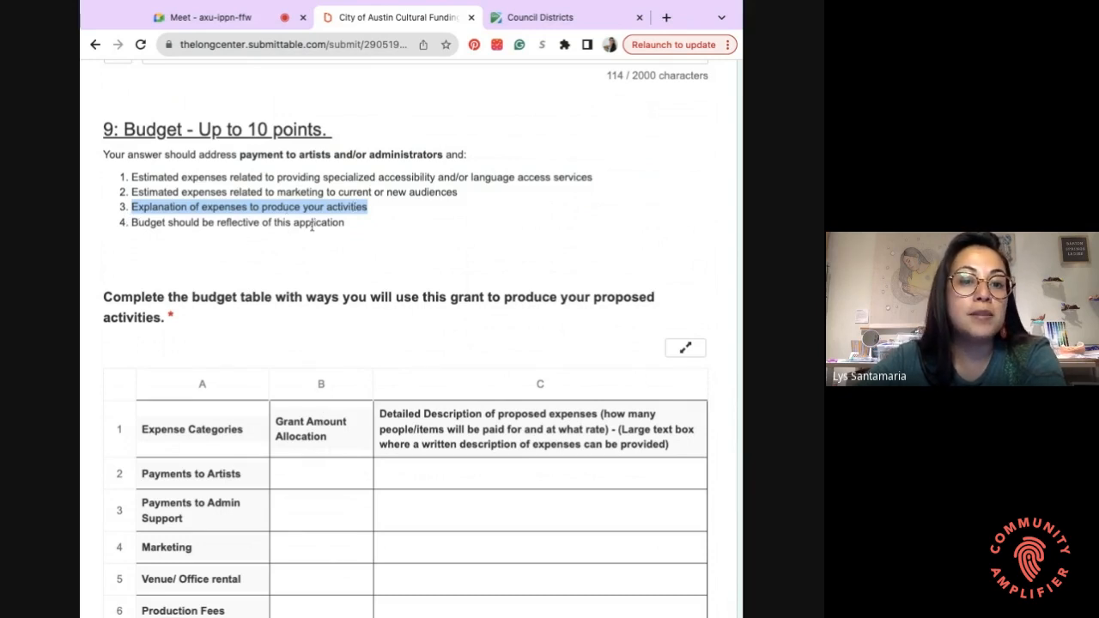
left_click(137, 224)
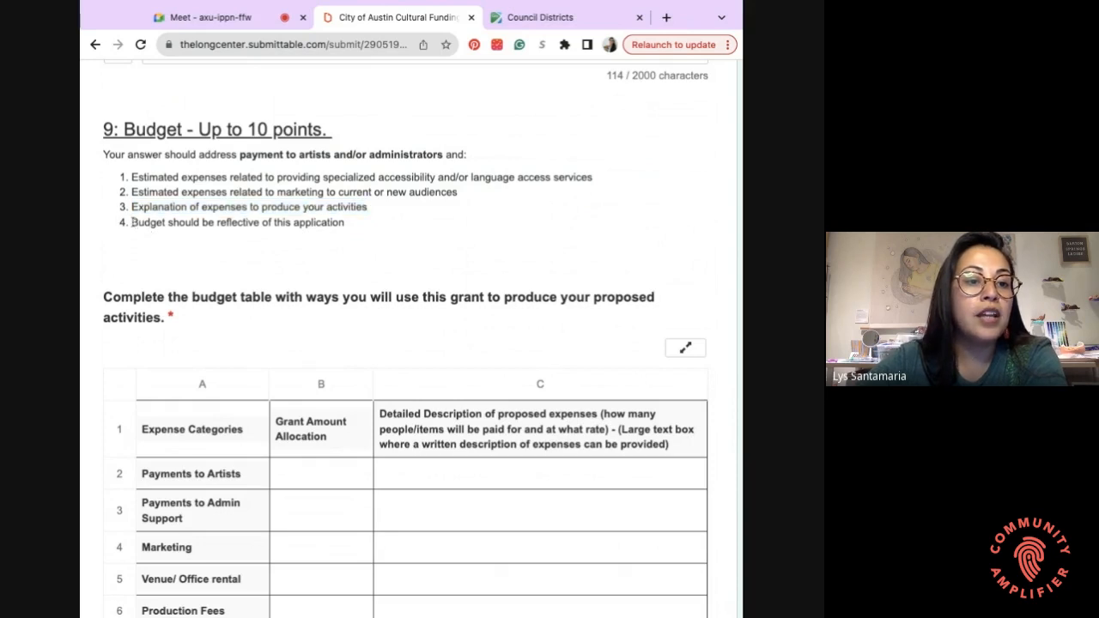
left_click_drag(132, 222, 344, 222)
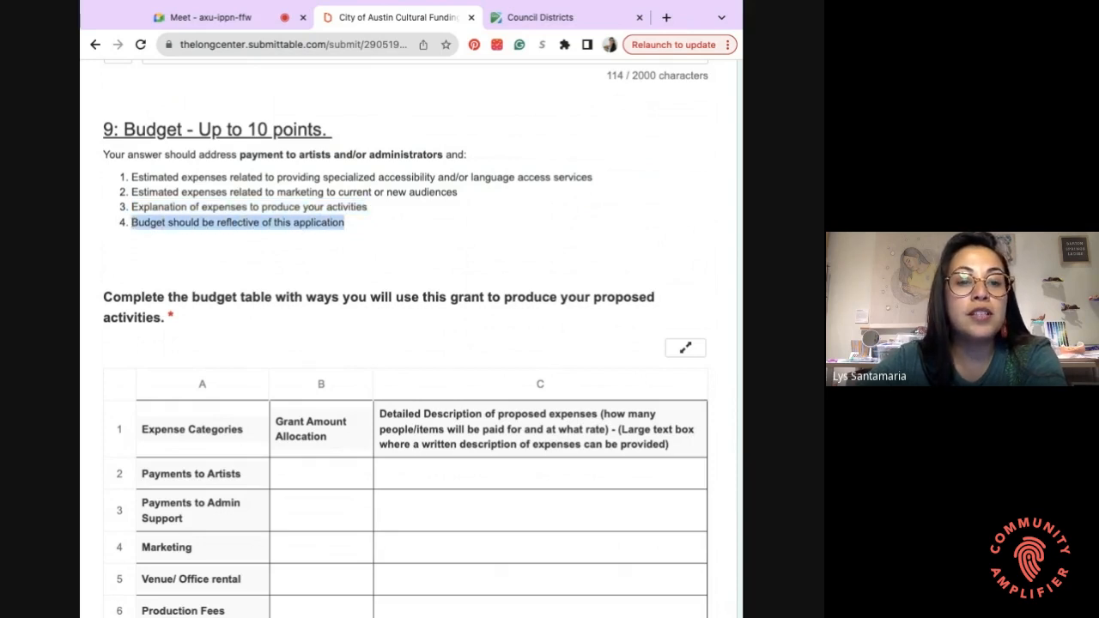
scroll(406, 343, "down", 1)
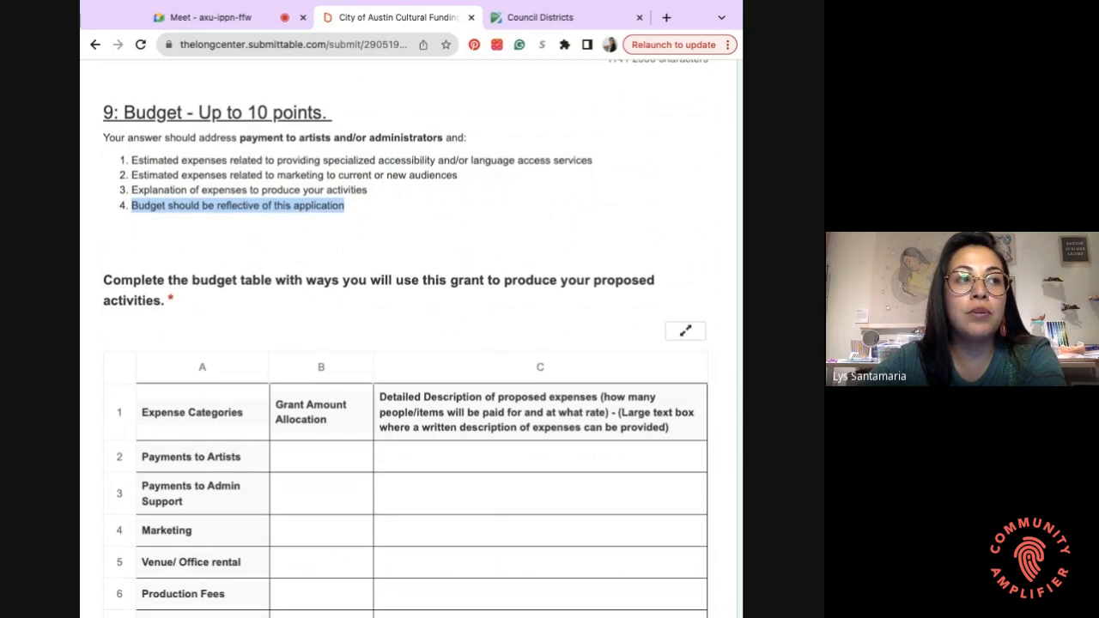
scroll(406, 343, "up", 1)
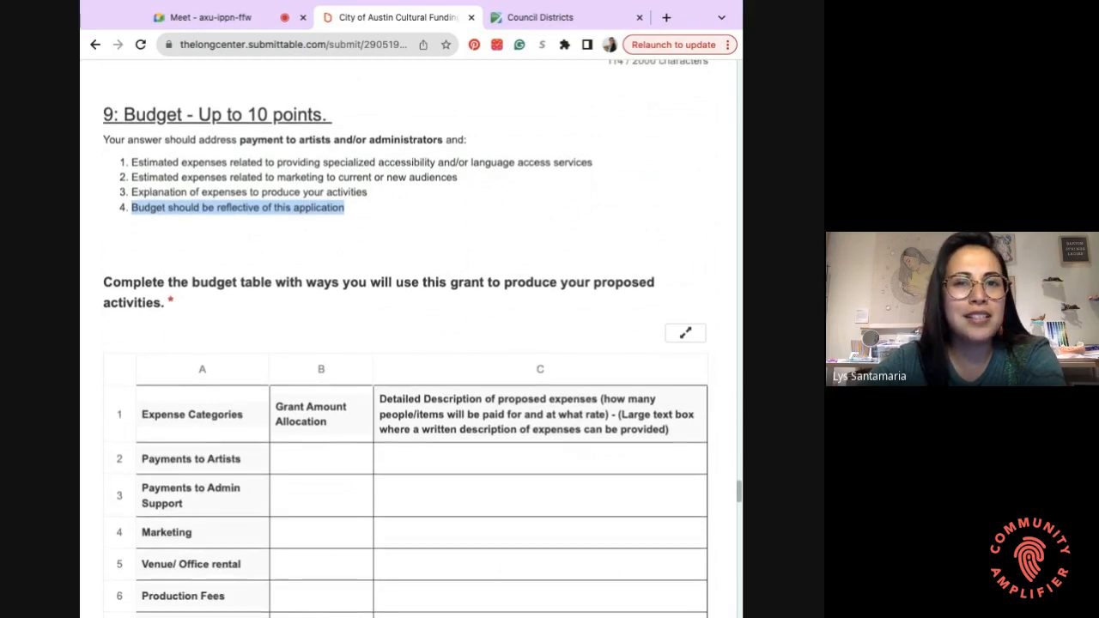
scroll(406, 343, "up", 1)
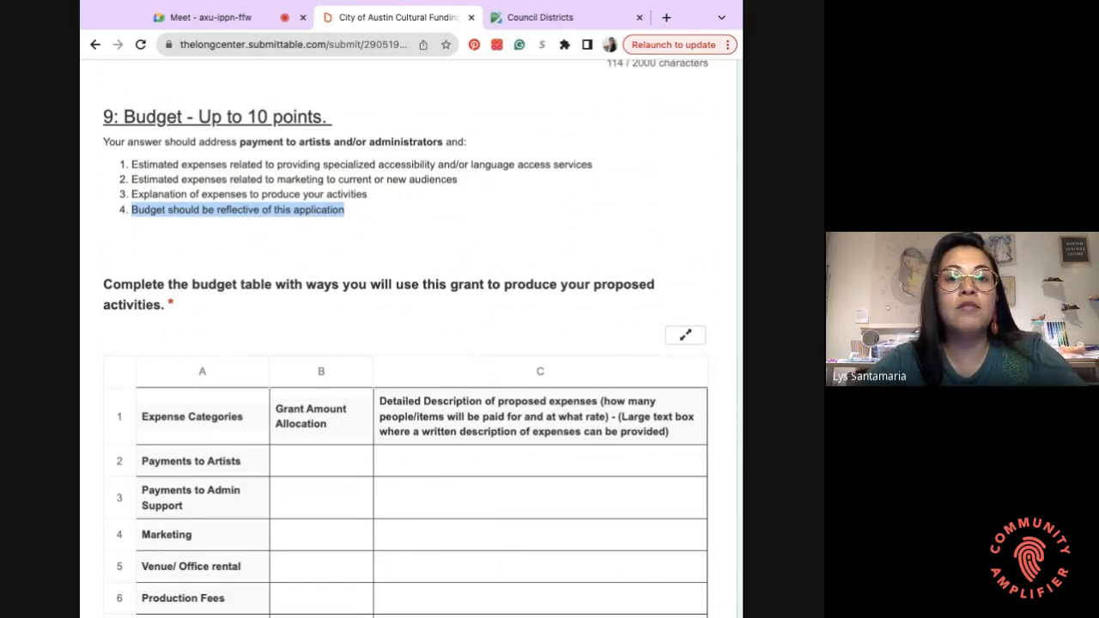
scroll(137, 113, "down", 4)
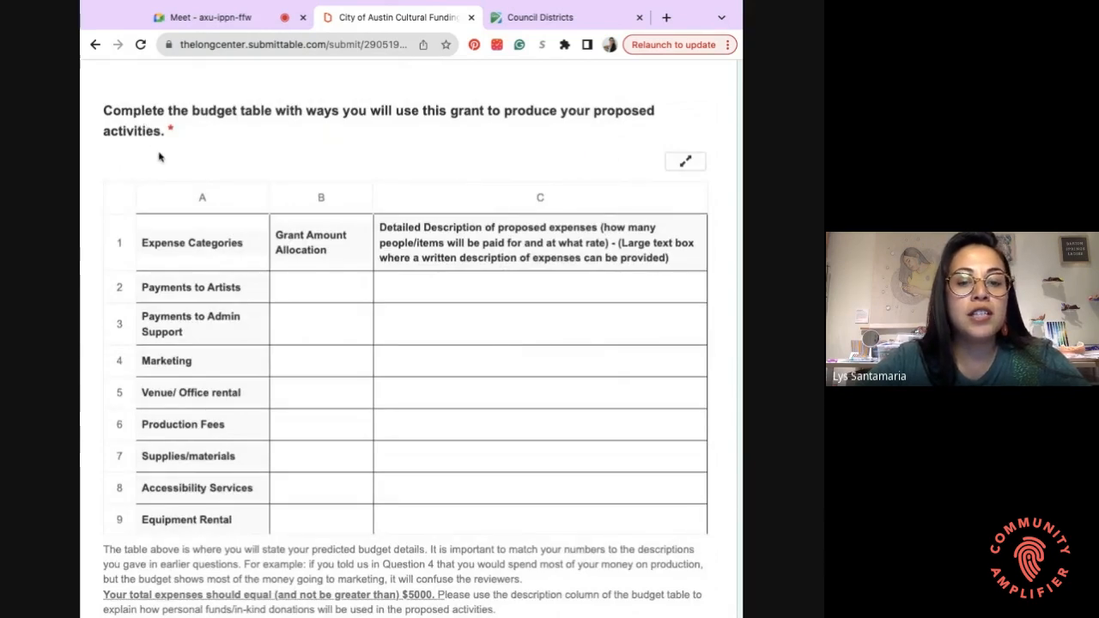
- Scroll past the eight-category budget table and highlight the note that total expenses must equal $5000
scroll(159, 156, "down", 1)
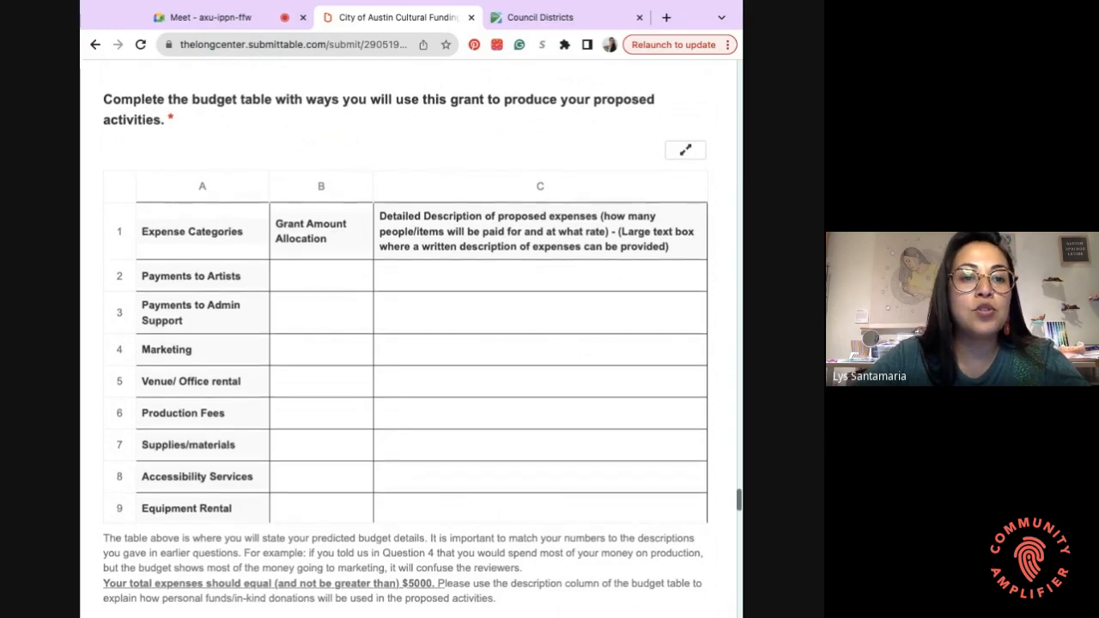
scroll(212, 166, "down", 1)
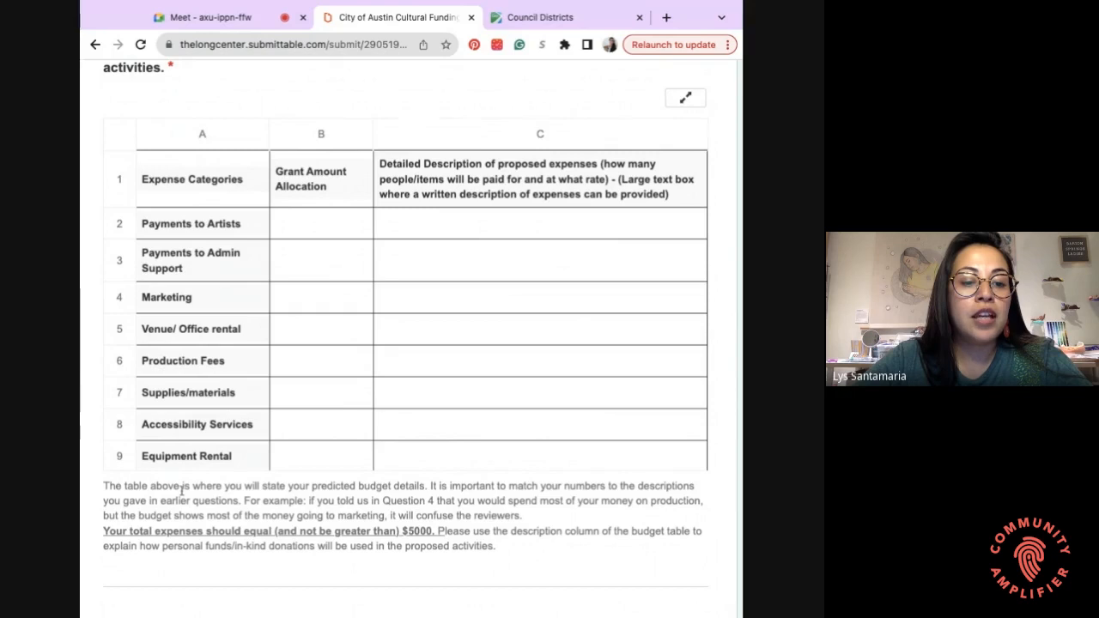
left_click_drag(103, 532, 435, 531)
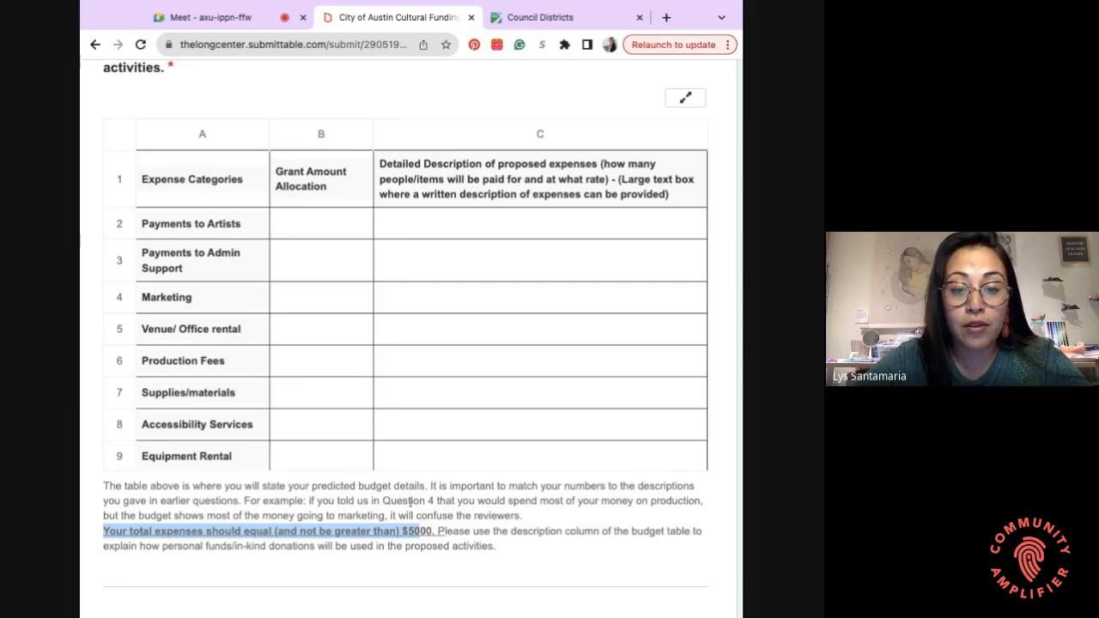
- Enter 1500 as the Payments to Artists amount in cell B2
left_click(326, 223)
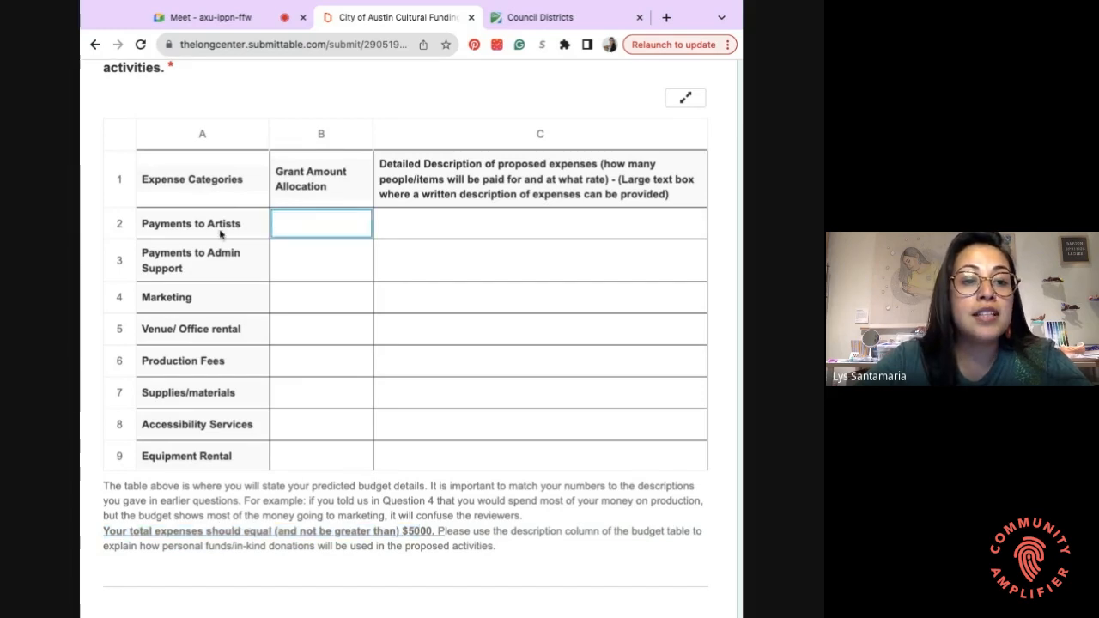
left_click(407, 226)
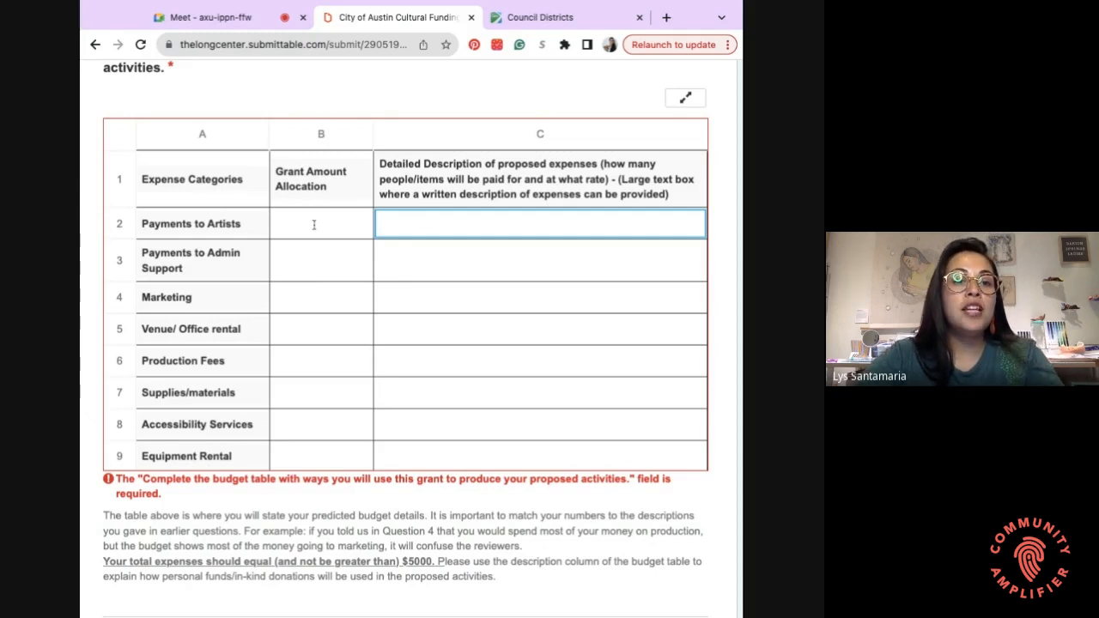
left_click(314, 225)
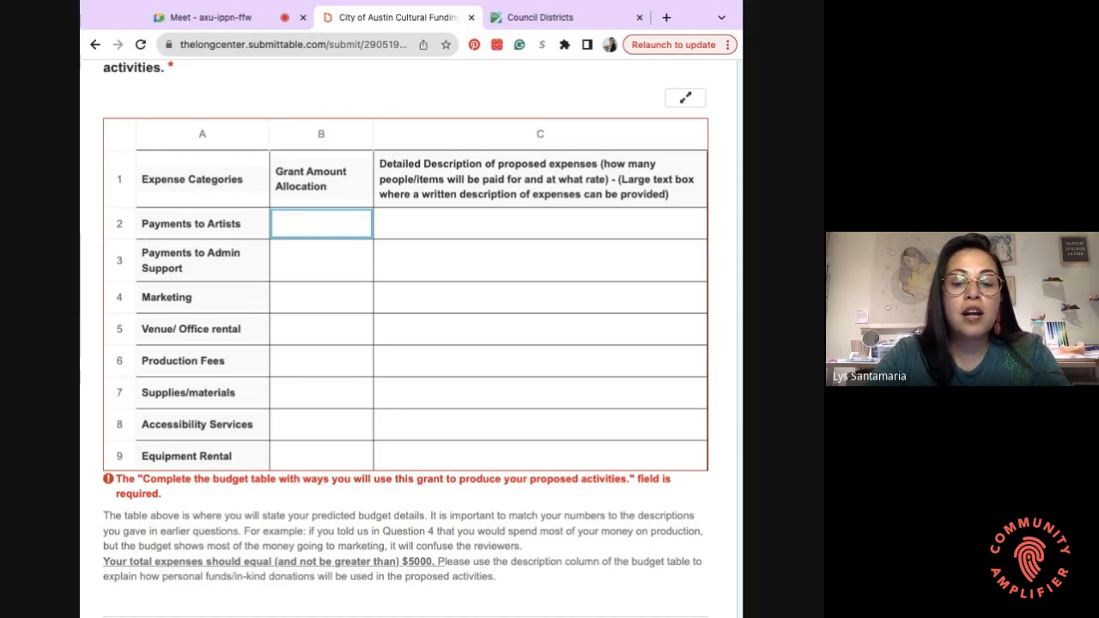
type("1000")
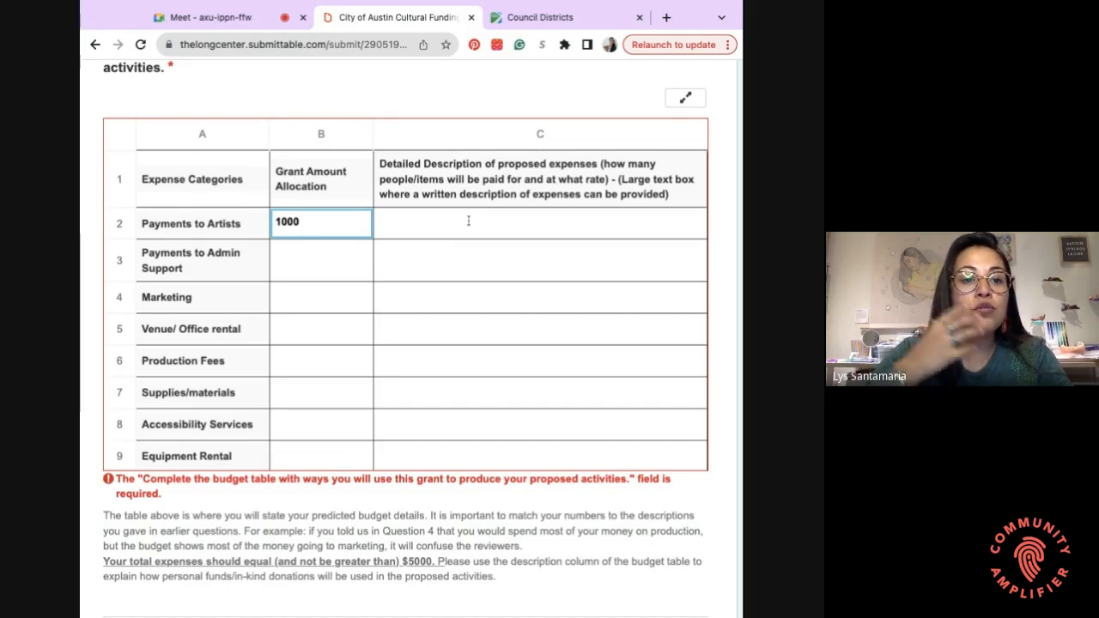
left_click(468, 221)
left_click(354, 229)
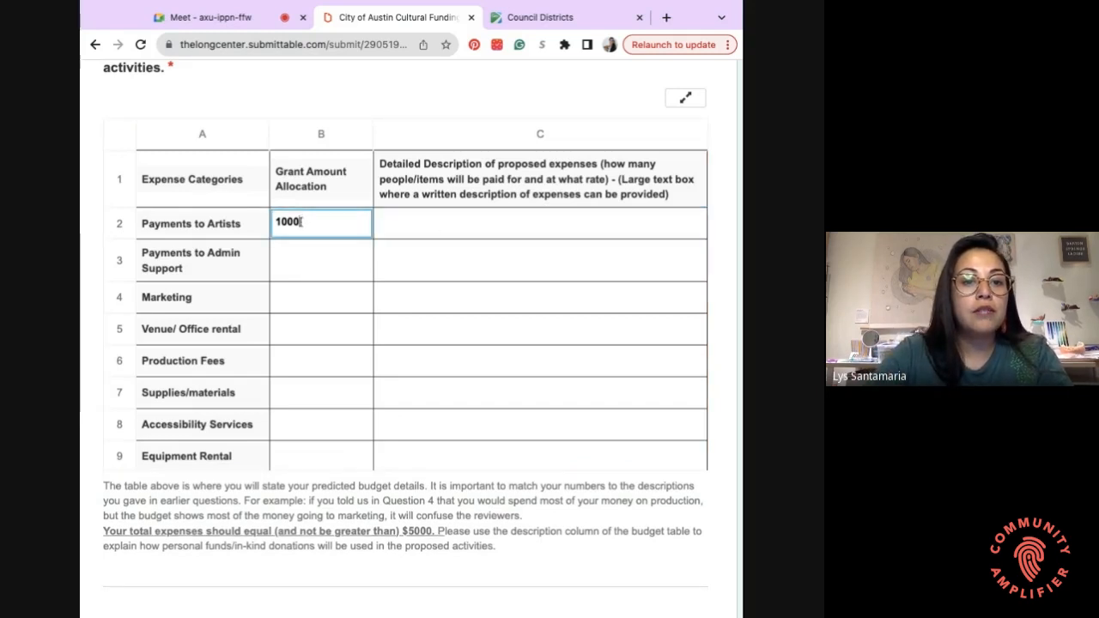
key("BackSpace")
key("BackSpace")
key("BackSpace")
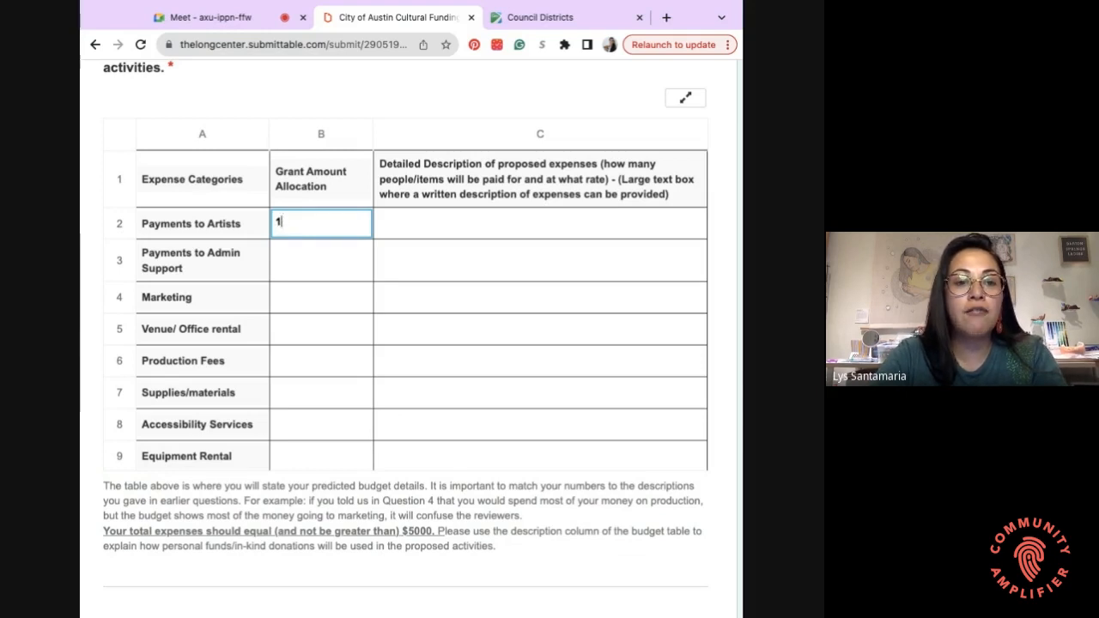
type("500")
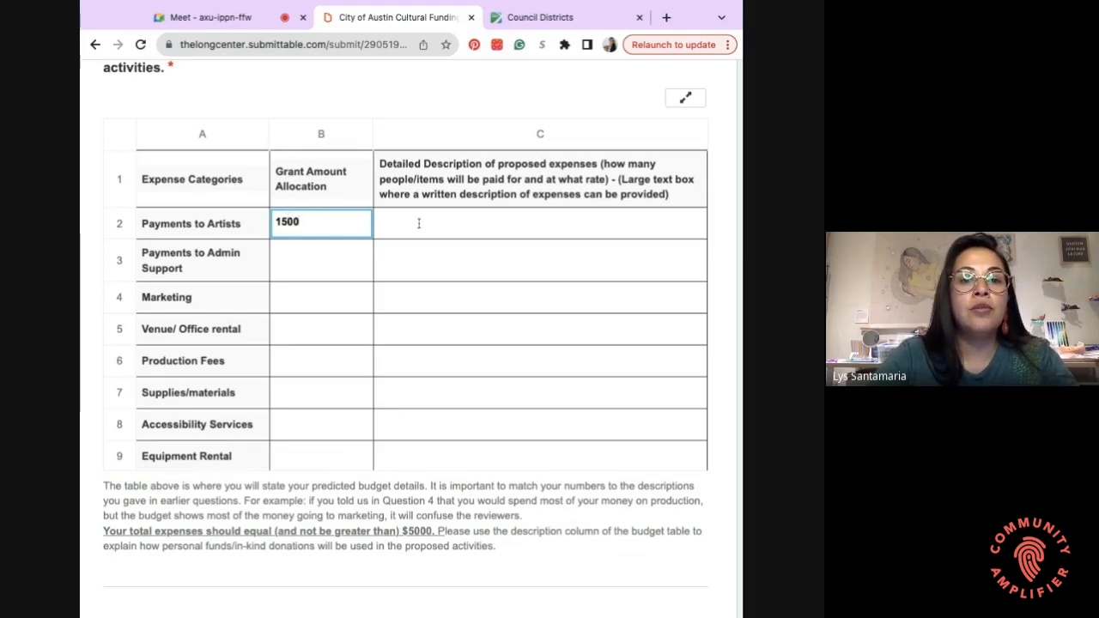
- Describe it as $1000 for the artist's artwork creation plus a guest DJ at the opening
left_click(419, 223)
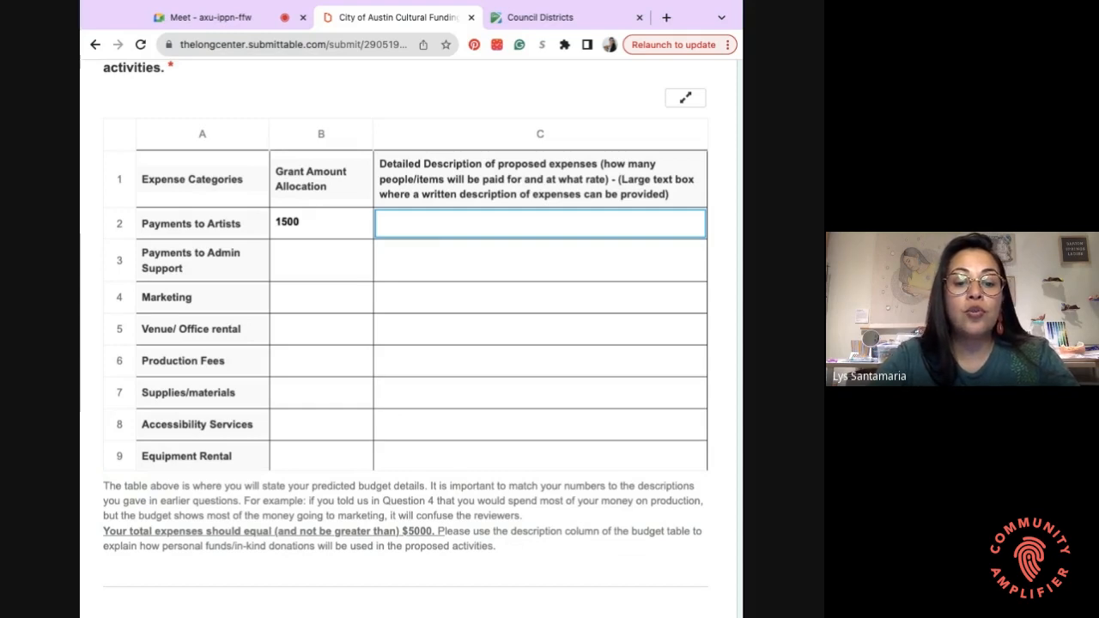
type("Paymen")
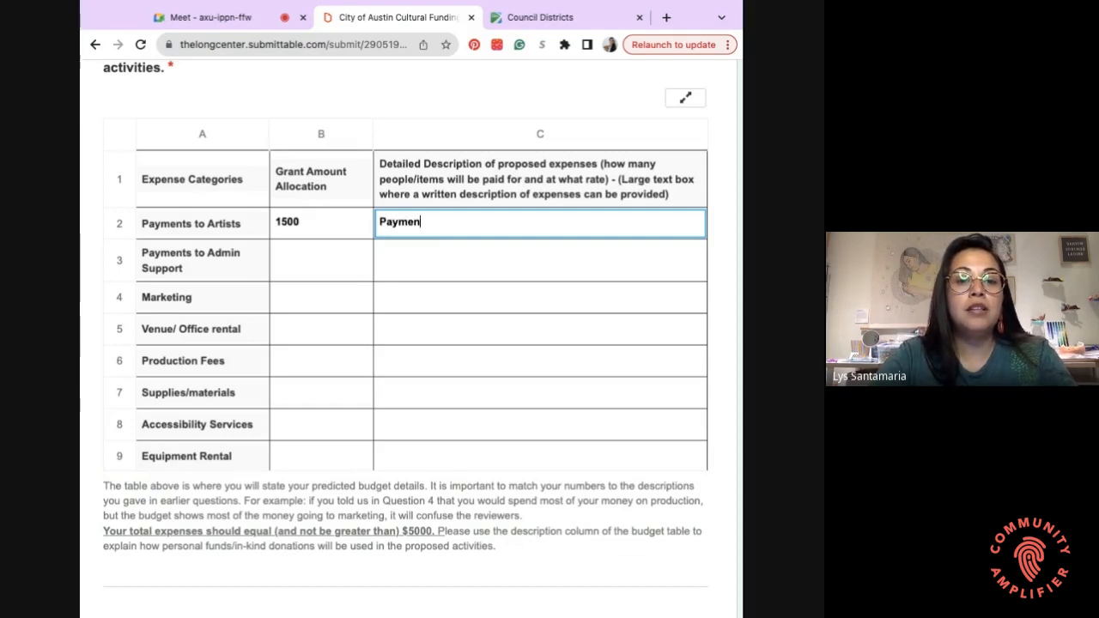
type("t to Lys Artis")
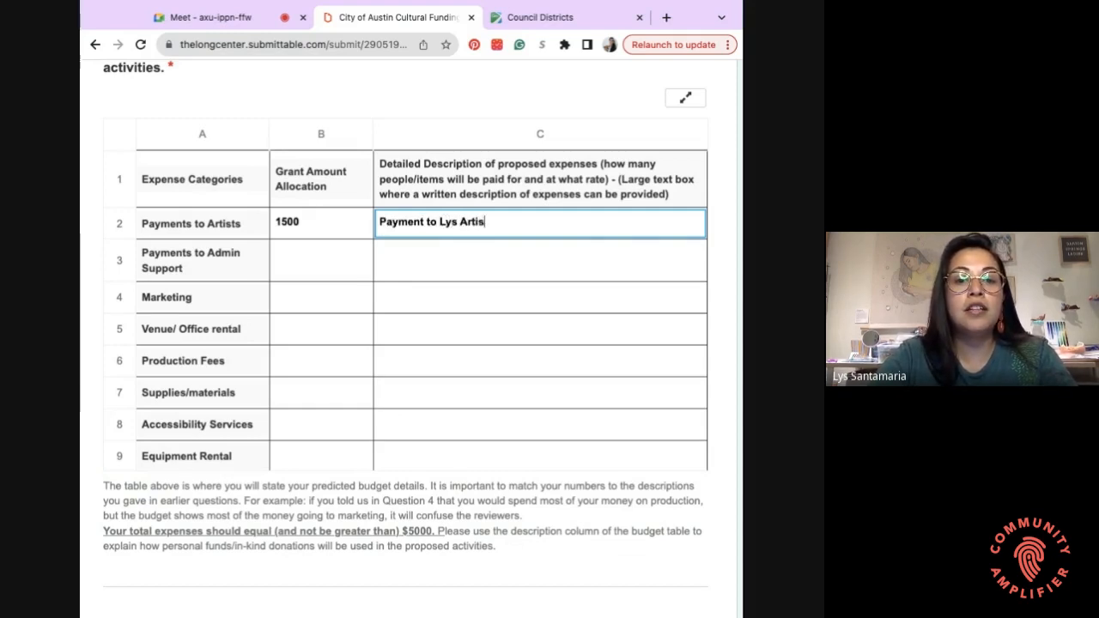
type("t for creation of")
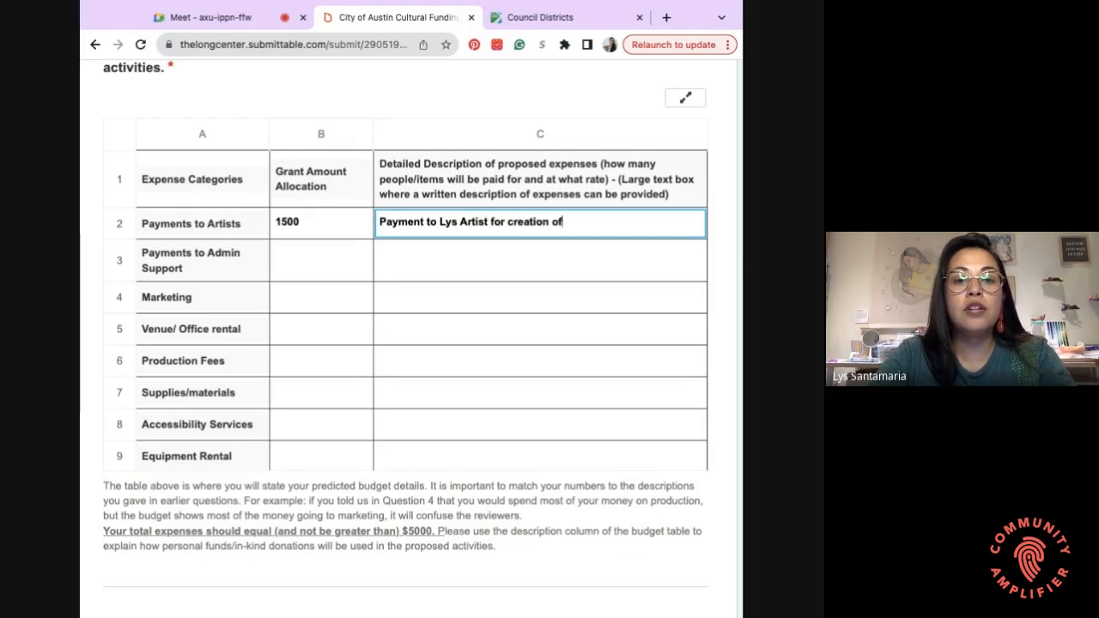
type(" artwor")
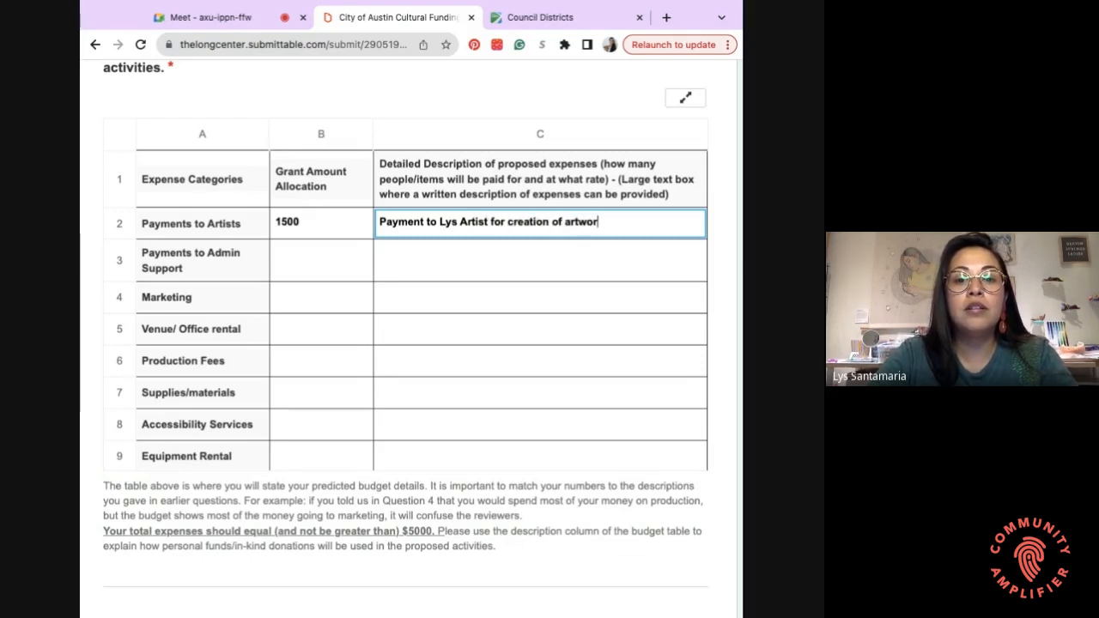
type("k at $")
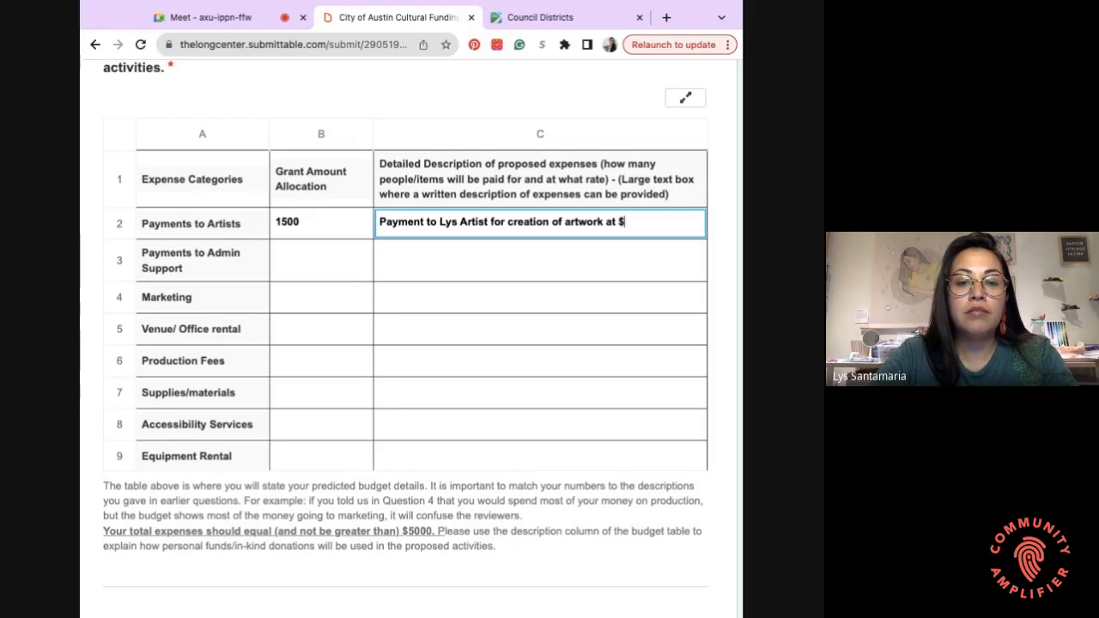
type("?")
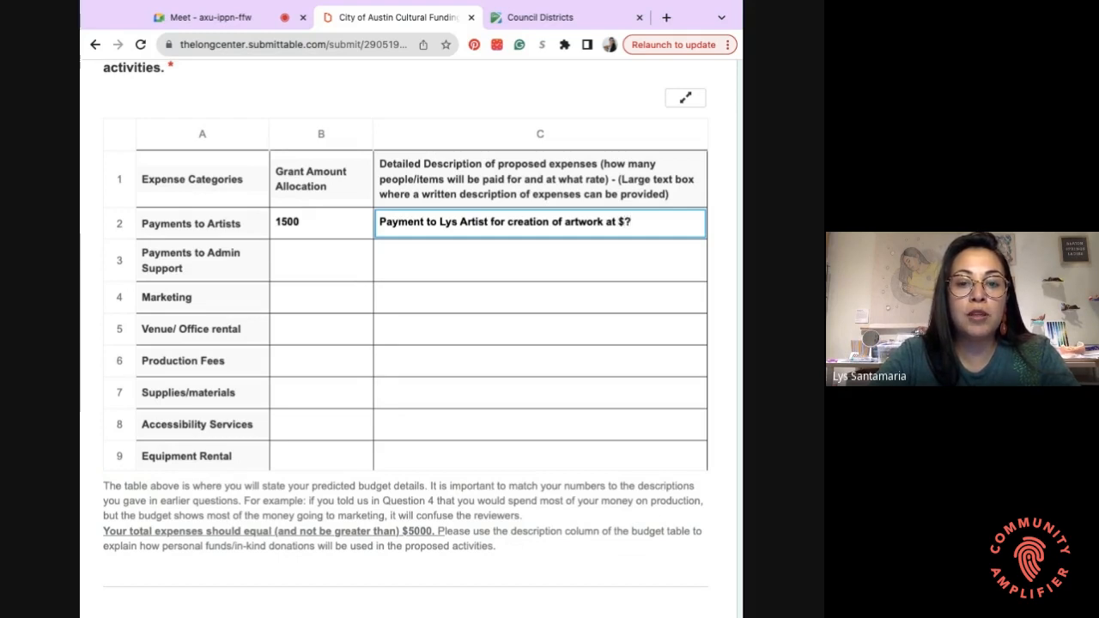
type("/hr ")
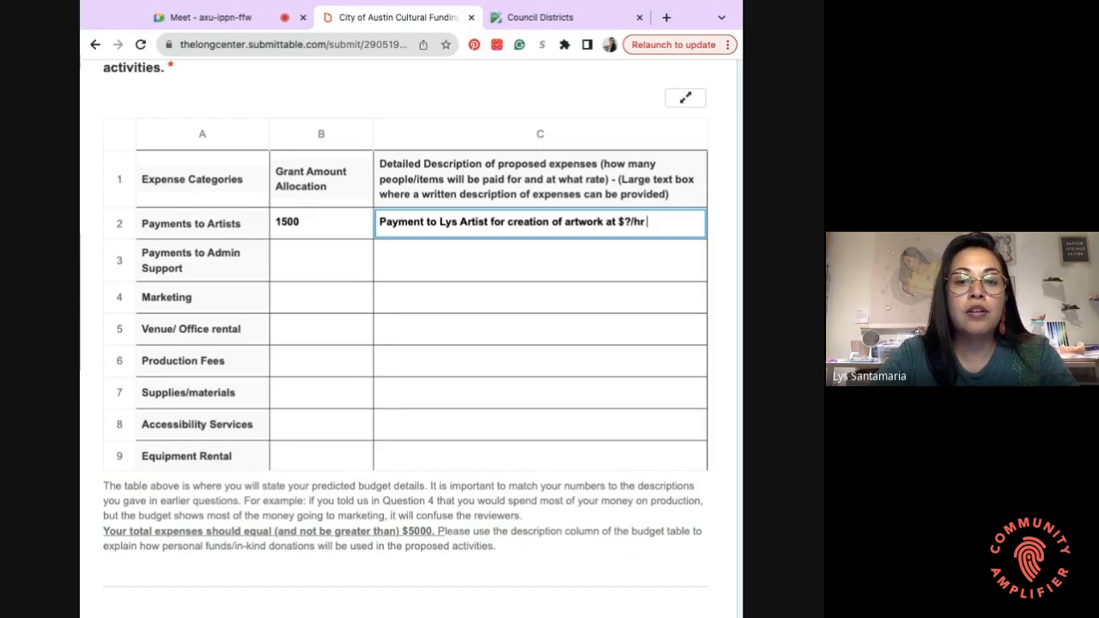
type("for a total of")
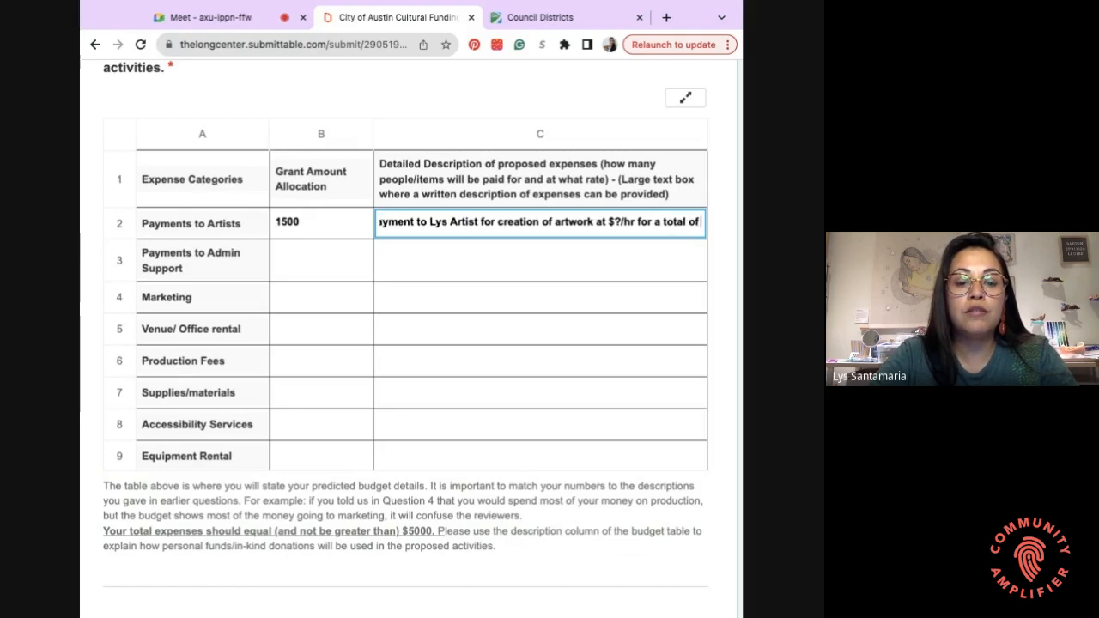
type(" $1000.")
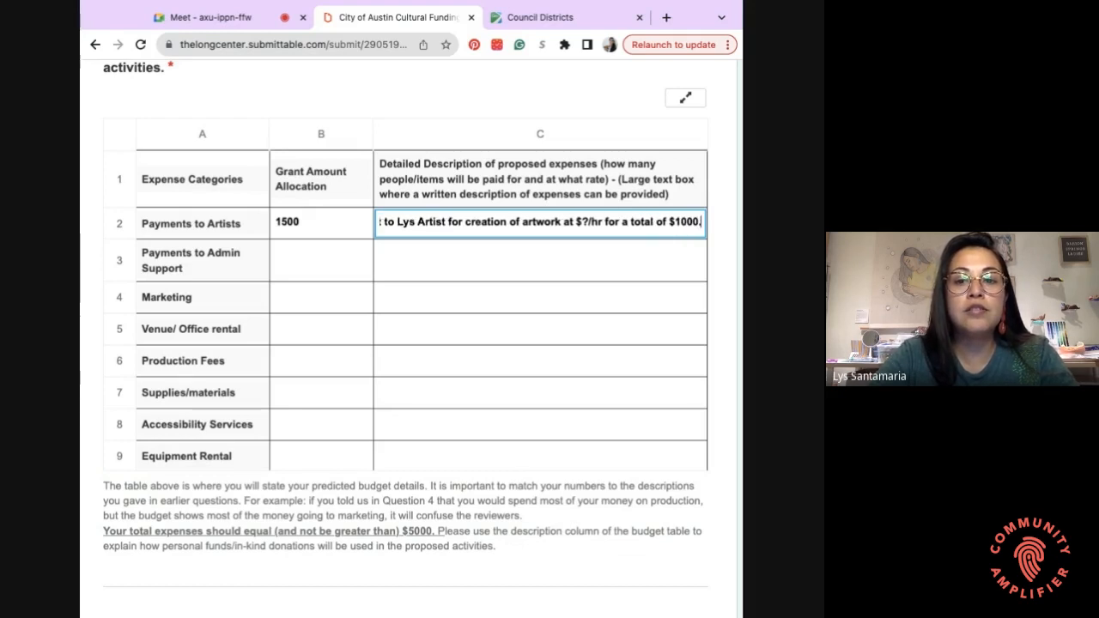
type(" Guest")
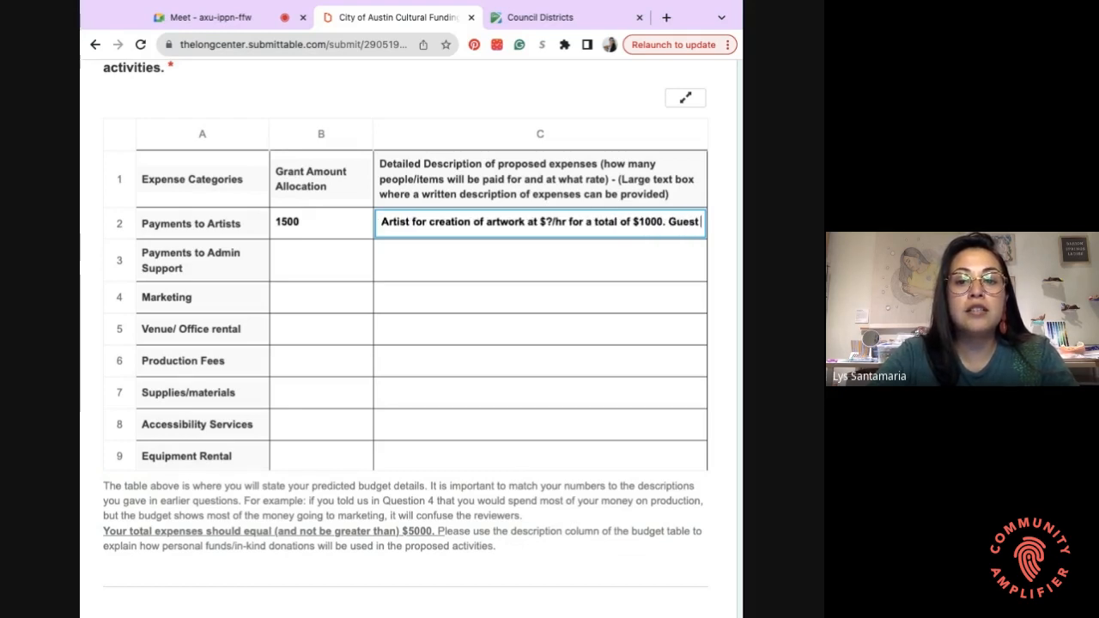
type(" DJ O")
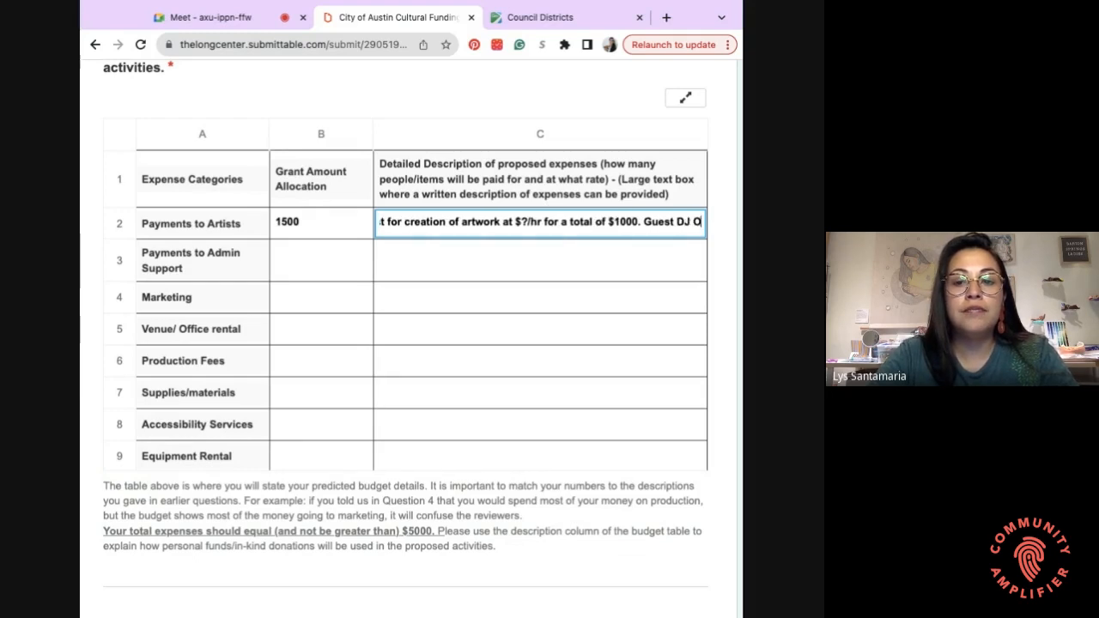
type("r")
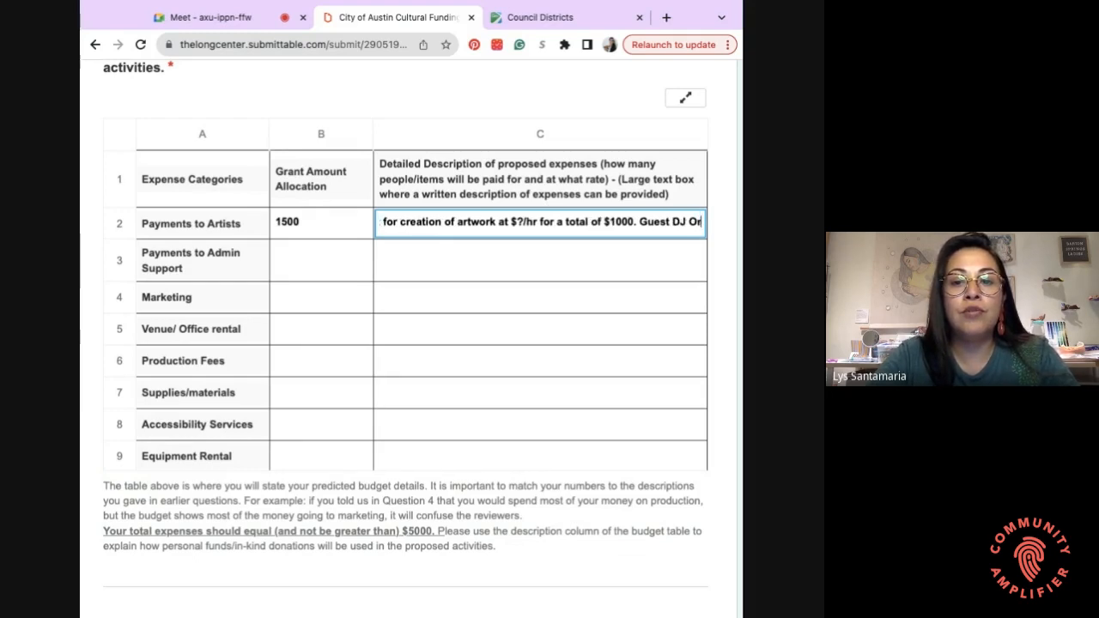
type("ella ")
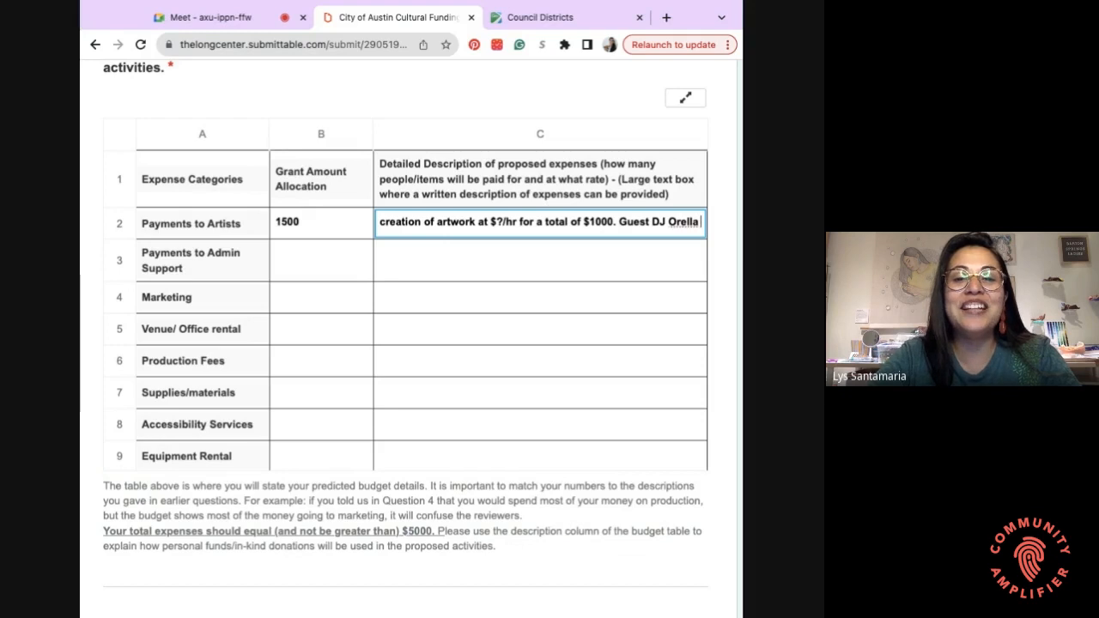
type("to p")
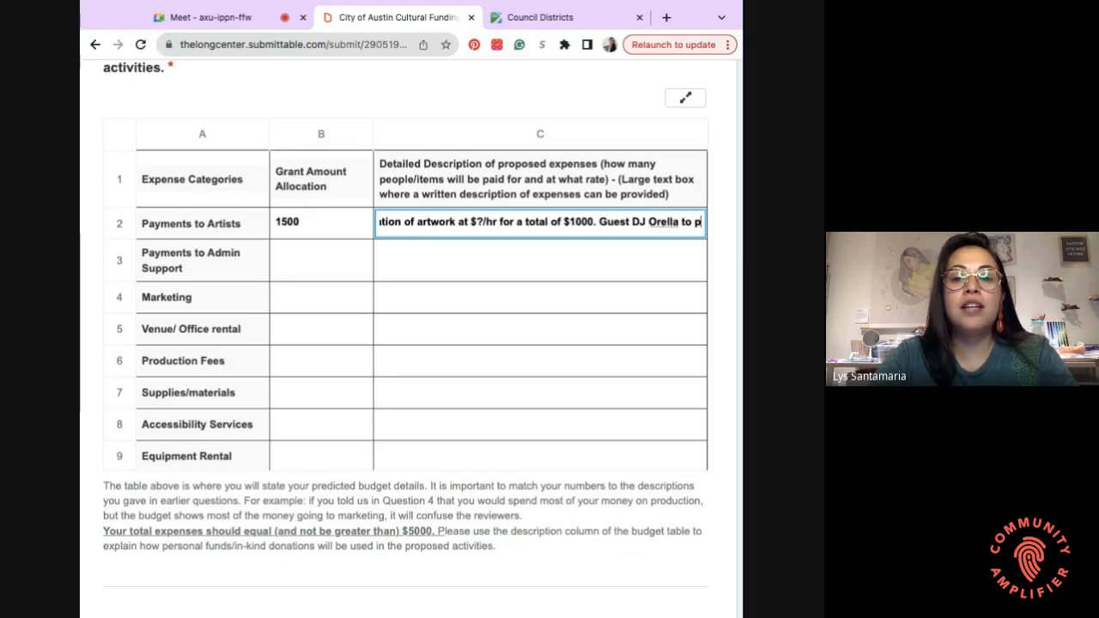
type("lay at opening of")
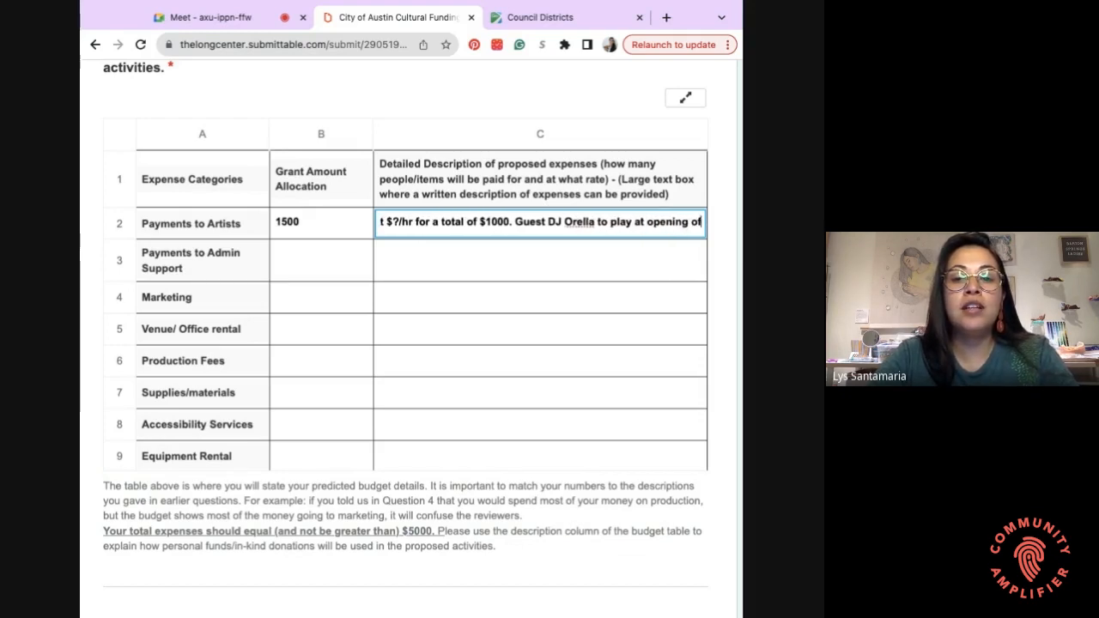
type(" event at ?/hr")
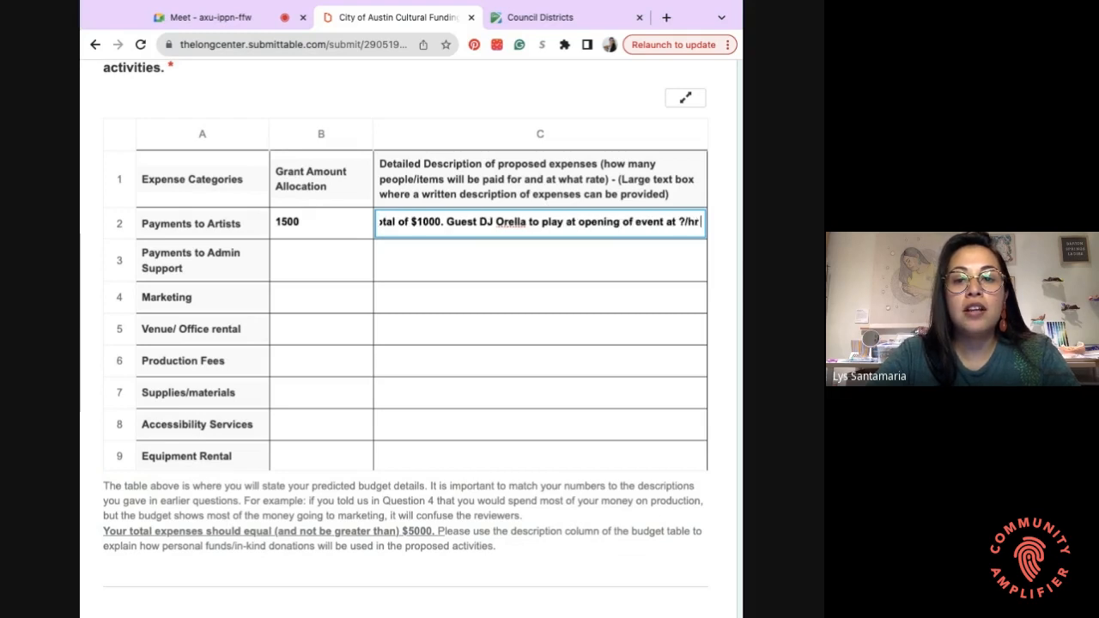
type(" for a total o")
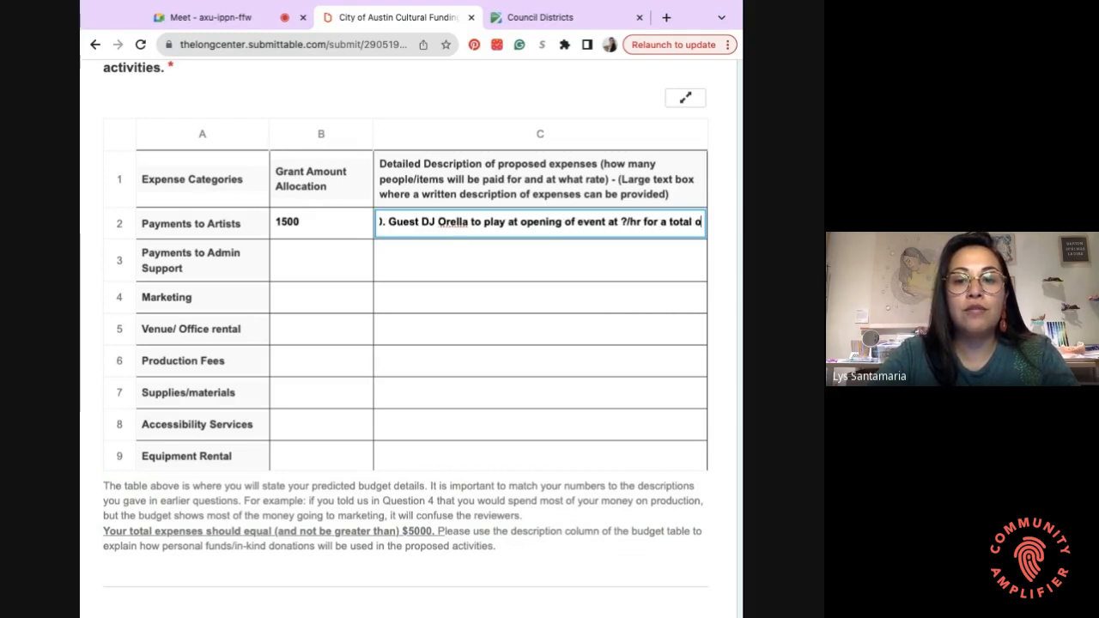
type("f $500")
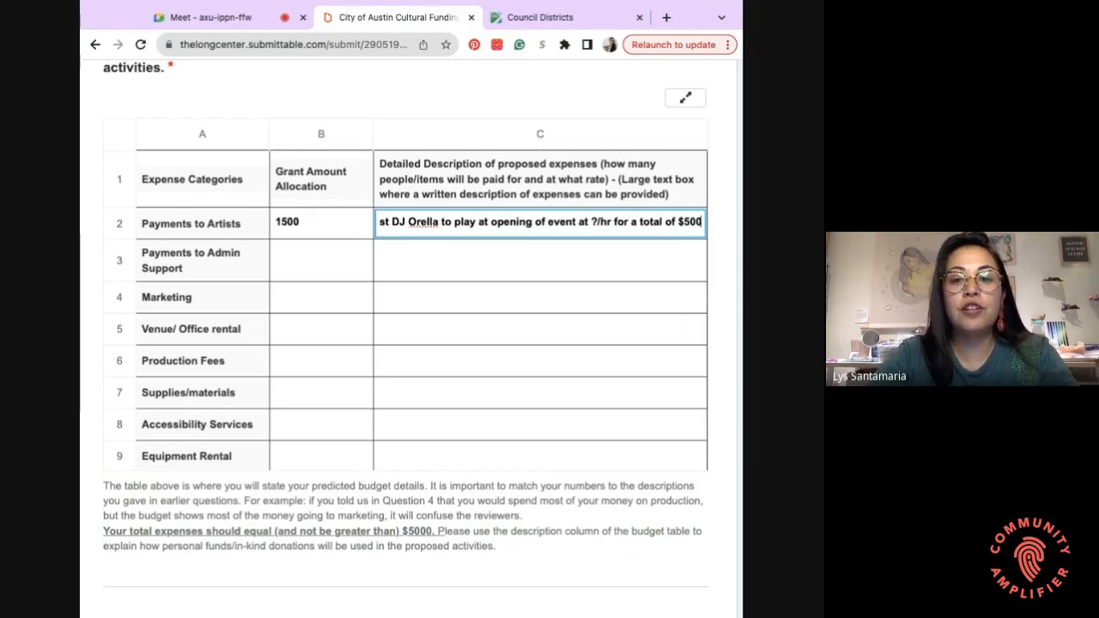
type(".")
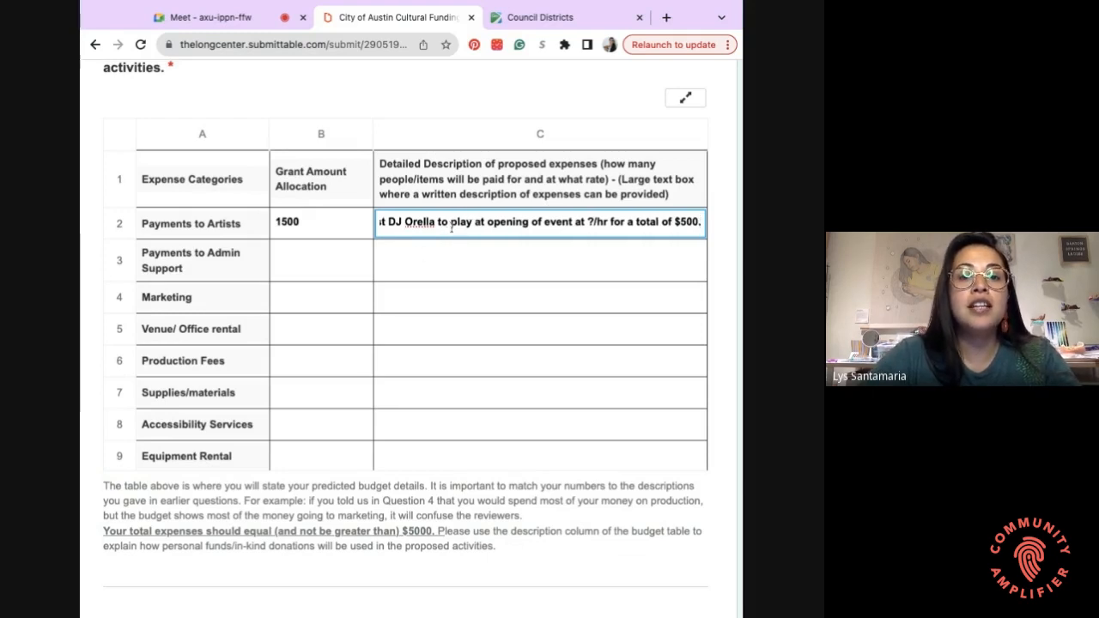
key("Return")
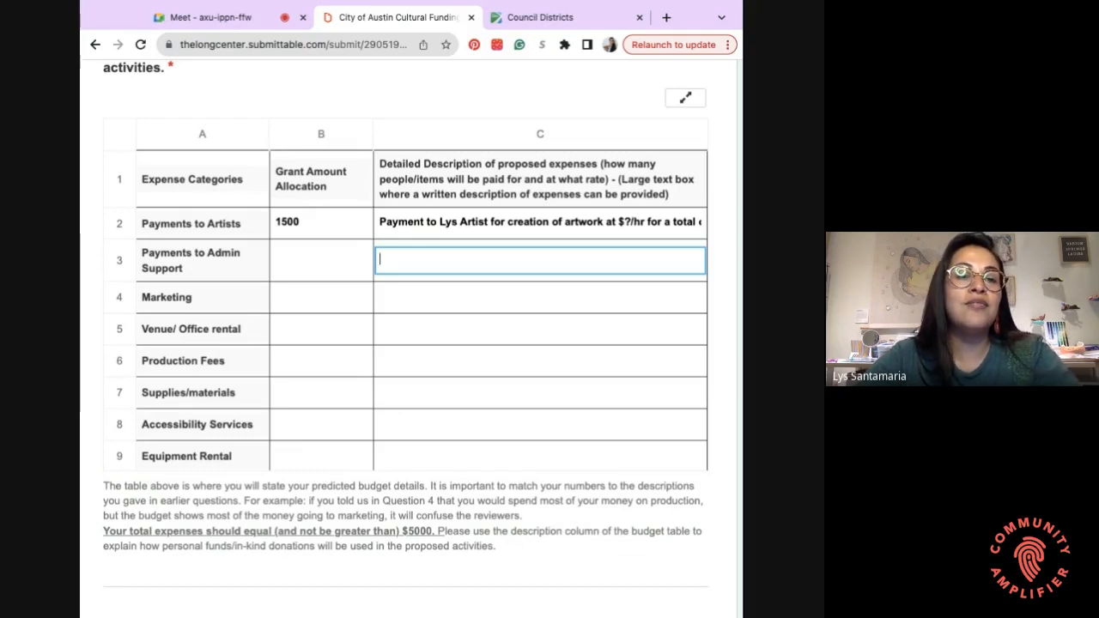
- Enter 500 for Payments to Admin Support and 500 for Marketing
left_click(321, 260)
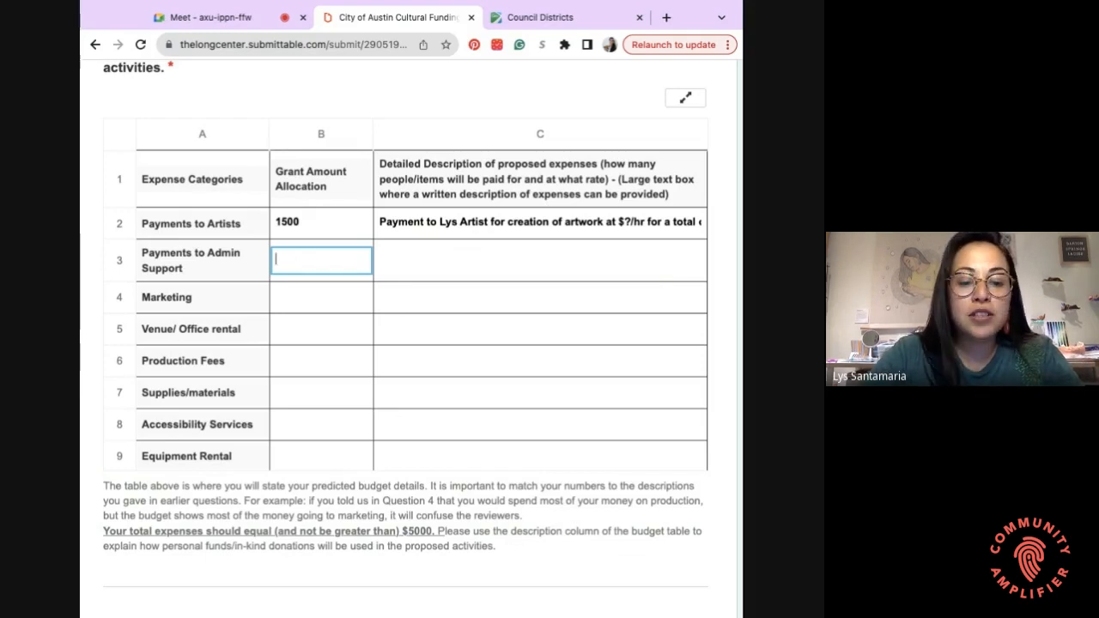
type("500")
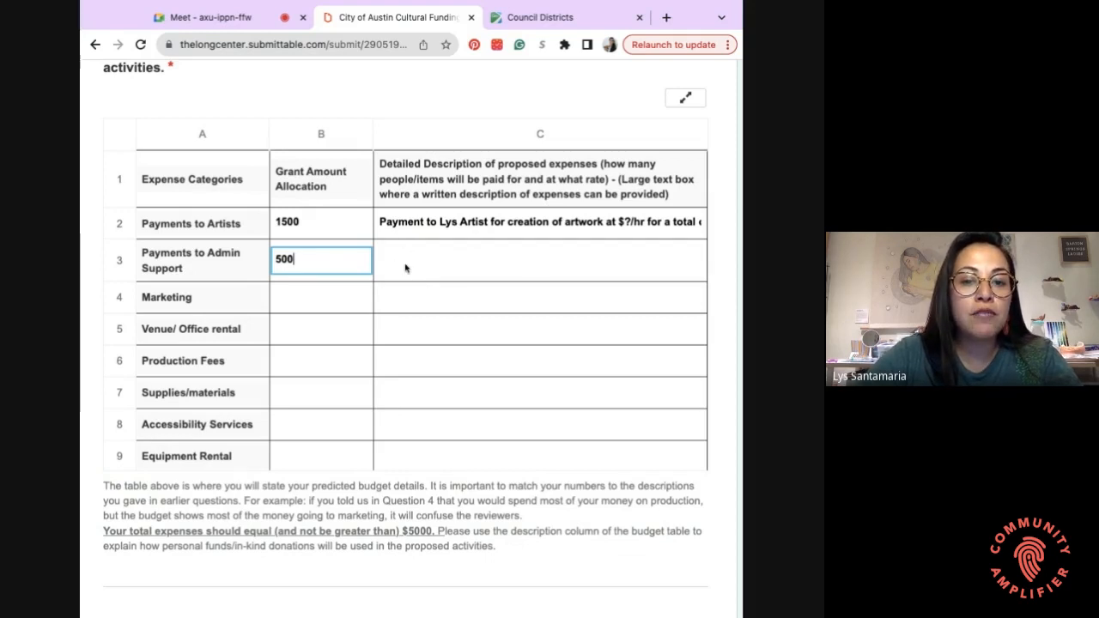
left_click(595, 261)
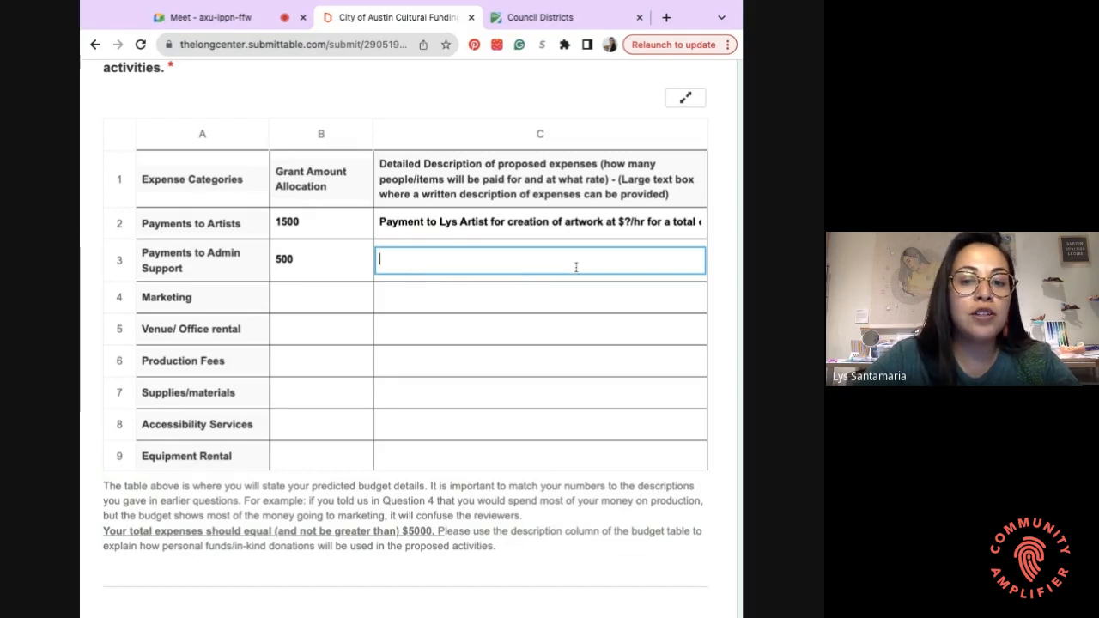
left_click(321, 297)
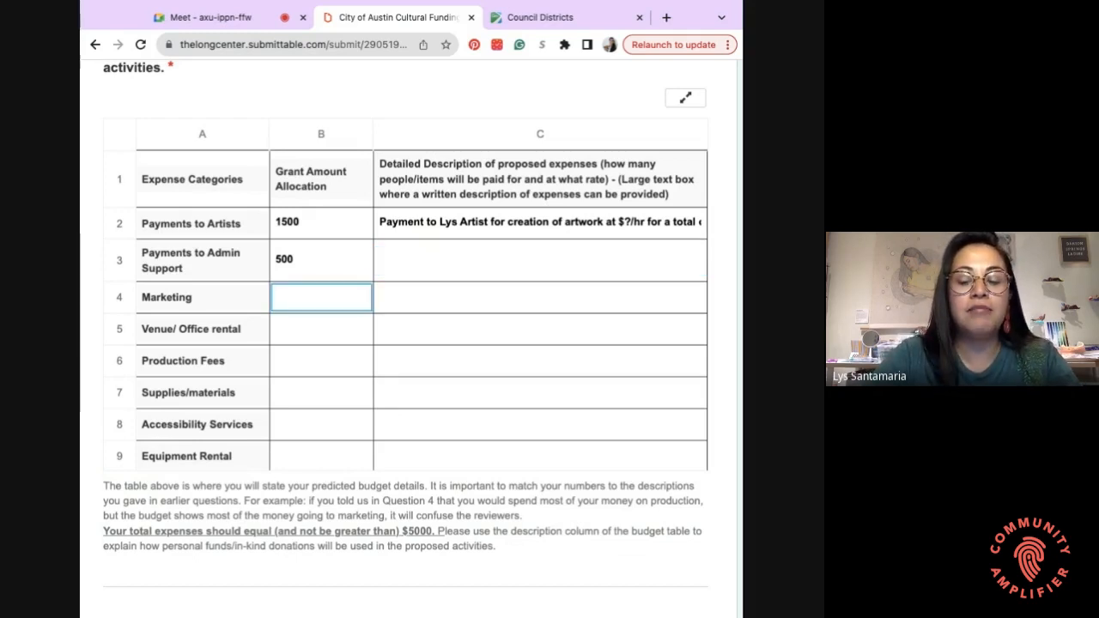
type("500")
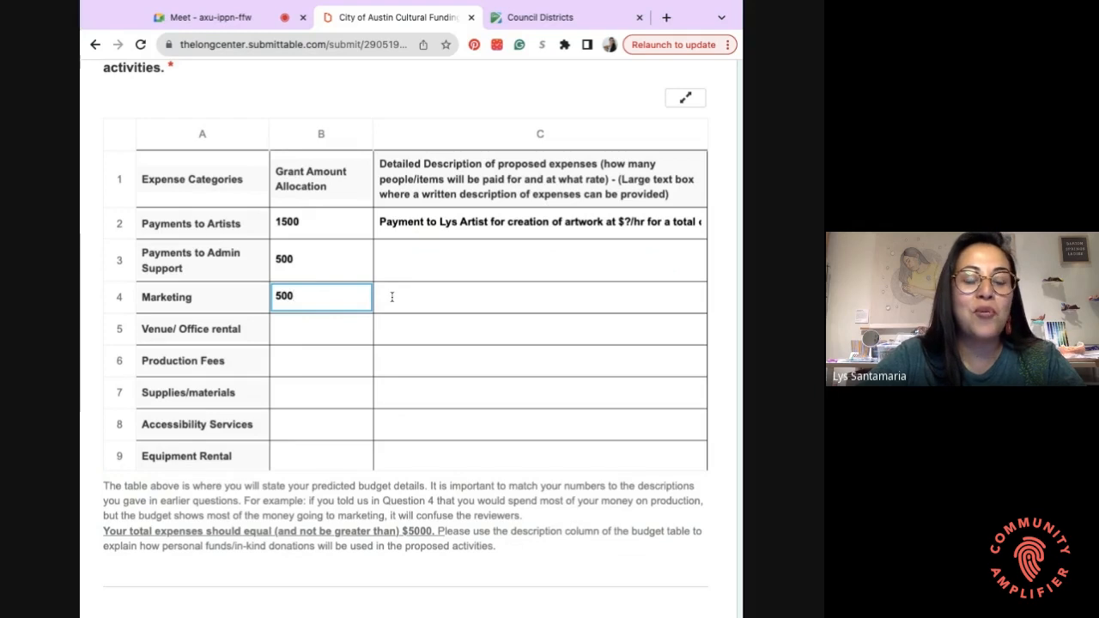
- Set Venue/Office rental to 0, noted 'Gallery ______ is donating the venue for this event.'
left_click(310, 329)
scroll(310, 329, "down", 2)
scroll(306, 491, "down", 1)
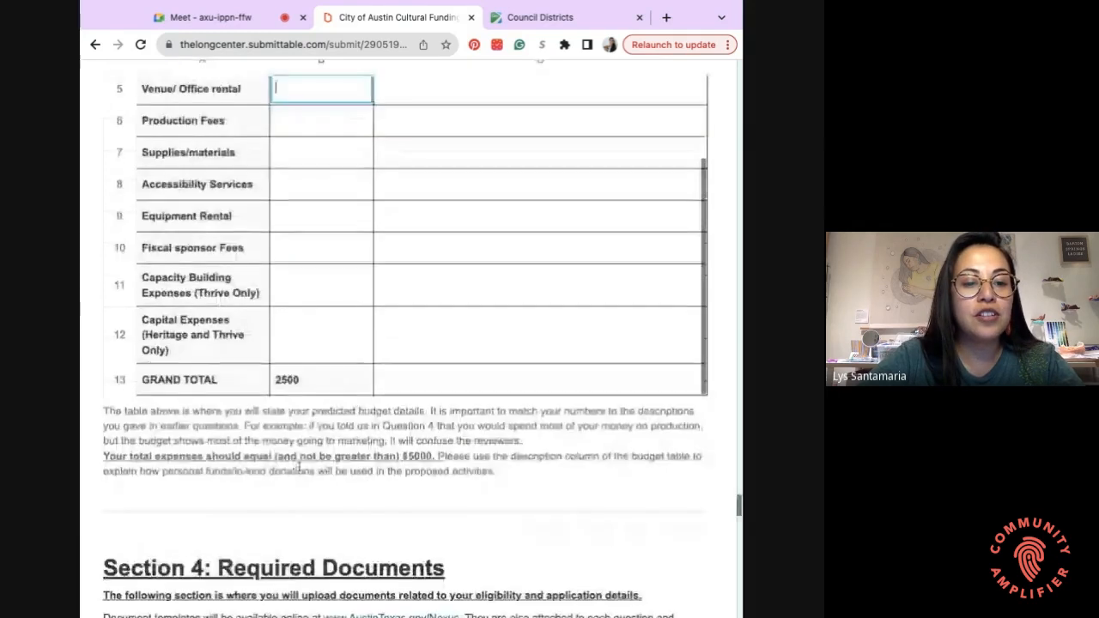
scroll(309, 273, "up", 3)
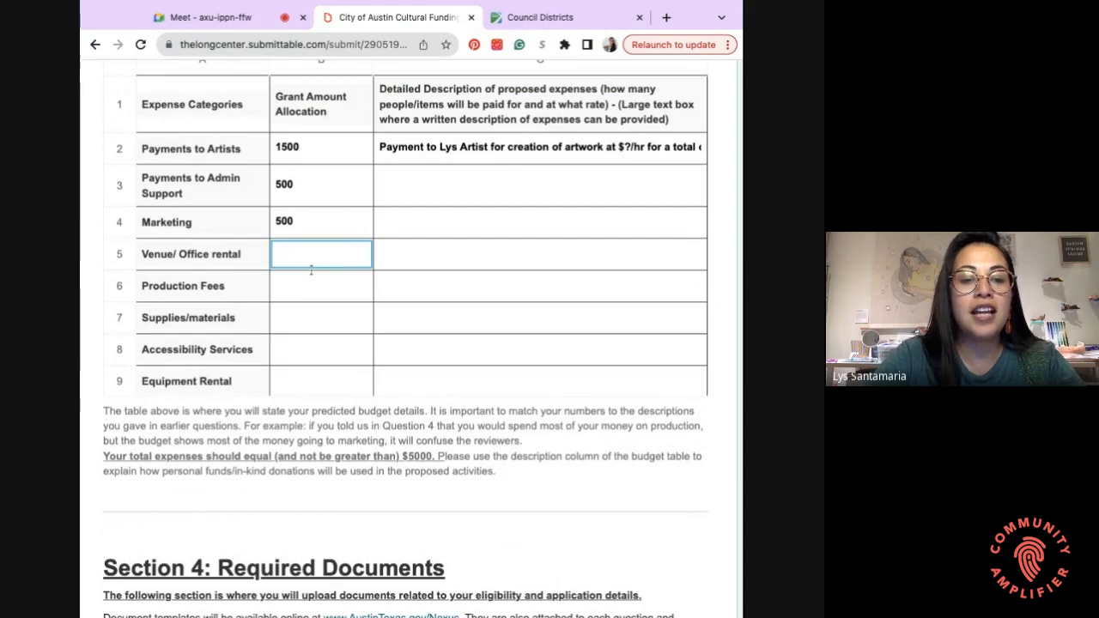
type("0")
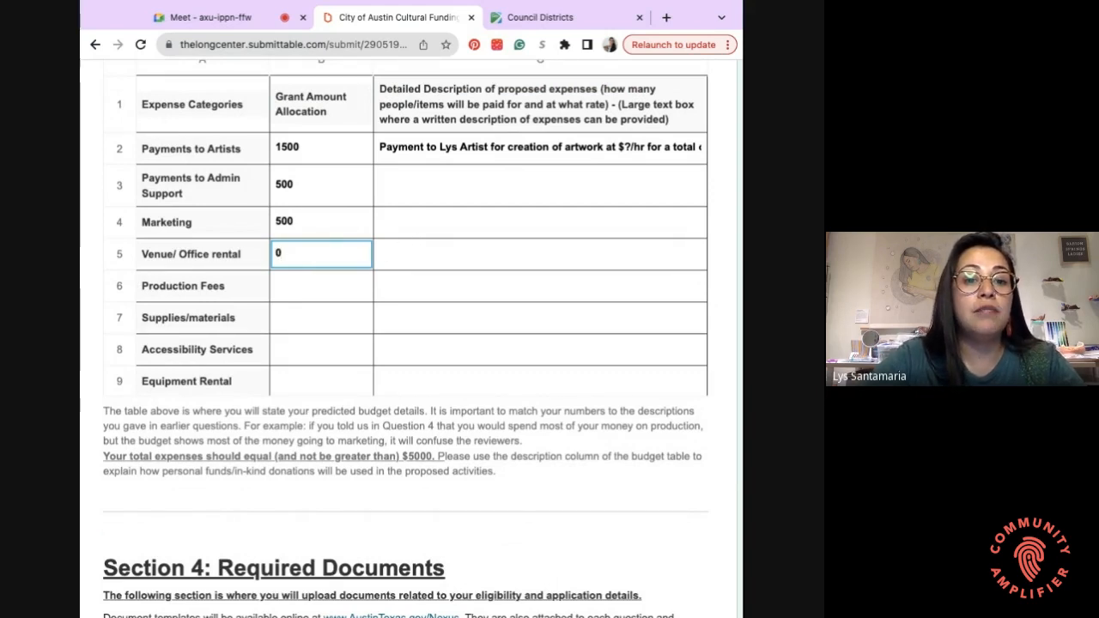
double_click(402, 250)
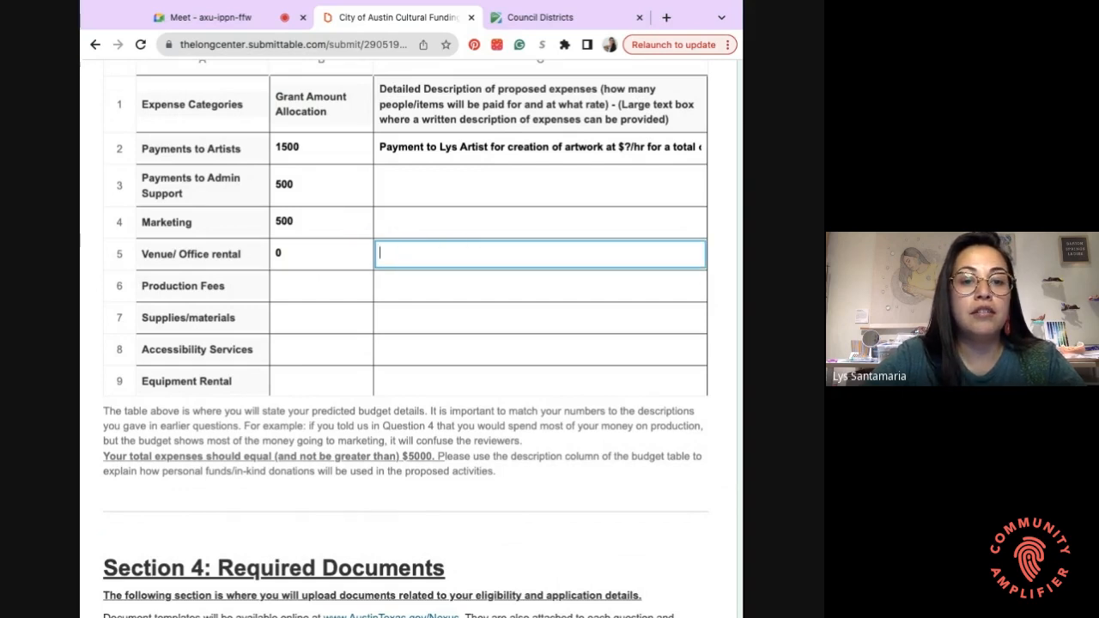
type("Gallery ______")
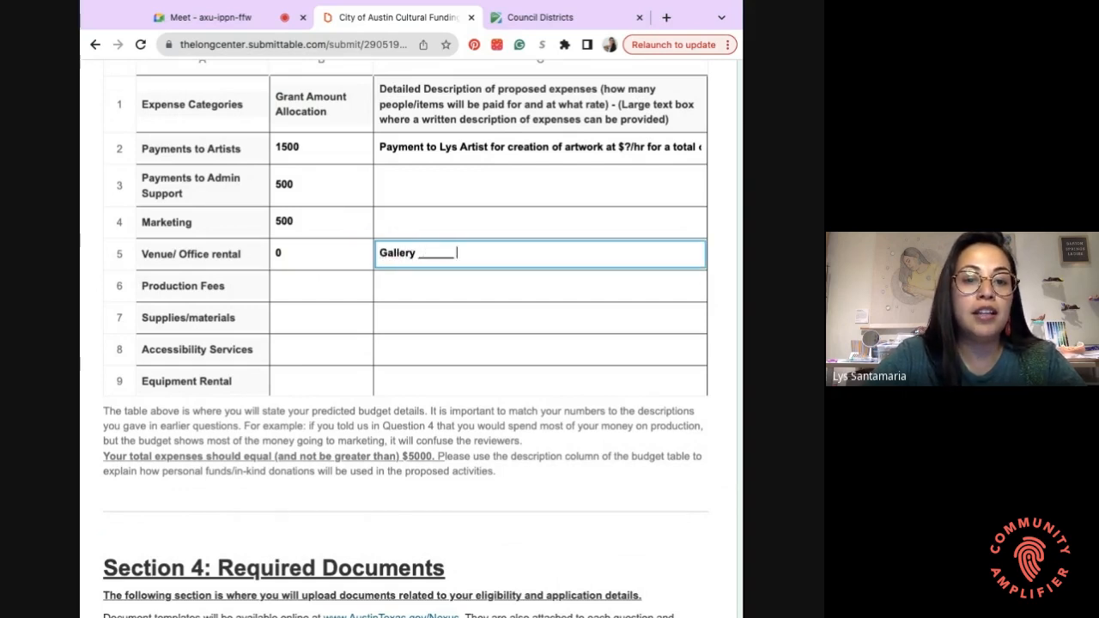
type(" is donating t")
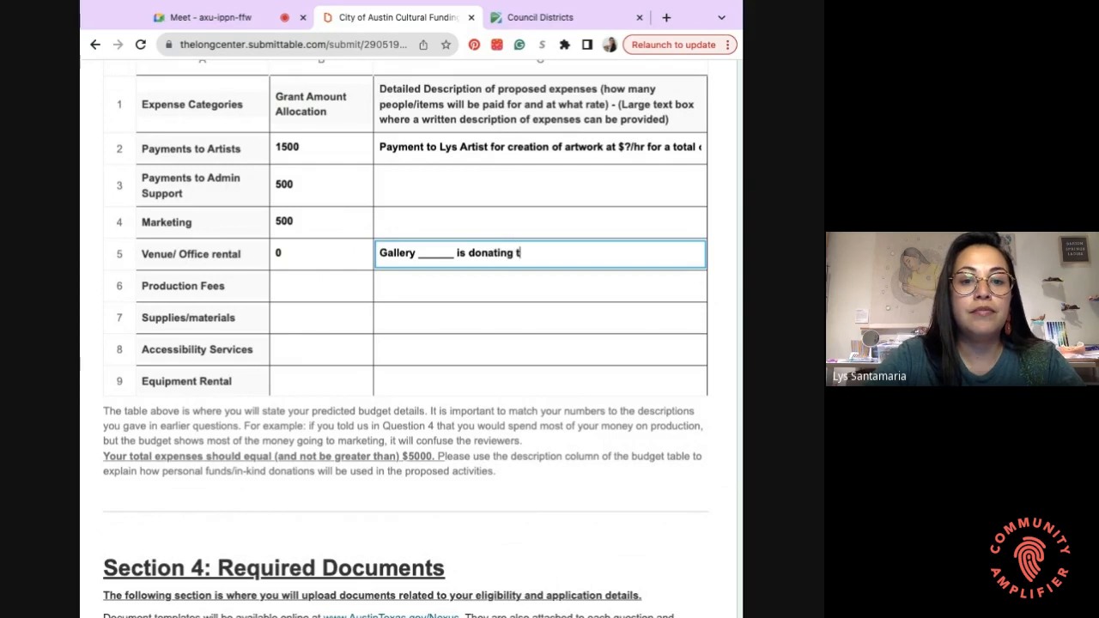
type("he venue for this e")
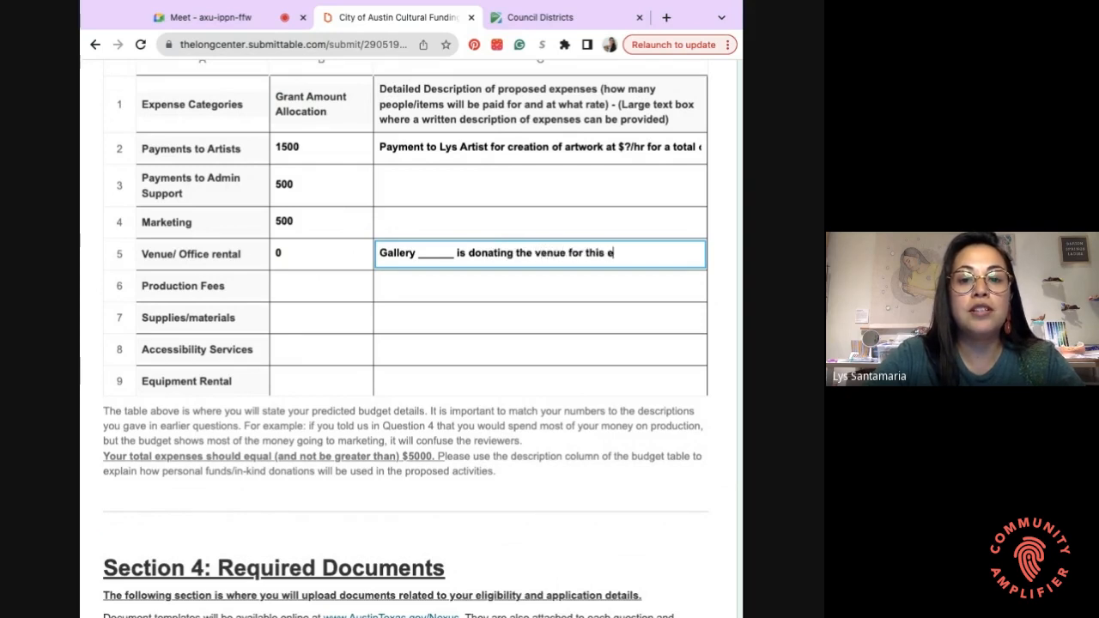
type("vent.")
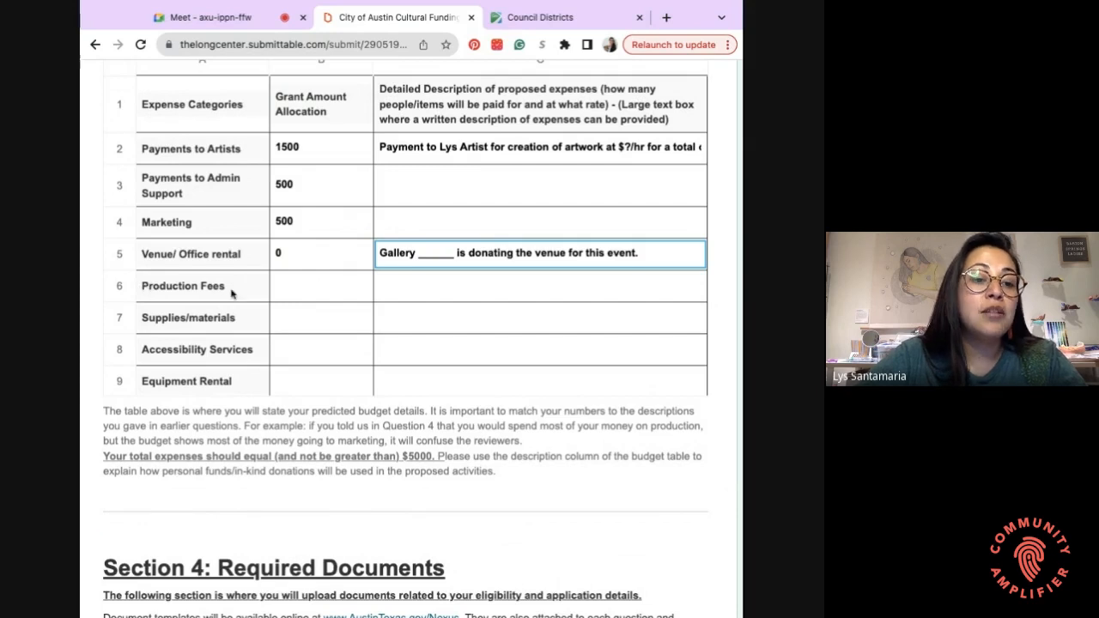
key("Tab")
scroll(179, 304, "down", 1)
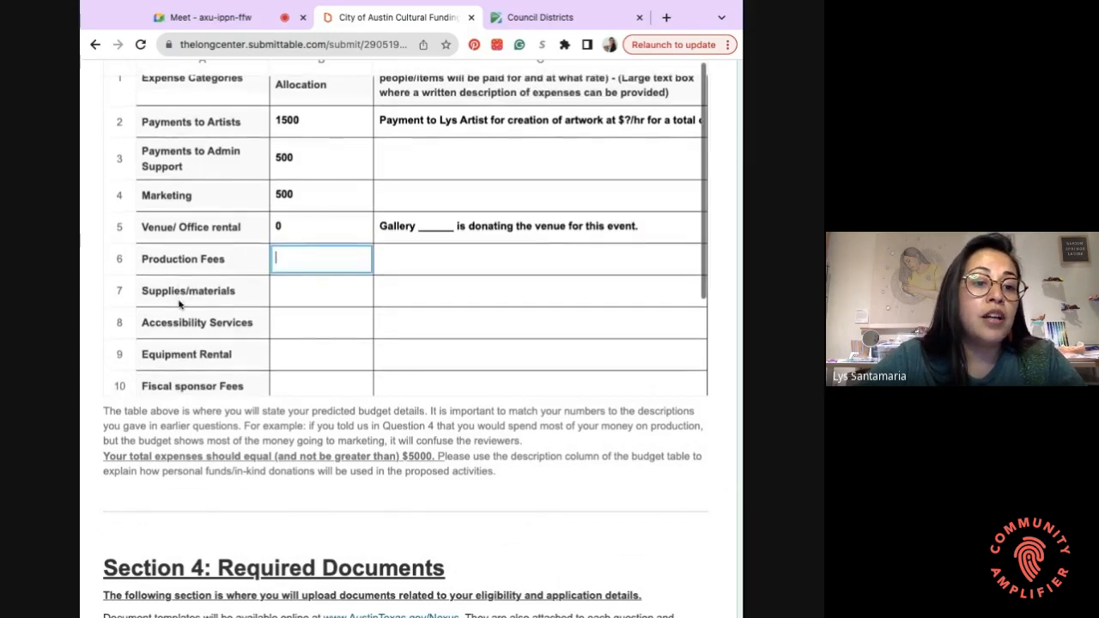
- Enter 200 as the Supplies/materials amount, leaving Production Fees and the description blank
scroll(181, 304, "down", 1)
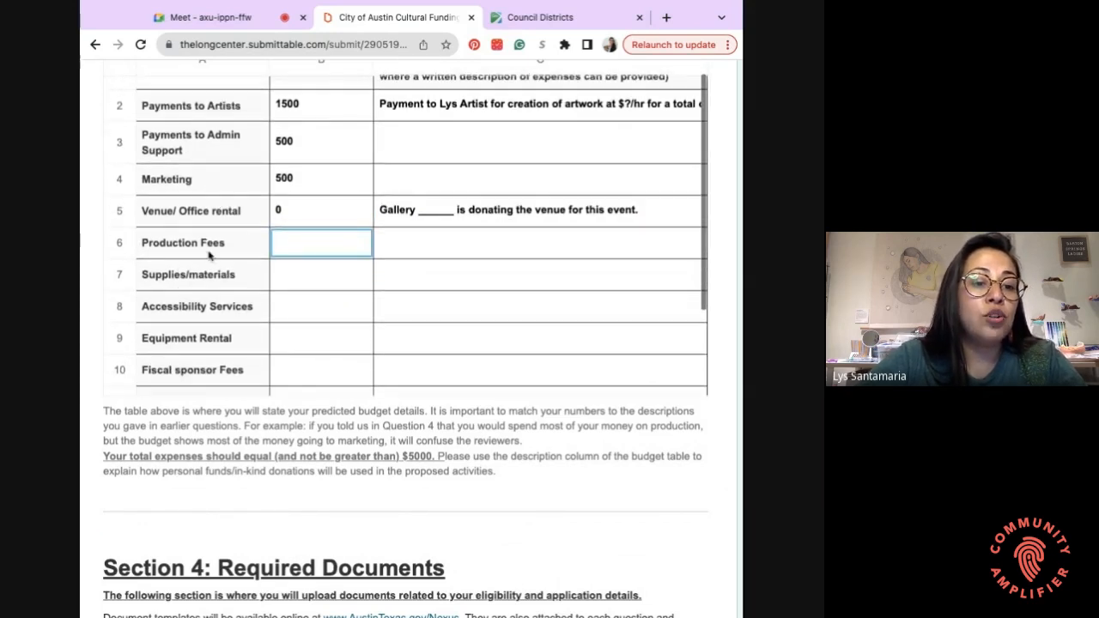
scroll(341, 238, "down", 1)
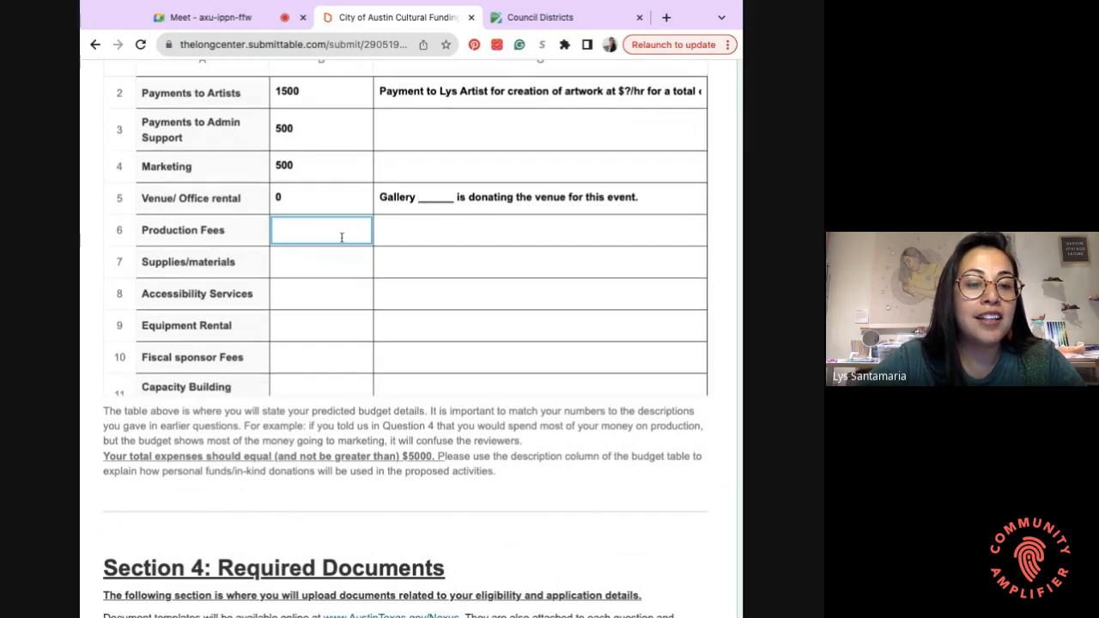
left_click(502, 238)
scroll(501, 237, "down", 3)
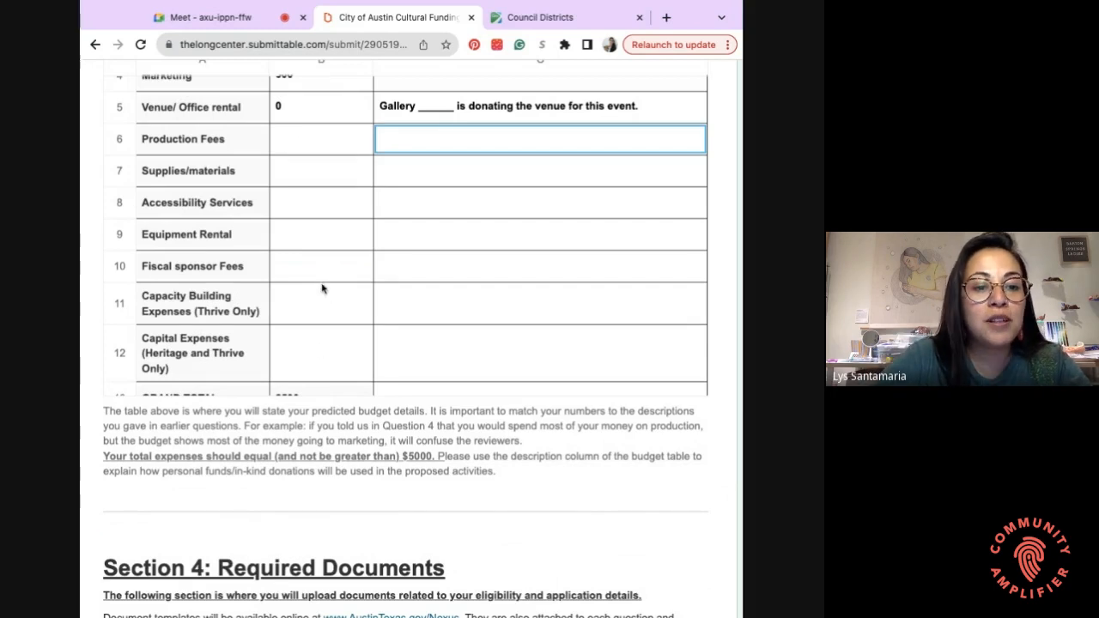
scroll(321, 288, "down", 1)
scroll(322, 288, "up", 3)
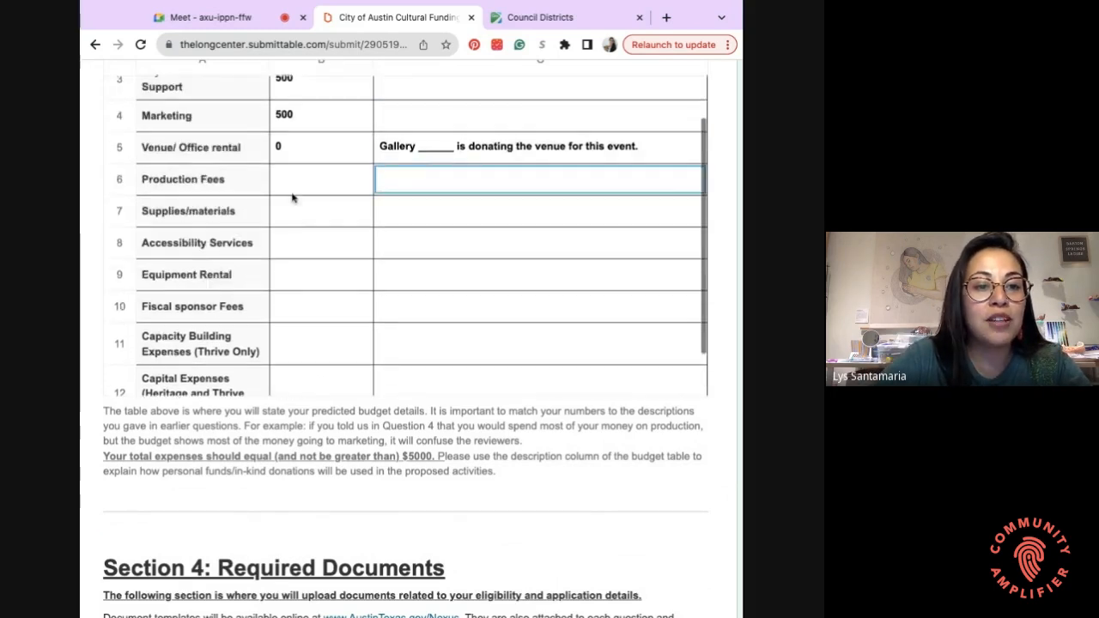
left_click(289, 215)
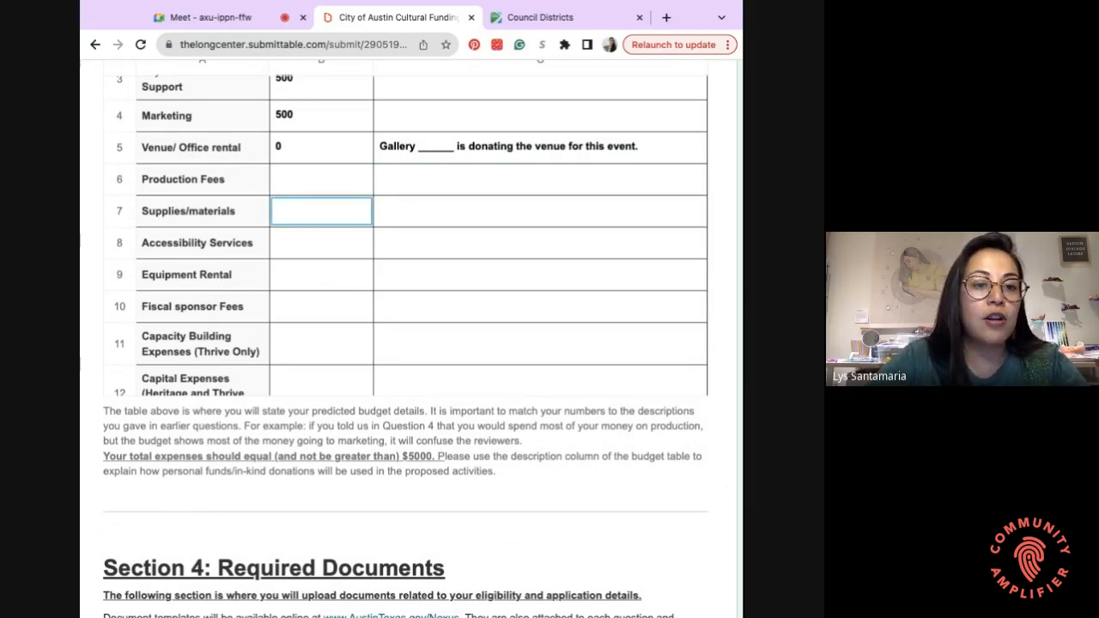
type("1")
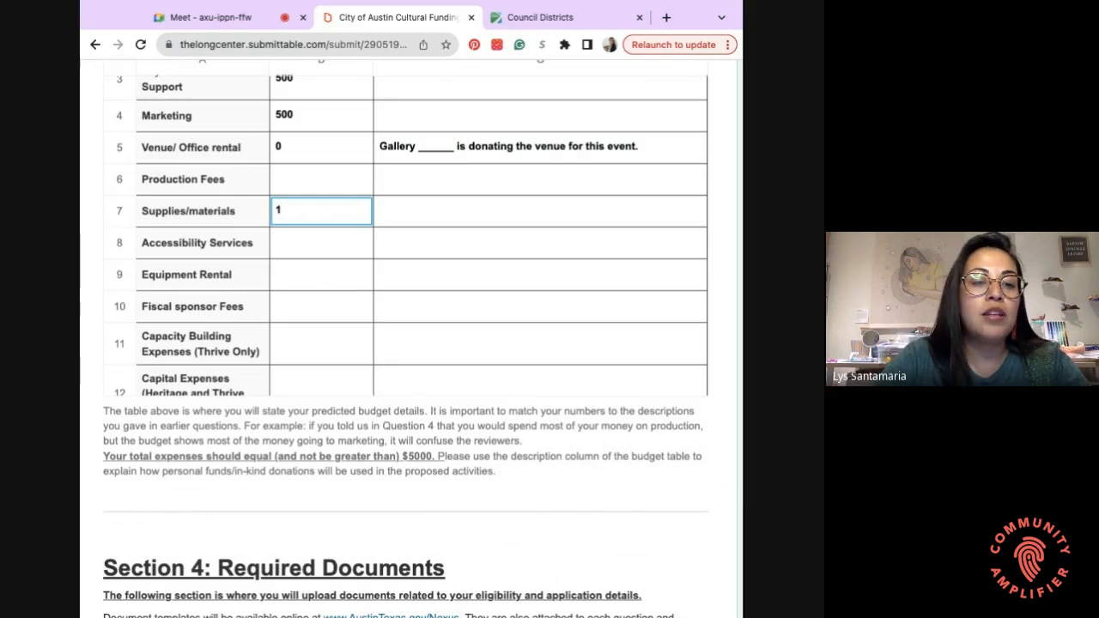
key("BackSpace")
type("200")
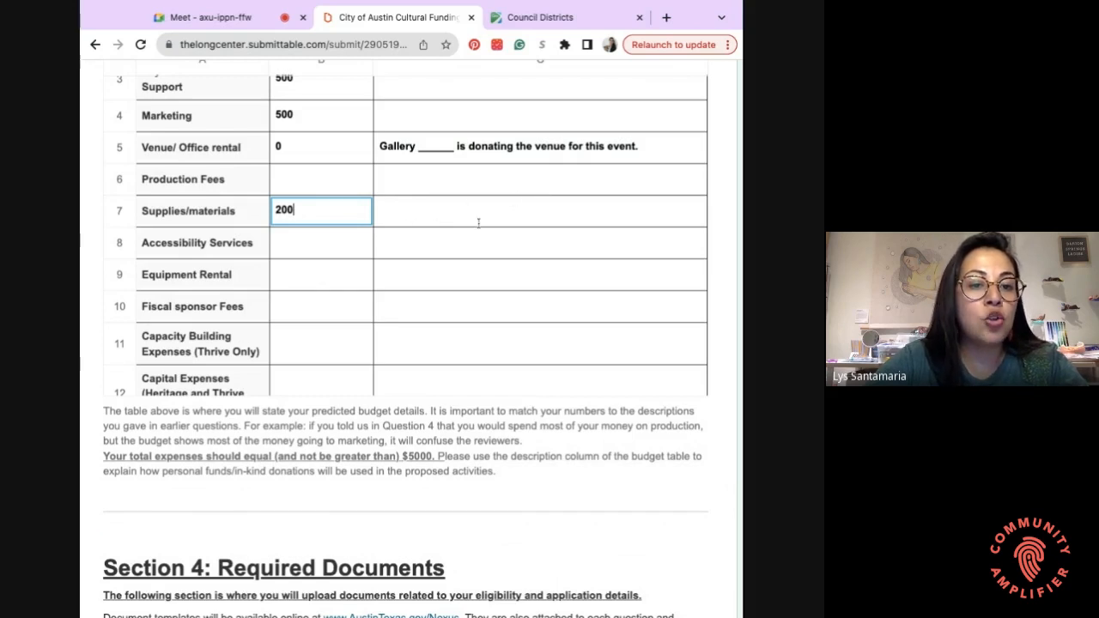
left_click(511, 213)
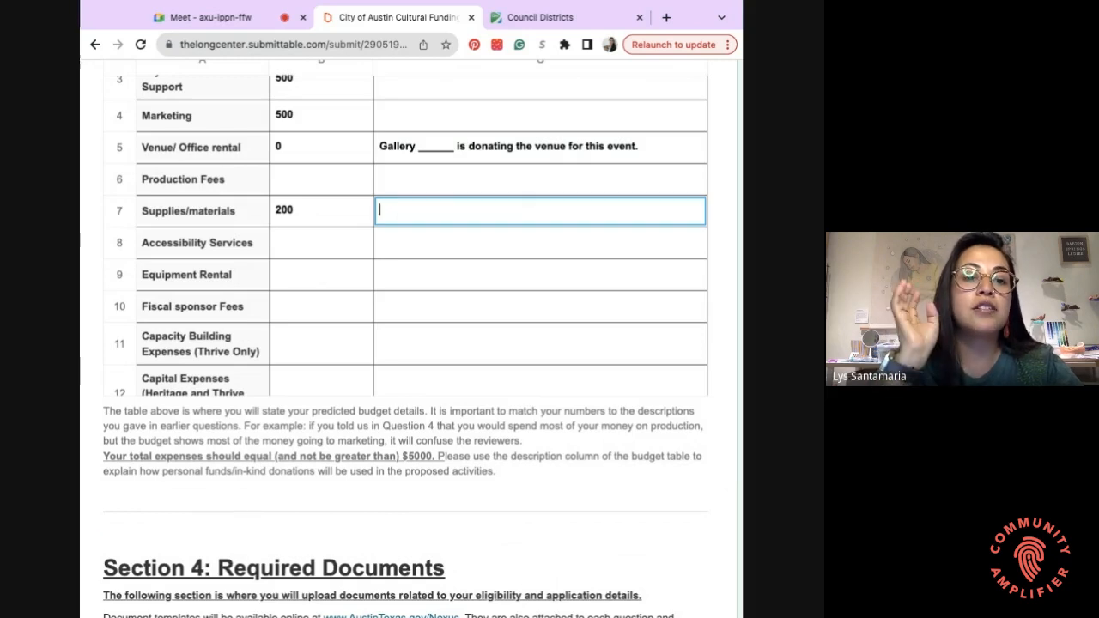
left_click(314, 250)
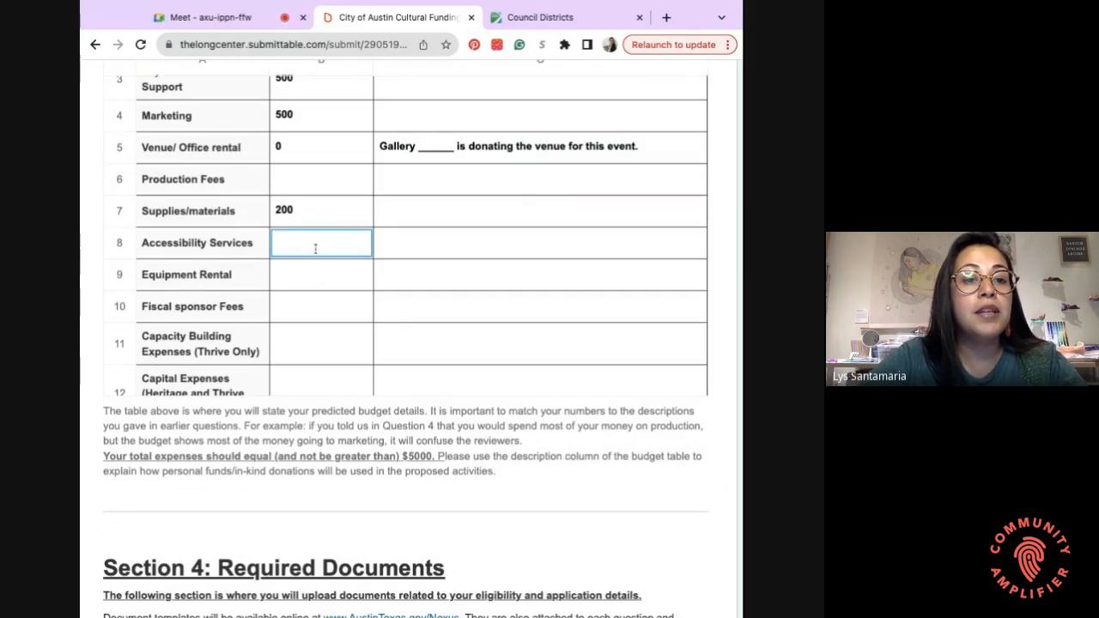
- Enter 500 as the Accessibility Services budget amount
scroll(356, 181, "up", 1)
scroll(357, 181, "up", 3)
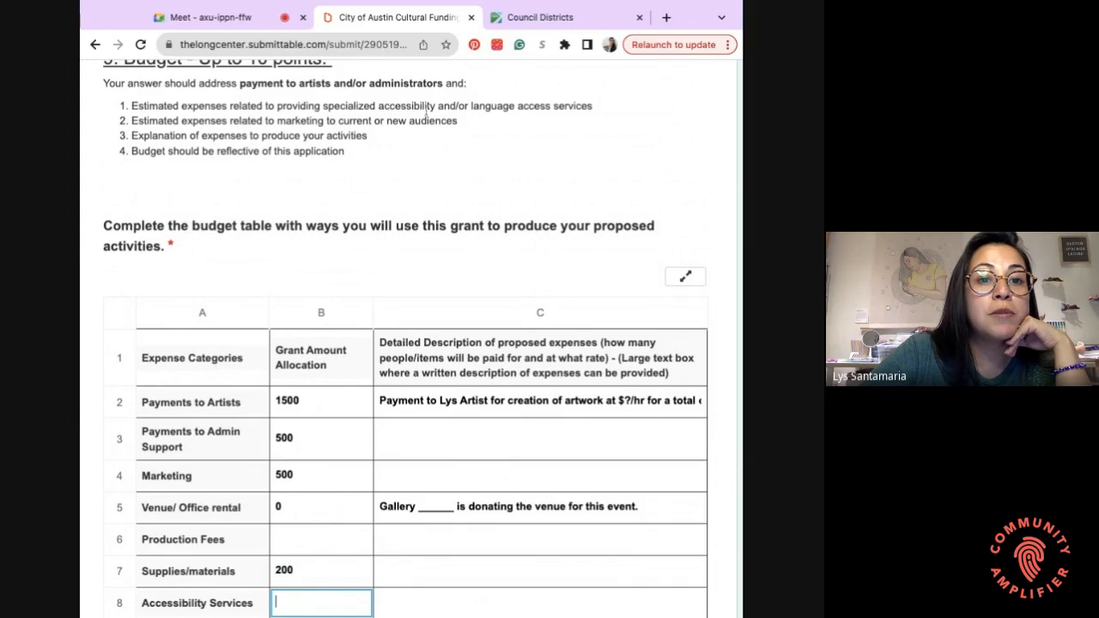
scroll(486, 149, "down", 5)
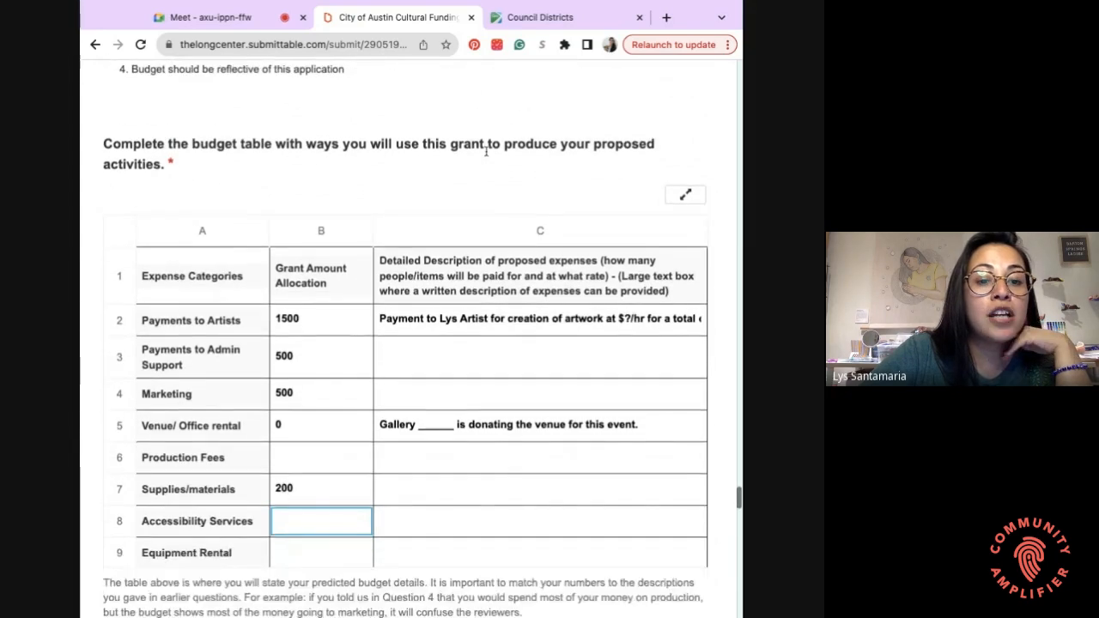
scroll(326, 381, "down", 3)
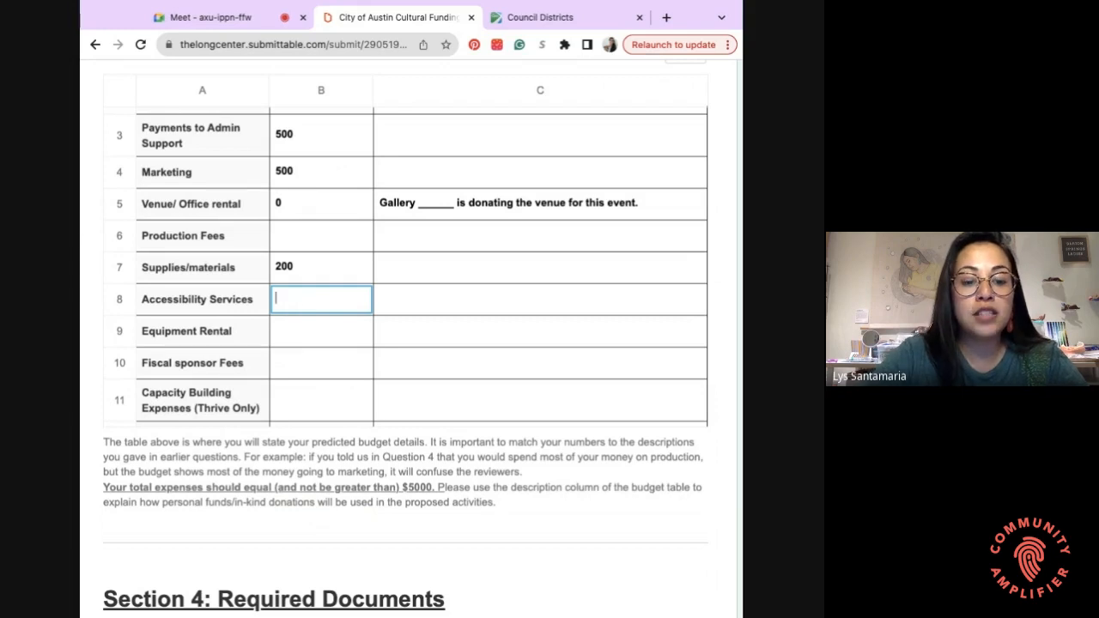
type("500")
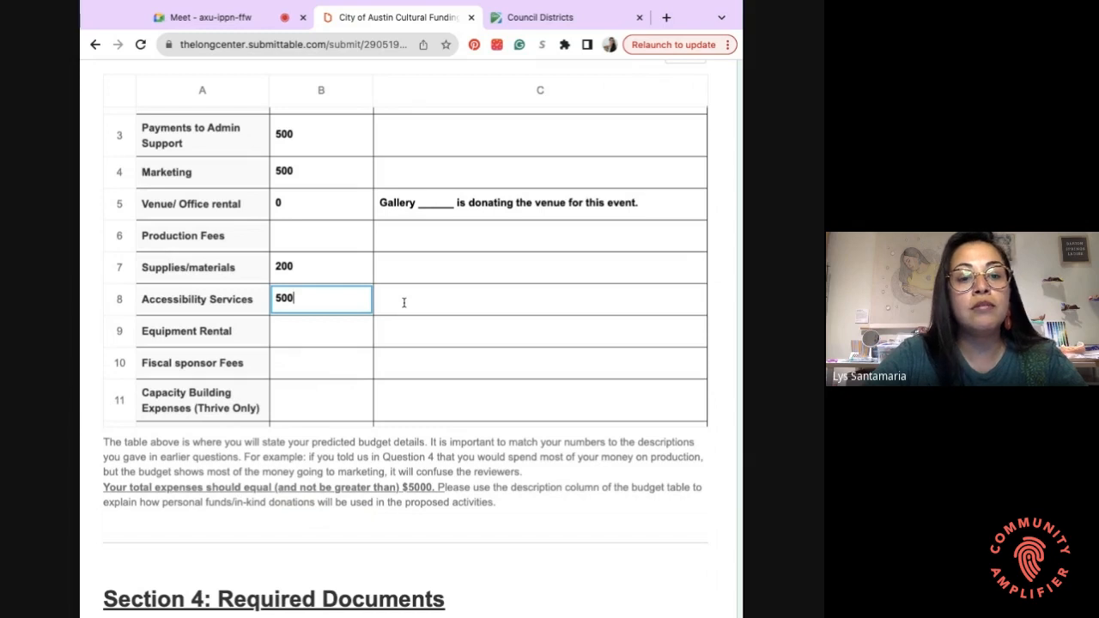
key("Tab")
- Describe it as ASL, noting 1000 of services are donated by an individual
type("ASL")
key("Return")
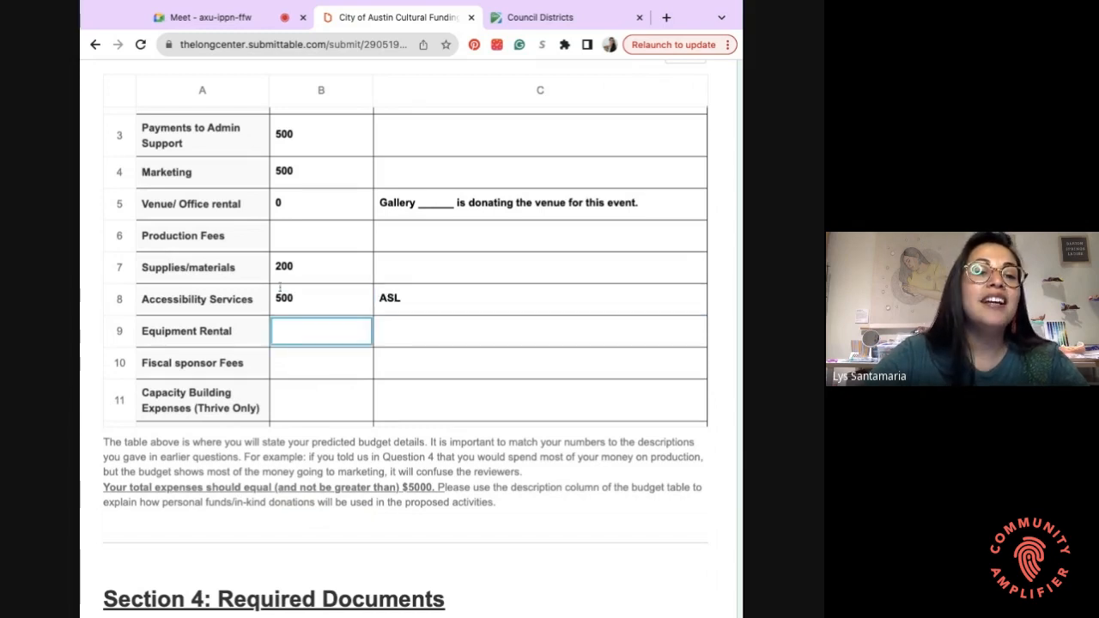
left_click(424, 301)
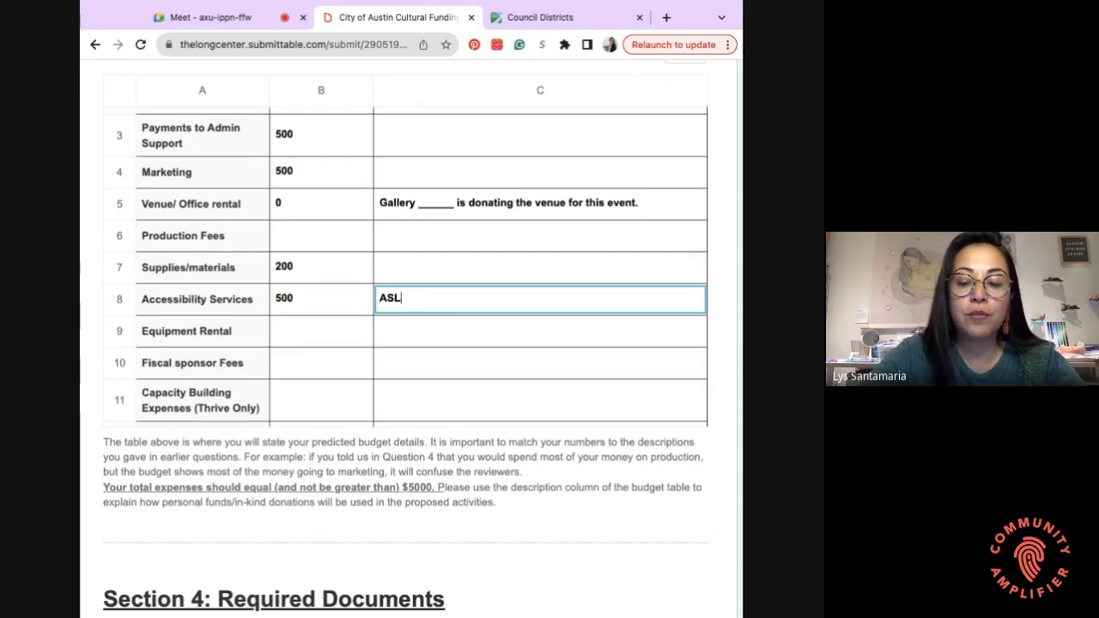
type(", 1000 ")
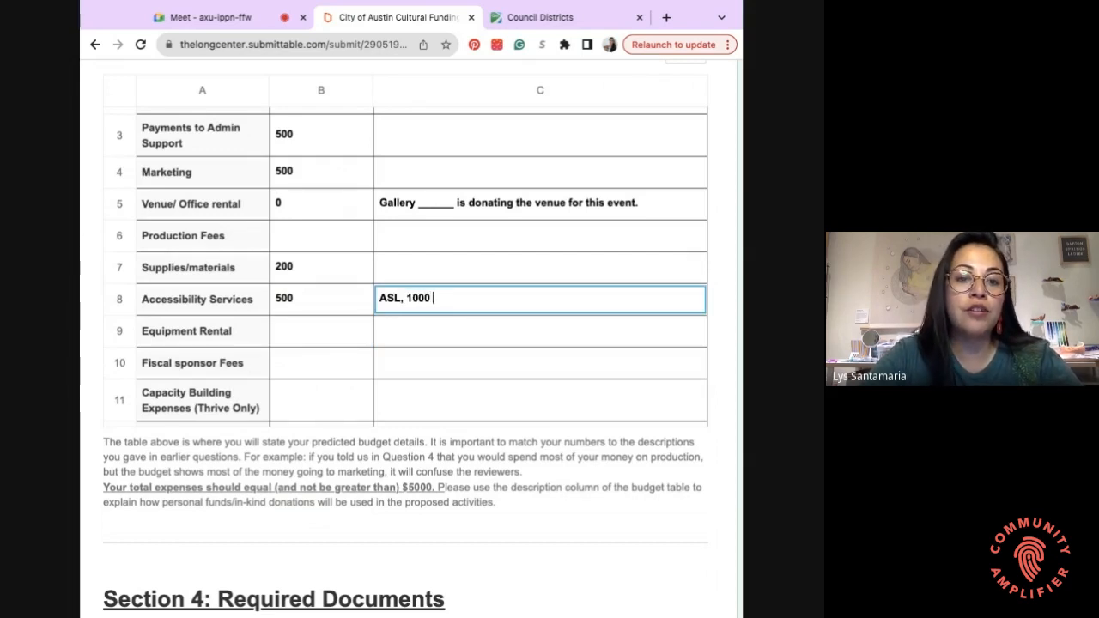
type("of")
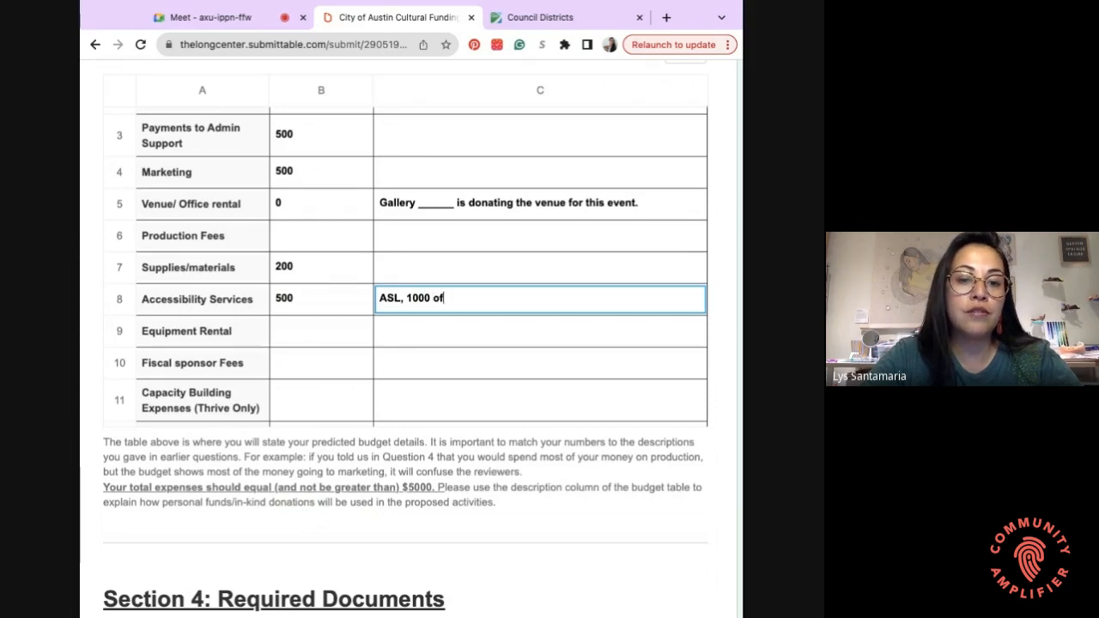
type(" services i")
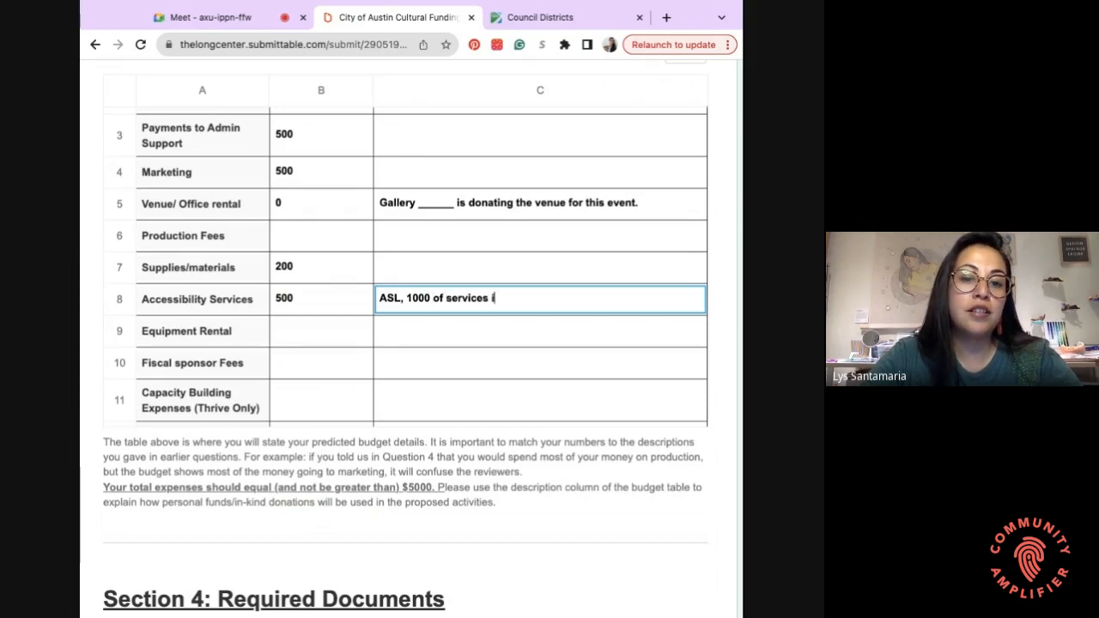
type("s being donat")
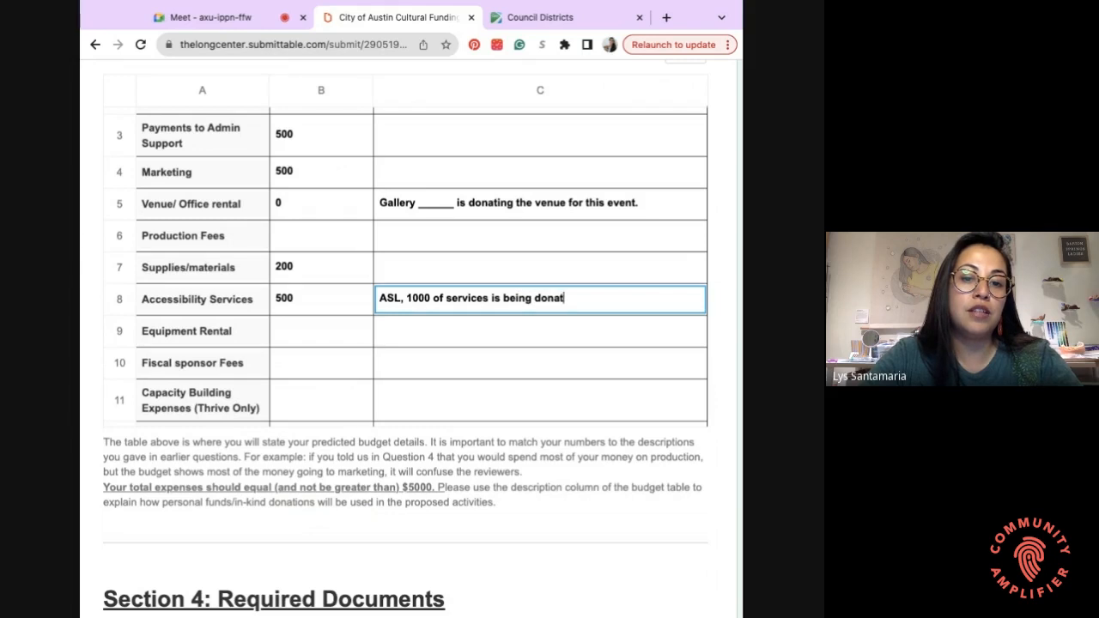
type("ed by the indi")
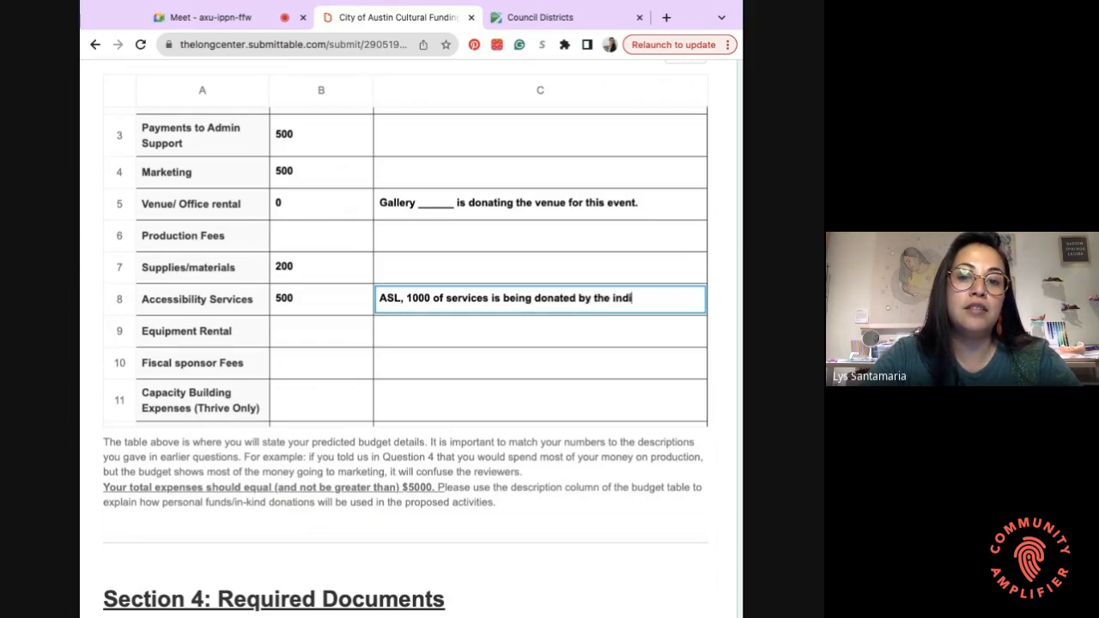
type("vidual")
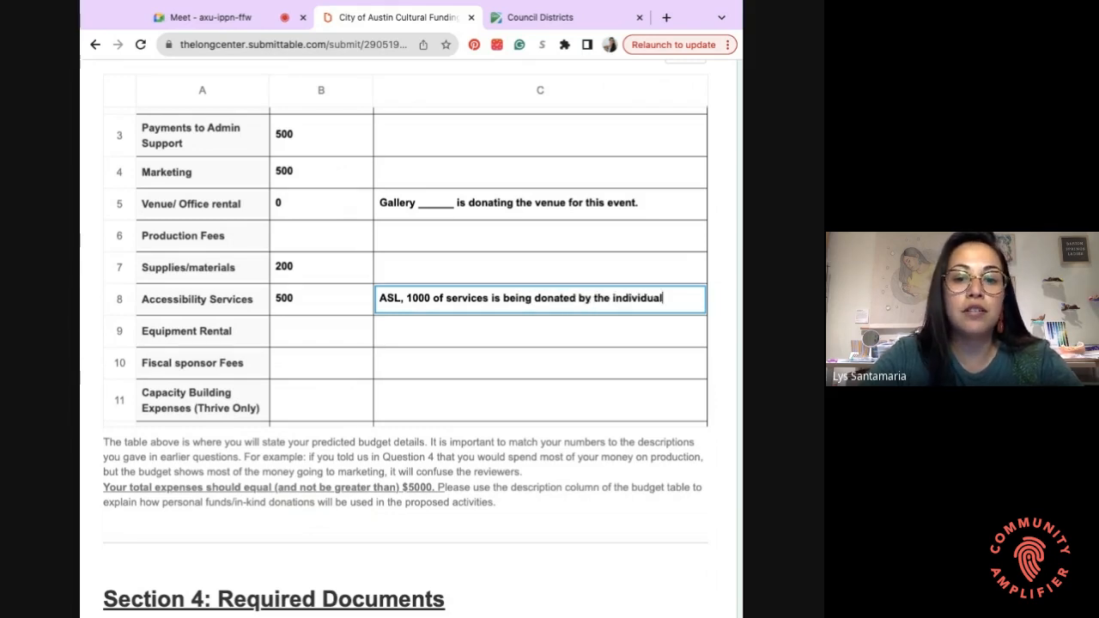
type(" Steven G.")
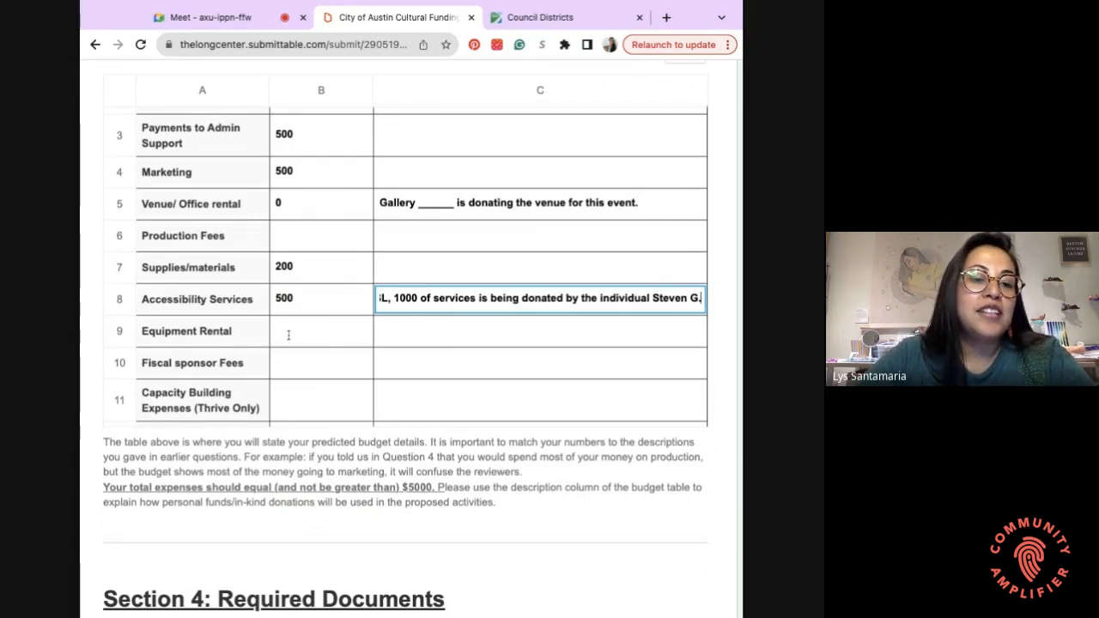
left_click(288, 334)
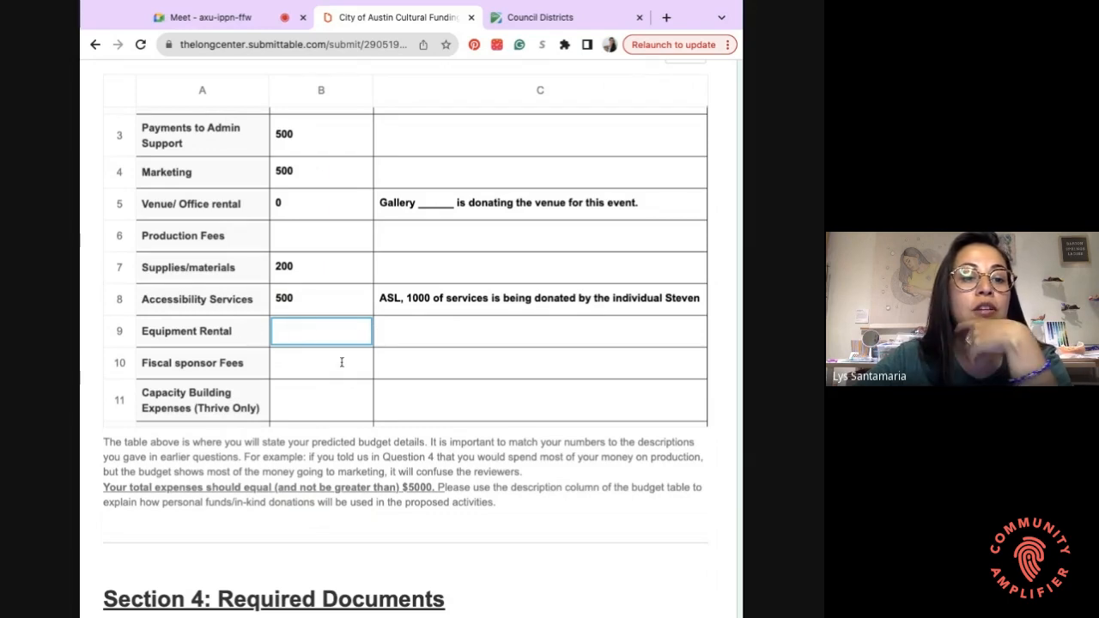
left_click(292, 367)
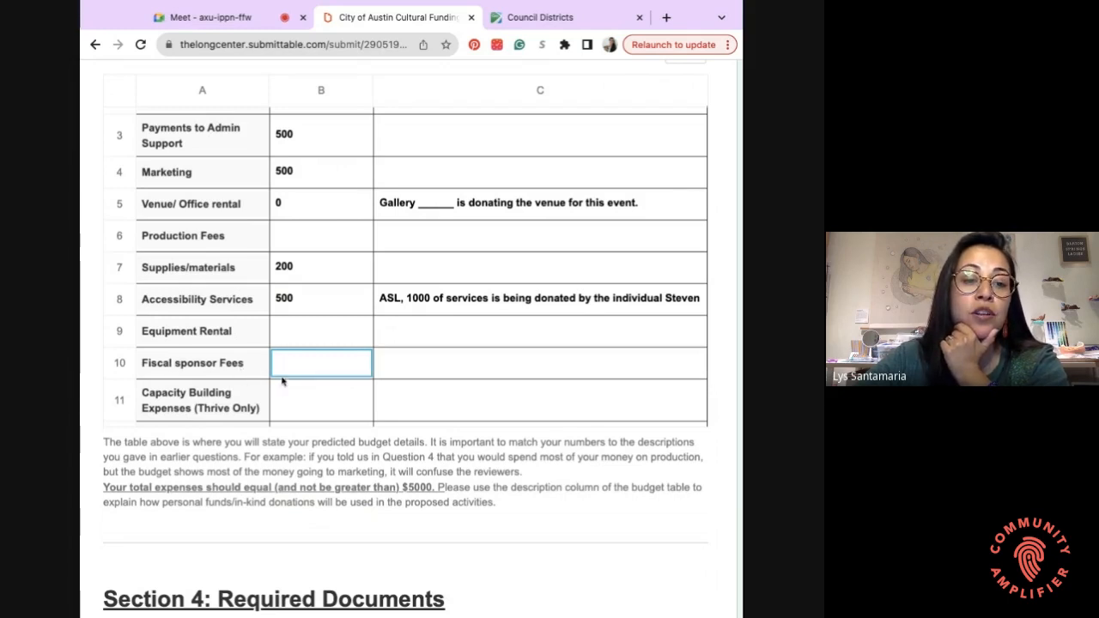
scroll(305, 396, "down", 1)
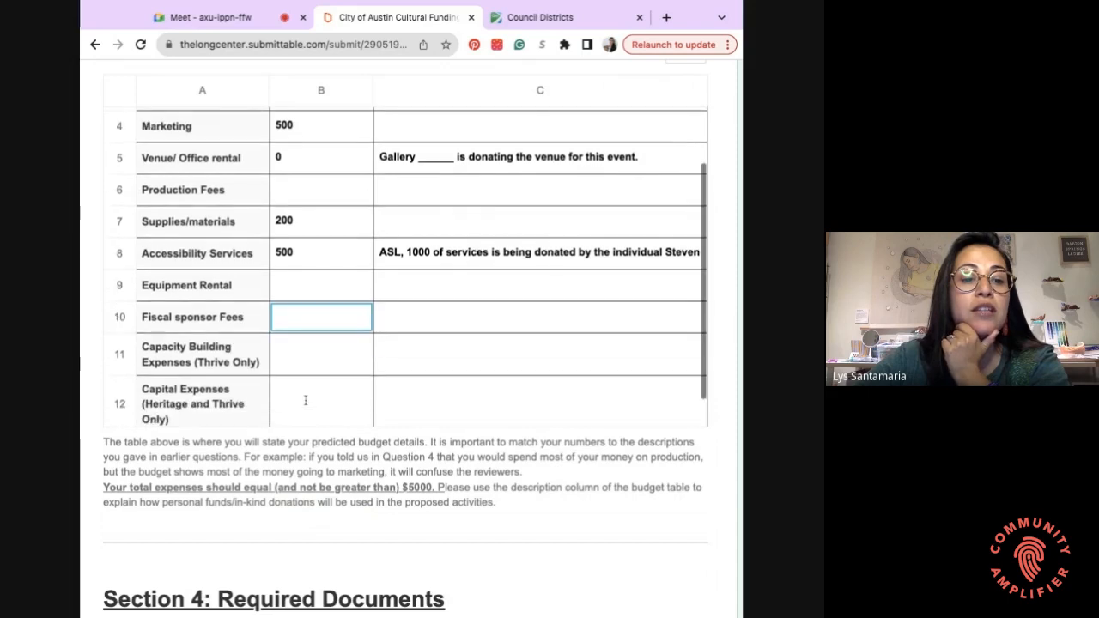
scroll(306, 400, "down", 1)
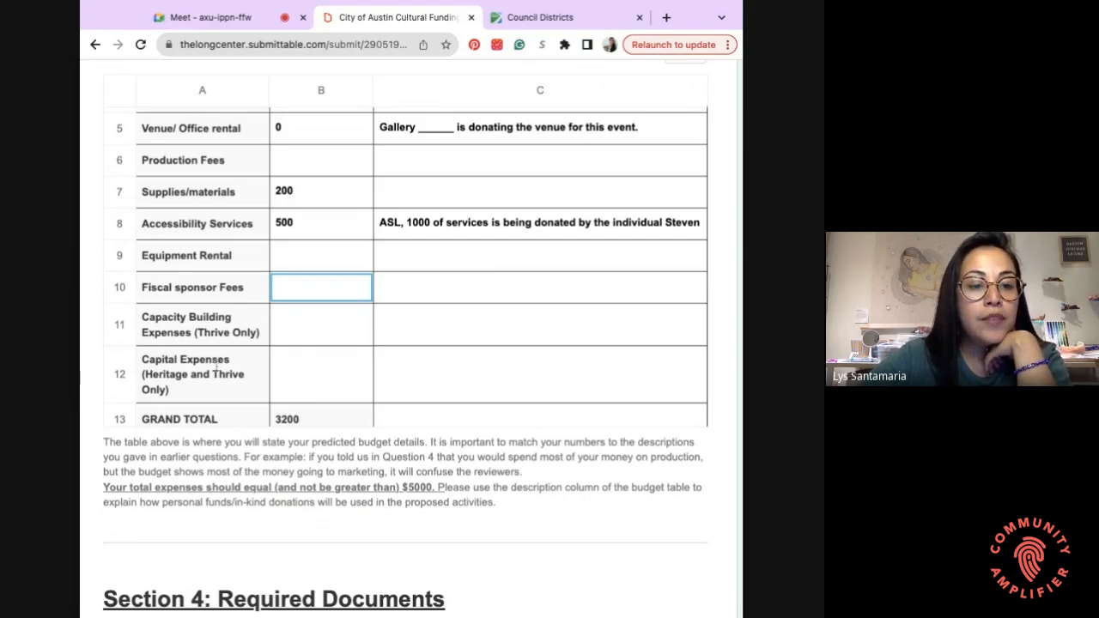
key("Down")
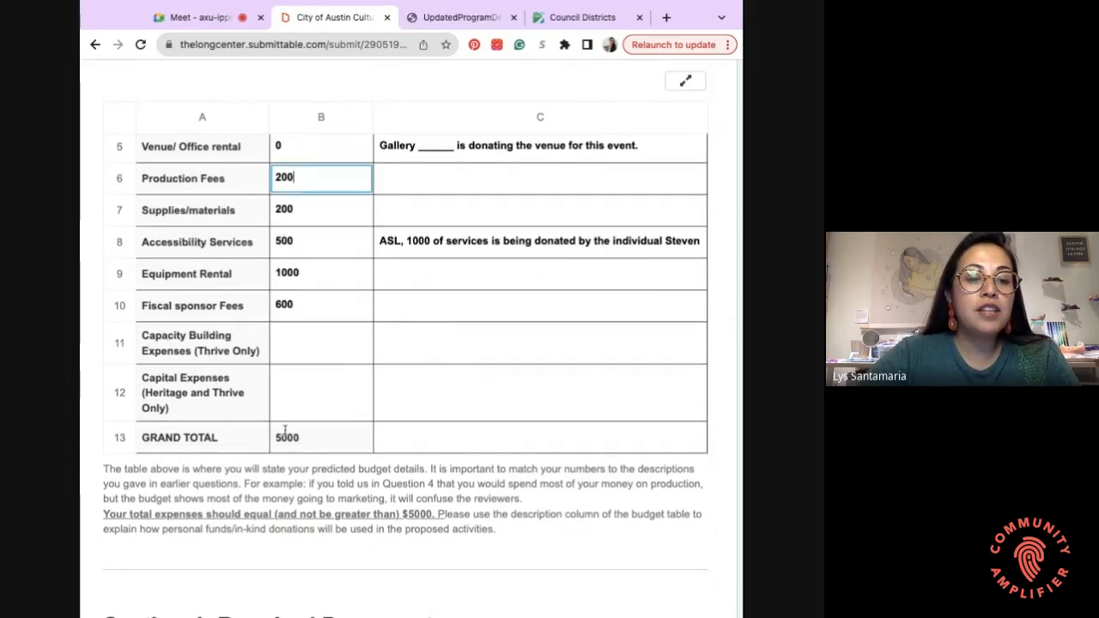
left_click(326, 479)
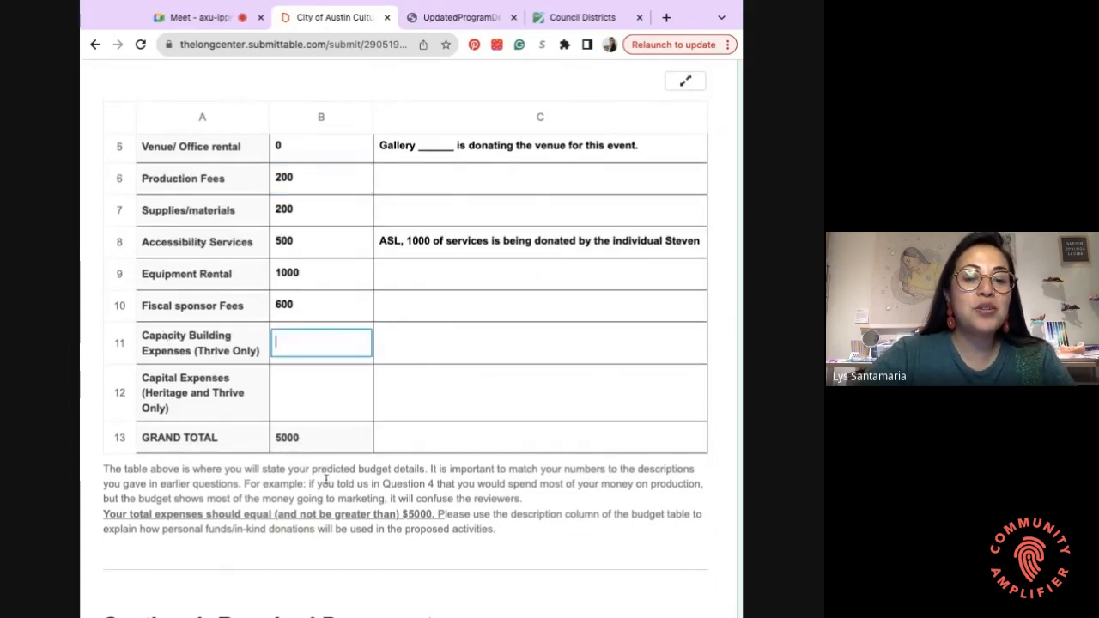
- Scroll past the budget table to the Section 4 '3 Applicant Work Samples' upload field
scroll(326, 480, "down", 1)
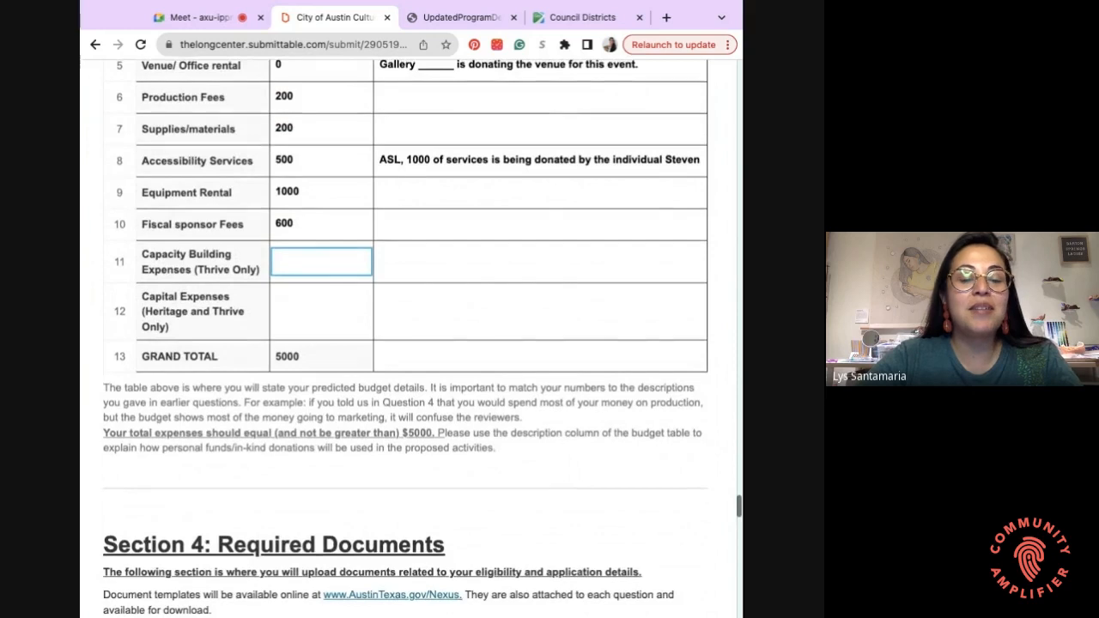
scroll(439, 262, "up", 1)
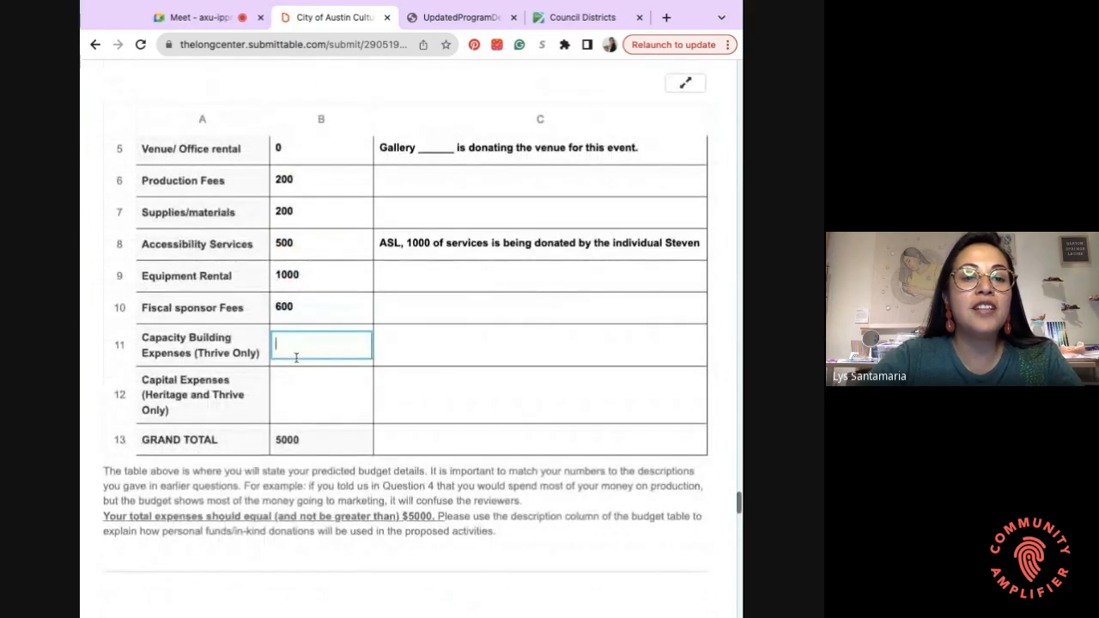
scroll(440, 411, "down", 1)
scroll(439, 411, "down", 2)
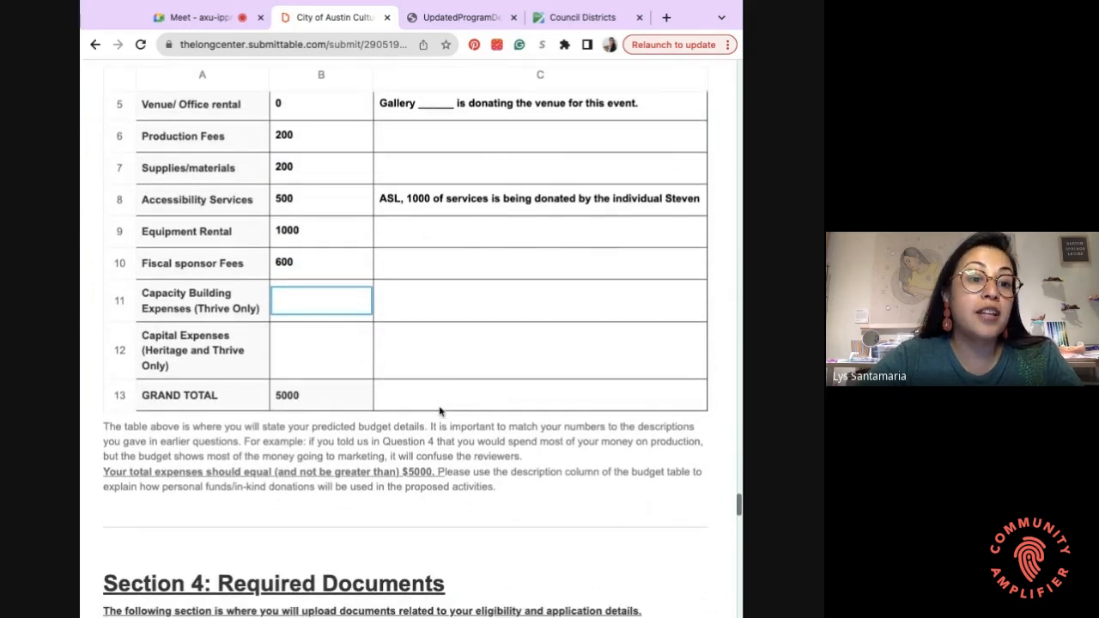
scroll(182, 332, "down", 3)
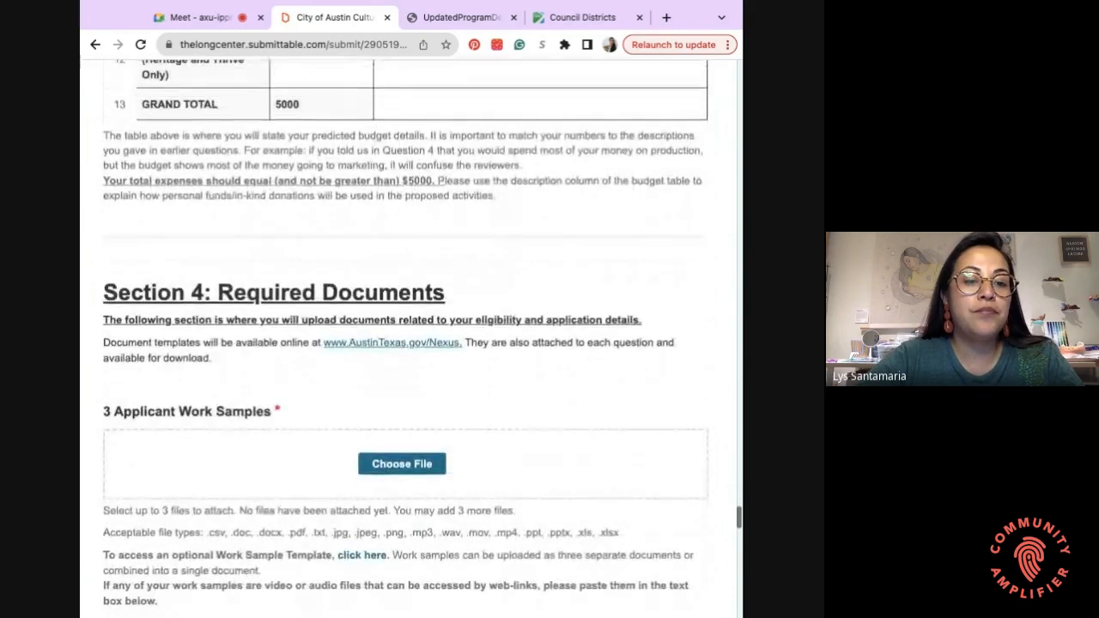
scroll(182, 332, "down", 1)
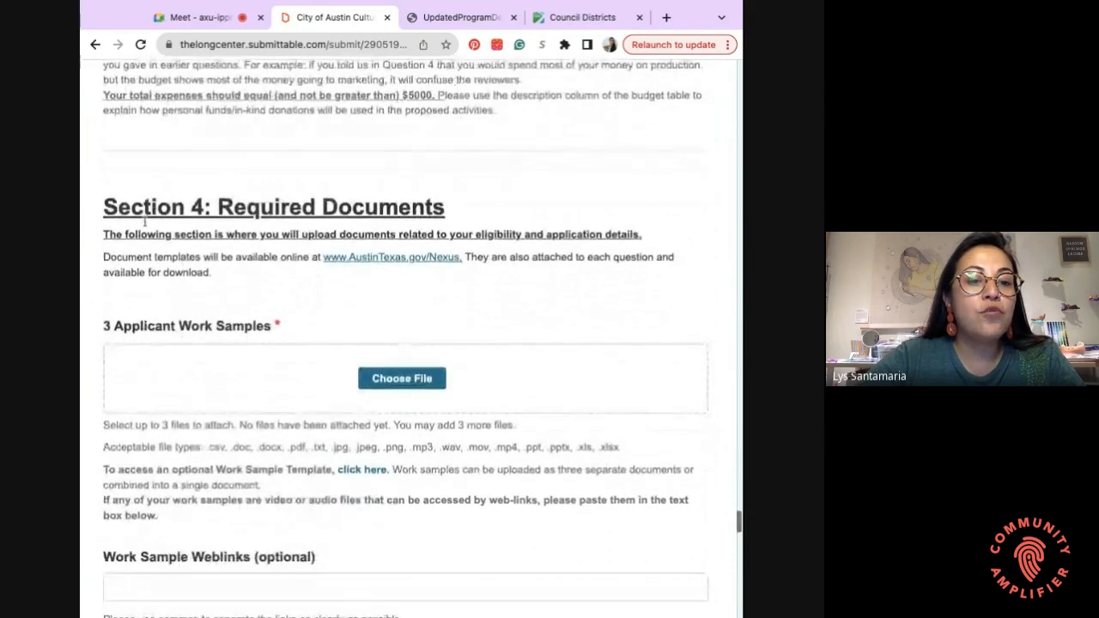
scroll(249, 212, "down", 2)
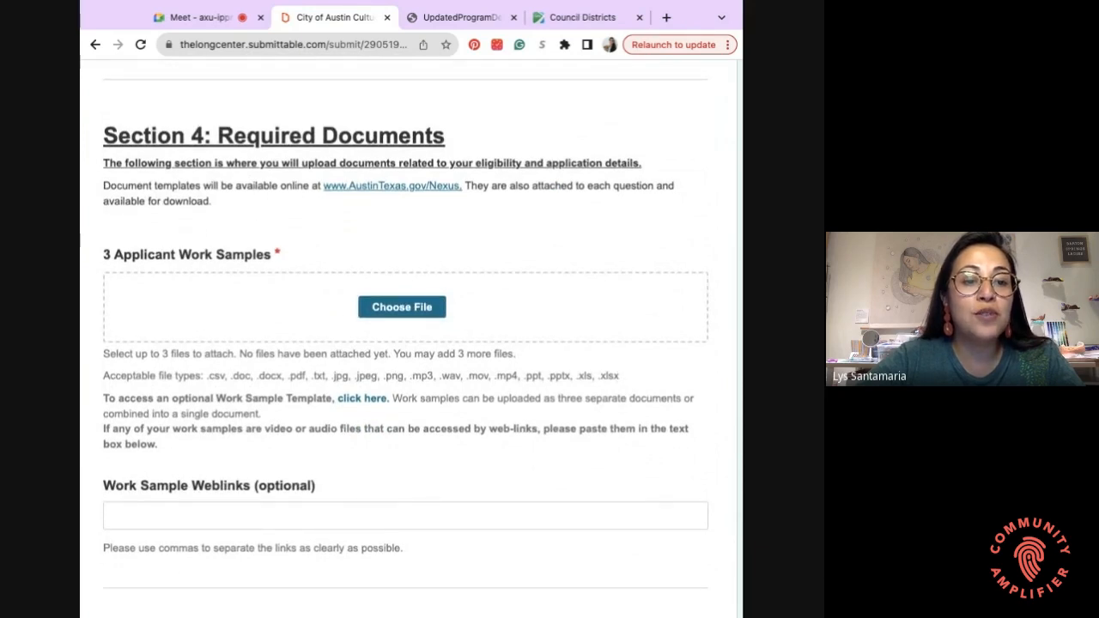
scroll(171, 176, "down", 1)
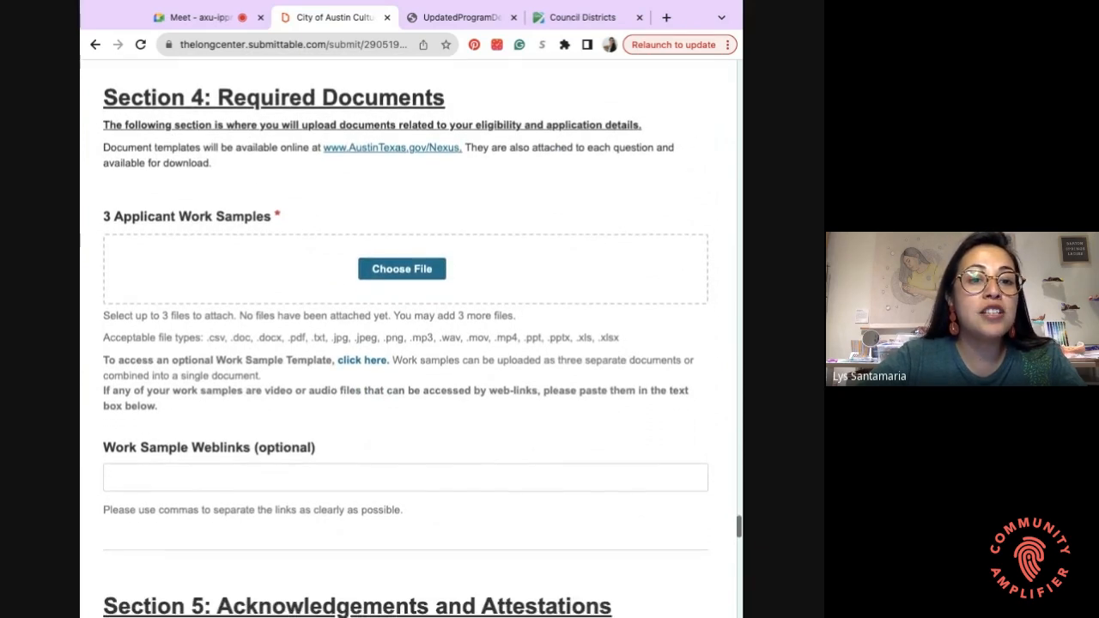
scroll(119, 225, "down", 1)
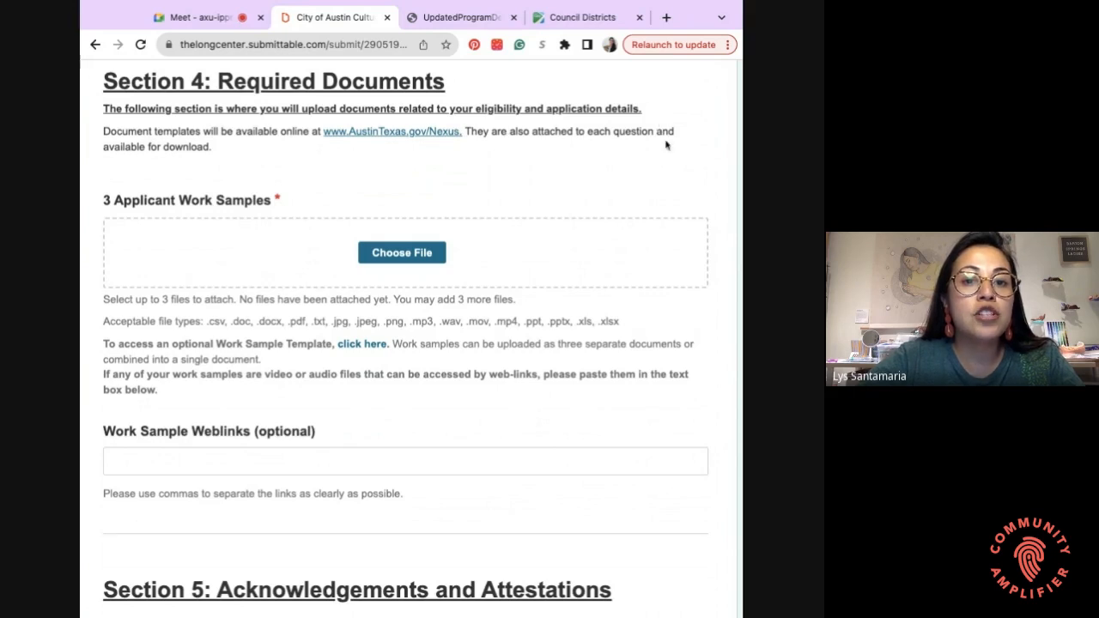
scroll(665, 144, "down", 1)
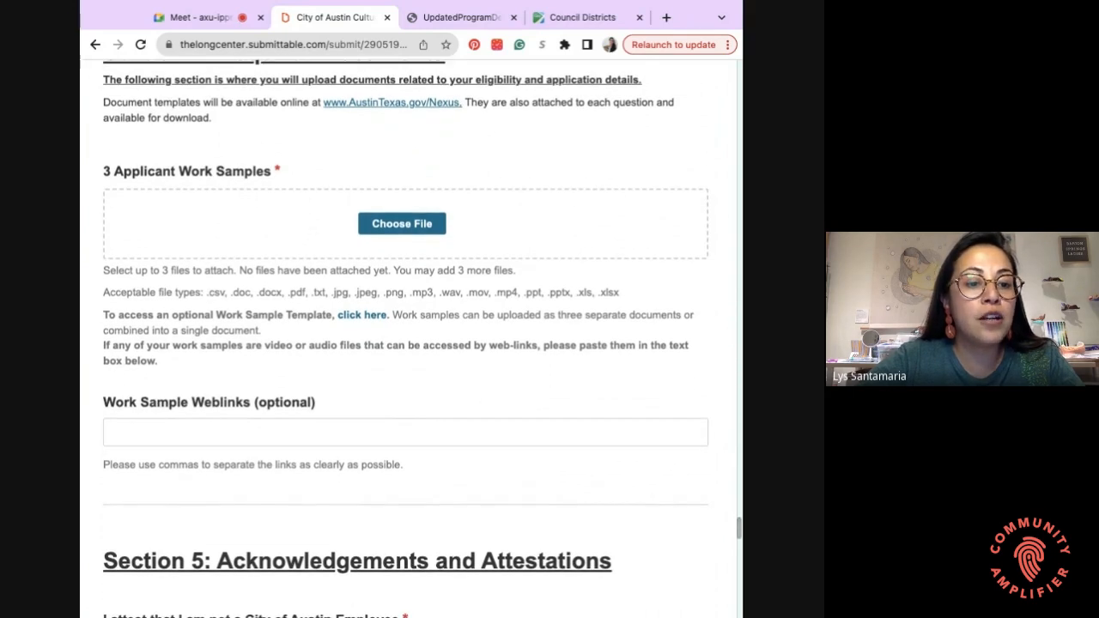
scroll(515, 189, "down", 1)
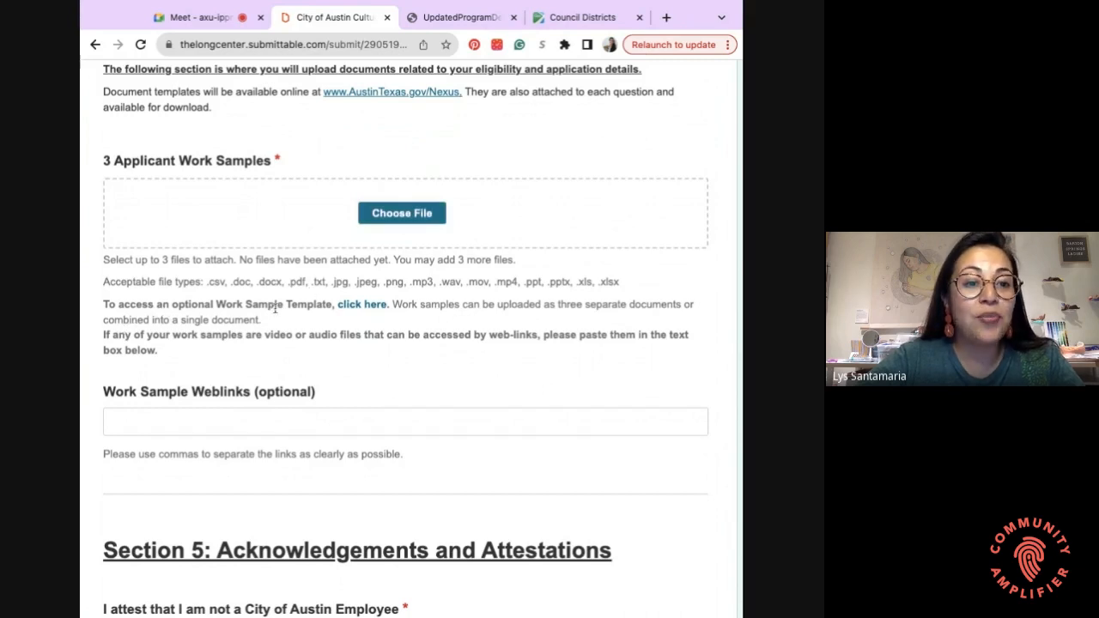
- Open the optional Worksample Template in Google Slides and view its Work Sample #1 slide
left_click(361, 305)
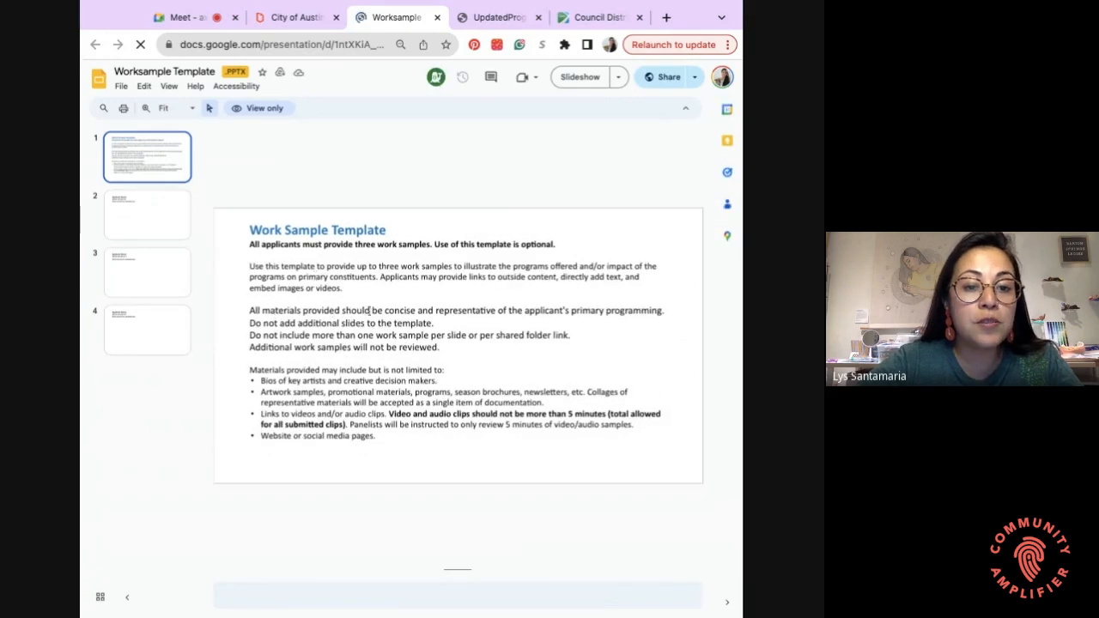
scroll(418, 310, "down", 1)
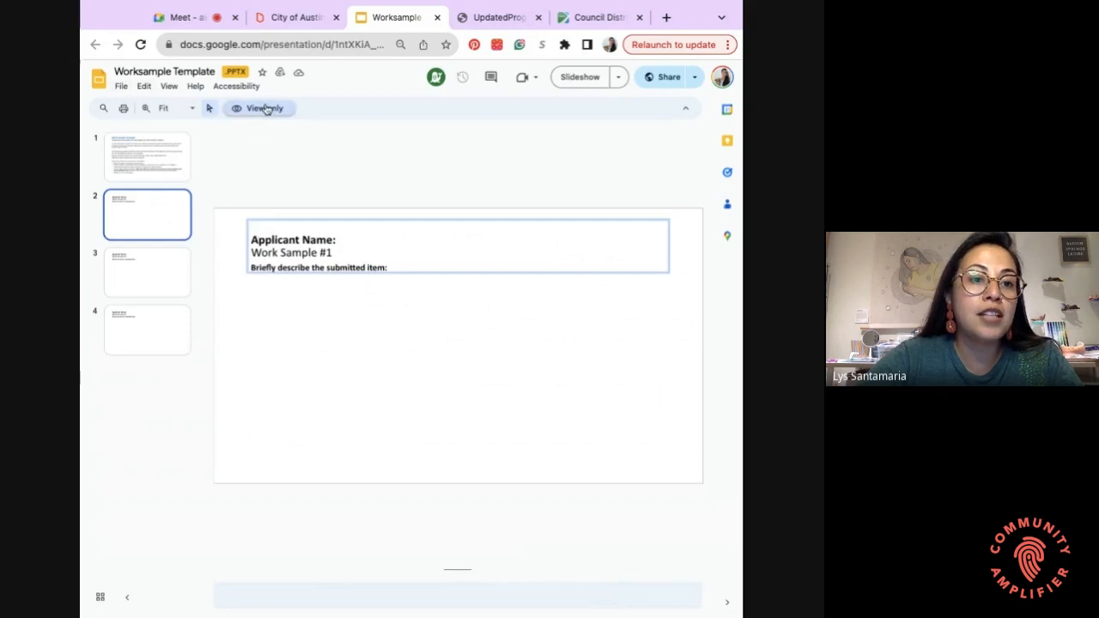
left_click(121, 90)
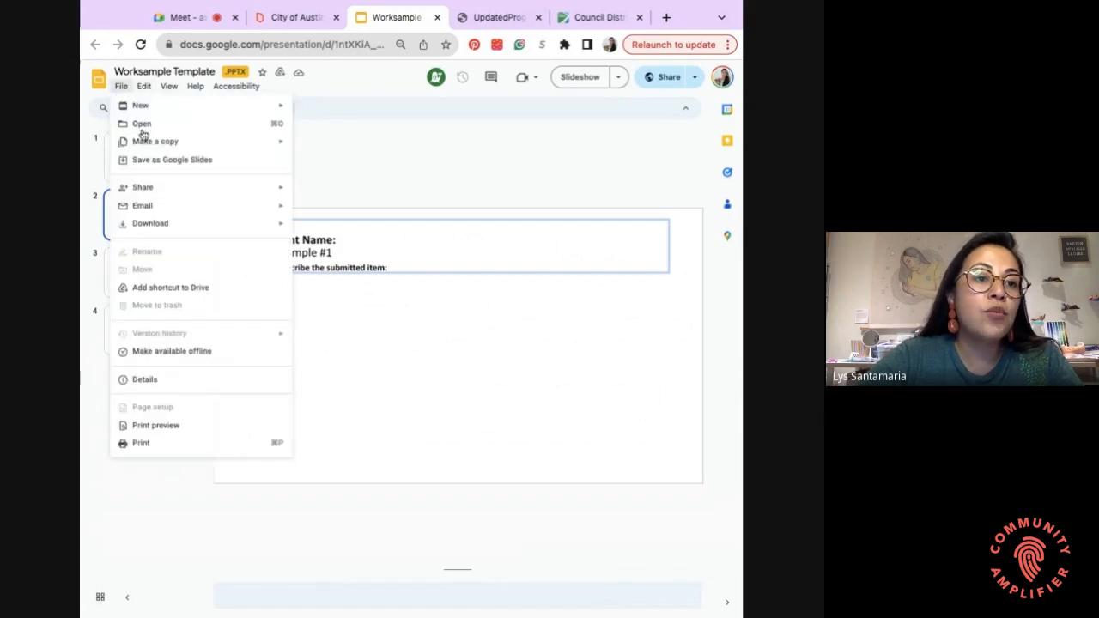
mouse_move(157, 143)
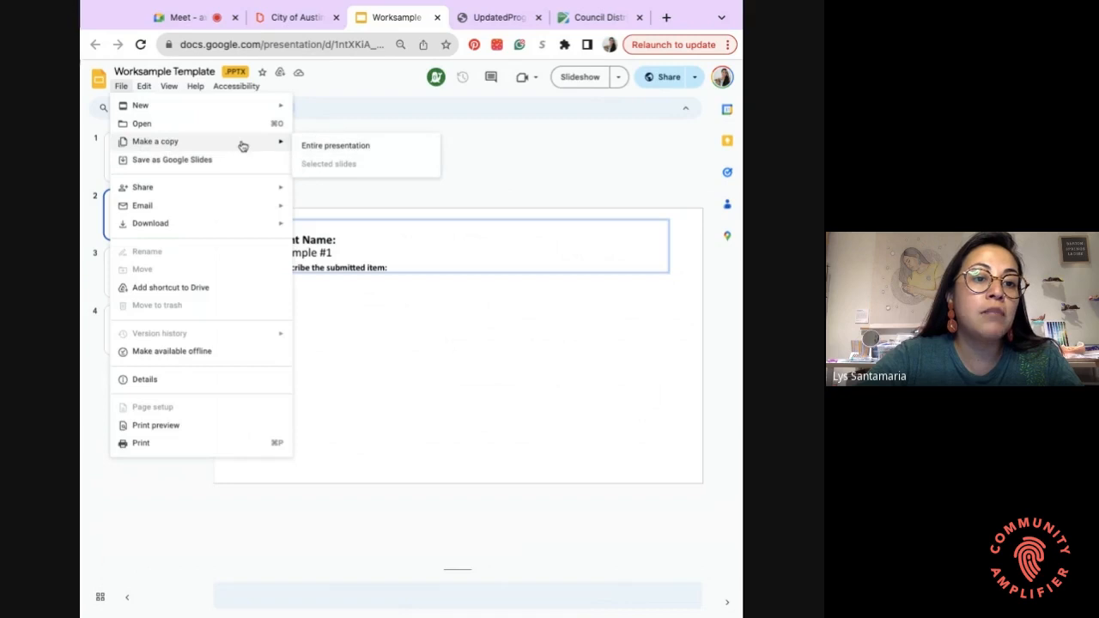
left_click(451, 160)
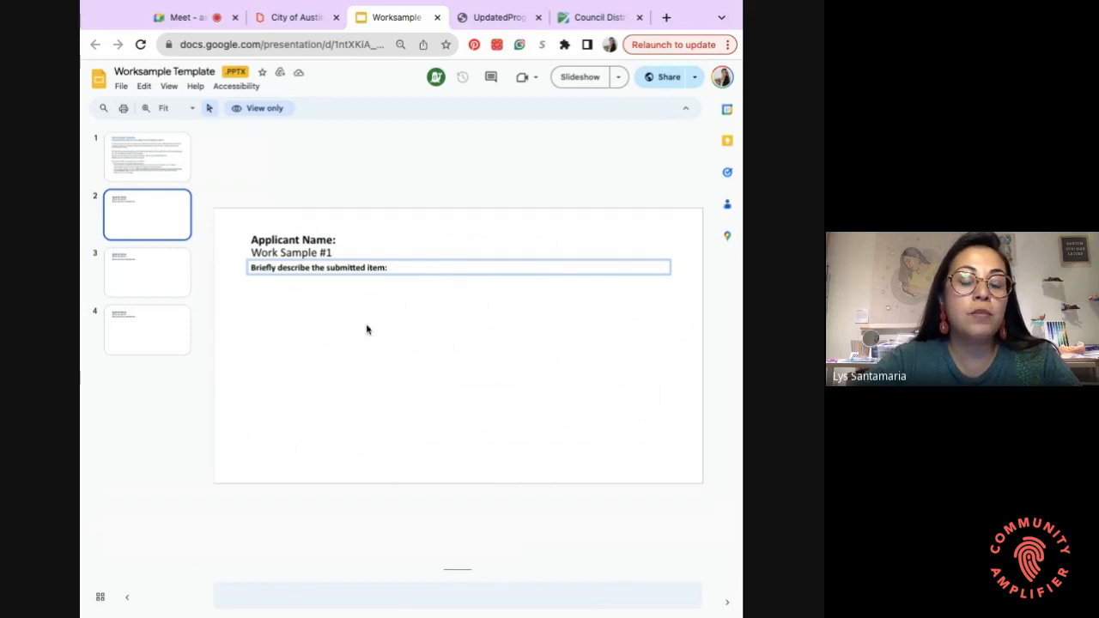
- Review the Work Sample #2 and #3 slides, then highlight the 'Bios of key artists' bullet
key("Down")
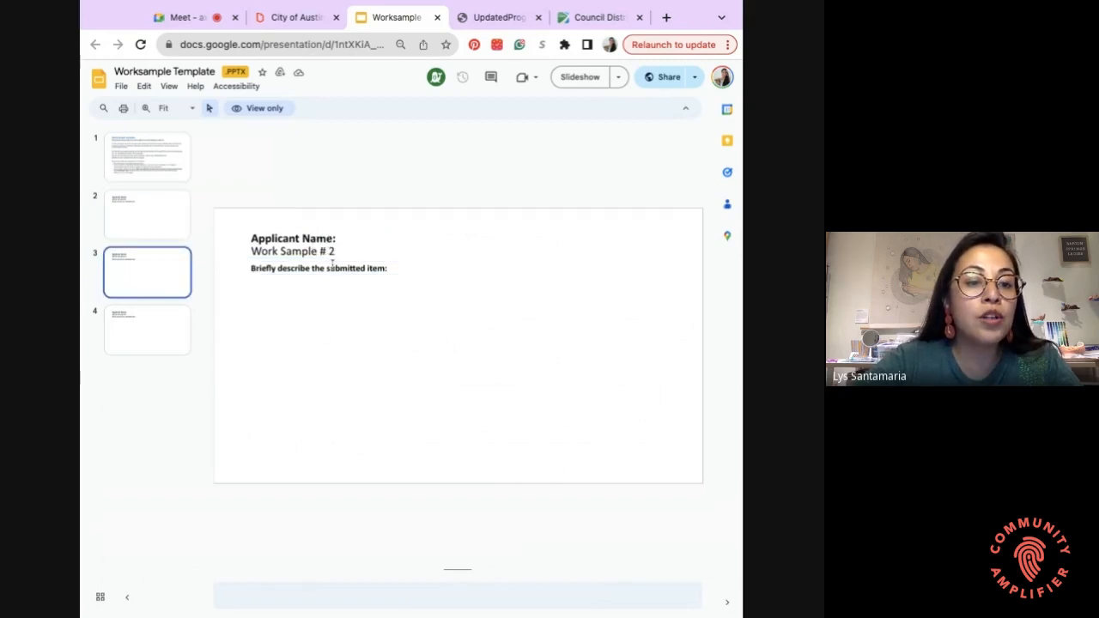
left_click(173, 325)
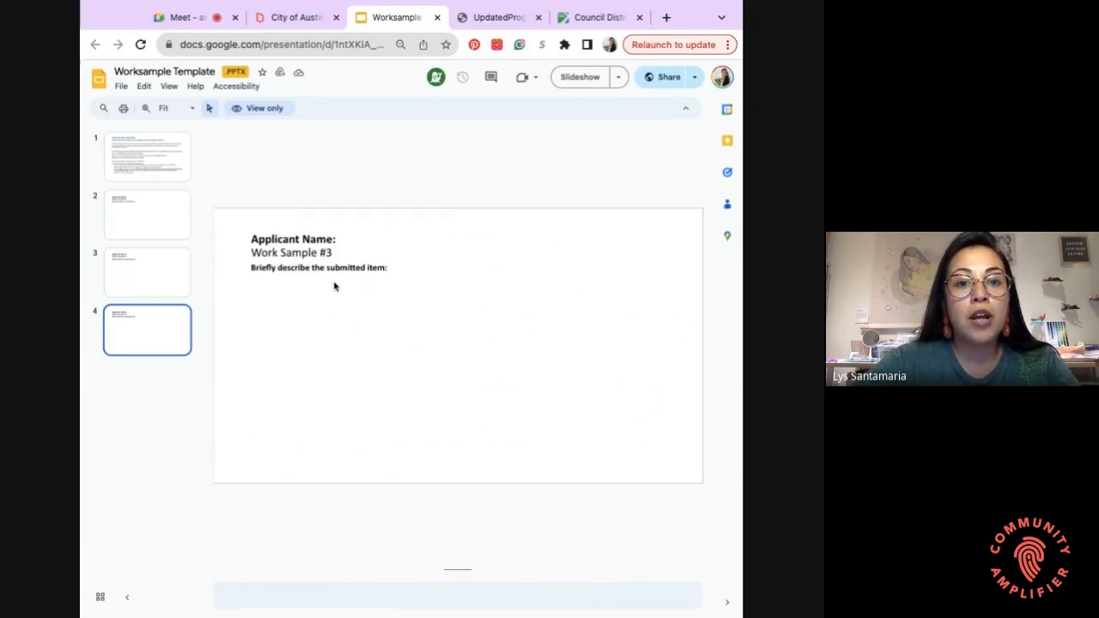
key("Home")
left_click_drag(262, 380, 441, 380)
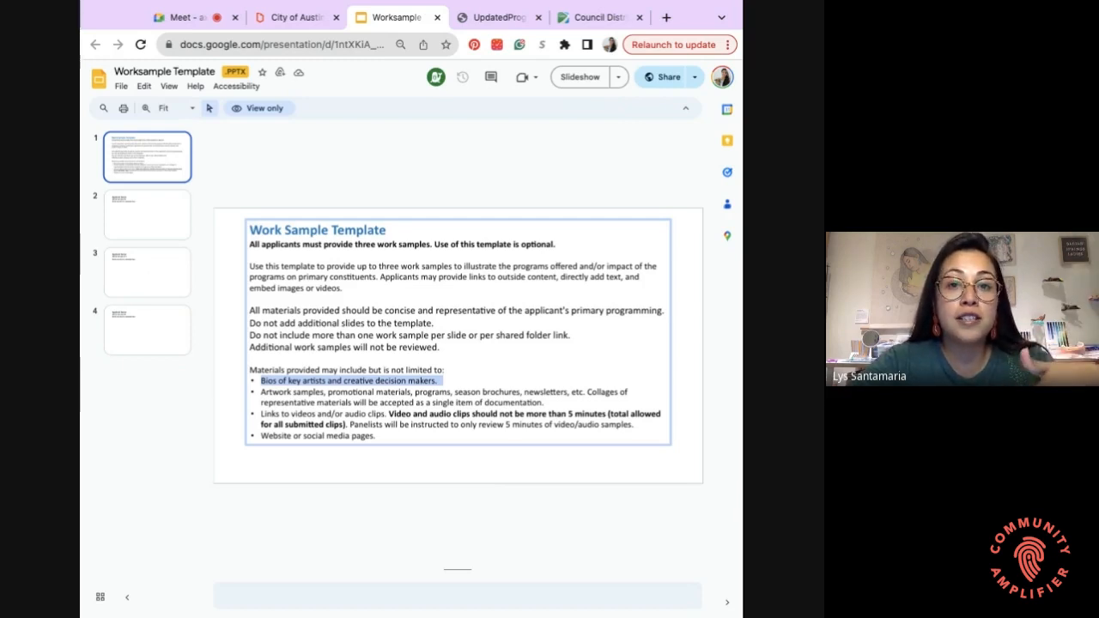
- Cycle through Work Sample slides #1, #2 and #3, ending on the instructions slide
left_click(168, 230)
left_click(158, 289)
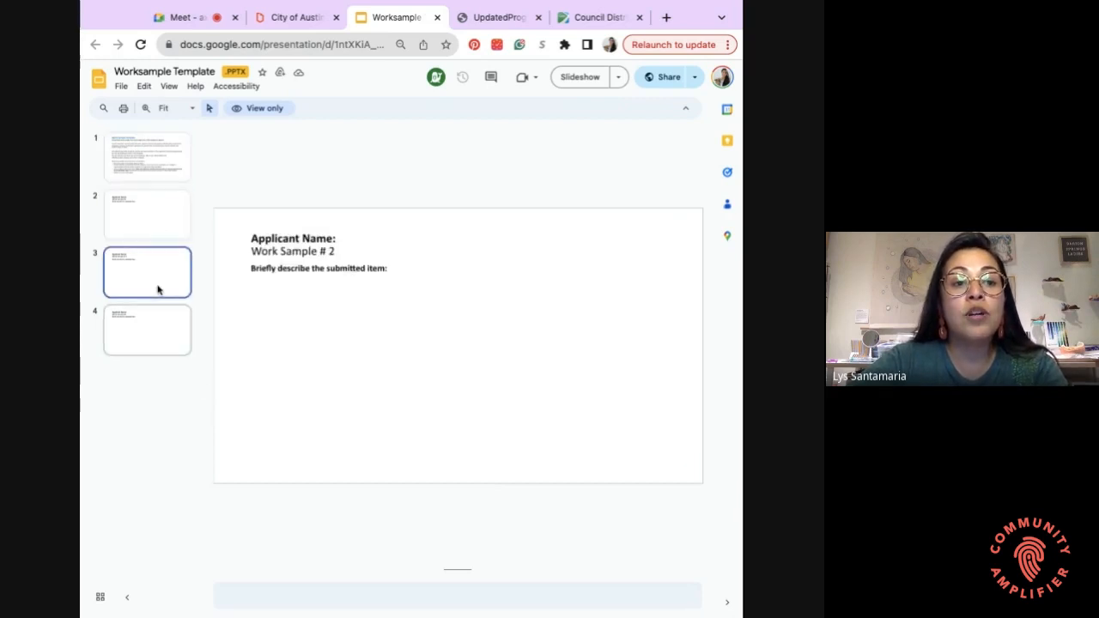
left_click(152, 344)
left_click(150, 227)
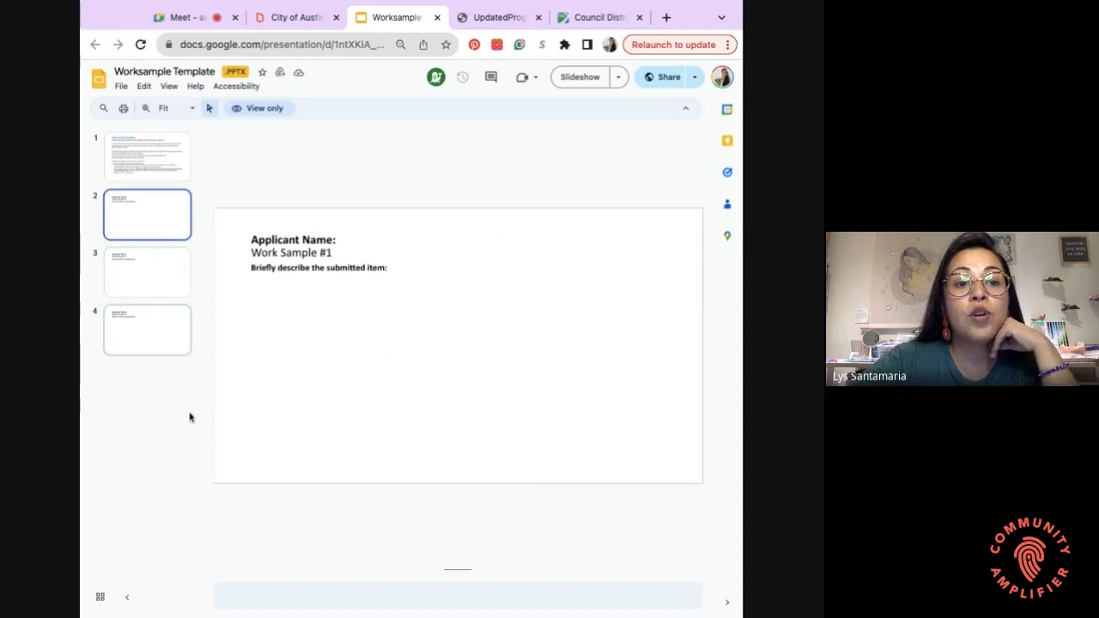
left_click(169, 170)
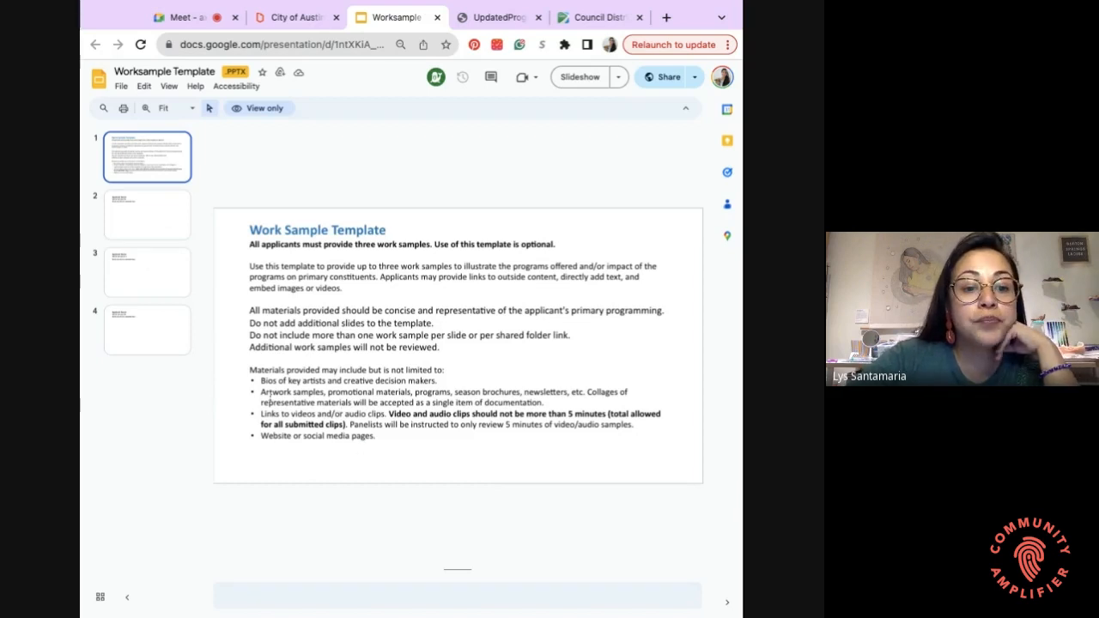
- Highlight the artwork samples, clip length and website bullets, then return to the Submittable form
left_click_drag(262, 393, 545, 403)
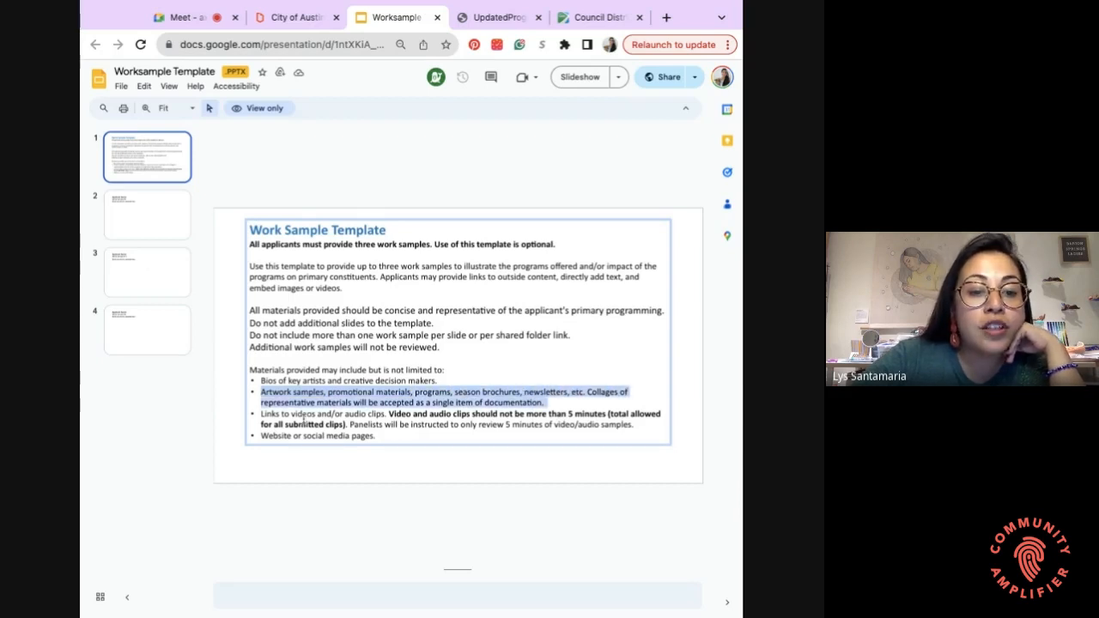
left_click_drag(302, 414, 568, 413)
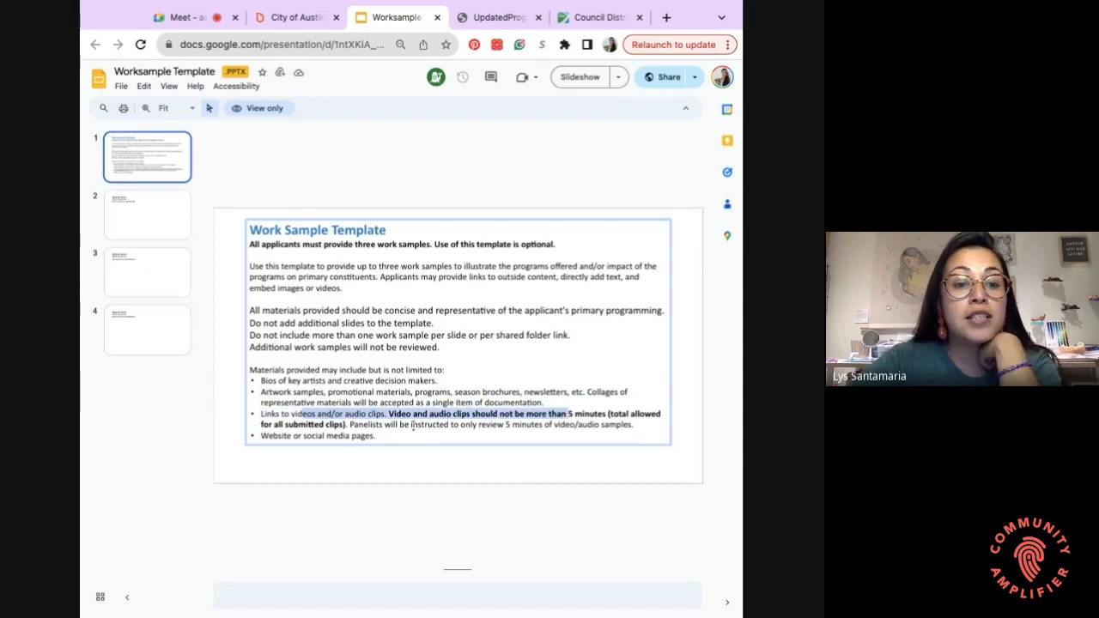
left_click_drag(391, 438, 261, 436)
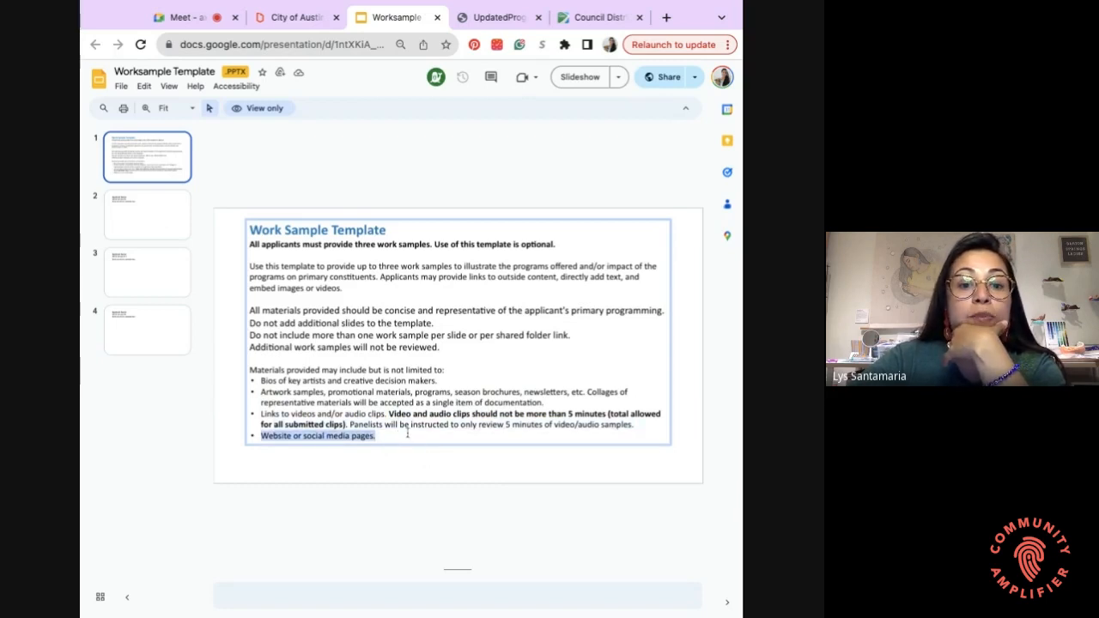
left_click(296, 17)
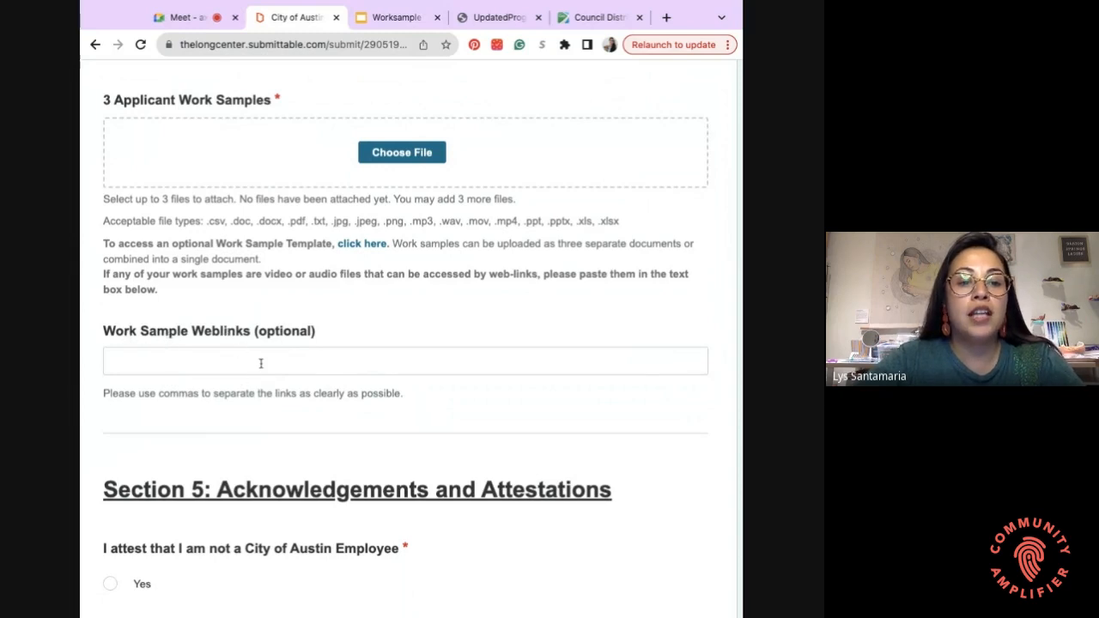
scroll(261, 363, "down", 1)
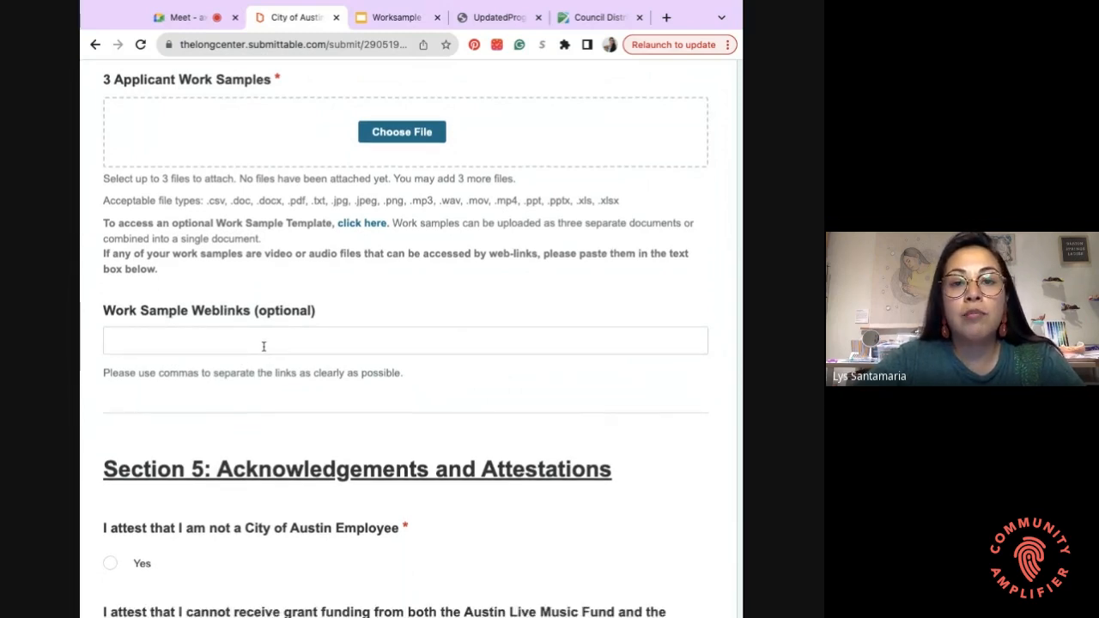